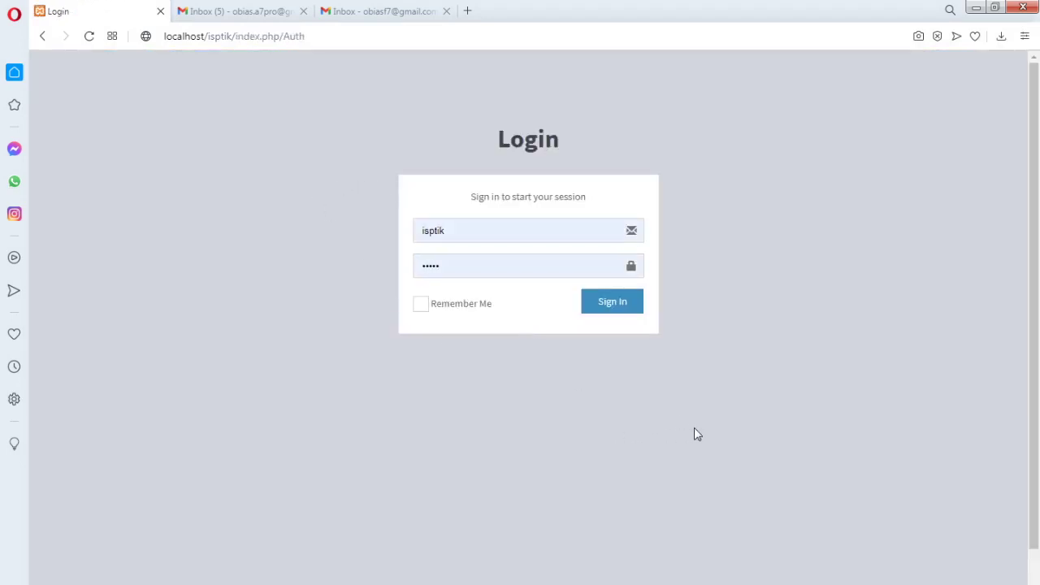
# Delete two characters from the username and try signing in
pyautogui.scroll(-1, 696, 406)
pyautogui.scroll(1, 695, 382)
pyautogui.click(456, 234)
pyautogui.press('BackSpace')
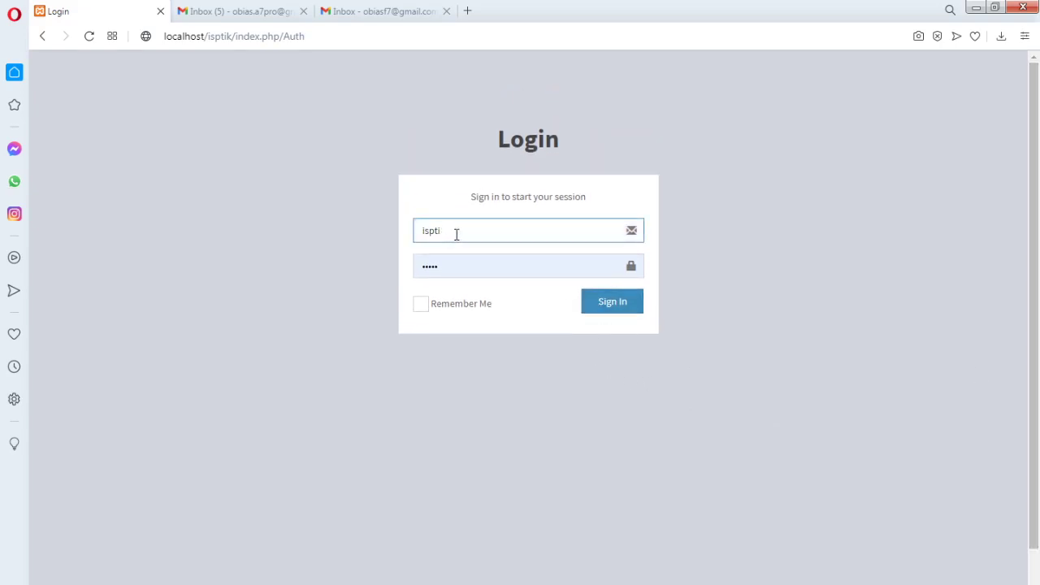
pyautogui.press('BackSpace')
pyautogui.press('BackSpace')
pyautogui.click(603, 307)
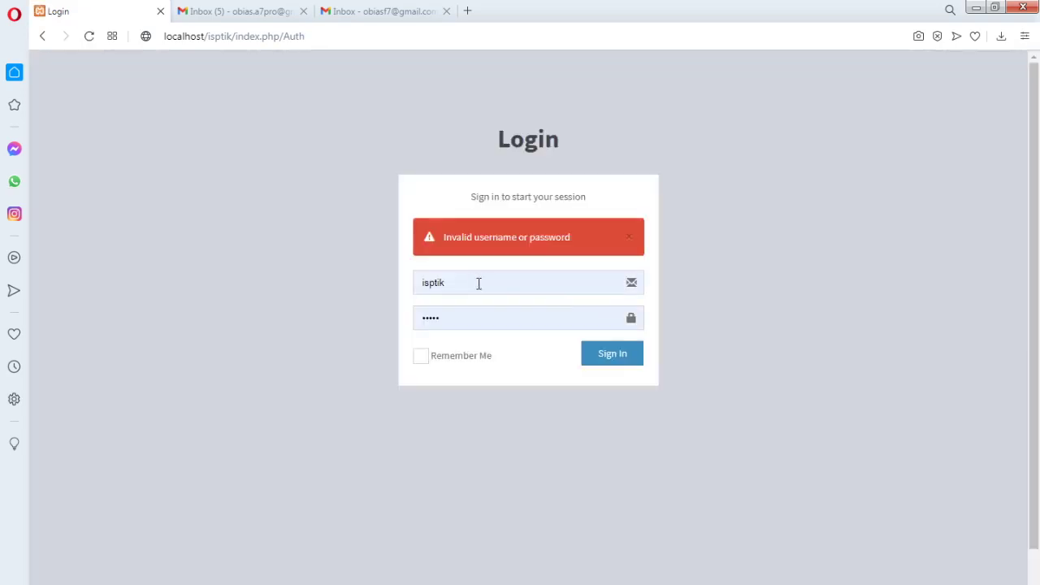
# Retry signing in with the browser's saved login credentials
pyautogui.click(478, 284)
pyautogui.click(704, 276)
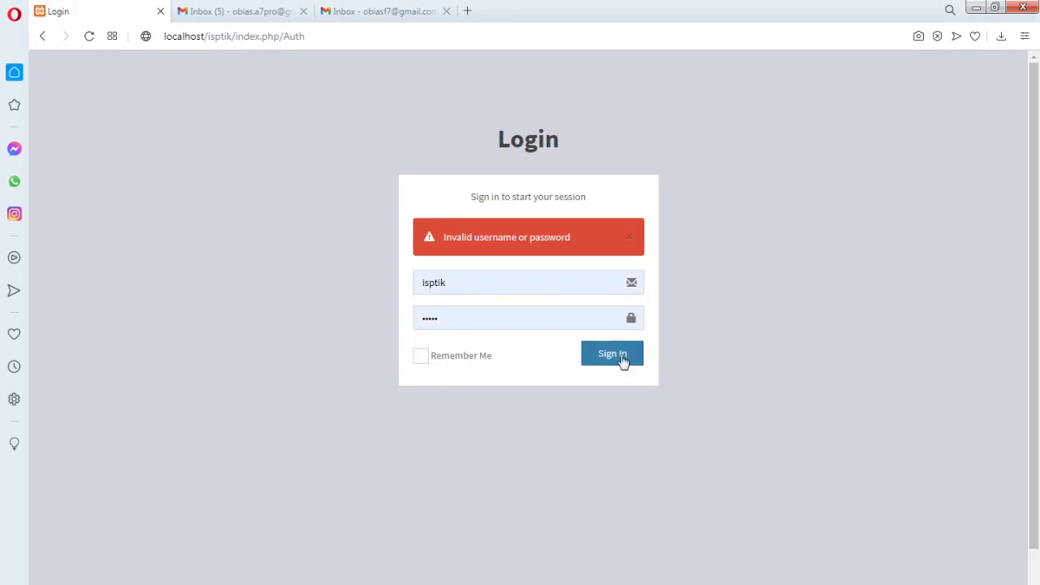
pyautogui.click(620, 354)
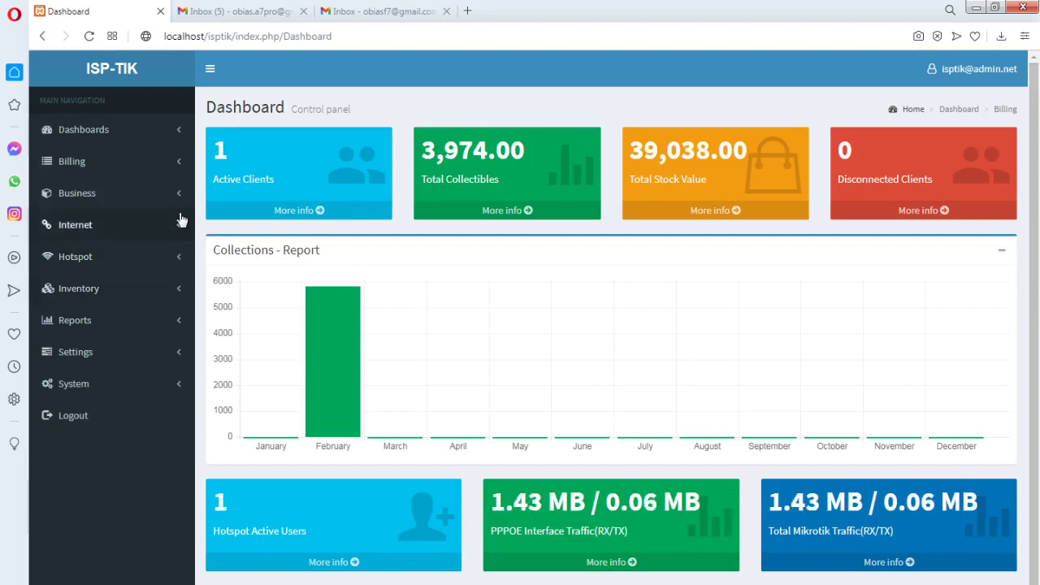
# Open Dashboards > Mikrotik to review the router status and WAN traffic graph
pyautogui.click(177, 137)
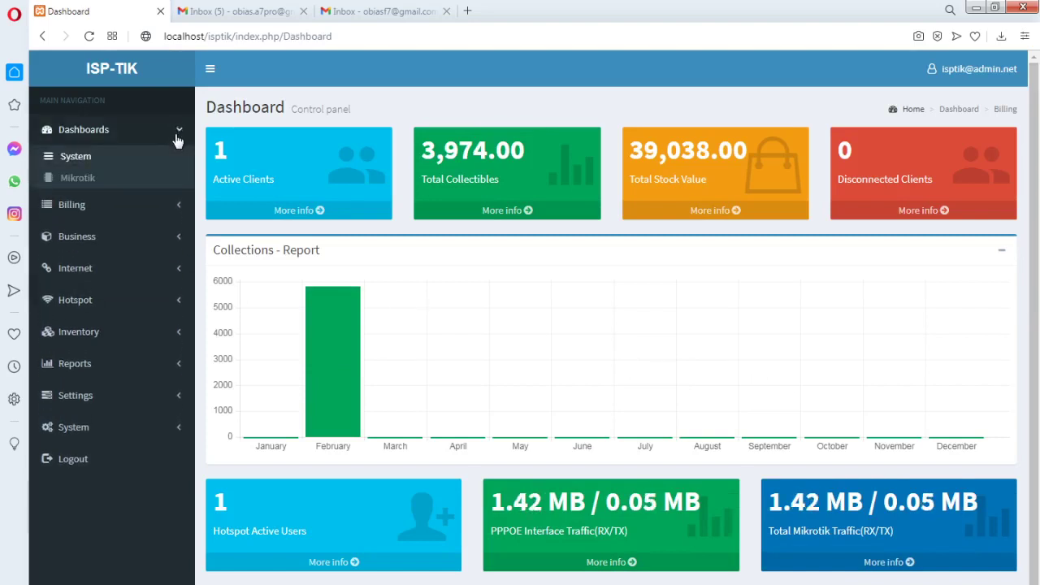
pyautogui.click(84, 184)
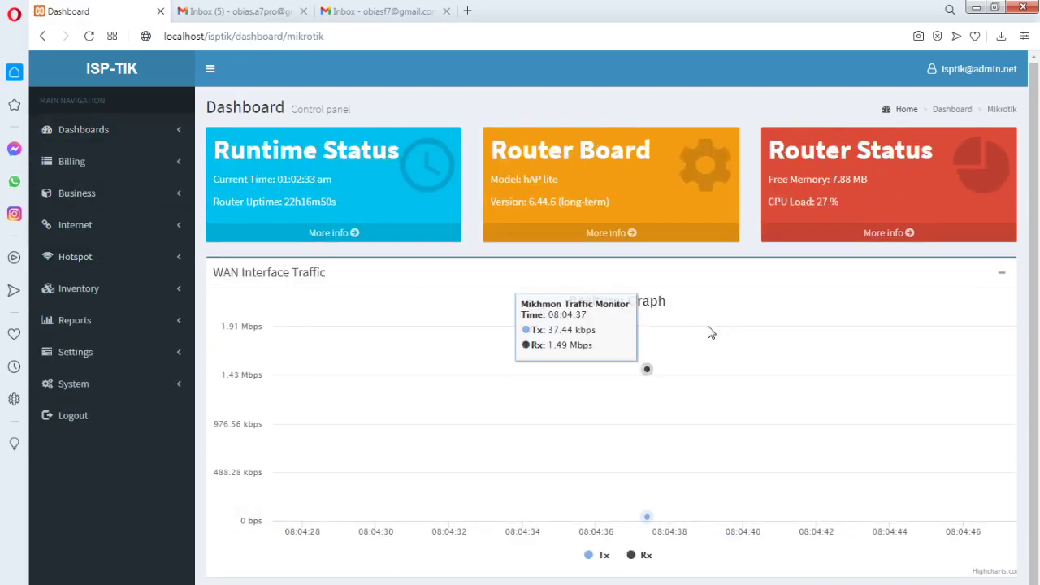
pyautogui.scroll(-1, 662, 463)
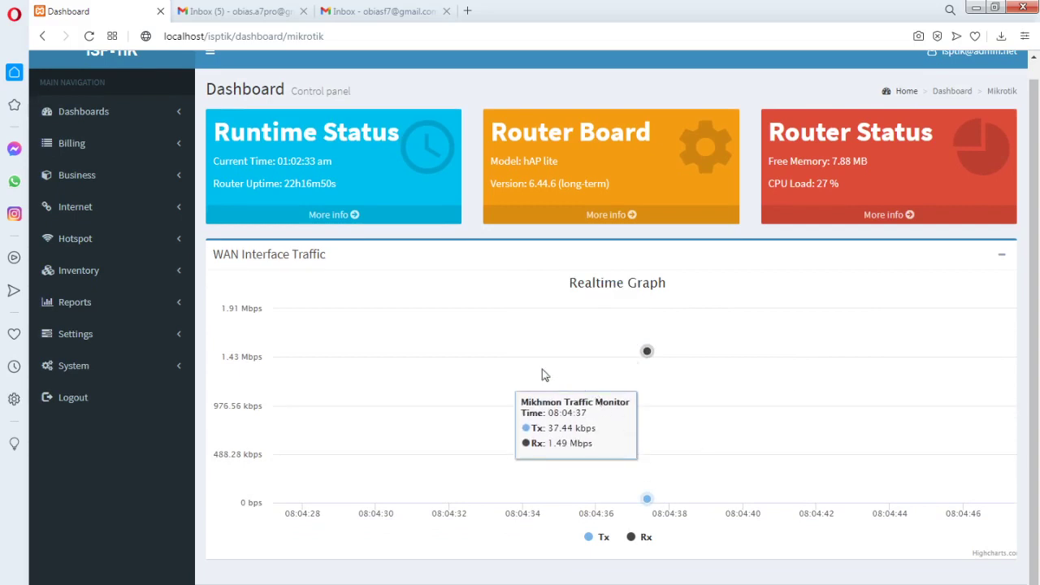
pyautogui.scroll(1, 553, 361)
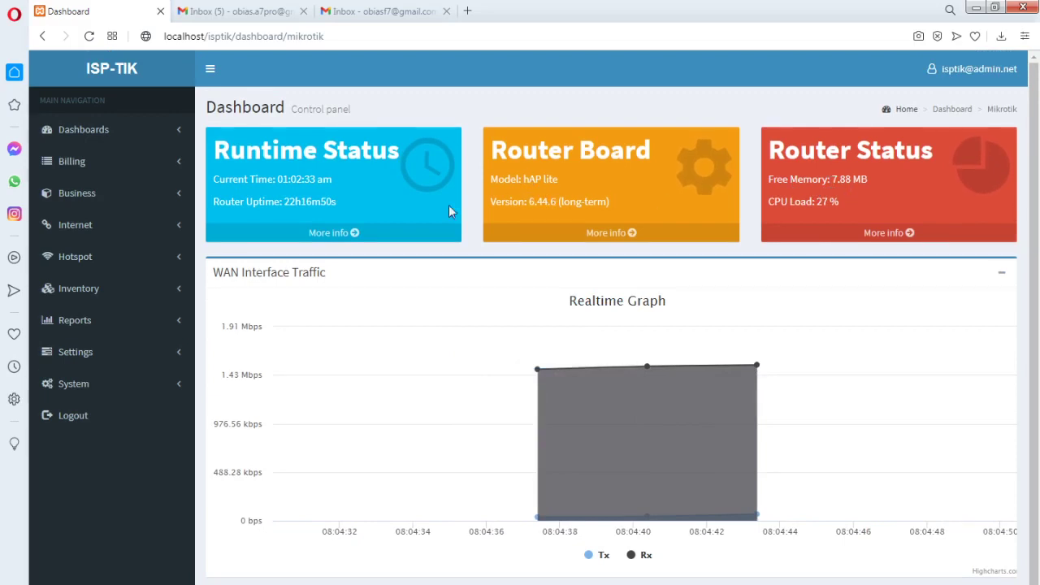
# Open the Billing > Monthly list
pyautogui.click(178, 164)
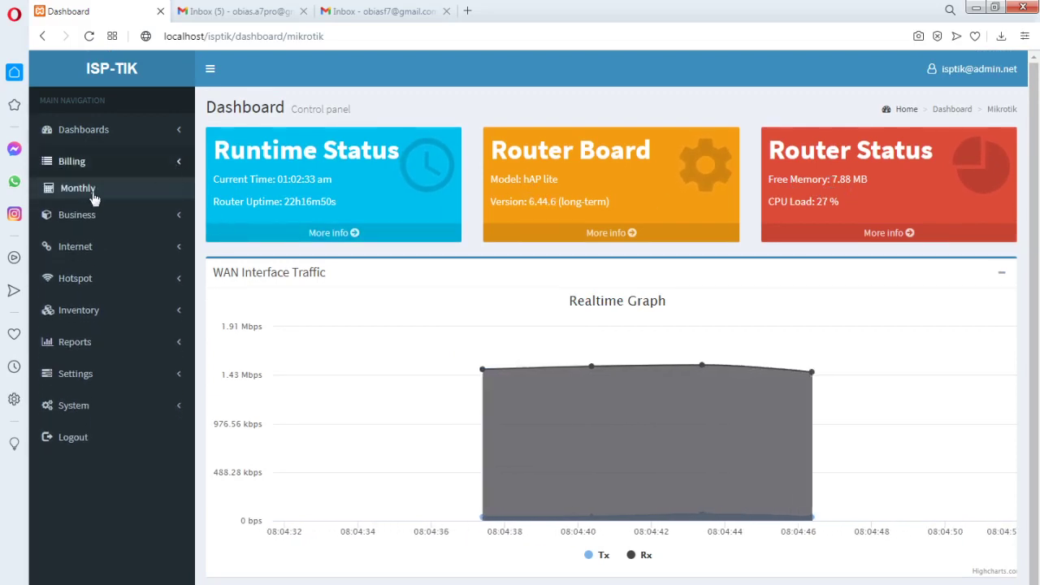
pyautogui.click(182, 162)
pyautogui.click(82, 192)
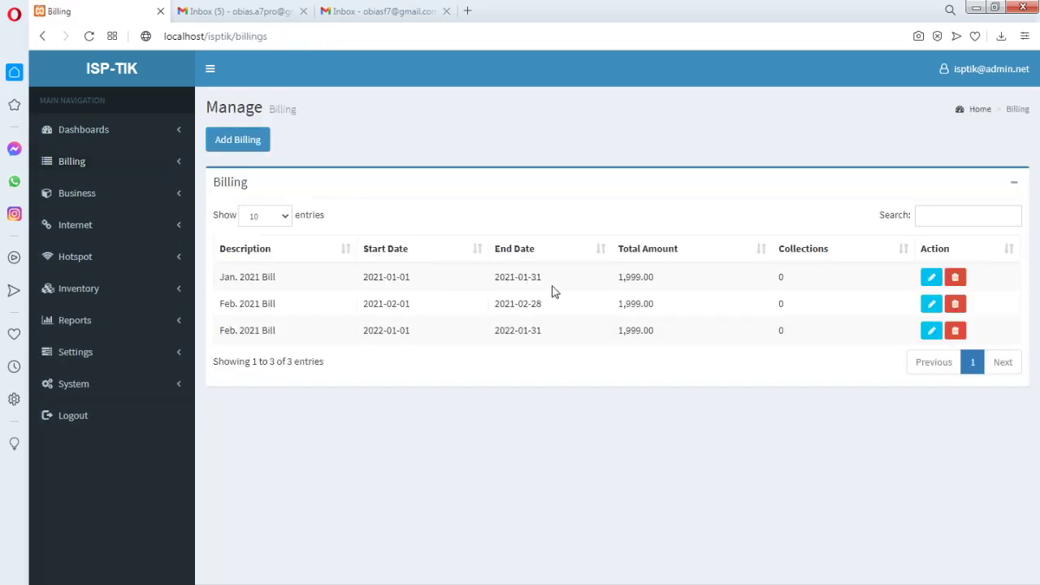
# Open and close the Add Billing form unsaved, then go to Billing > Receipts
pyautogui.click(243, 146)
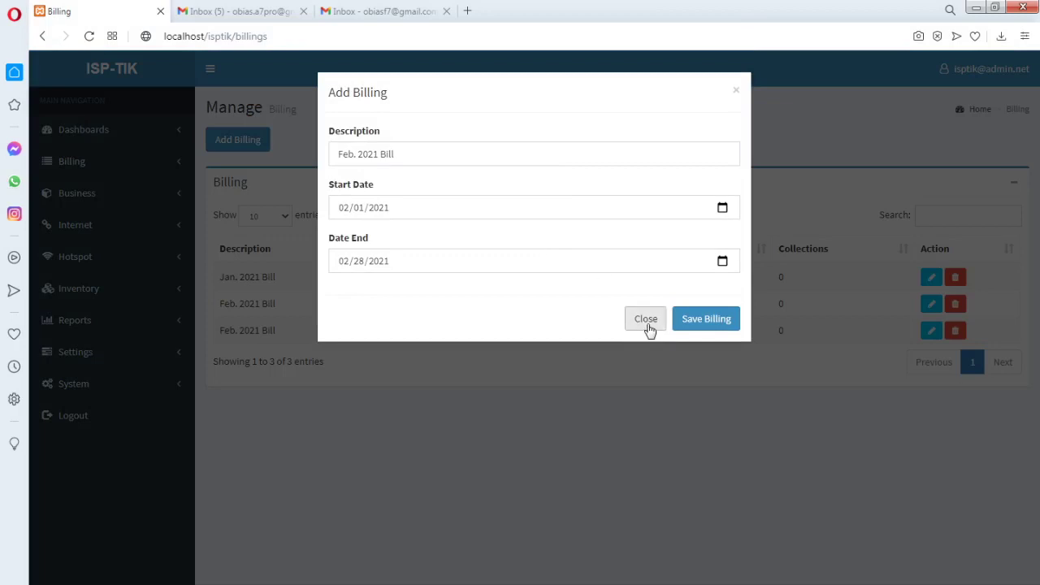
pyautogui.click(648, 325)
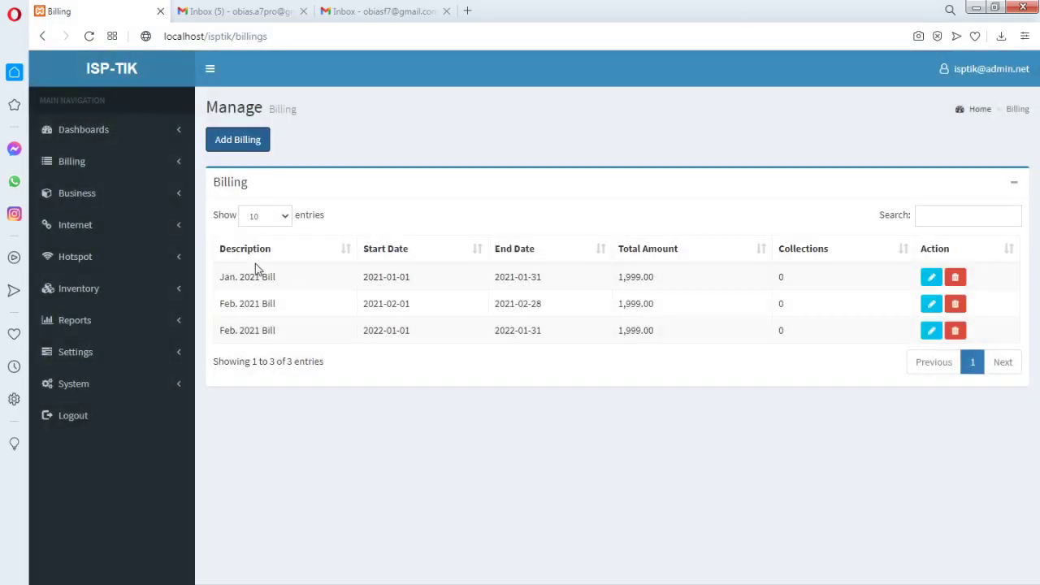
pyautogui.click(170, 169)
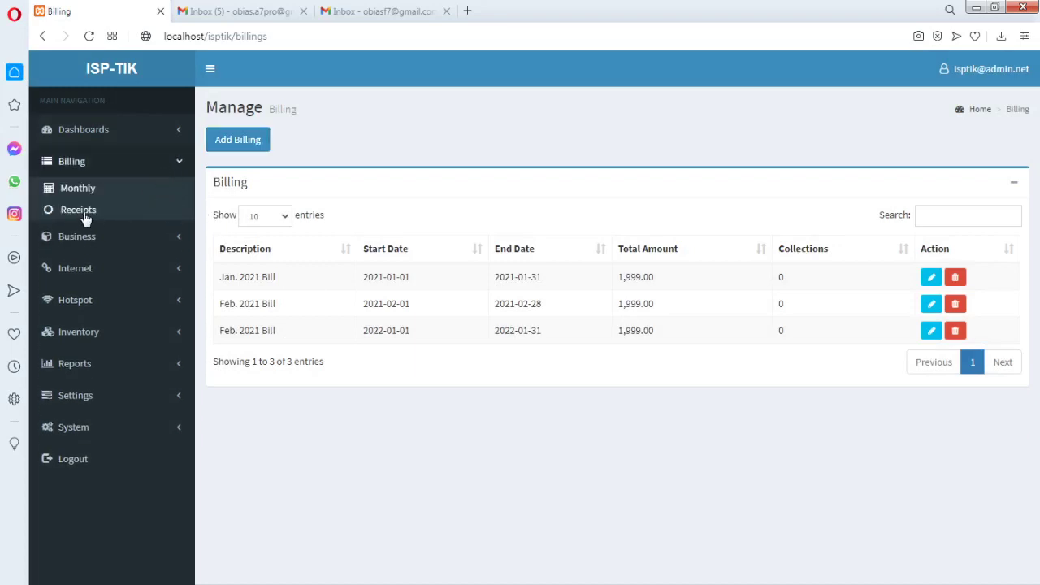
pyautogui.click(84, 214)
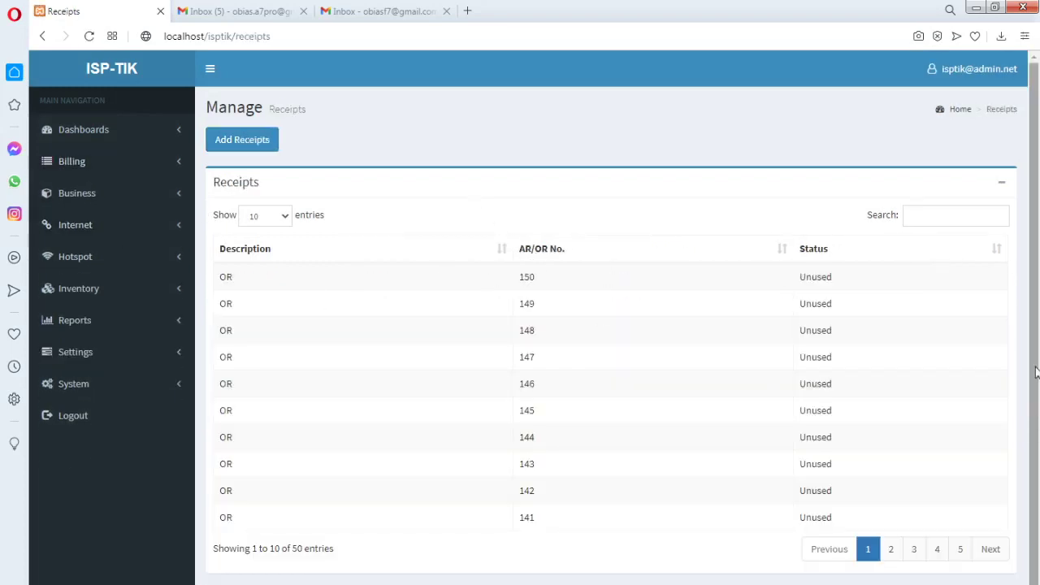
# Open the Add Receipts form and focus the starting receipt number field
pyautogui.scroll(-1, 1033, 408)
pyautogui.scroll(1, 1034, 408)
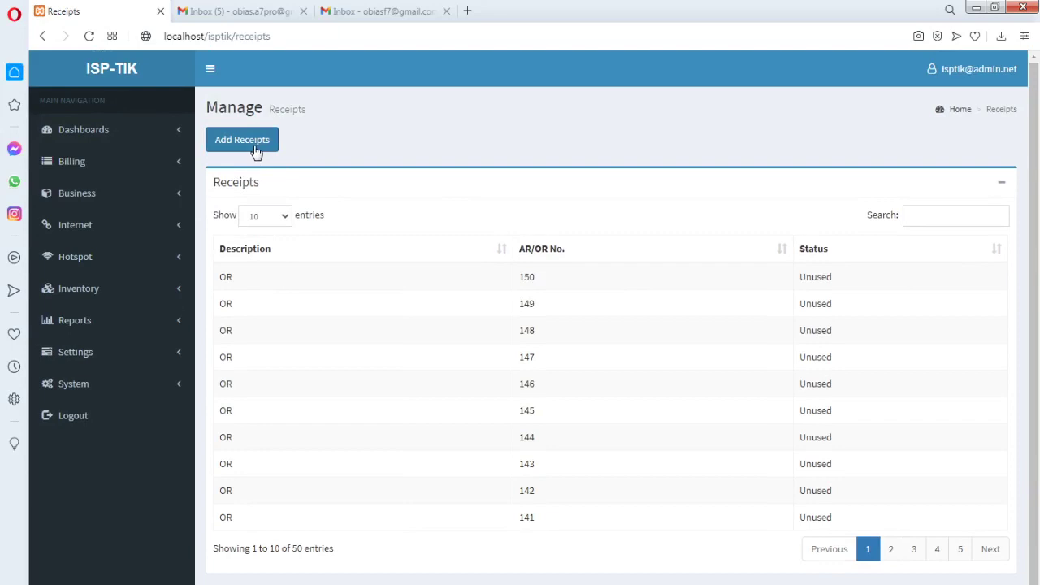
pyautogui.click(255, 152)
pyautogui.click(401, 156)
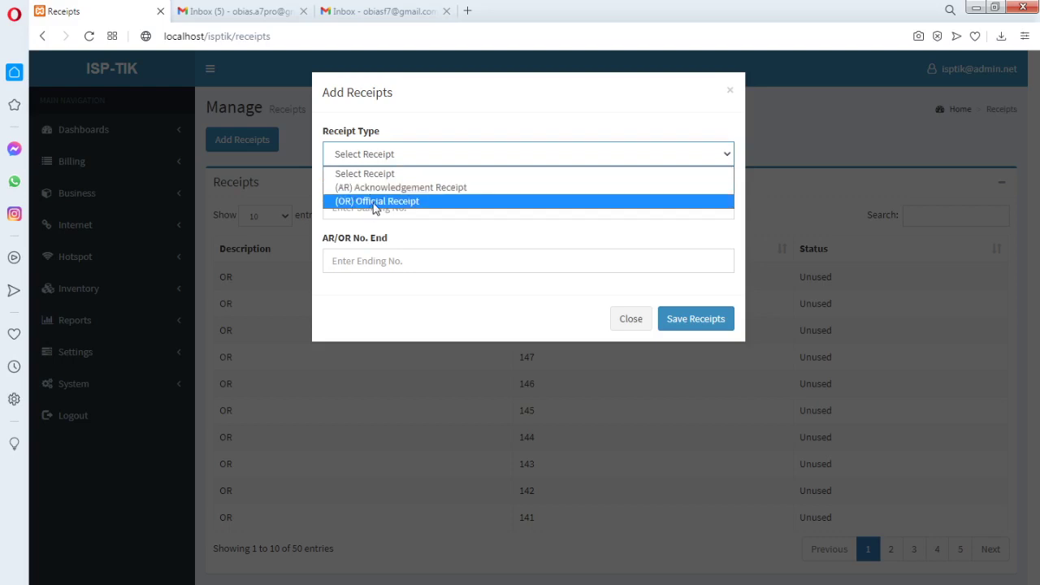
pyautogui.click(411, 213)
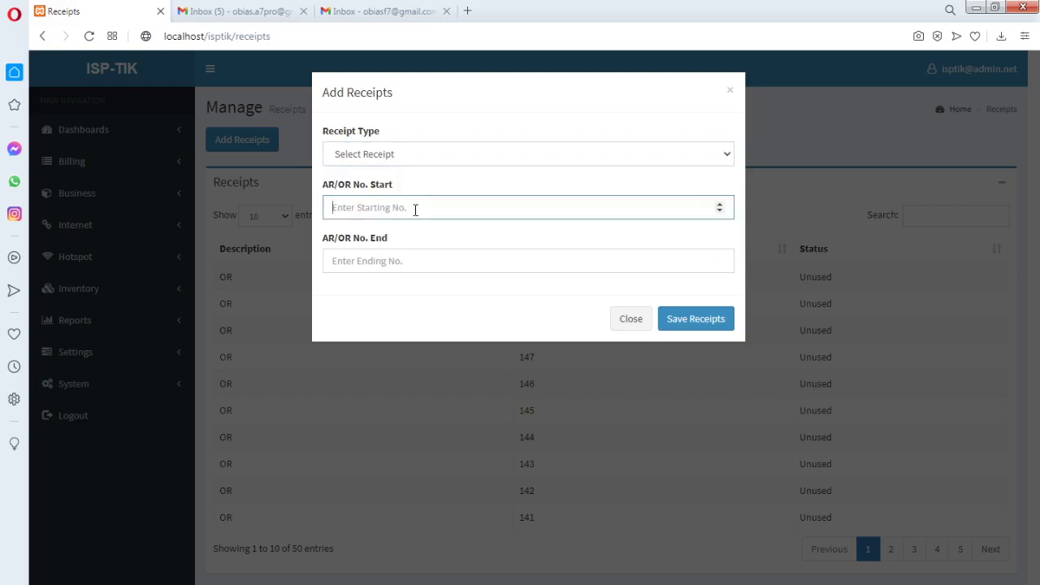
pyautogui.press('Tab')
pyautogui.click(362, 208)
pyautogui.click(376, 264)
pyautogui.click(356, 208)
# Enter receipt numbers 201 to 250 and attempt to save
pyautogui.write('201')
pyautogui.click(366, 264)
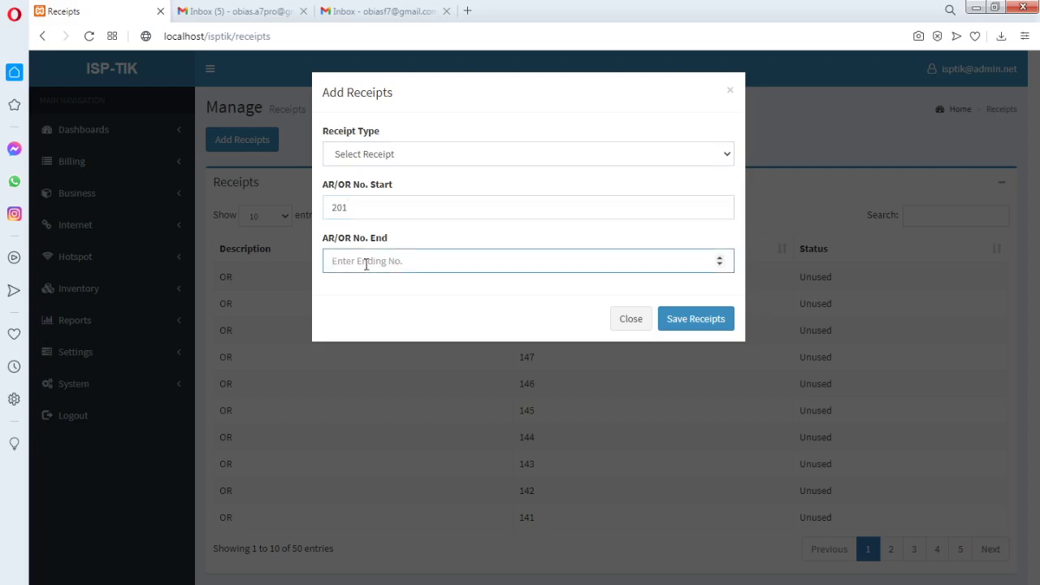
pyautogui.write('200')
pyautogui.press('BackSpace')
pyautogui.press('BackSpace')
pyautogui.write('2')
pyautogui.click(695, 322)
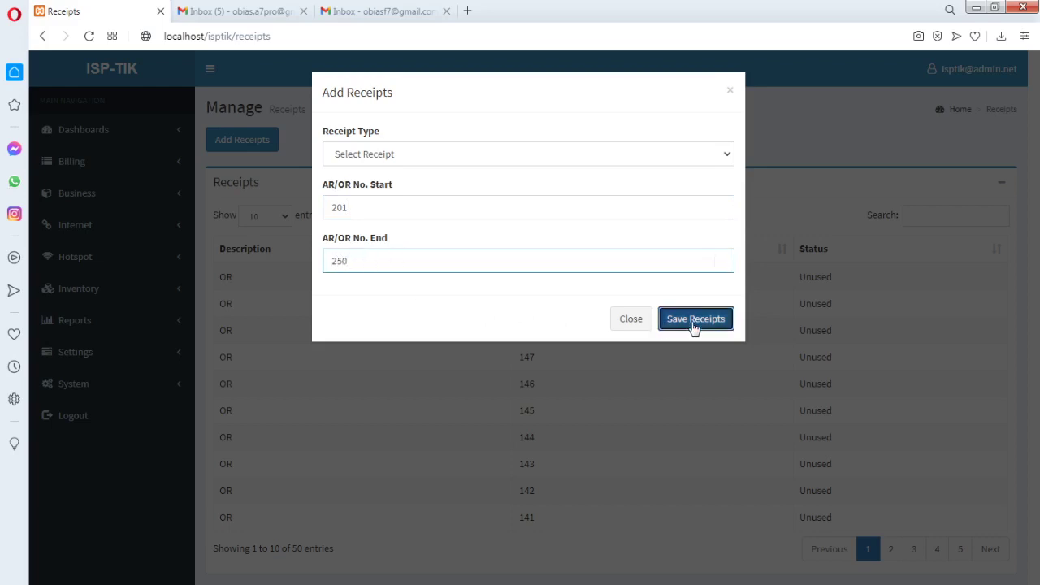
# Set Receipt Type to (OR) Official Receipt and save the range
pyautogui.click(688, 156)
pyautogui.click(418, 202)
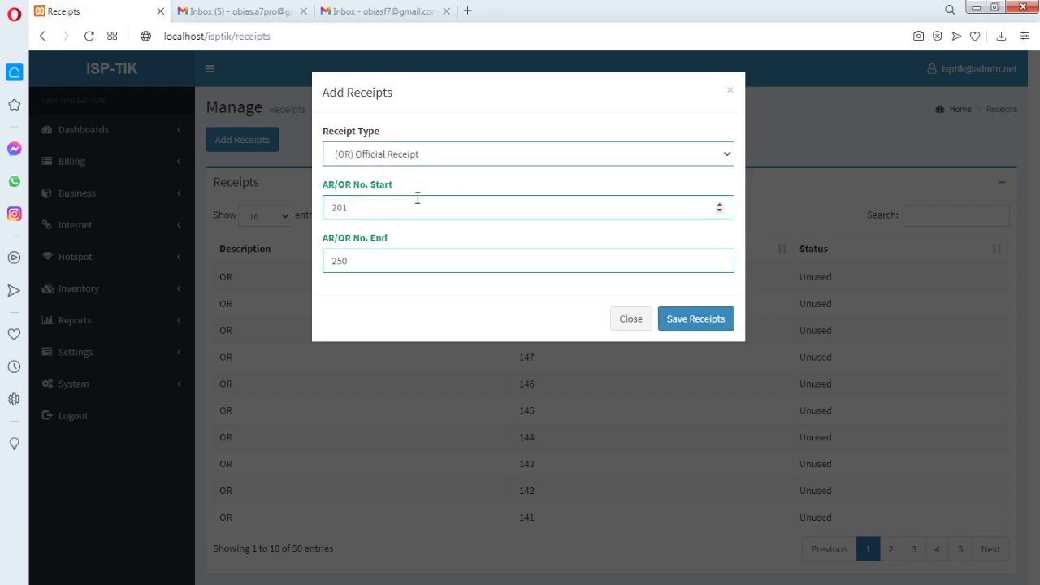
pyautogui.click(686, 323)
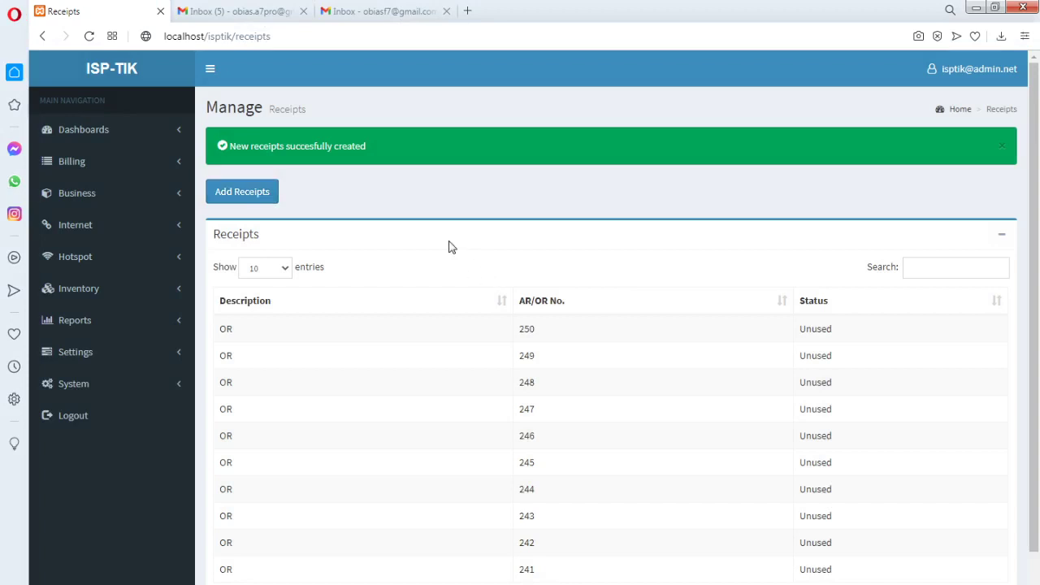
pyautogui.click(254, 193)
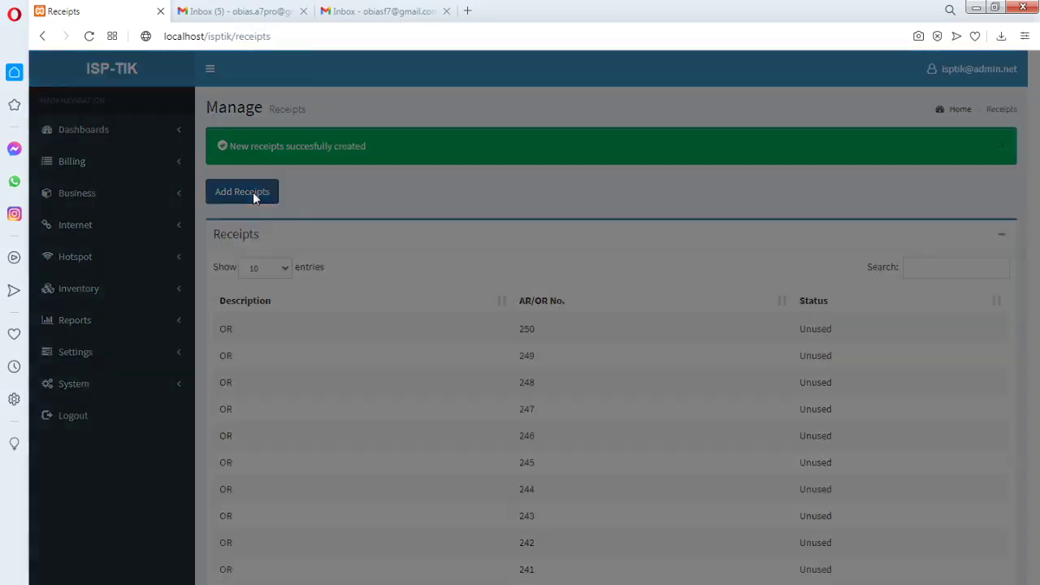
pyautogui.click(404, 163)
pyautogui.click(369, 200)
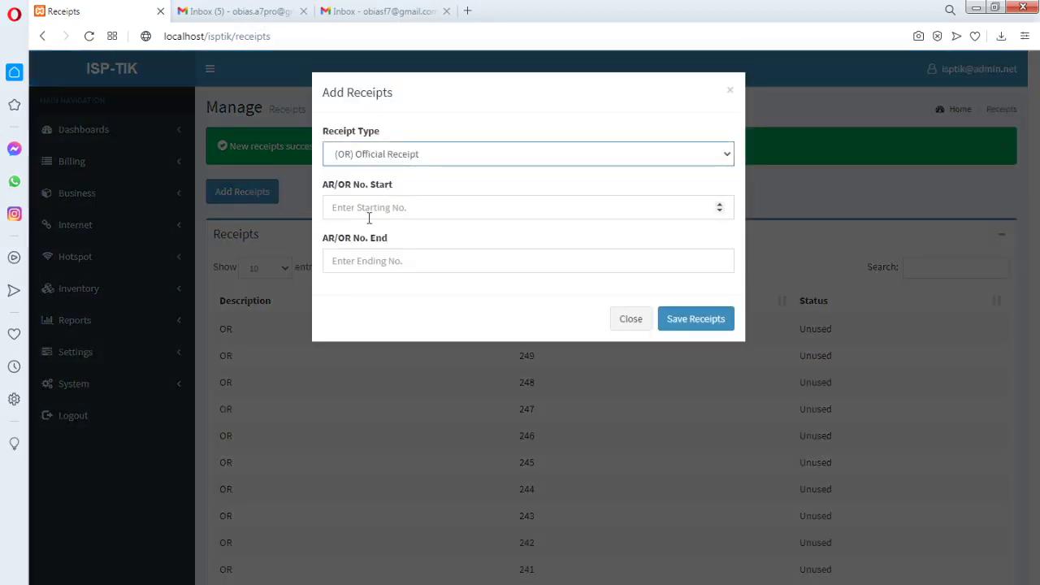
pyautogui.click(370, 212)
pyautogui.write('201')
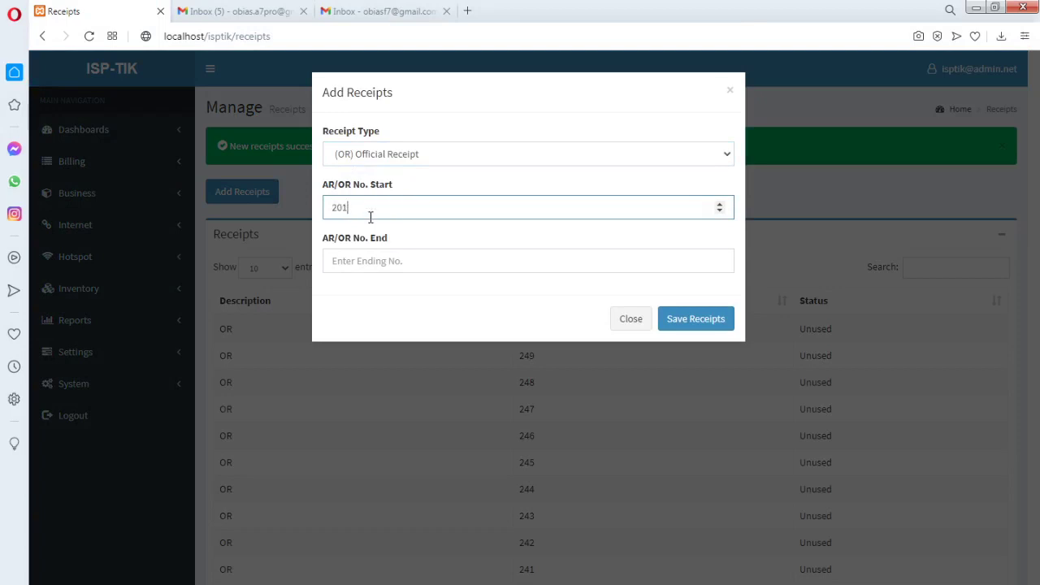
pyautogui.click(358, 260)
pyautogui.write('2')
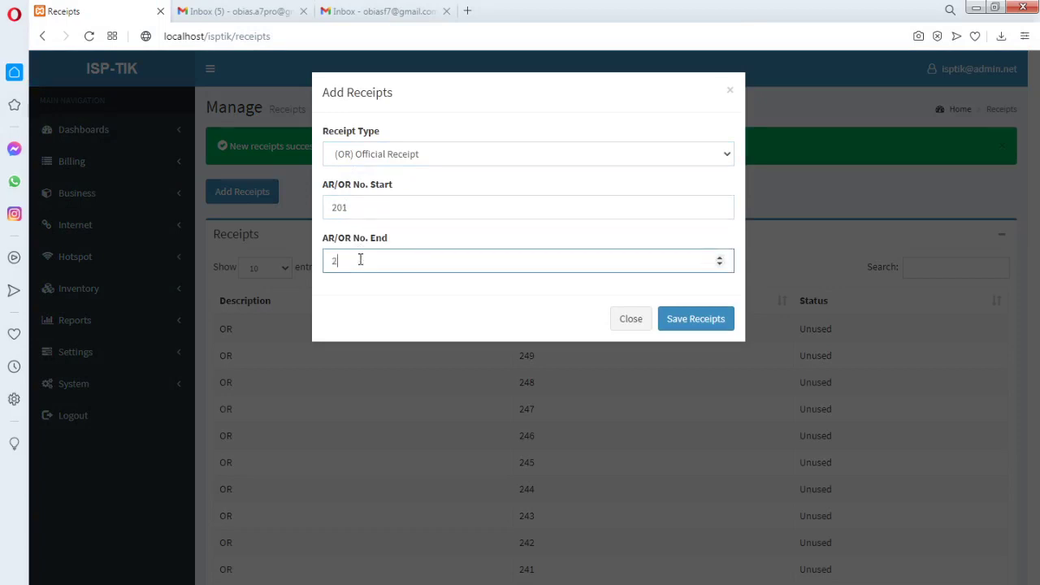
pyautogui.write('50')
pyautogui.click(692, 320)
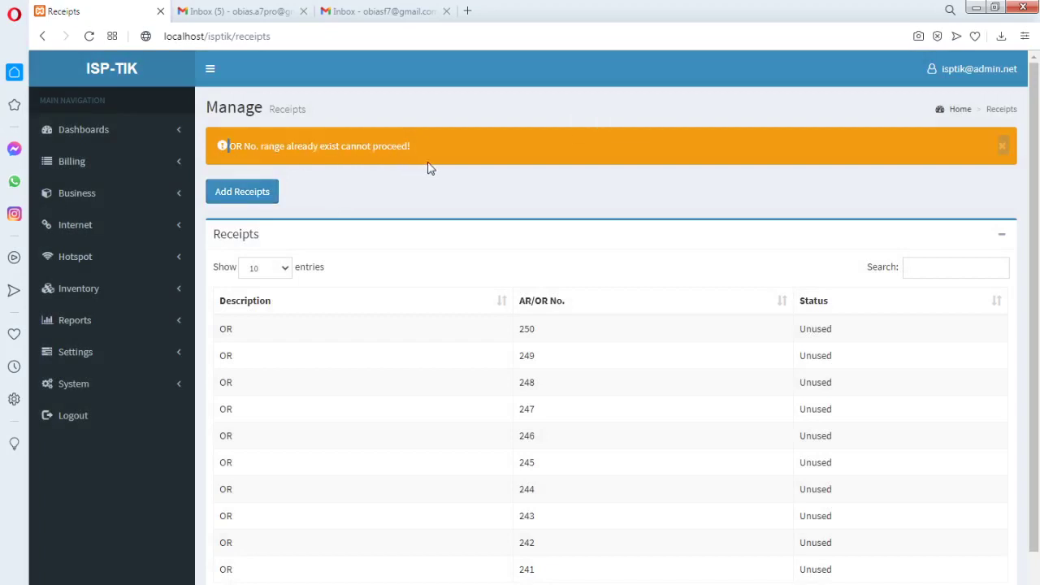
pyautogui.scroll(-2, 661, 377)
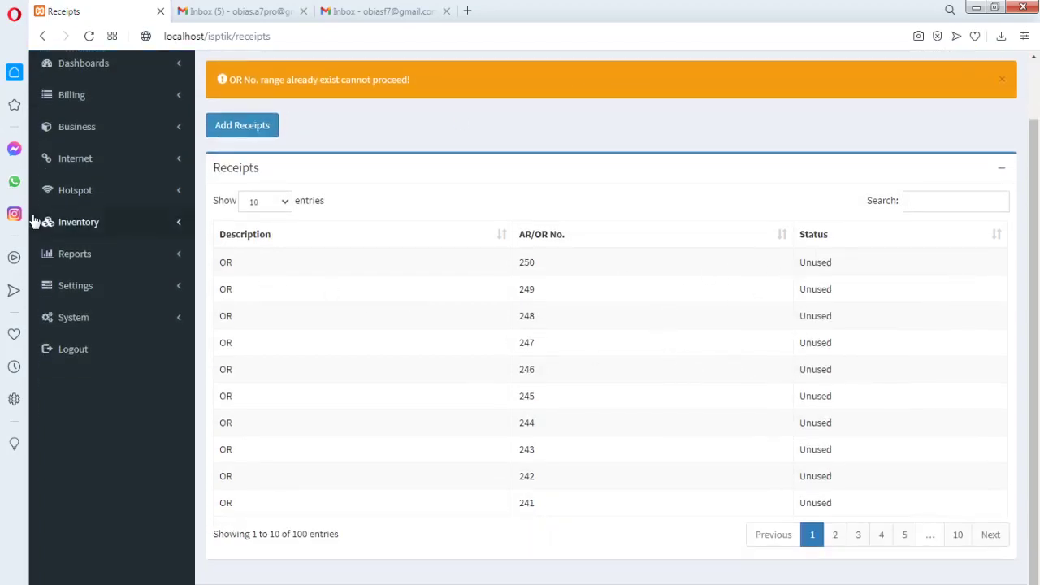
pyautogui.scroll(2, 276, 232)
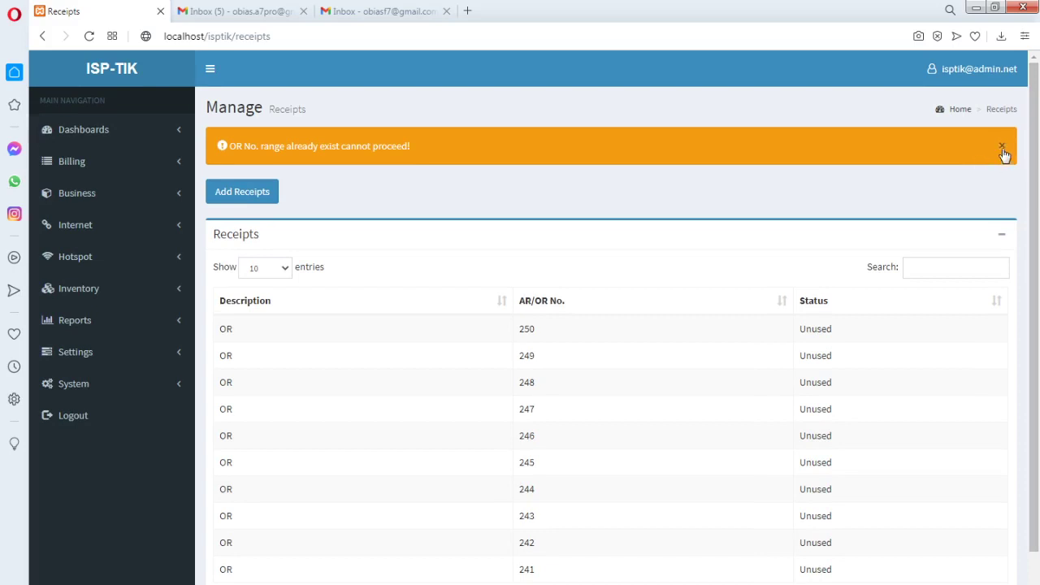
pyautogui.click(1002, 145)
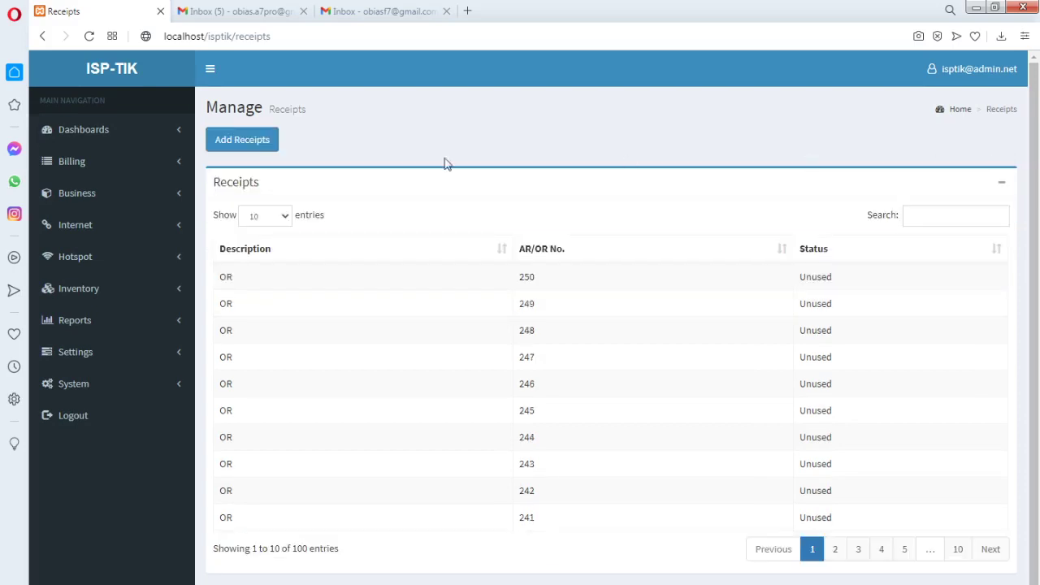
# View Business > Clients, open and close Add Clients, then open Business > Contacts
pyautogui.click(176, 169)
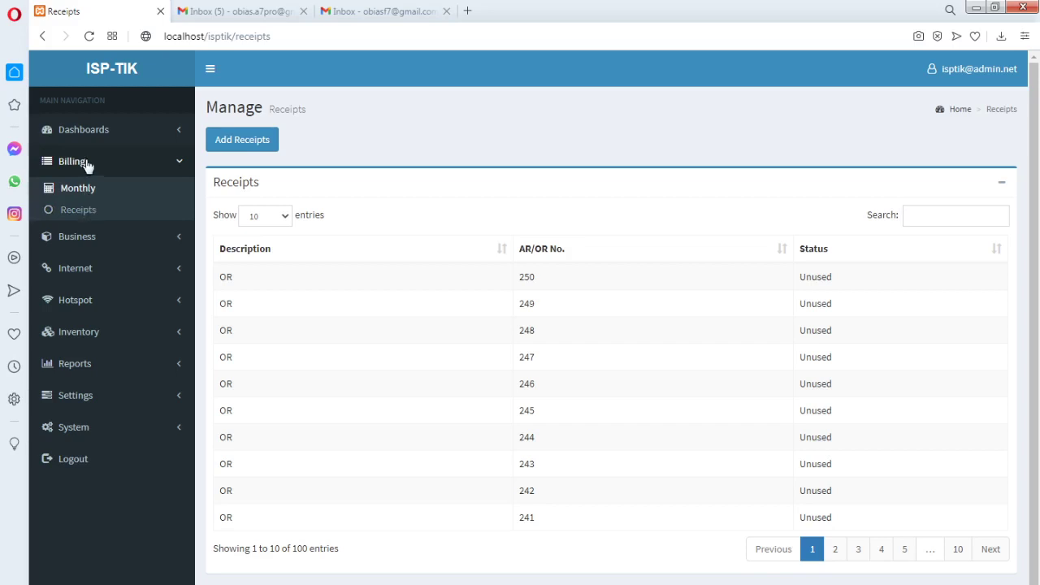
pyautogui.click(178, 244)
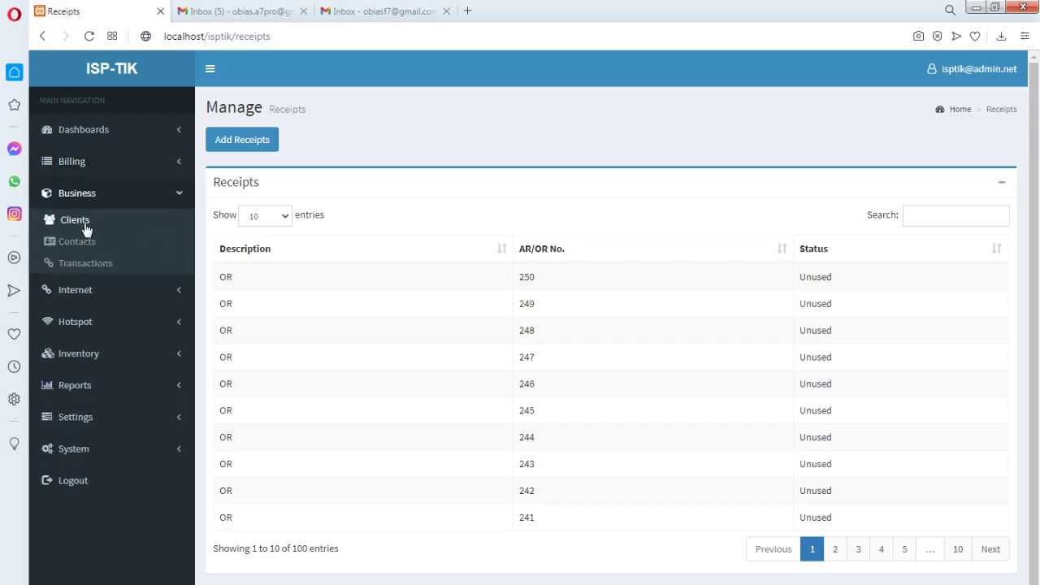
pyautogui.click(84, 222)
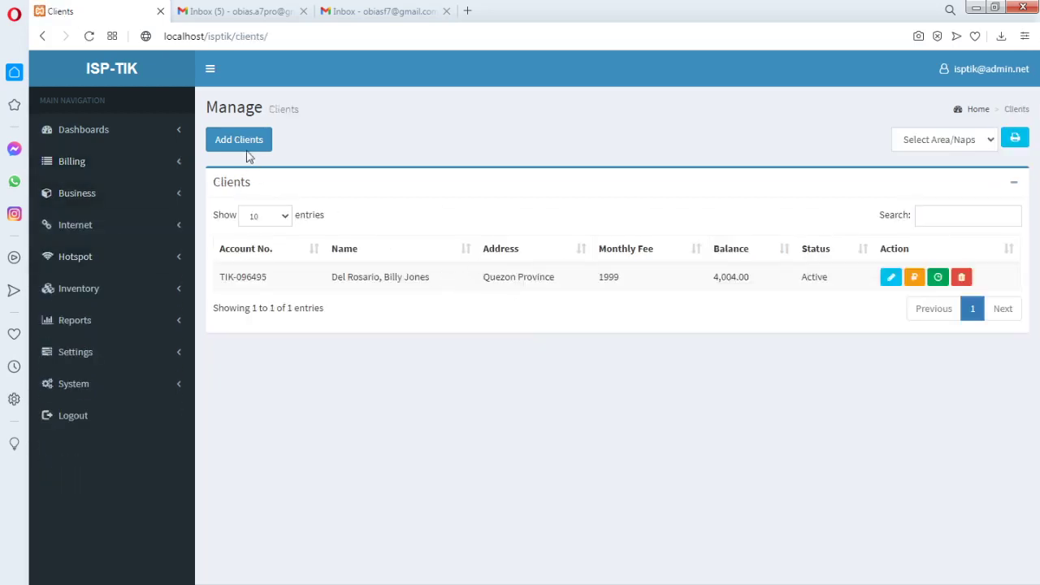
pyautogui.click(244, 141)
pyautogui.click(641, 431)
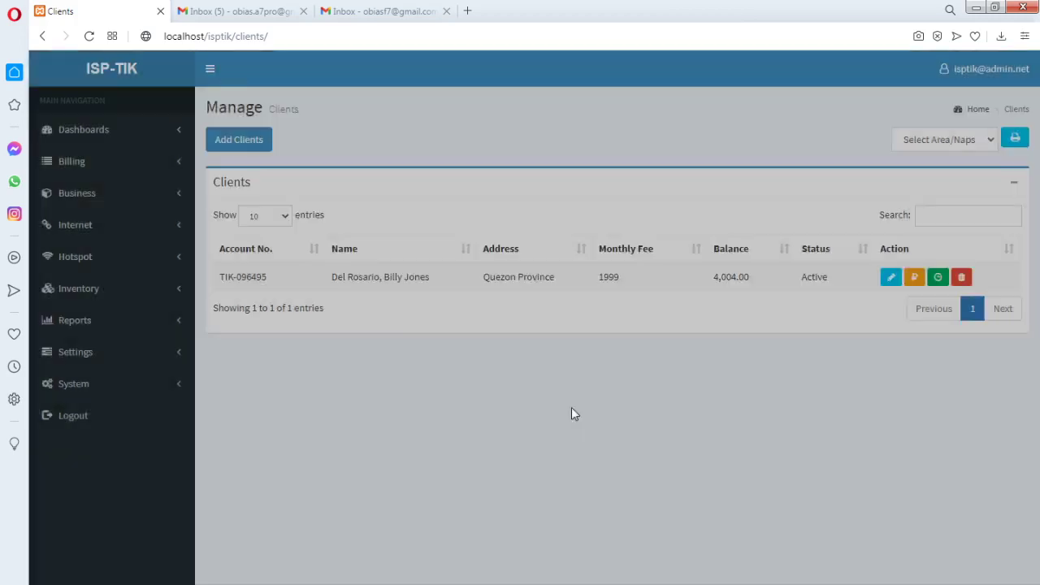
pyautogui.click(110, 199)
pyautogui.click(87, 243)
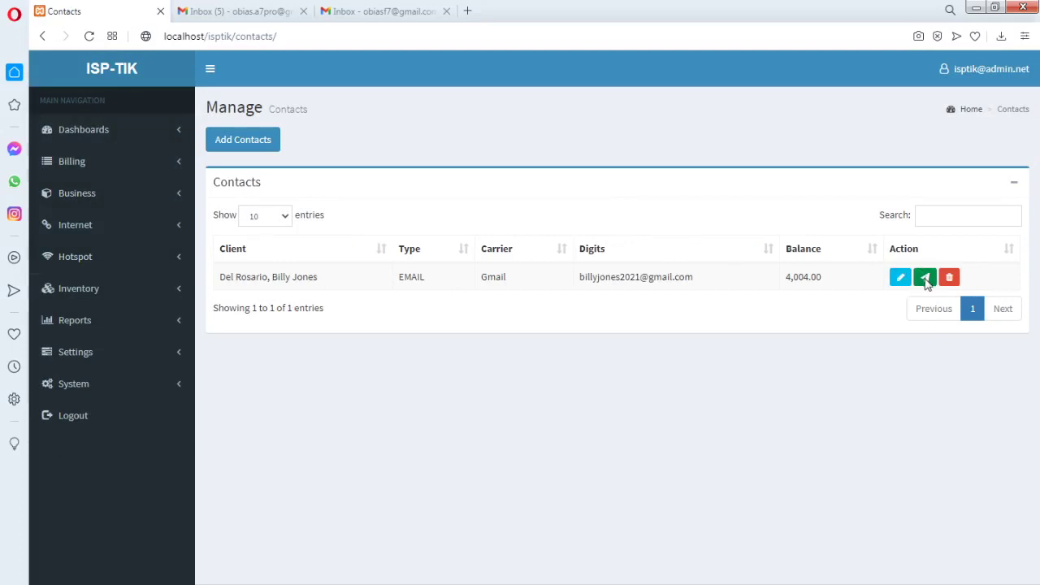
# Highlight the 4,004.00 balance and email address, then open Business > Transactions
pyautogui.doubleClick(822, 279)
pyautogui.click(826, 330)
pyautogui.moveTo(691, 277); pyautogui.dragTo(574, 277)
pyautogui.click(808, 316)
pyautogui.moveTo(693, 277); pyautogui.dragTo(568, 277)
pyautogui.click(697, 316)
pyautogui.click(177, 196)
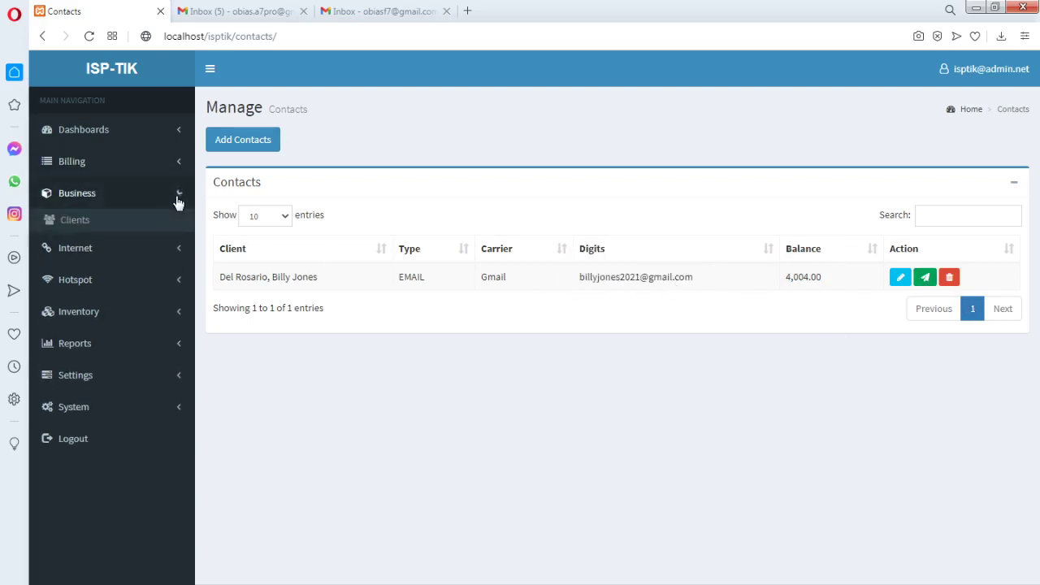
pyautogui.click(104, 264)
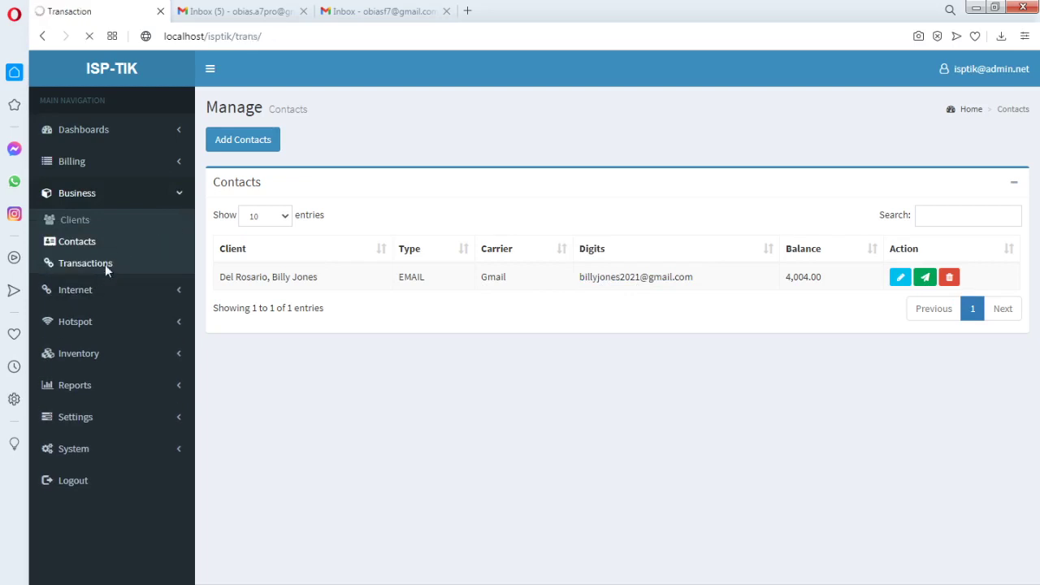
# Page through the transactions table, revisit Contacts, then return to Transactions
pyautogui.scroll(-1, 504, 301)
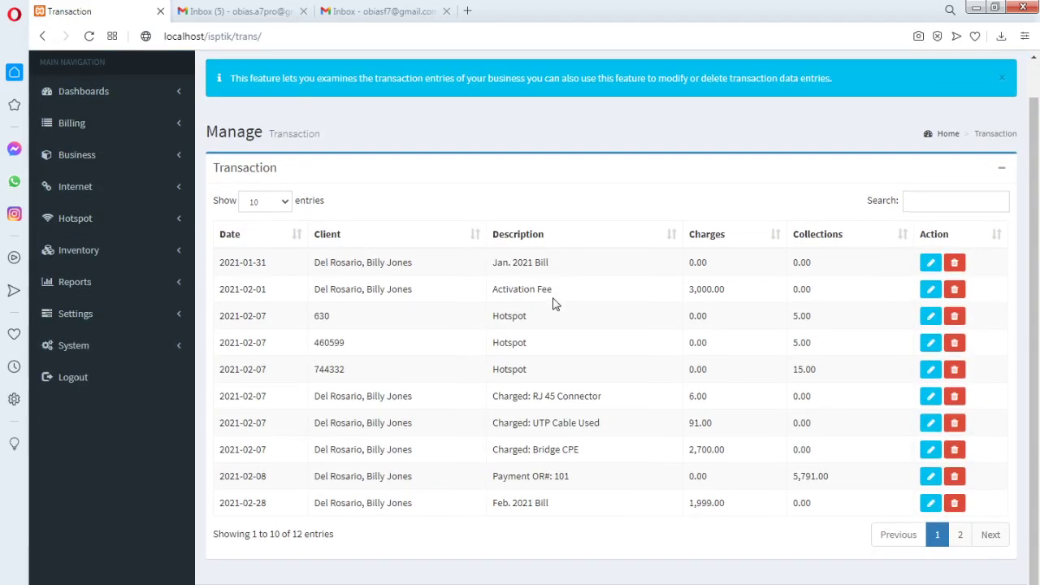
pyautogui.click(959, 533)
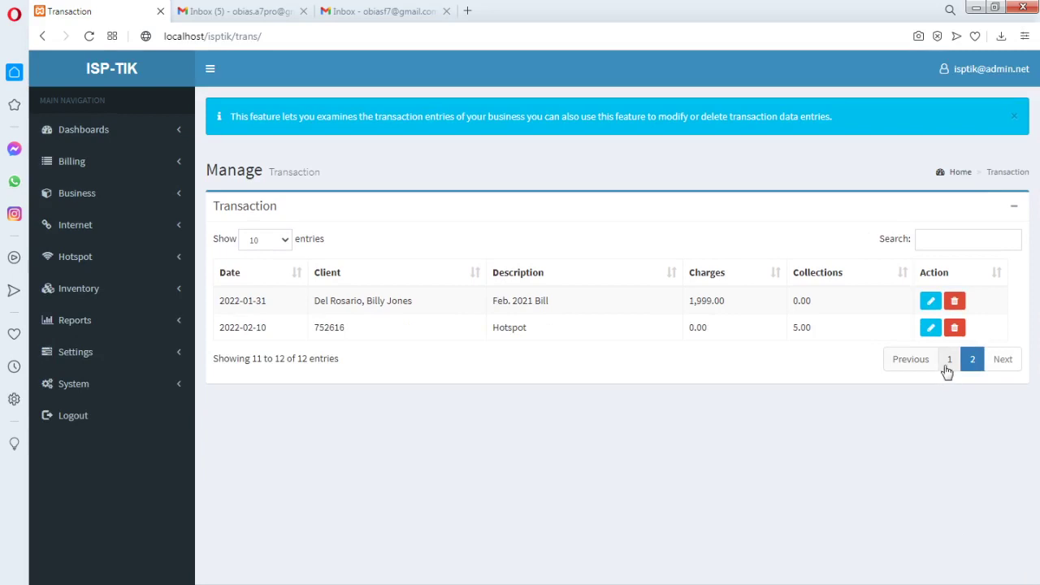
pyautogui.click(947, 361)
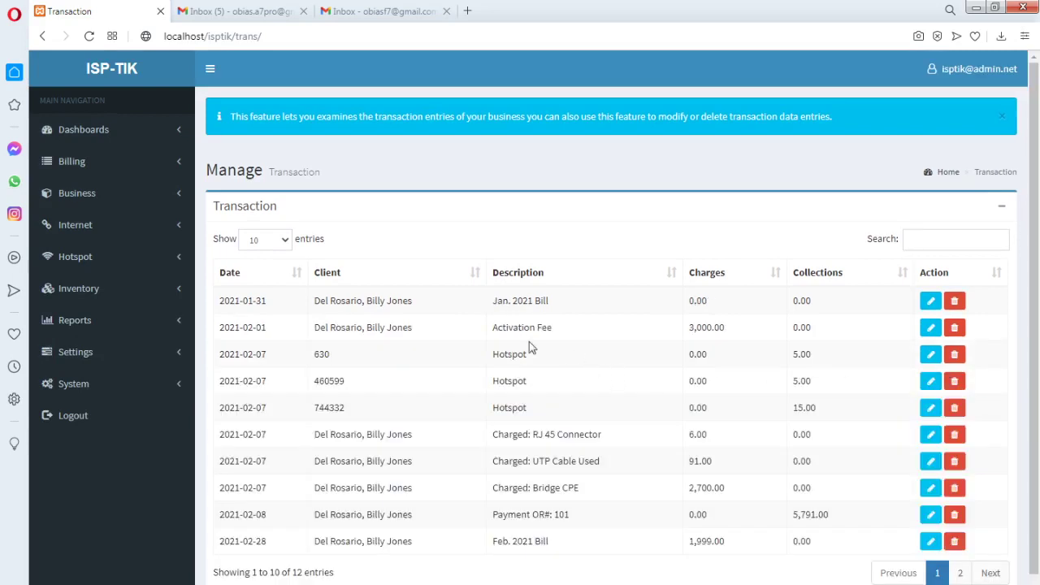
pyautogui.click(172, 198)
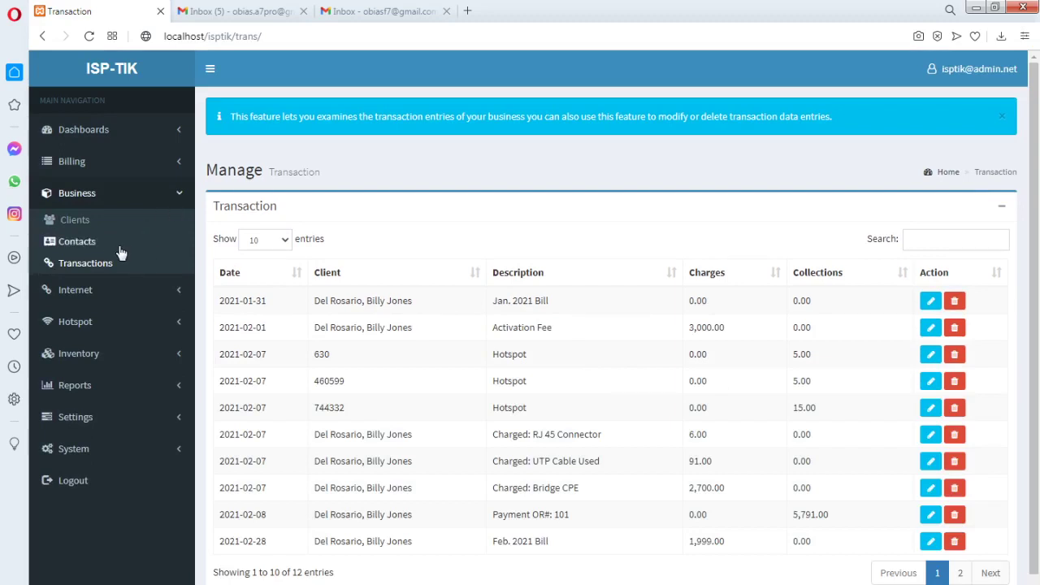
pyautogui.click(87, 243)
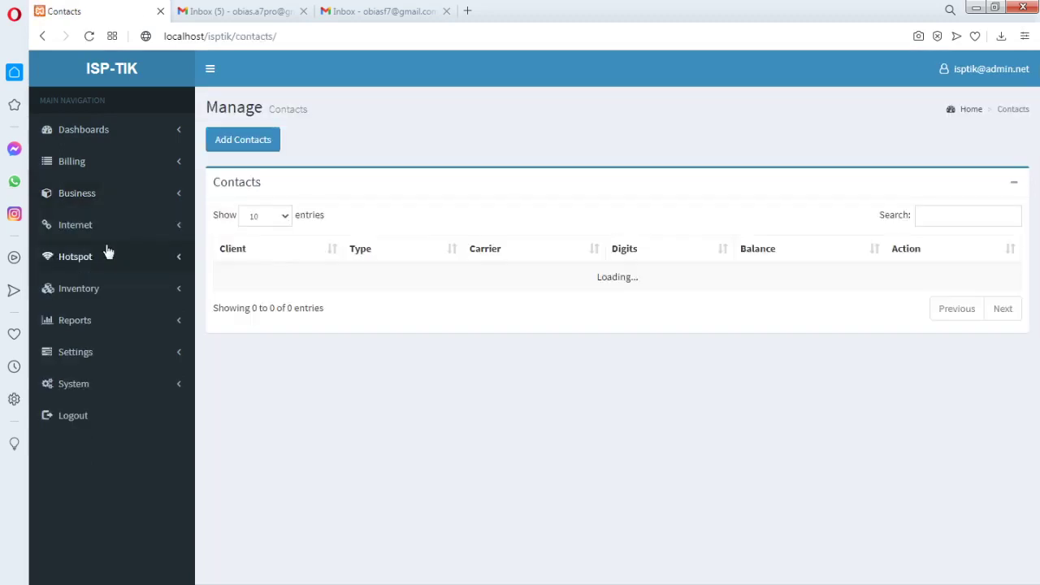
pyautogui.click(150, 195)
pyautogui.click(96, 270)
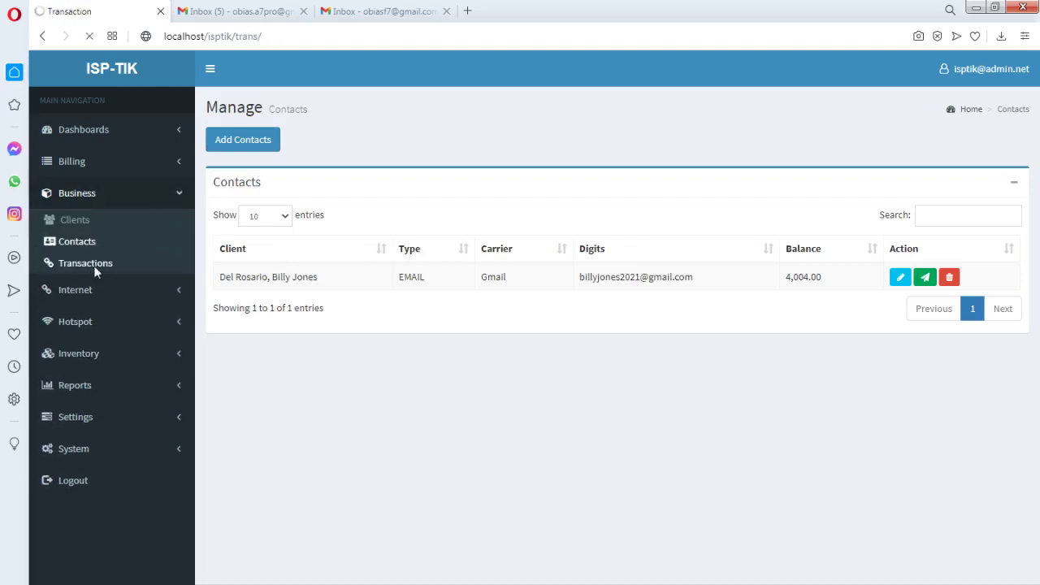
pyautogui.scroll(-1, 665, 368)
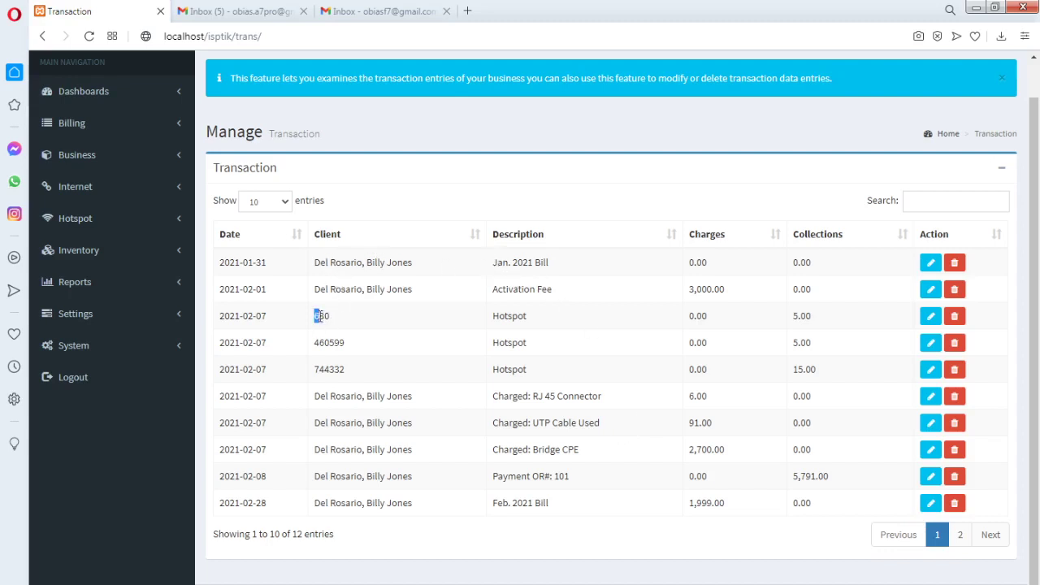
# Highlight the hotspot voucher rows, their Hotspot descriptions and a 5.00 collection amount
pyautogui.moveTo(320, 316); pyautogui.dragTo(354, 372)
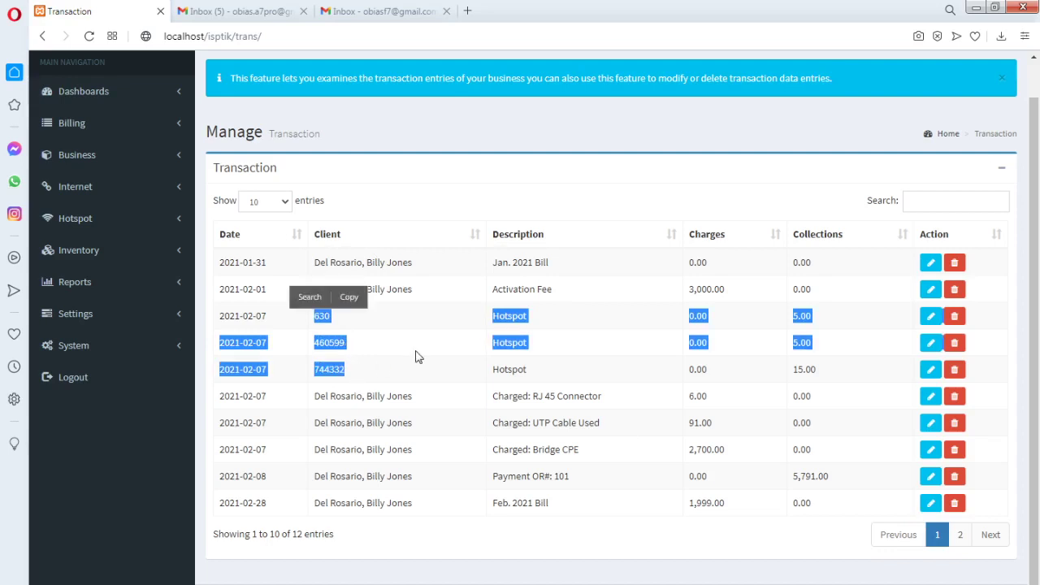
pyautogui.click(328, 357)
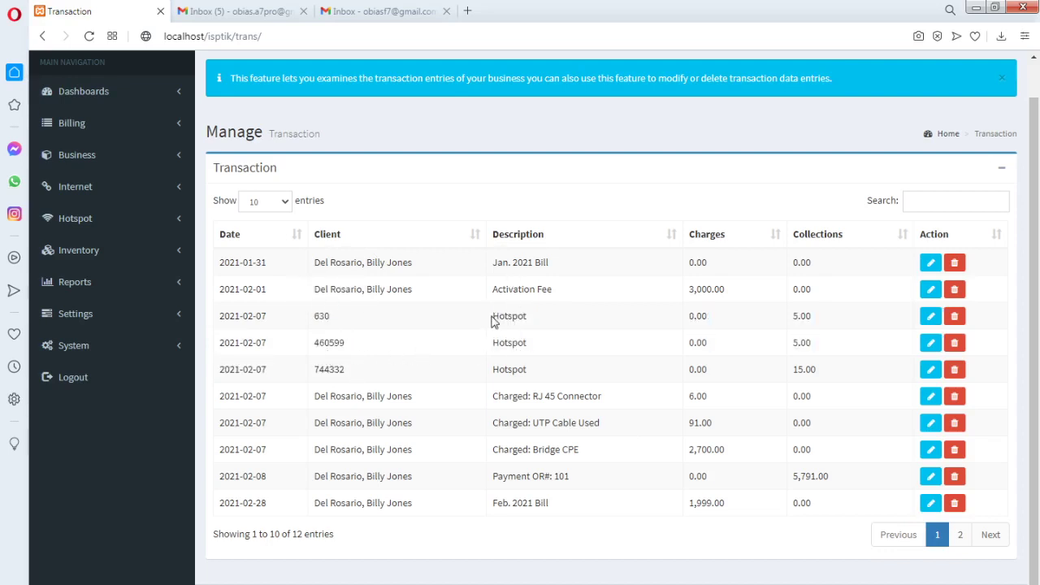
pyautogui.moveTo(494, 316); pyautogui.dragTo(538, 317)
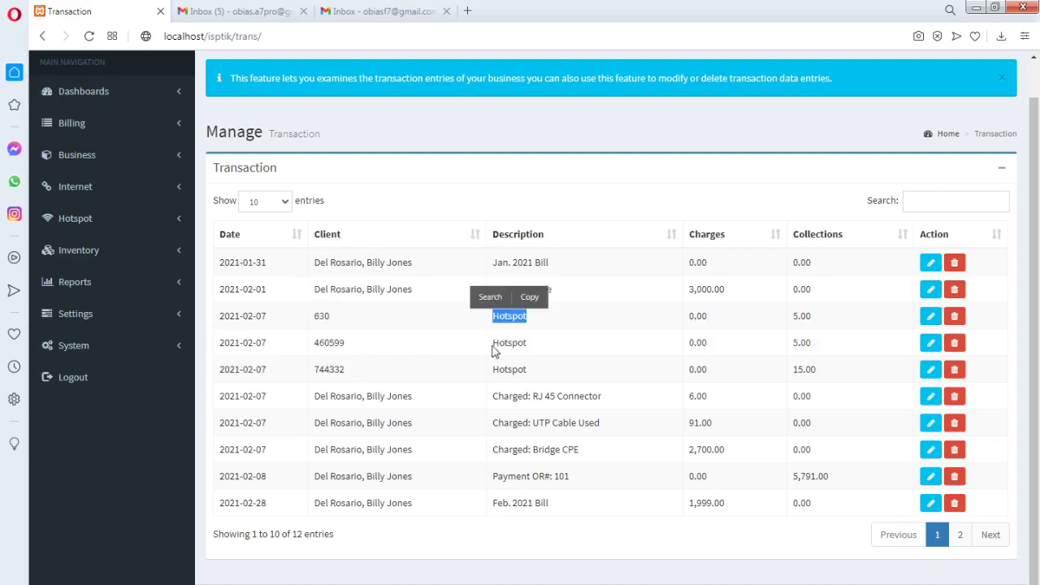
pyautogui.moveTo(493, 345); pyautogui.dragTo(494, 373)
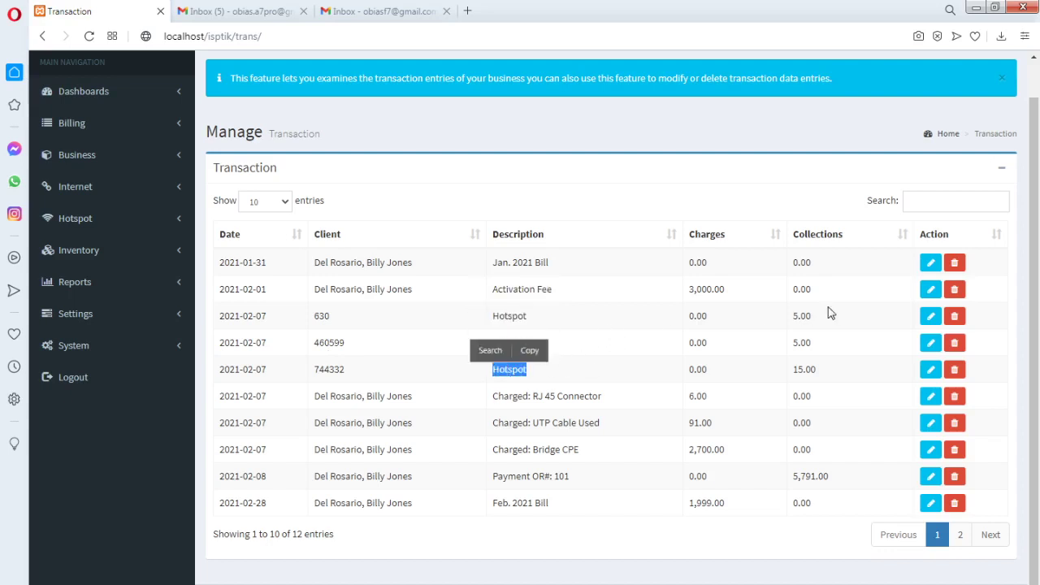
pyautogui.moveTo(796, 315); pyautogui.dragTo(810, 344)
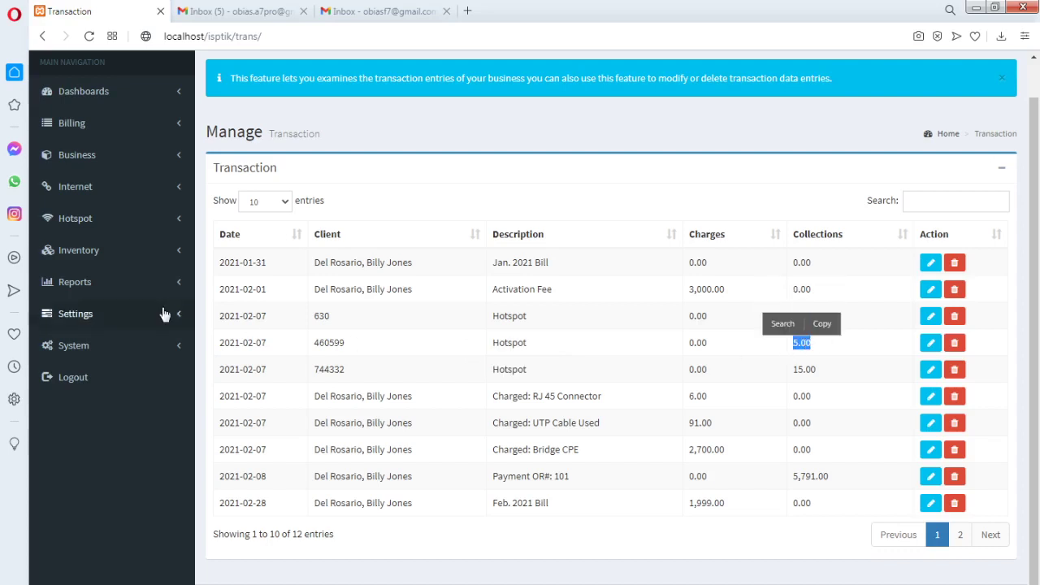
# Open the Internet > Subscriptions page
pyautogui.click(175, 221)
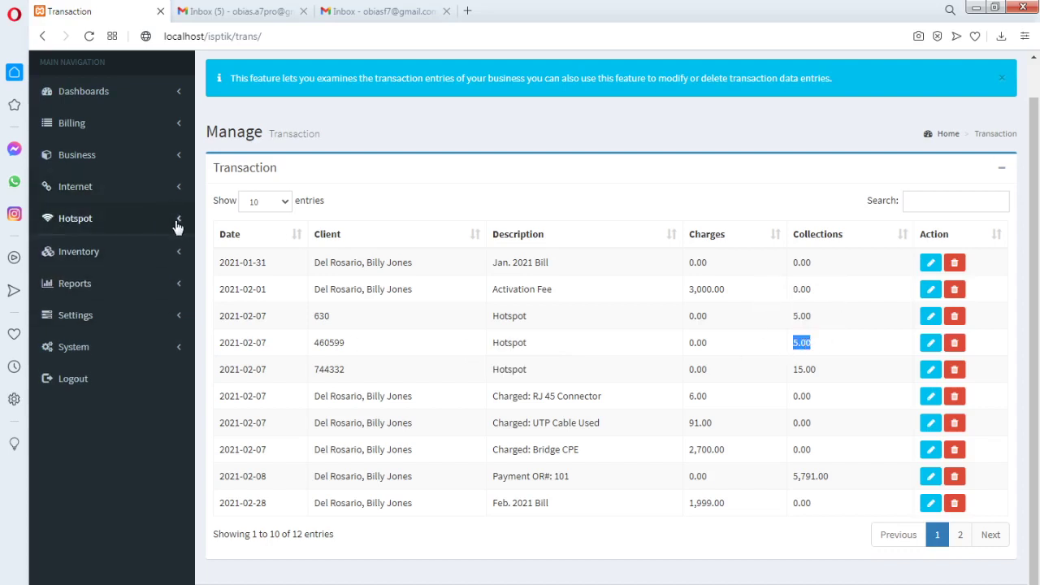
pyautogui.click(178, 162)
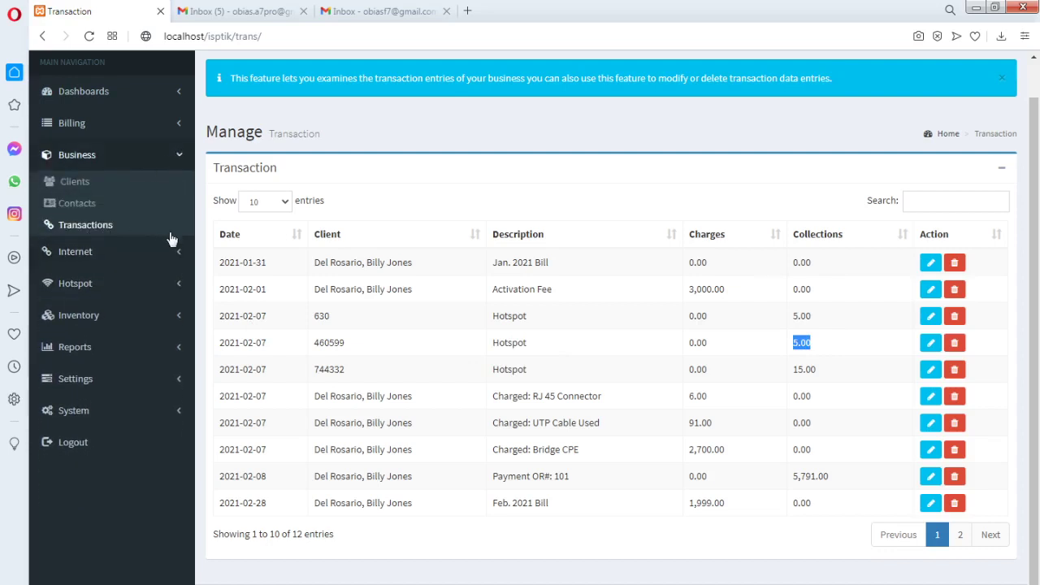
pyautogui.click(175, 252)
pyautogui.click(104, 214)
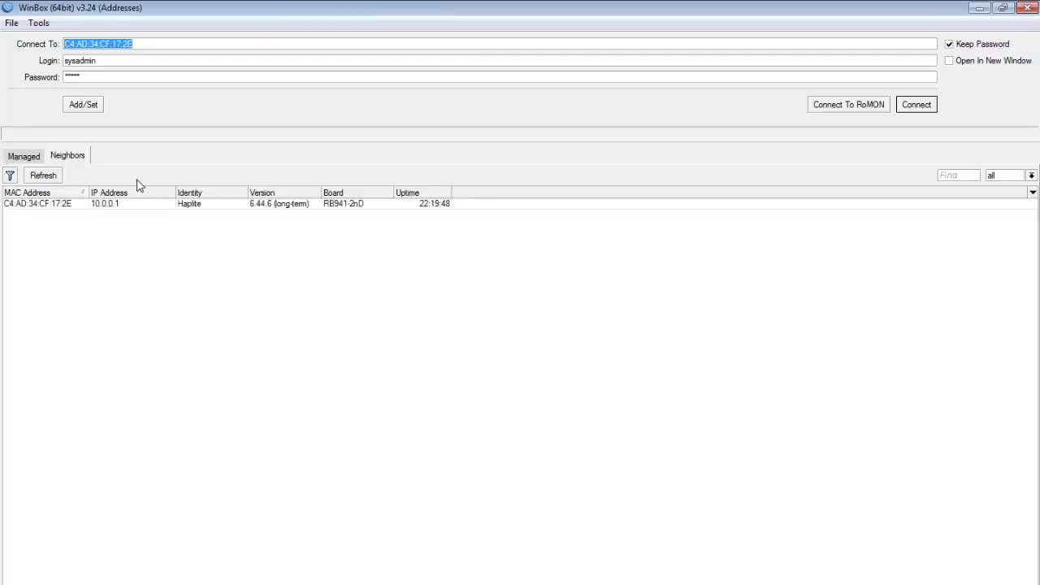
# Connect WinBox to the neighbour router at 10.0.0.1
pyautogui.click(81, 204)
pyautogui.click(103, 204)
pyautogui.click(911, 106)
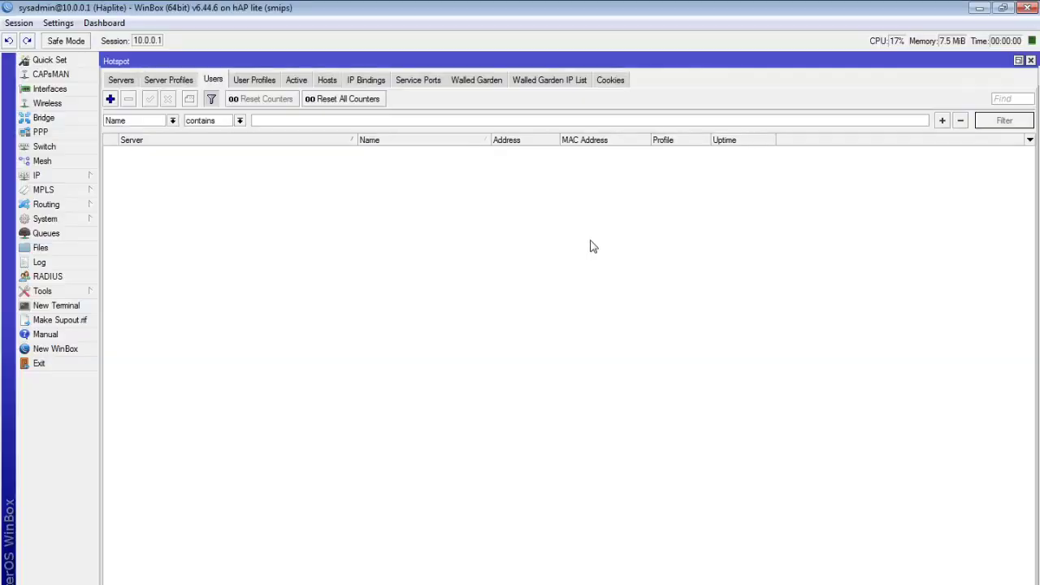
# Browse the router's PPP profiles 1MBPS, 2MBPS, 3MBPS and 5MBPS, then minimise WinBox
pyautogui.click(65, 131)
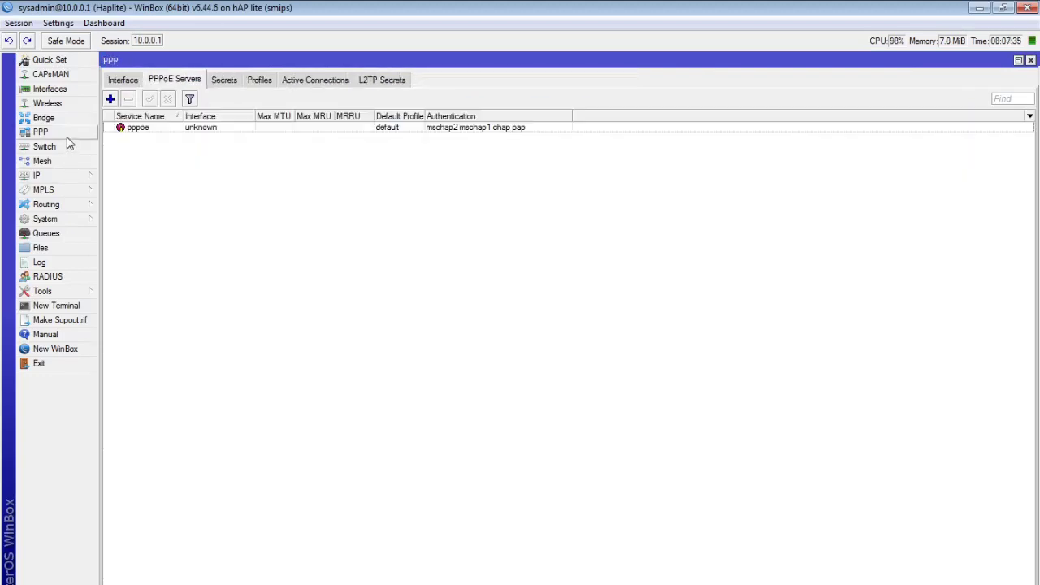
pyautogui.click(260, 78)
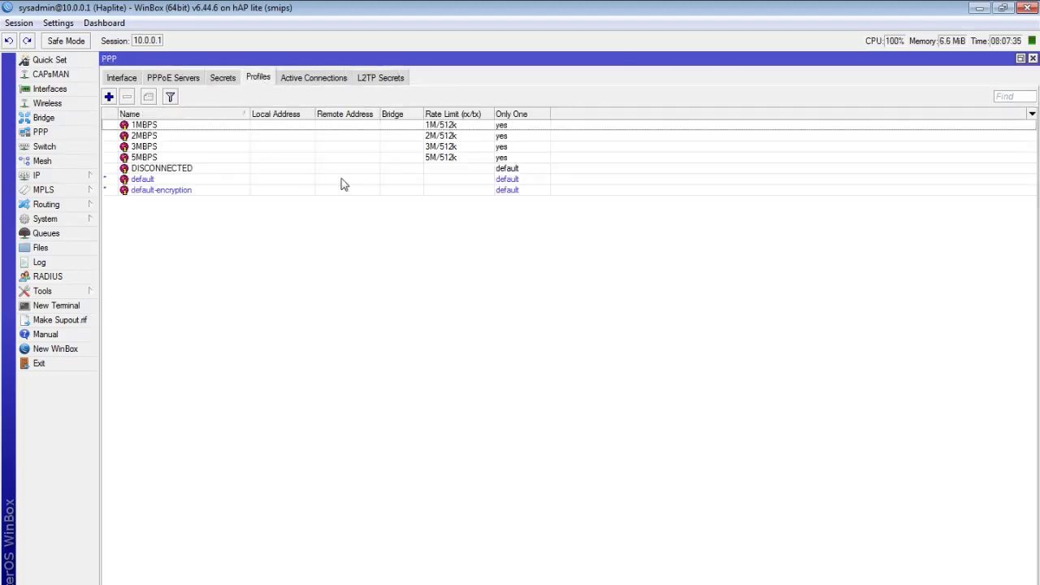
pyautogui.click(182, 136)
pyautogui.click(187, 148)
pyautogui.click(189, 126)
pyautogui.click(192, 156)
pyautogui.click(212, 128)
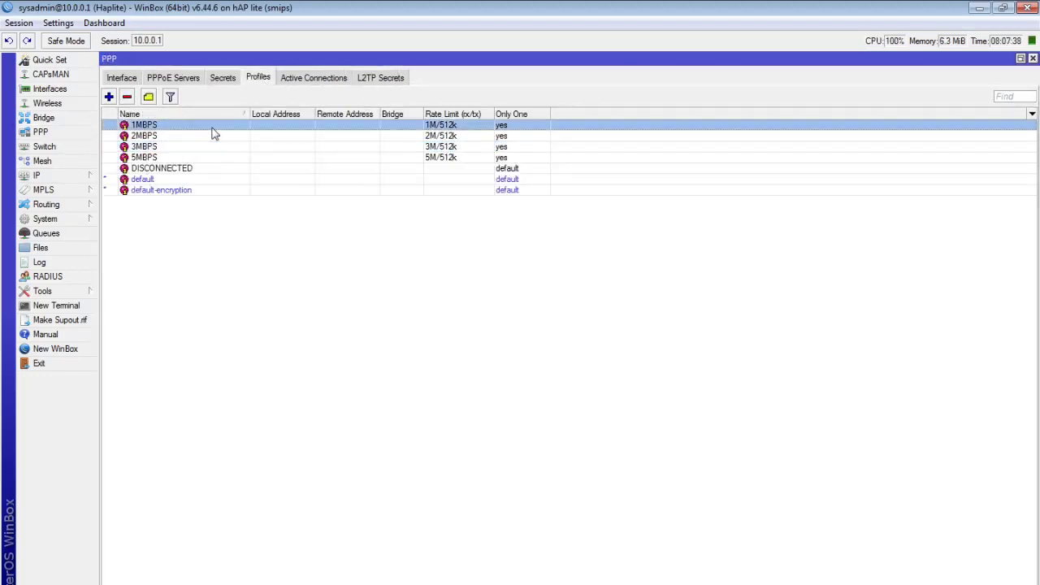
pyautogui.click(231, 158)
pyautogui.click(259, 126)
pyautogui.click(297, 148)
pyautogui.click(329, 127)
pyautogui.click(981, 9)
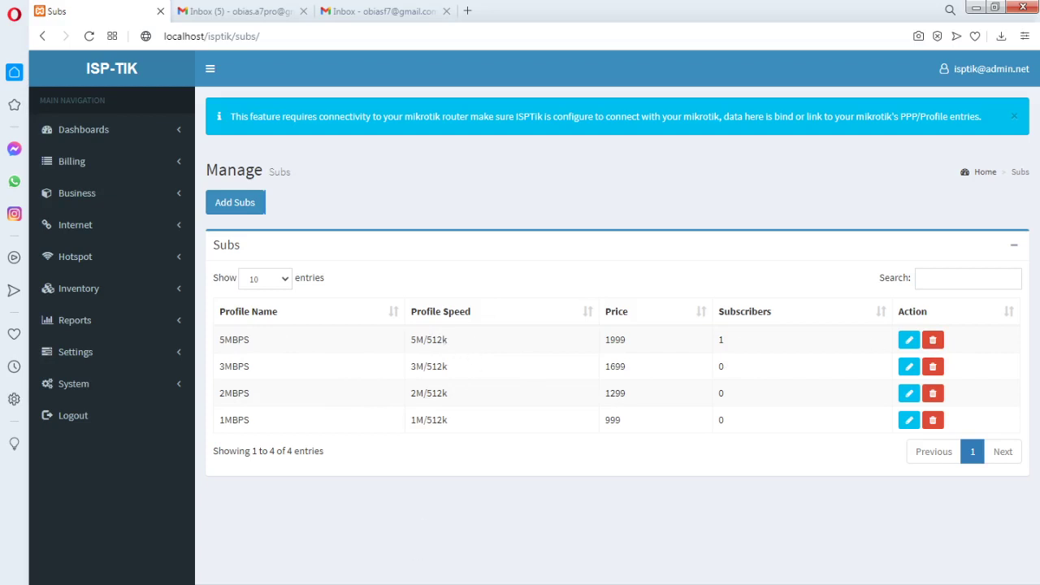
pyautogui.hotkey('alt', 'Tab')
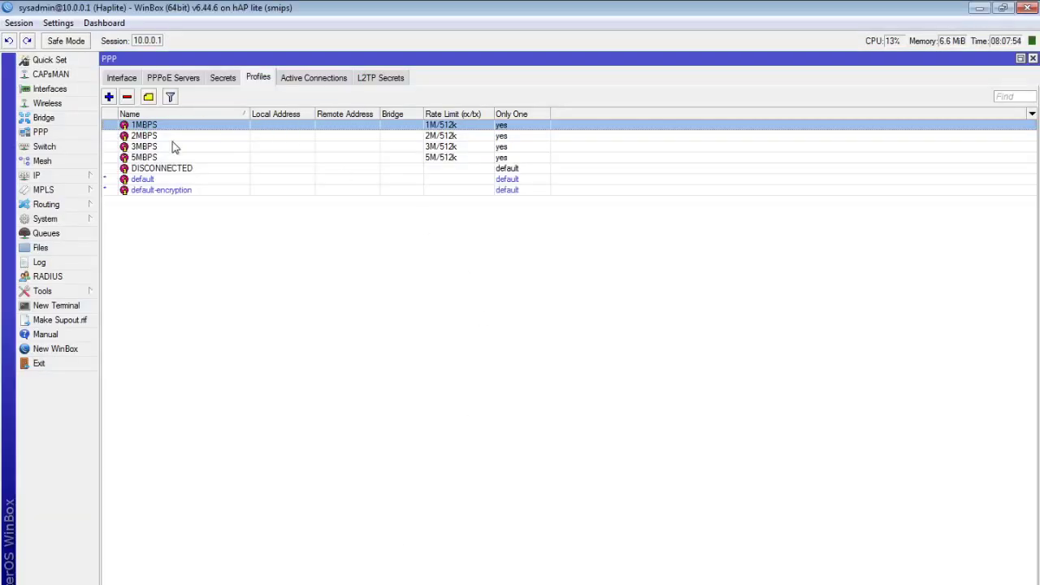
pyautogui.click(180, 159)
pyautogui.click(346, 151)
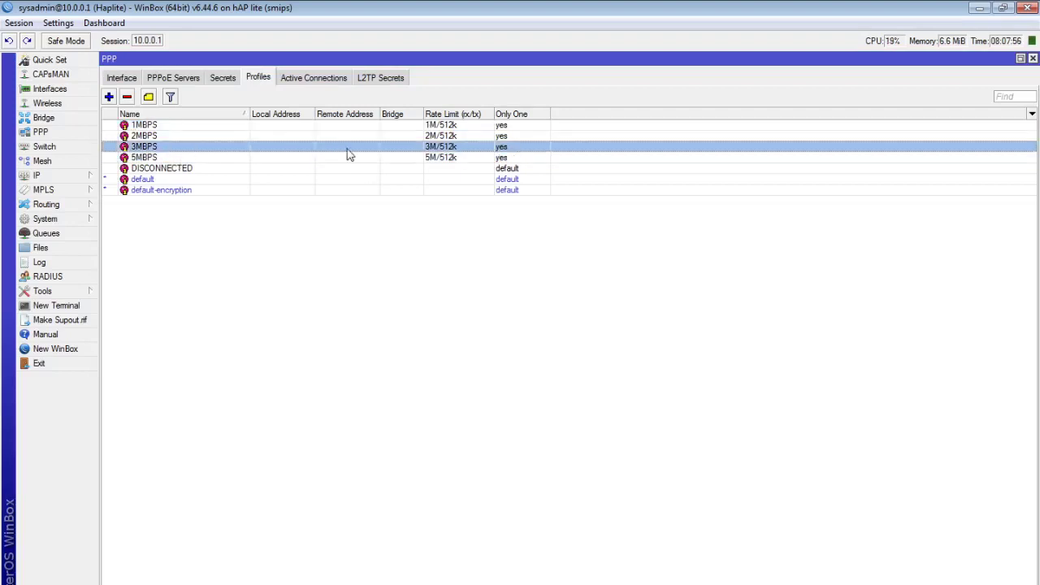
pyautogui.click(344, 156)
pyautogui.hotkey('alt', 'Tab')
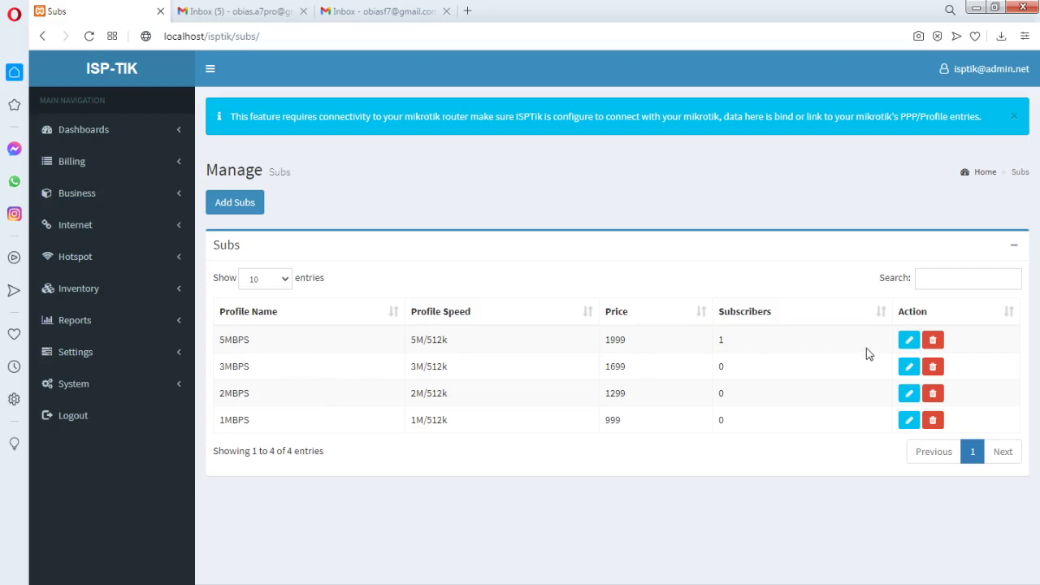
# Remove the 5MBPS subscription profile and return to ISP-TIK's Subs page
pyautogui.click(934, 341)
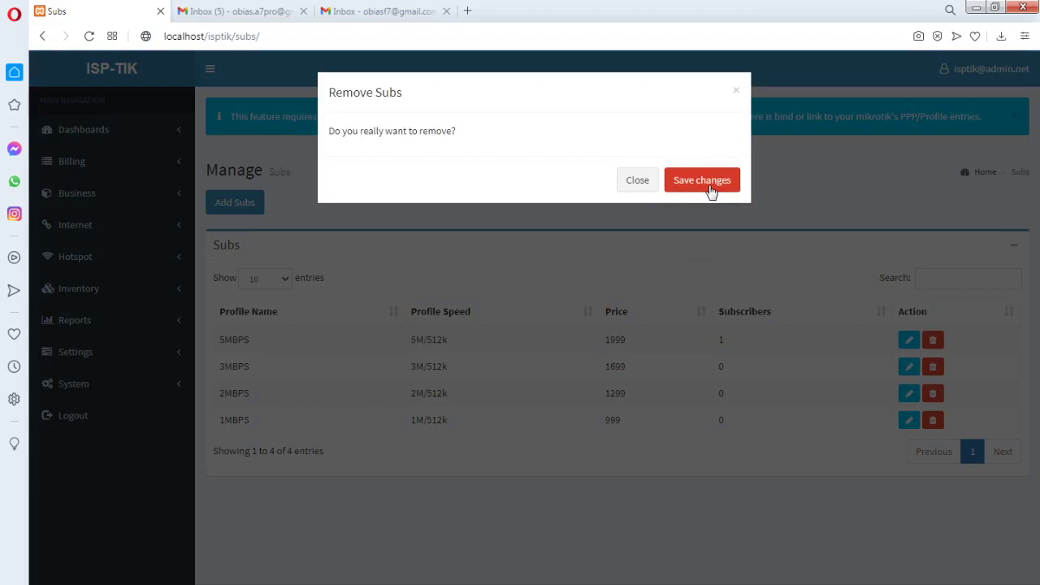
pyautogui.click(703, 180)
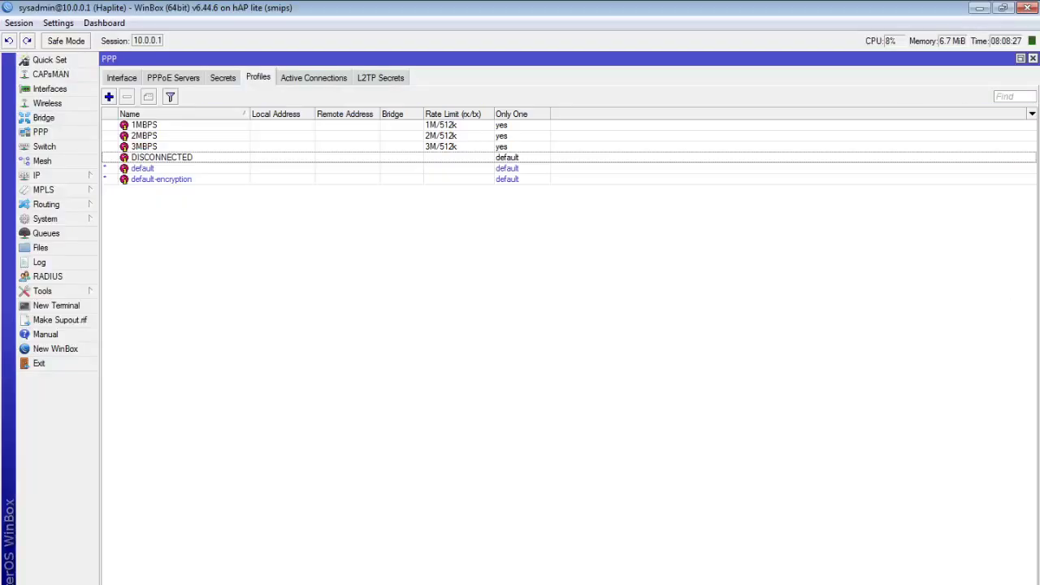
pyautogui.click(162, 126)
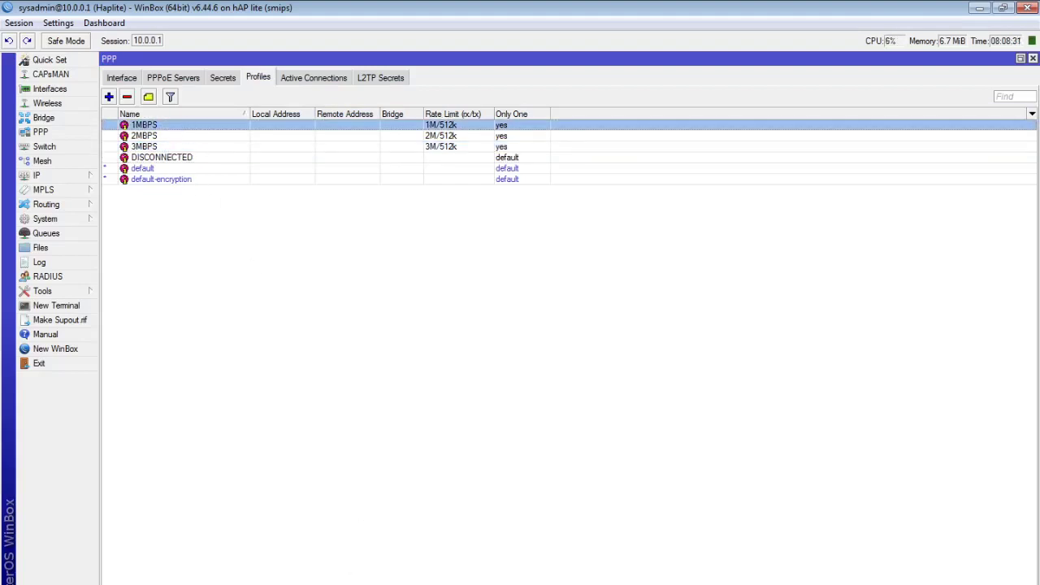
pyautogui.hotkey('alt', 'Tab')
pyautogui.click(241, 256)
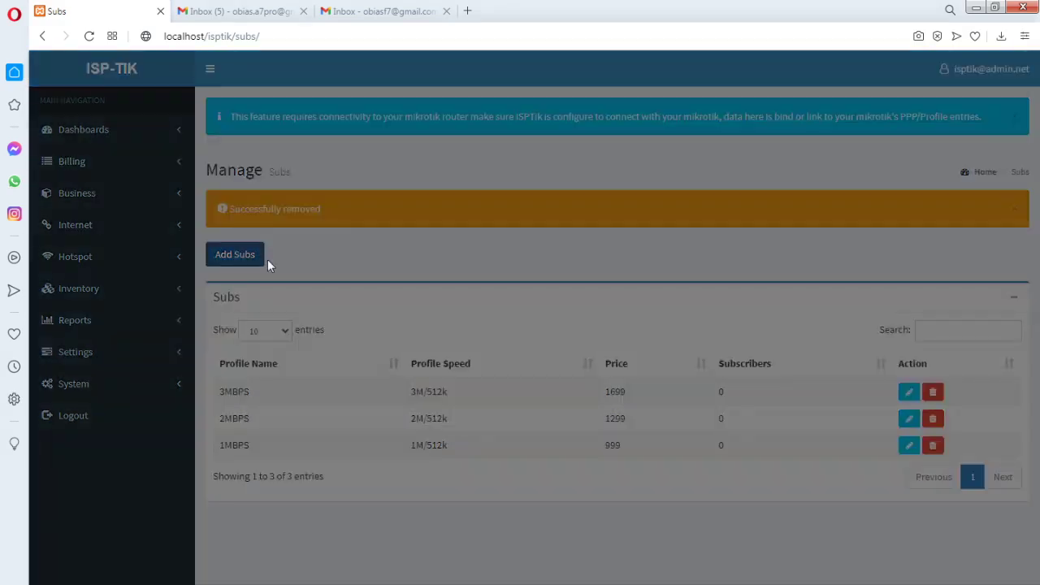
# Save a new 5MBPS subscription with speed limit 5M/1024k priced at 3999
pyautogui.click(390, 157)
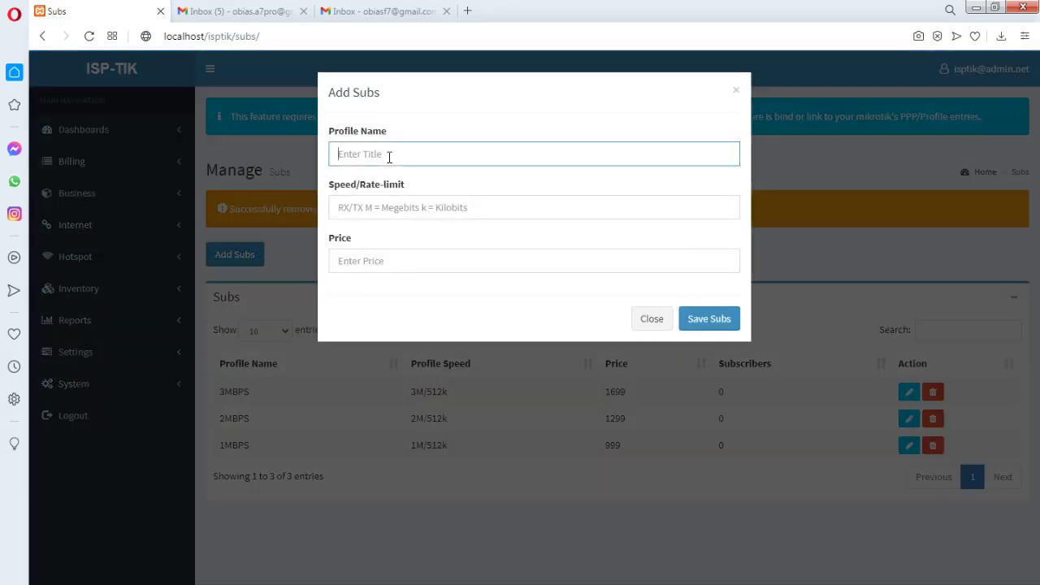
pyautogui.write('5MBPS')
pyautogui.click(358, 206)
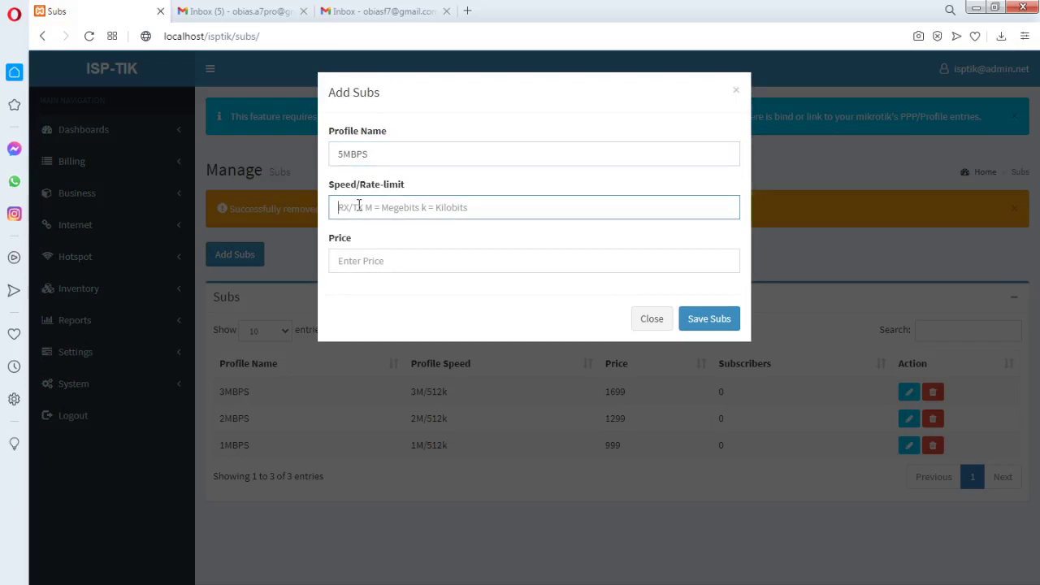
pyautogui.write('5M/1024k')
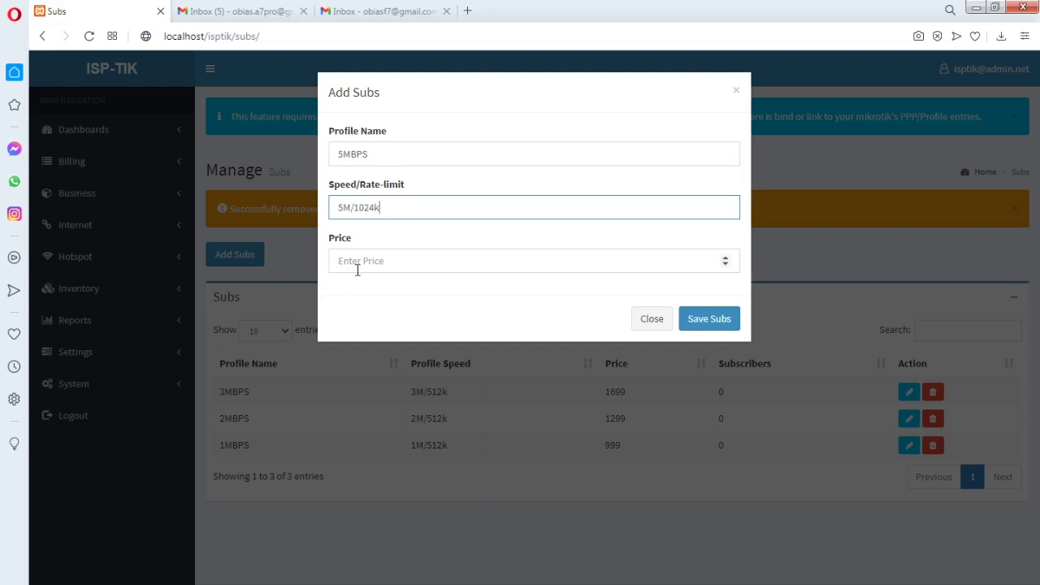
pyautogui.click(357, 267)
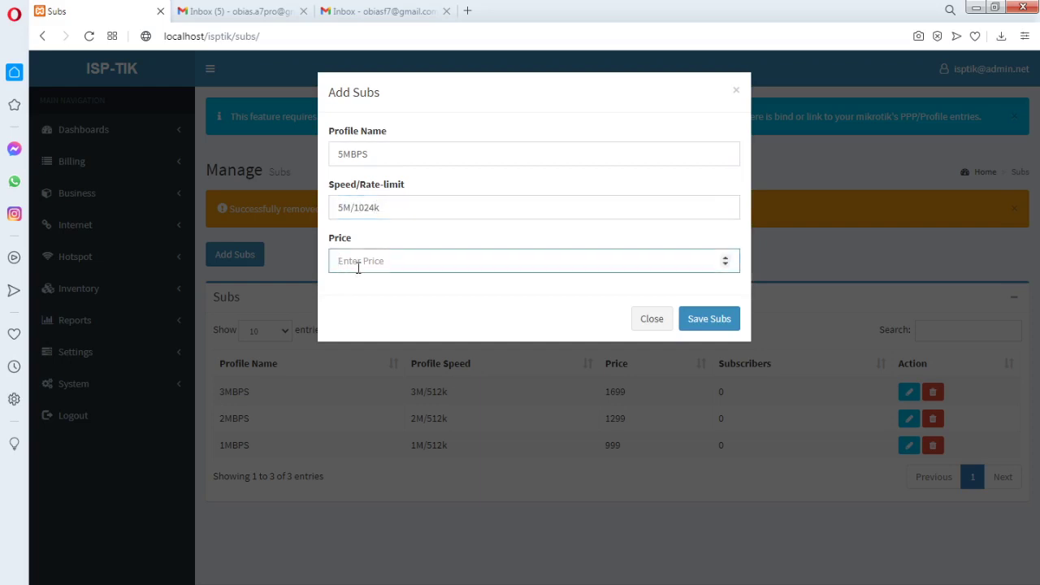
pyautogui.write('3999')
pyautogui.click(703, 317)
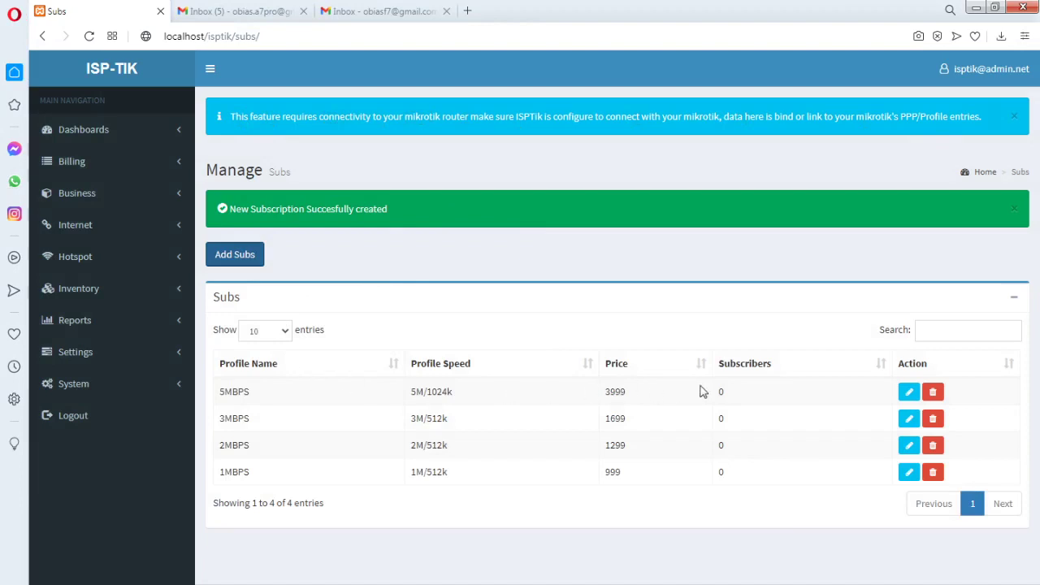
# Review the Settings > Mikrotik API dialog, close it unchanged, and dismiss the connectivity banner
pyautogui.click(177, 354)
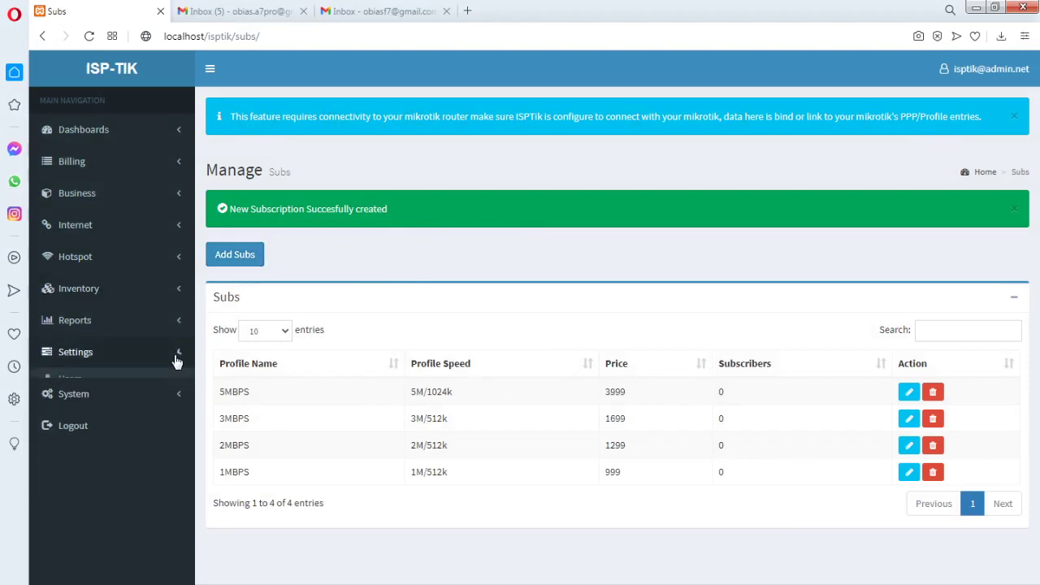
pyautogui.click(87, 443)
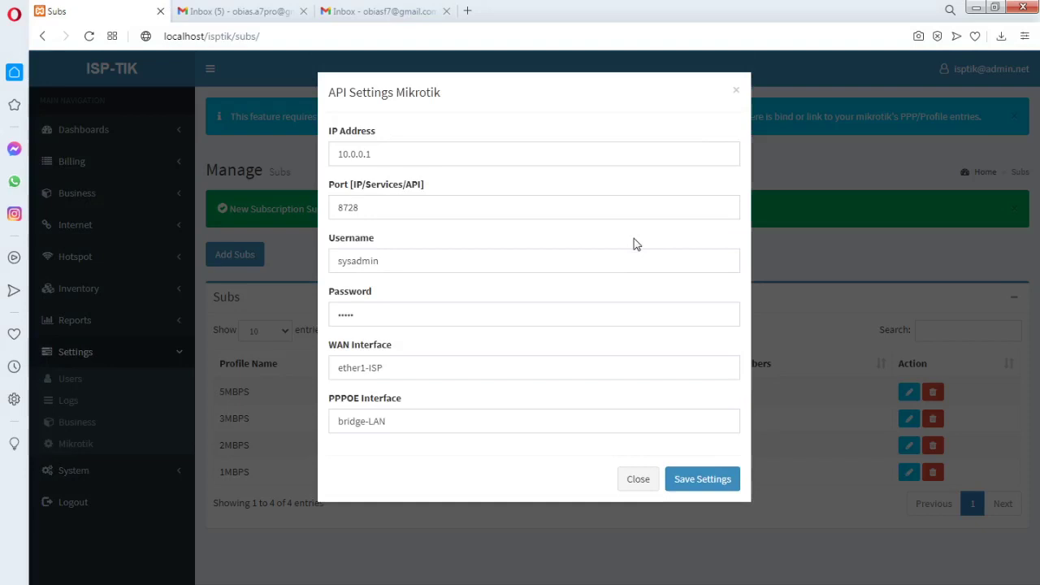
pyautogui.click(638, 482)
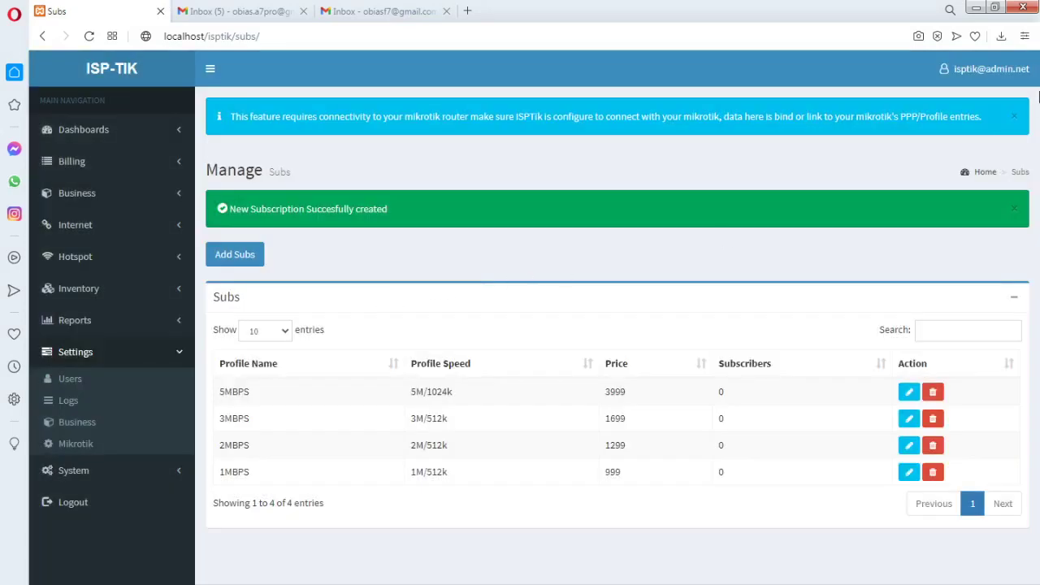
pyautogui.click(1014, 117)
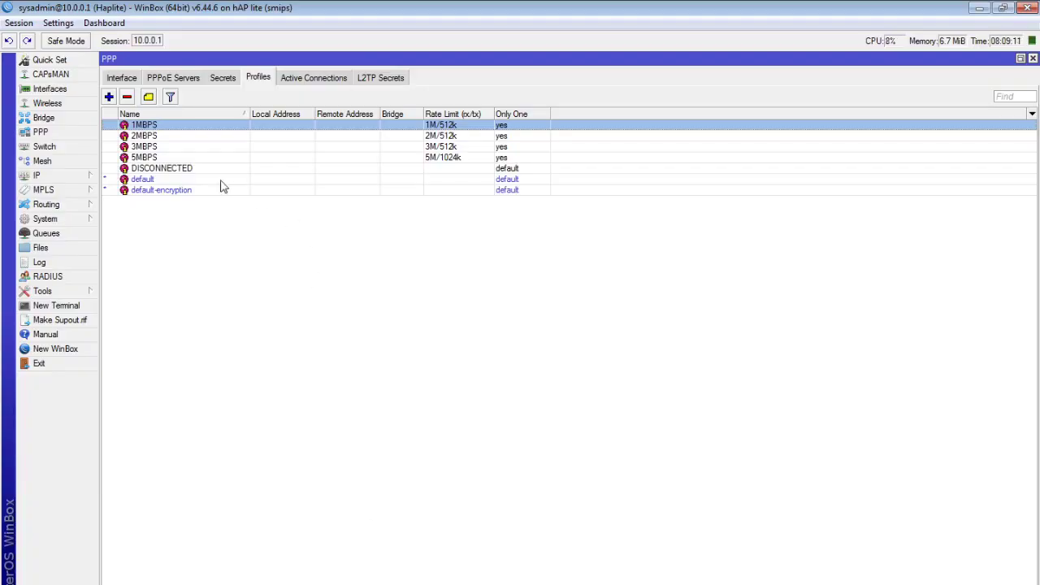
# In WinBox, check the 5MBPS PPP profile (5M/1024k) and the DISCONNECTED profile
pyautogui.click(166, 160)
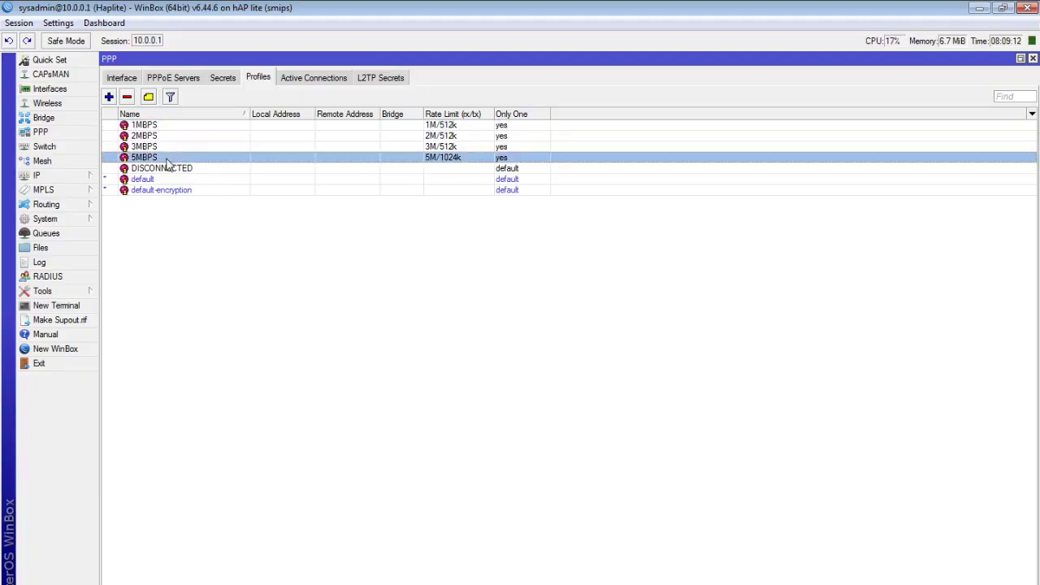
pyautogui.click(443, 169)
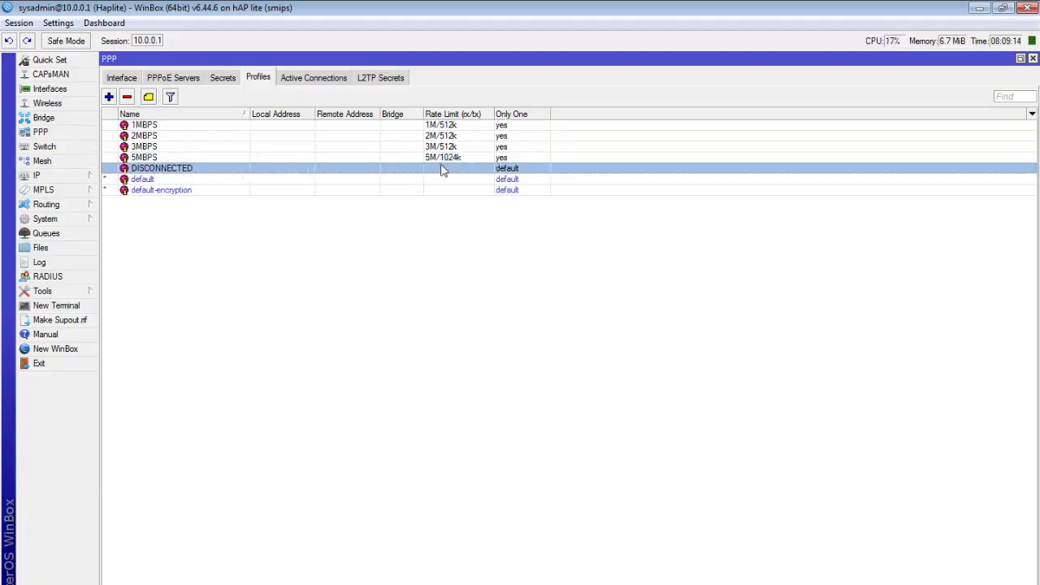
pyautogui.click(443, 160)
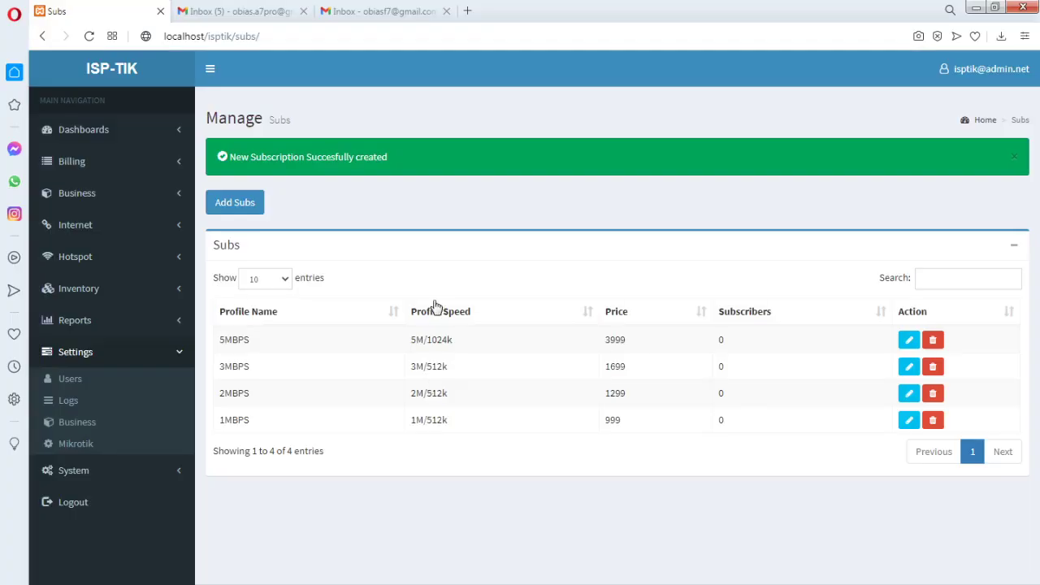
# Change the 5MBPS subscription's rate limit from 5M/1024k to 5M/5M and save it
pyautogui.click(909, 342)
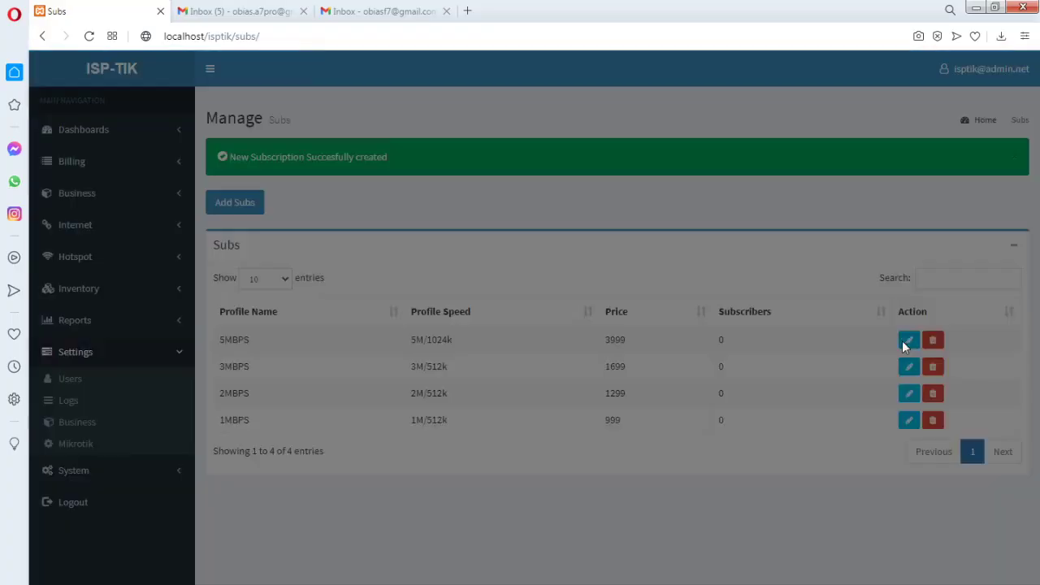
pyautogui.moveTo(376, 209); pyautogui.dragTo(353, 209)
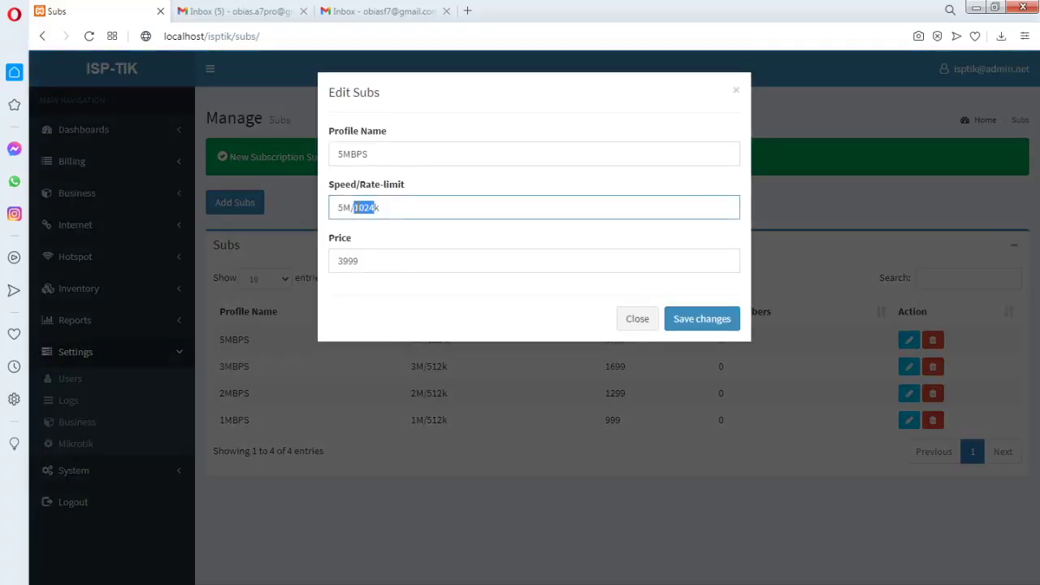
pyautogui.write('5M/5M')
pyautogui.click(706, 328)
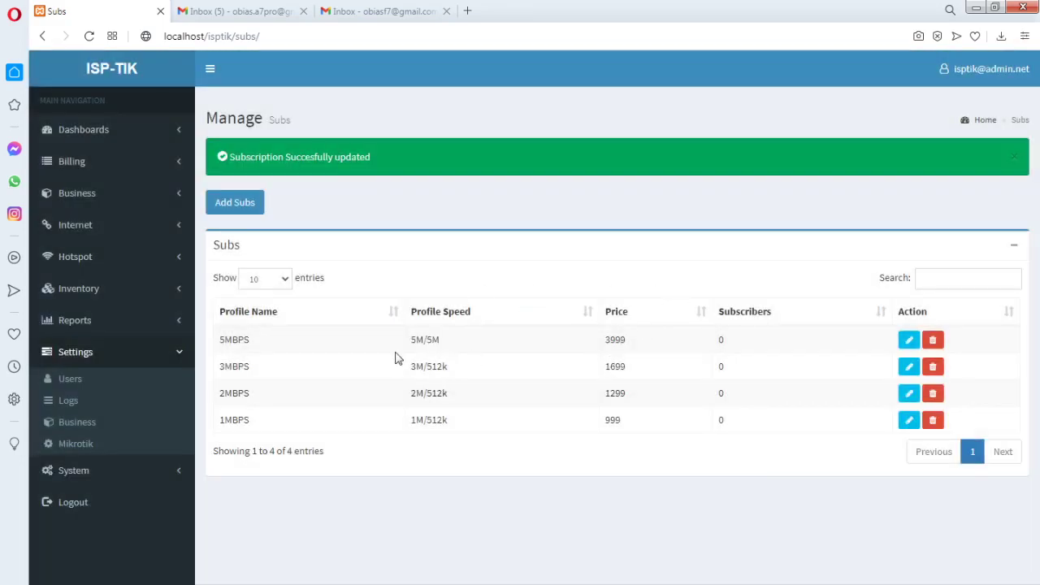
pyautogui.moveTo(441, 341); pyautogui.dragTo(410, 342)
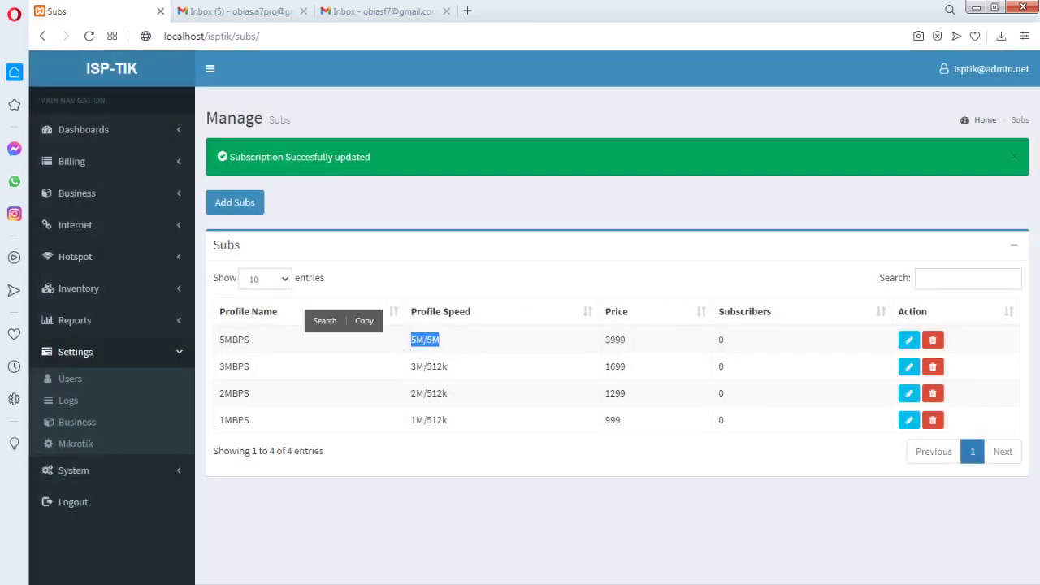
# Confirm in WinBox that the router's 5MBPS PPP profile now shows 5M/5M, then return to ISP-TIK
pyautogui.hotkey('alt', 'Tab')
pyautogui.click(441, 166)
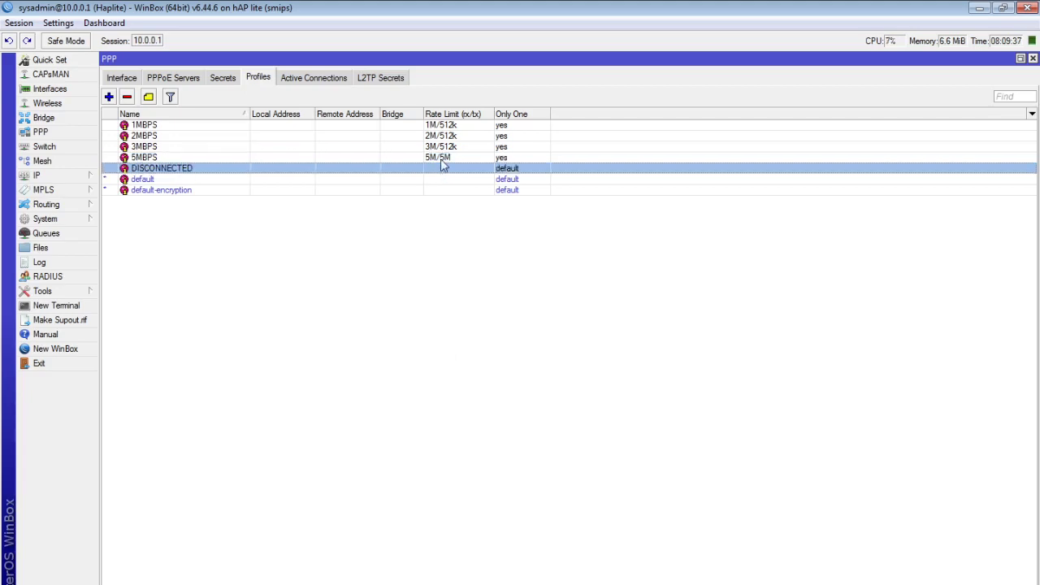
pyautogui.doubleClick(443, 179)
pyautogui.click(601, 121)
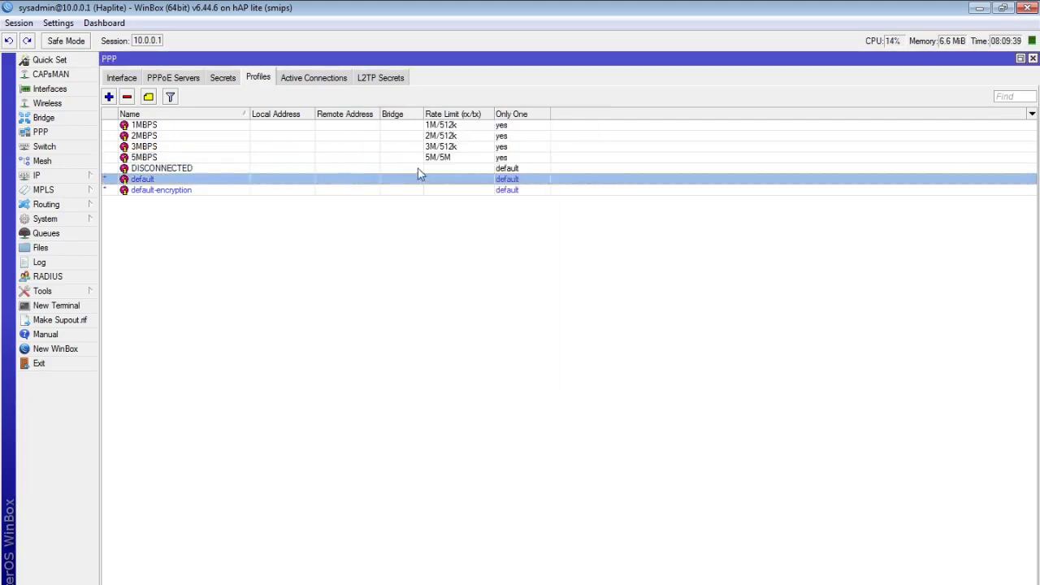
pyautogui.click(436, 160)
pyautogui.click(440, 169)
pyautogui.click(444, 159)
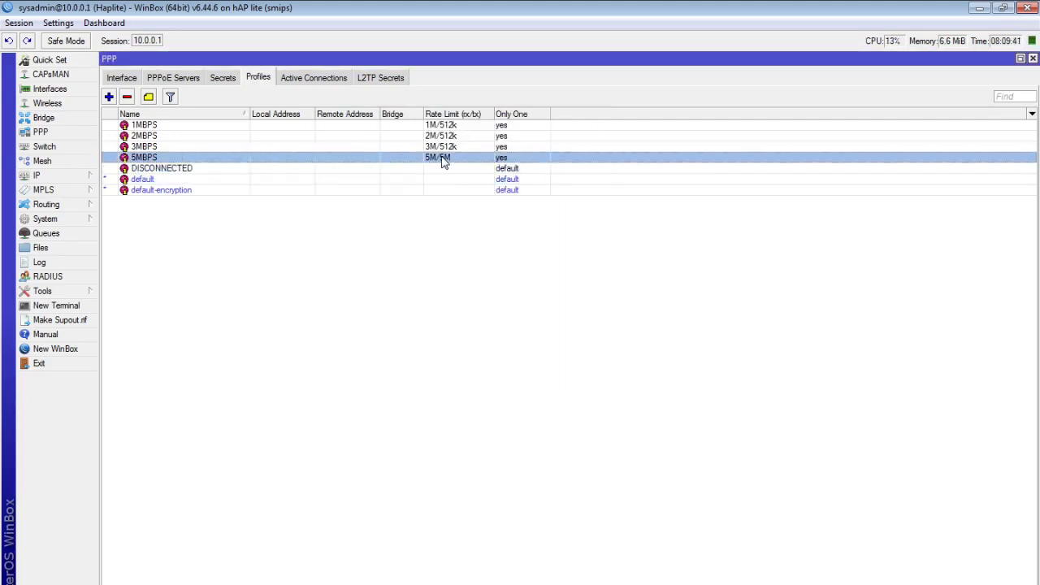
pyautogui.click(452, 168)
pyautogui.click(451, 159)
pyautogui.click(980, 8)
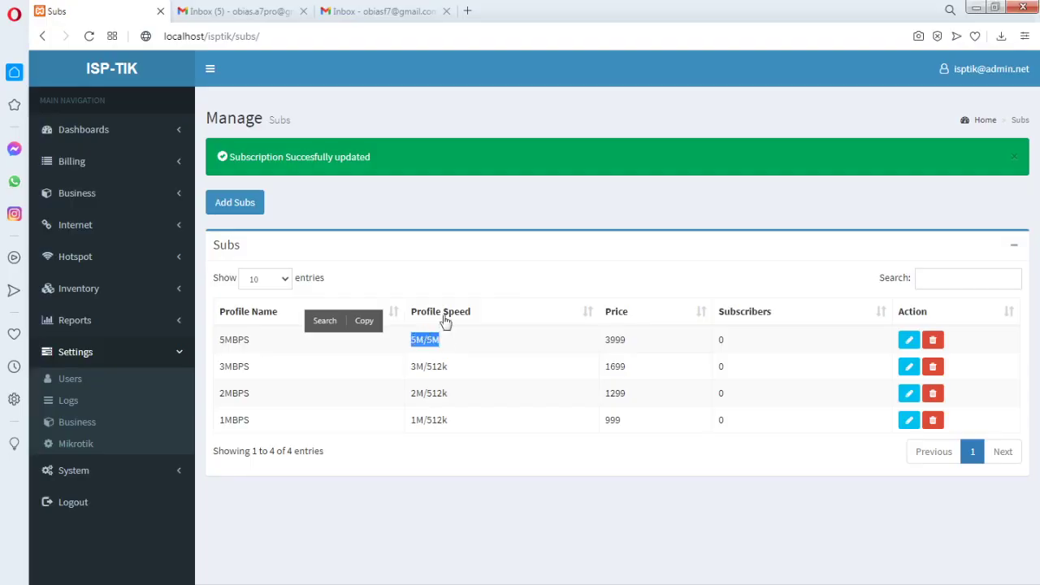
pyautogui.click(498, 275)
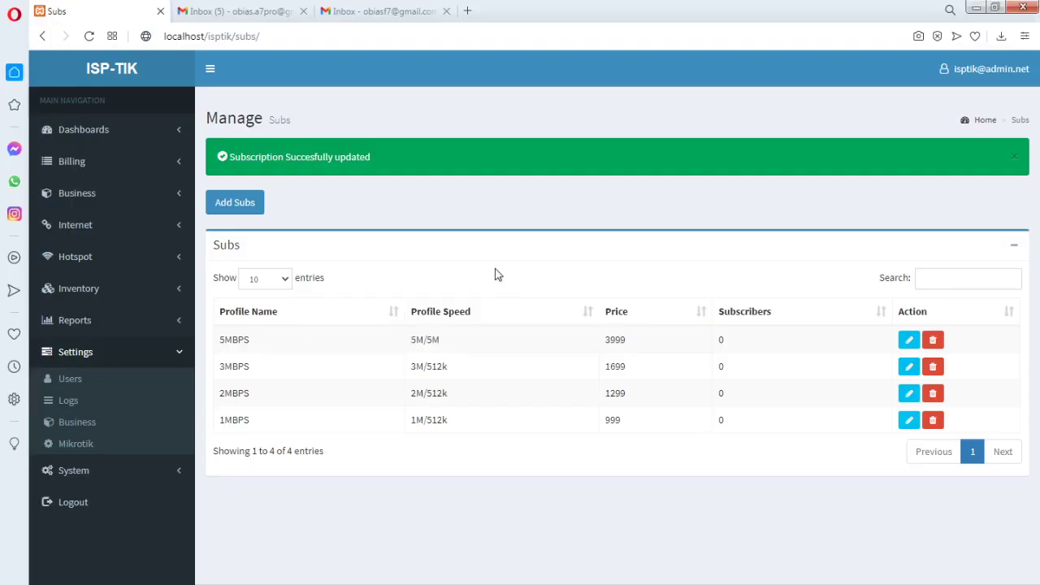
pyautogui.click(157, 236)
# Reload the subscriptions list and compare the DISCONNECTED and default PPP profiles in WinBox
pyautogui.click(109, 255)
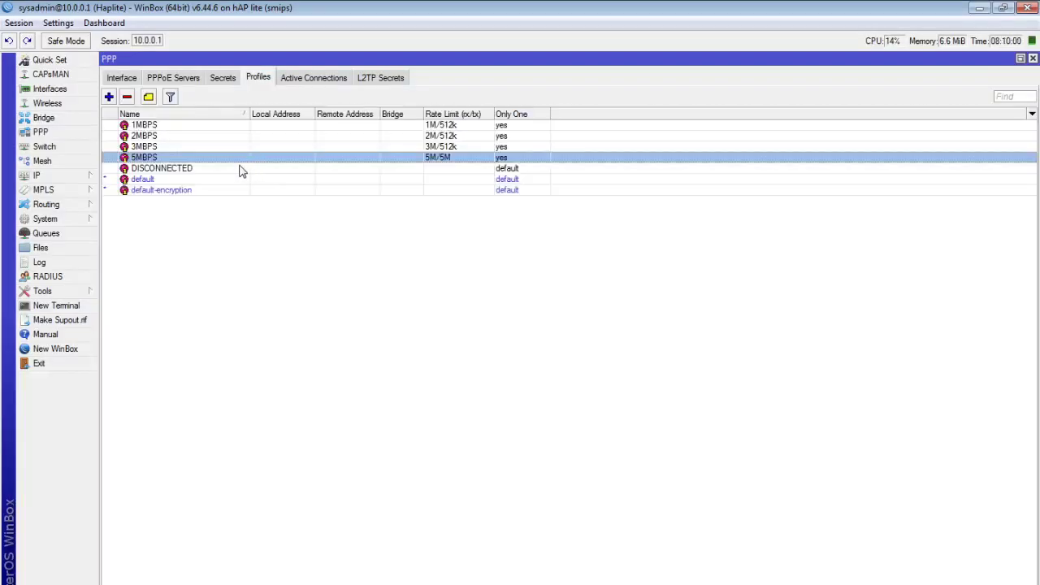
pyautogui.click(186, 169)
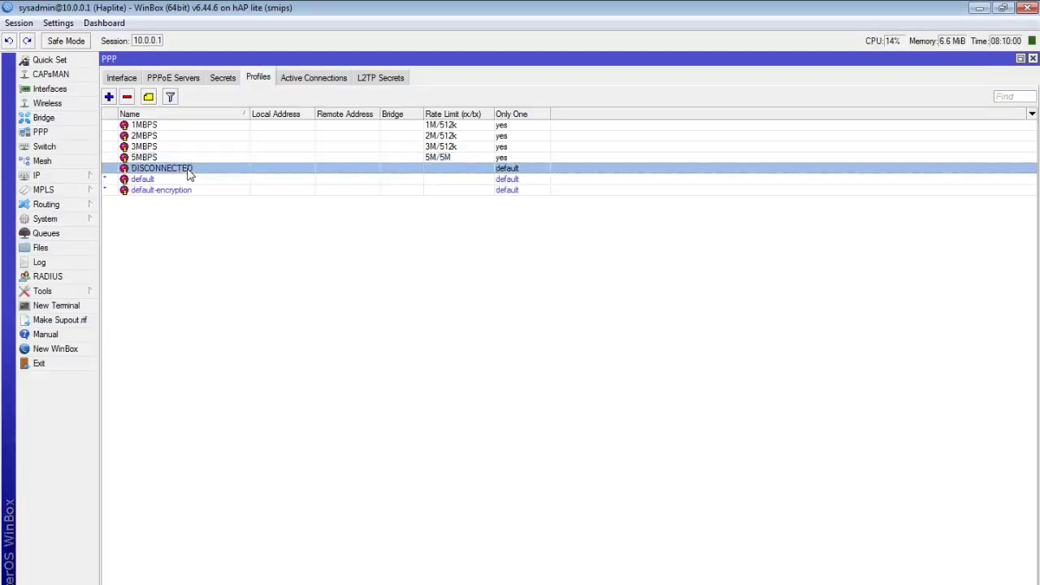
pyautogui.click(201, 171)
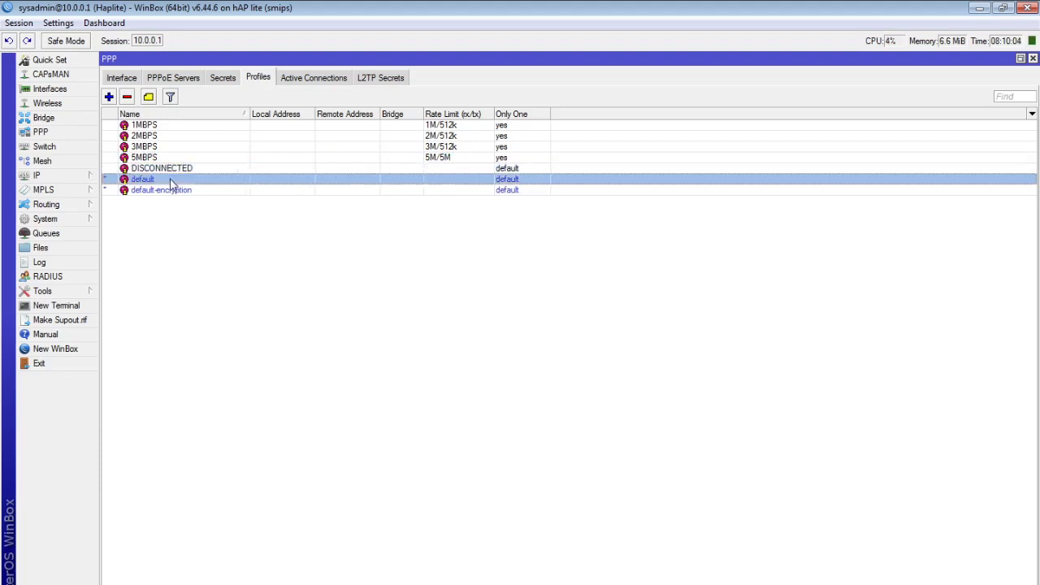
pyautogui.click(186, 179)
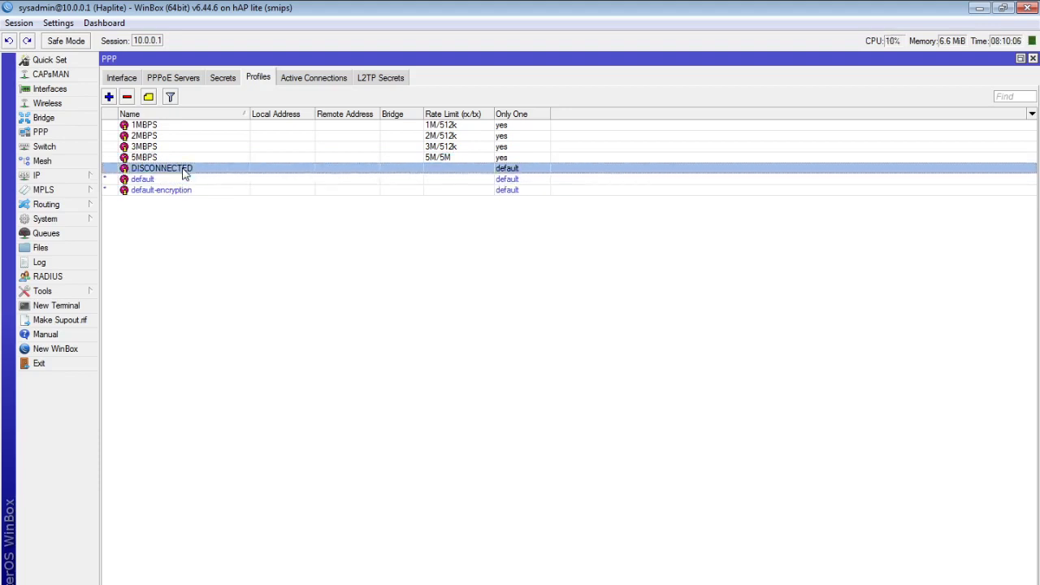
pyautogui.click(193, 171)
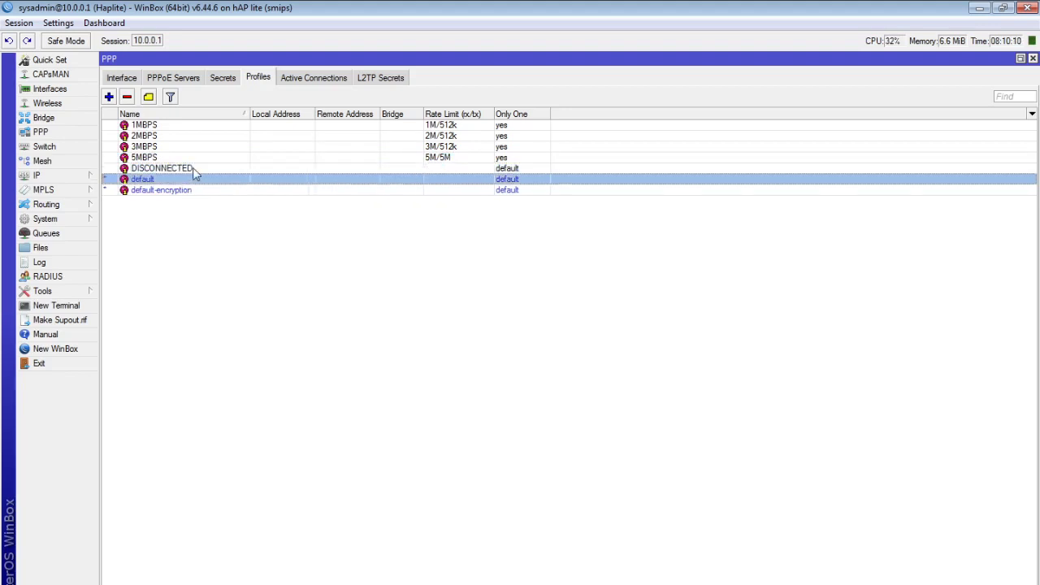
# Start a new PPP profile in WinBox, cancel it unsaved, and close the profiles window
pyautogui.click(108, 97)
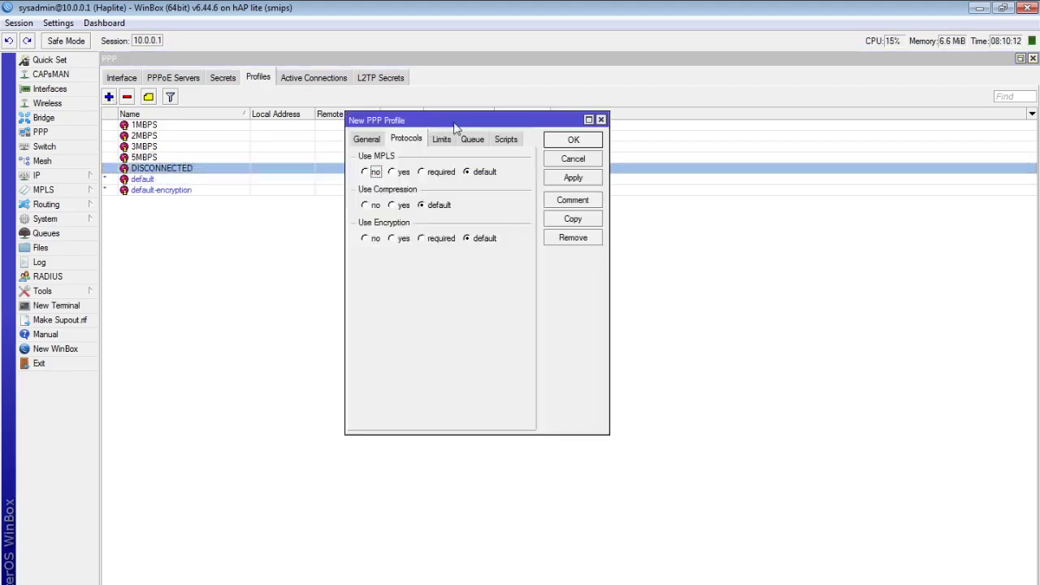
pyautogui.click(367, 139)
pyautogui.click(601, 120)
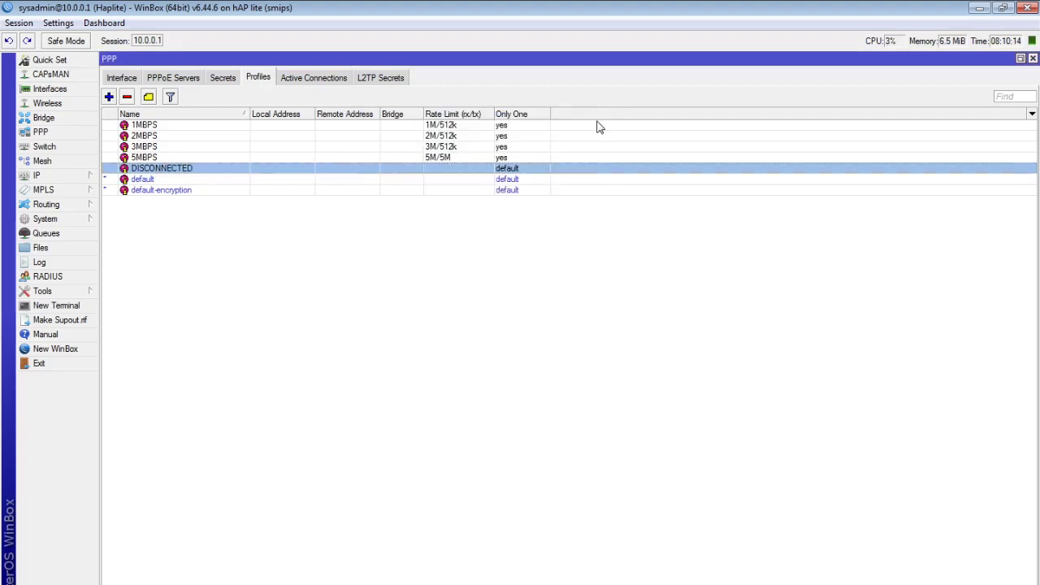
pyautogui.click(1033, 58)
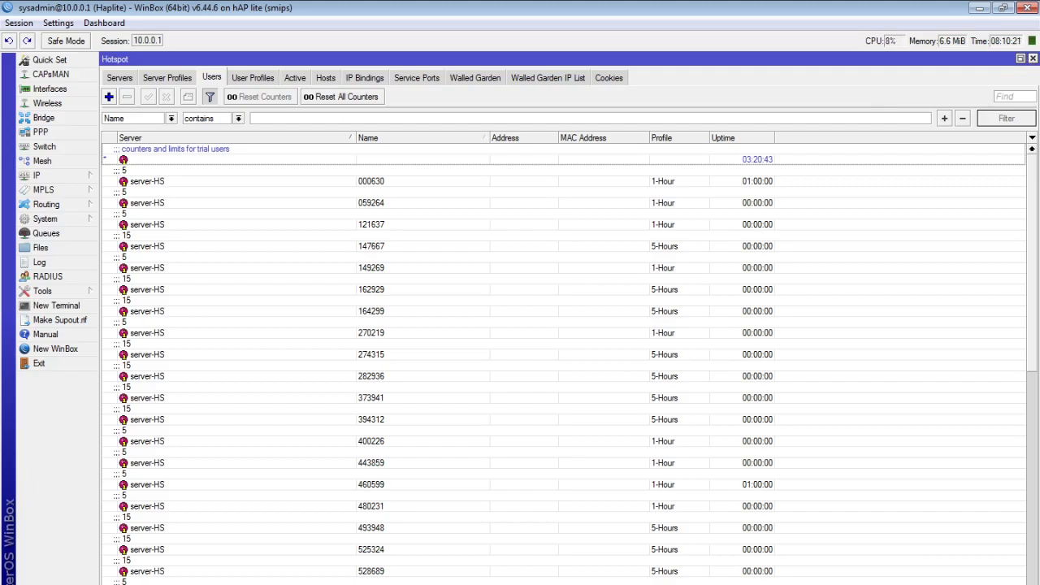
# Reopen WinBox's PPP profiles and compare the DISCONNECTED and default profiles again
pyautogui.hotkey('alt', 'Tab')
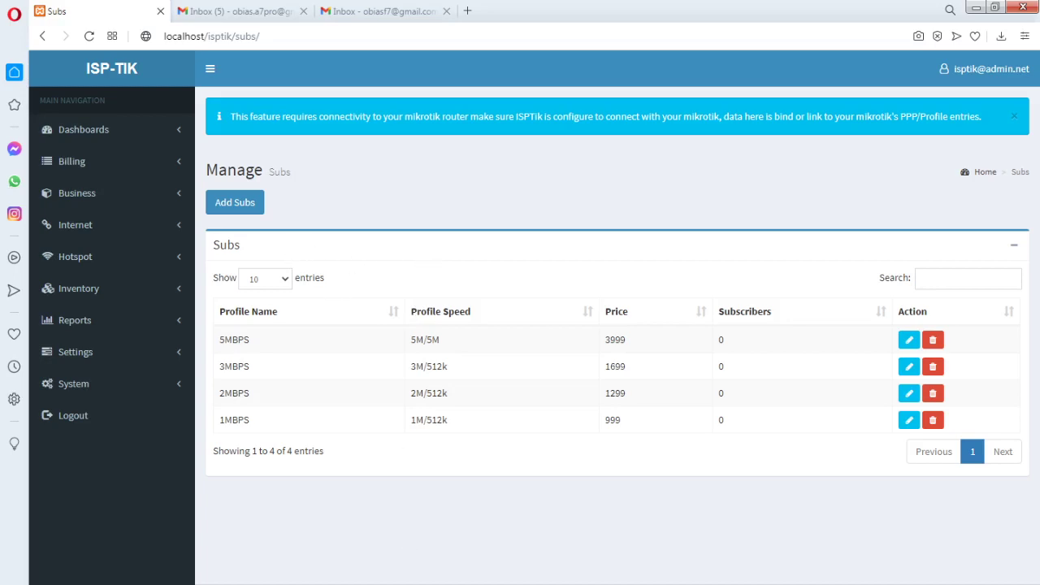
pyautogui.hotkey('alt', 'Tab')
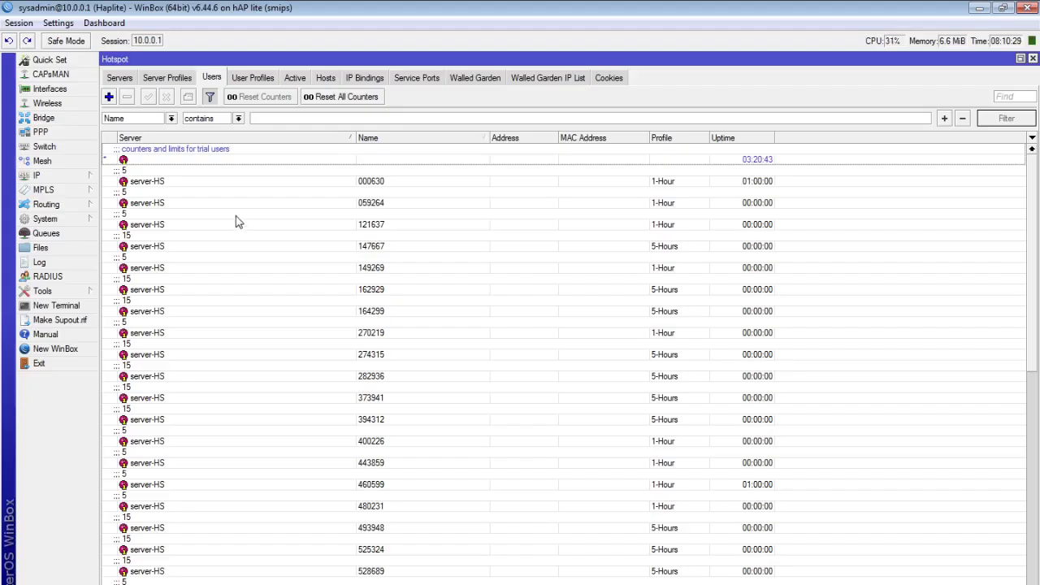
pyautogui.click(40, 131)
pyautogui.click(187, 172)
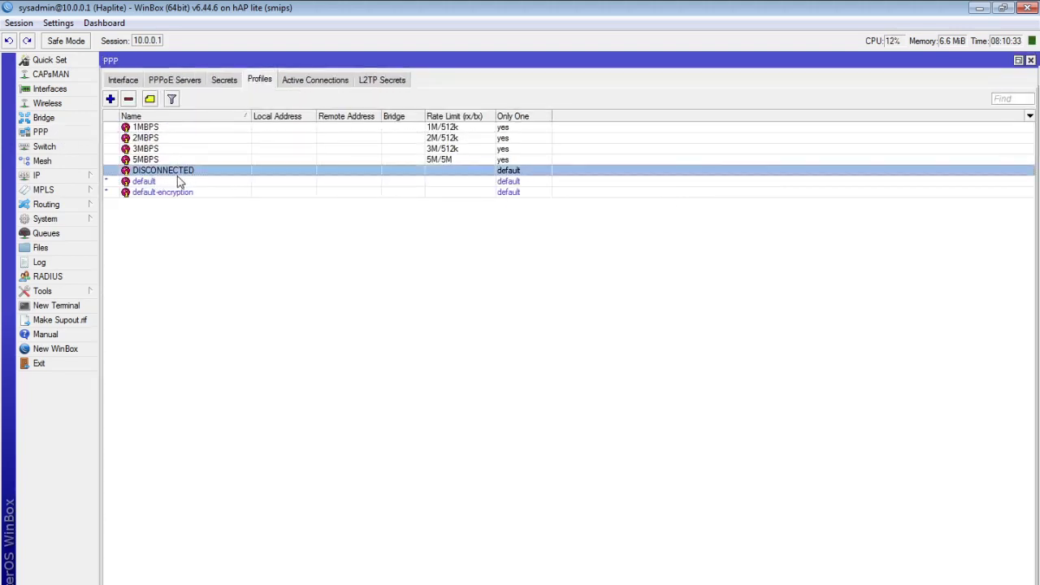
pyautogui.click(182, 182)
pyautogui.click(186, 171)
pyautogui.click(192, 176)
pyautogui.click(190, 173)
# Minimize WinBox and the text editor, then go to Internet > NAPS in ISP-TIK
pyautogui.click(980, 9)
pyautogui.click(980, 8)
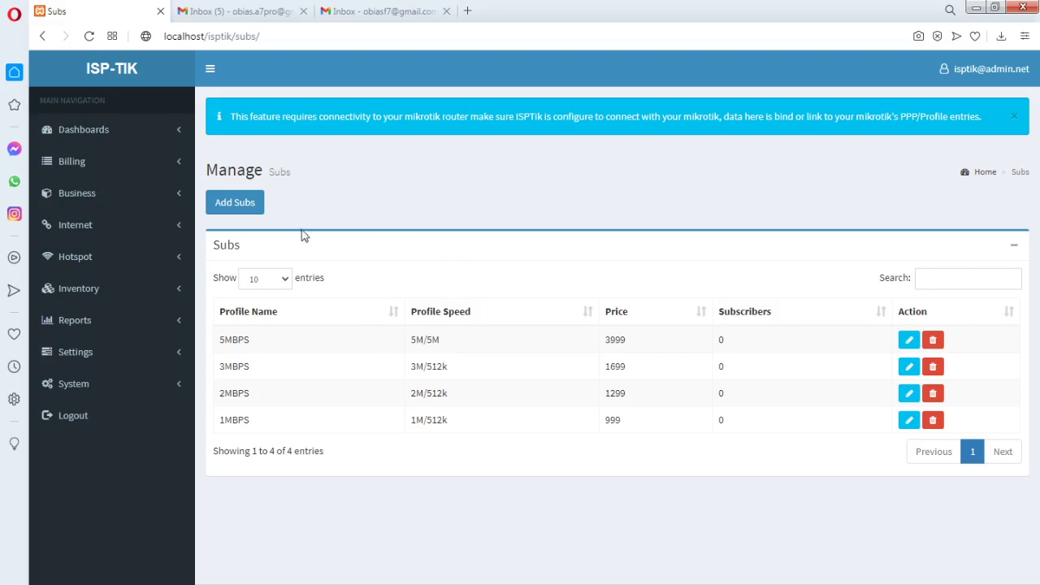
pyautogui.click(177, 226)
pyautogui.click(71, 275)
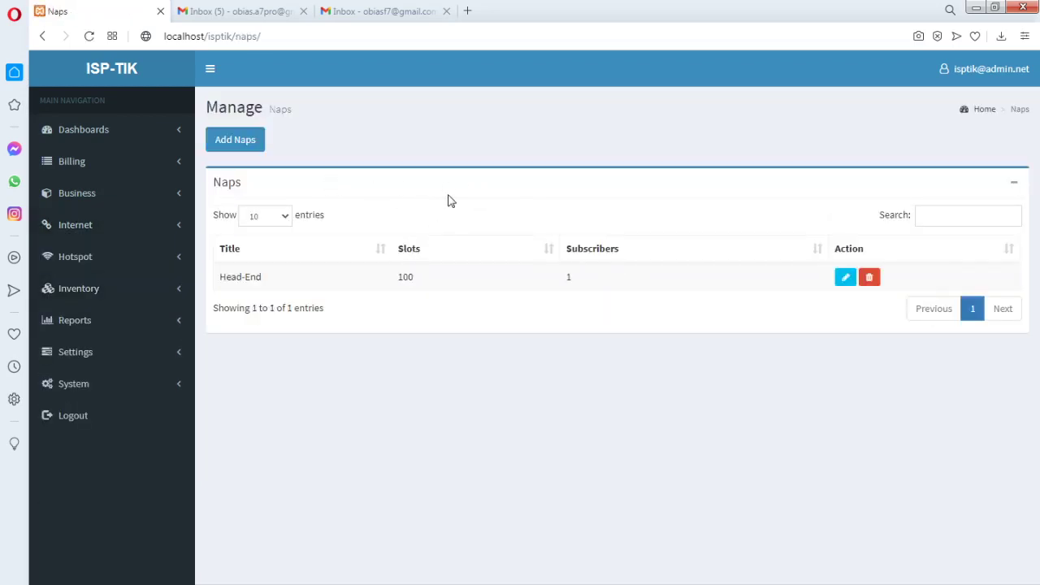
# Open and dismiss the Add Naps form, then go to the Internet > PPPOE page
pyautogui.click(236, 145)
pyautogui.click(651, 265)
pyautogui.click(179, 258)
pyautogui.click(174, 225)
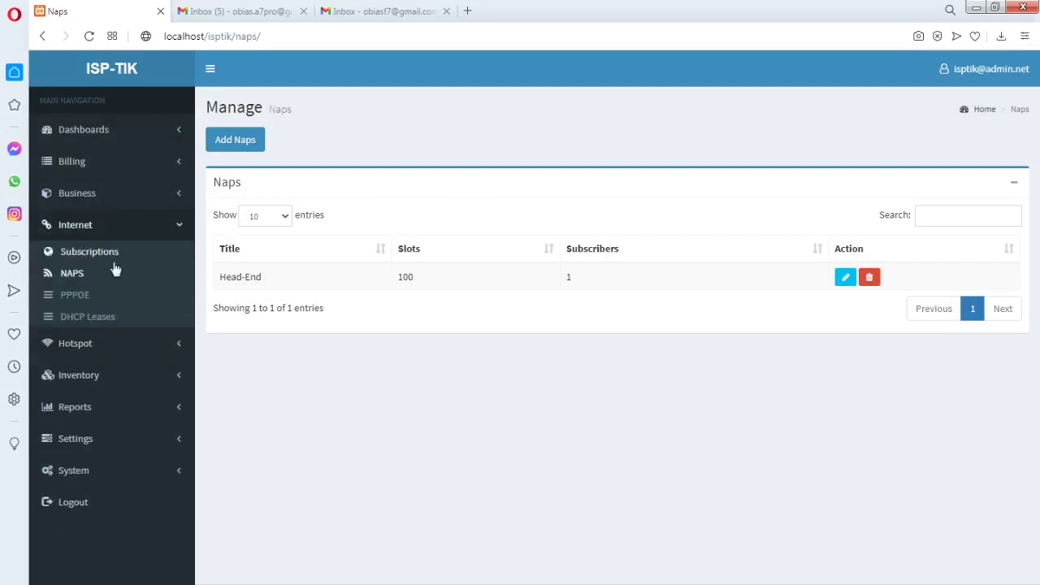
pyautogui.click(77, 296)
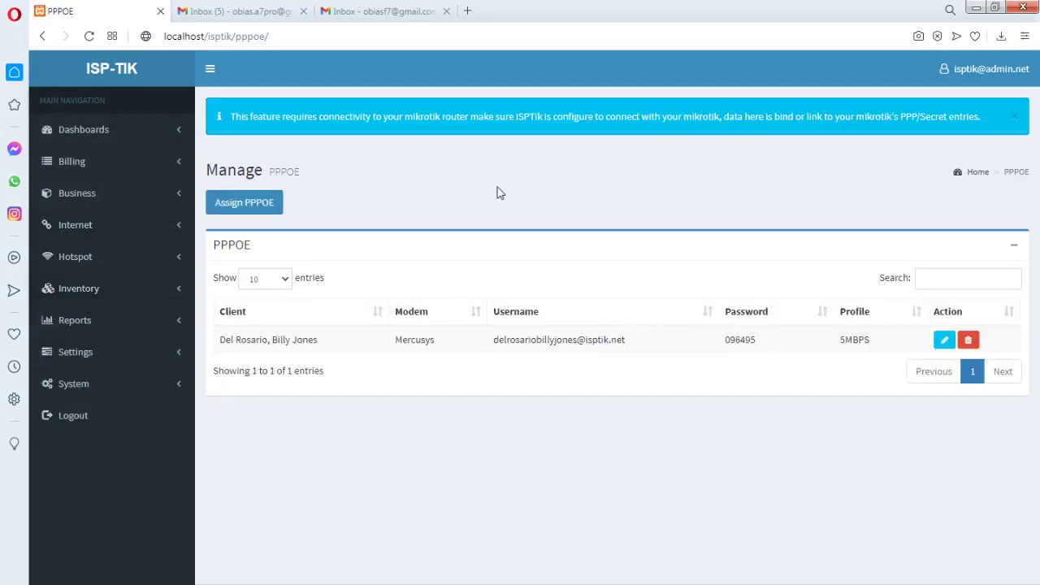
# In the Assign PPPOE form, check the new-clients and new-modems lists, both empty
pyautogui.click(276, 207)
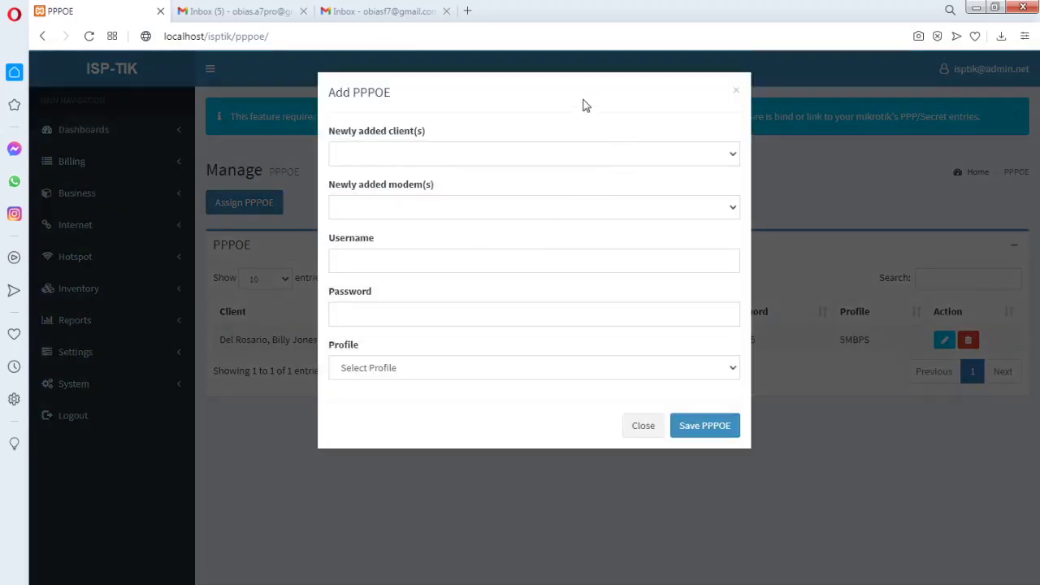
pyautogui.click(733, 156)
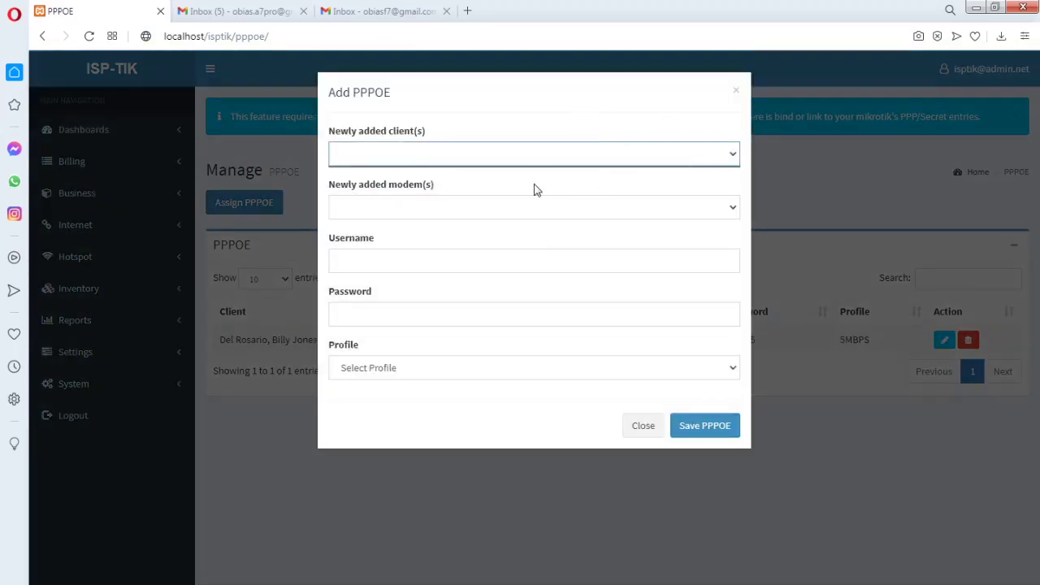
pyautogui.click(732, 155)
pyautogui.click(478, 186)
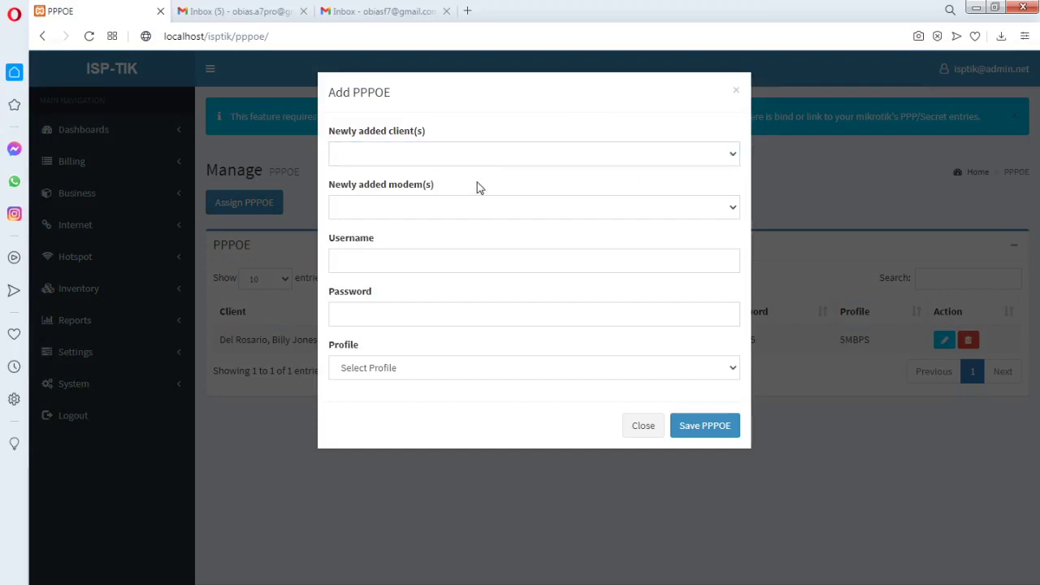
pyautogui.click(735, 207)
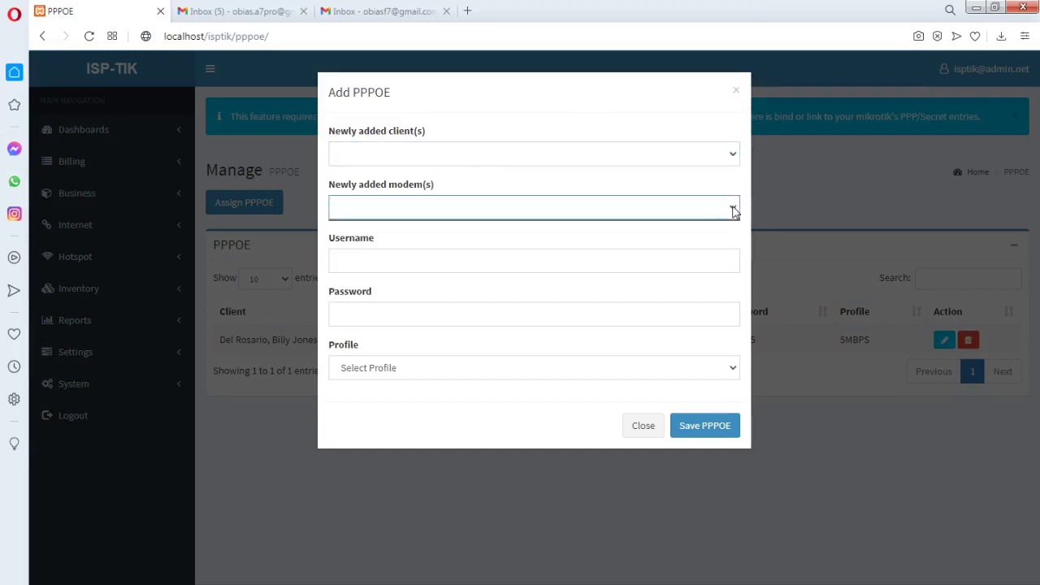
pyautogui.click(518, 238)
pyautogui.click(408, 163)
pyautogui.click(488, 189)
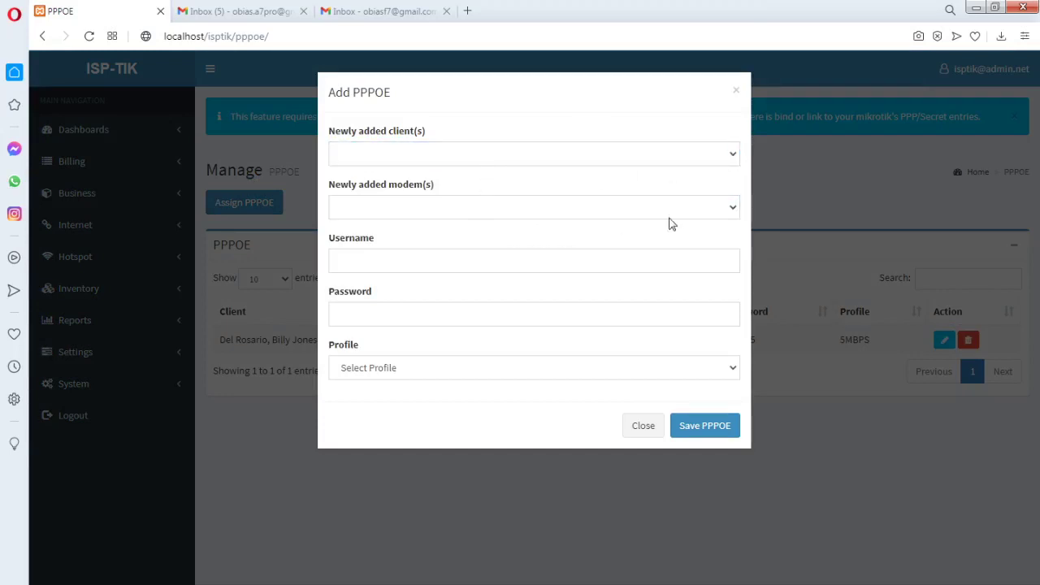
pyautogui.click(734, 209)
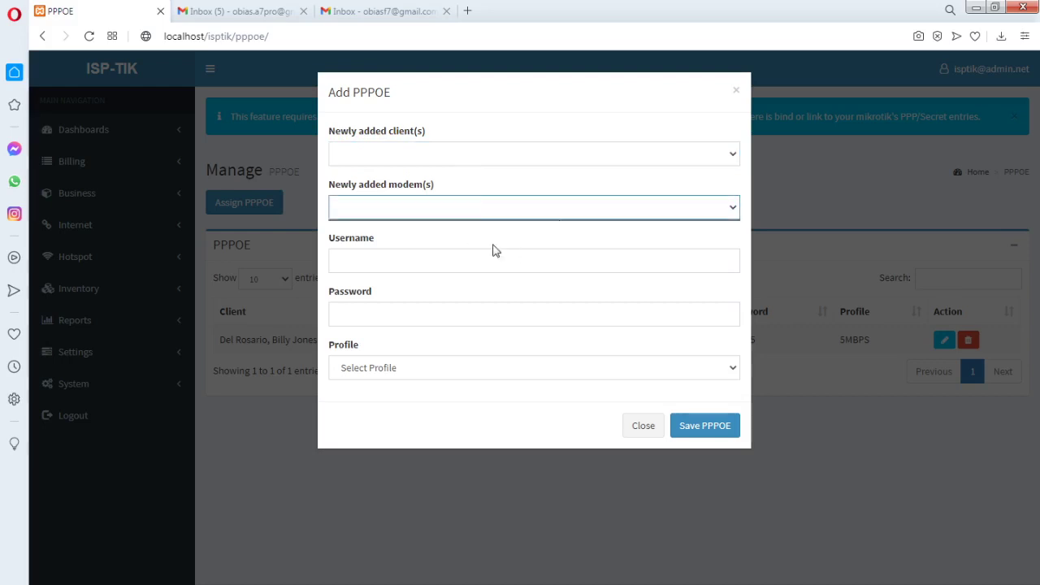
# Try the username and password fields, then close the Assign PPPOE form unsaved
pyautogui.click(380, 264)
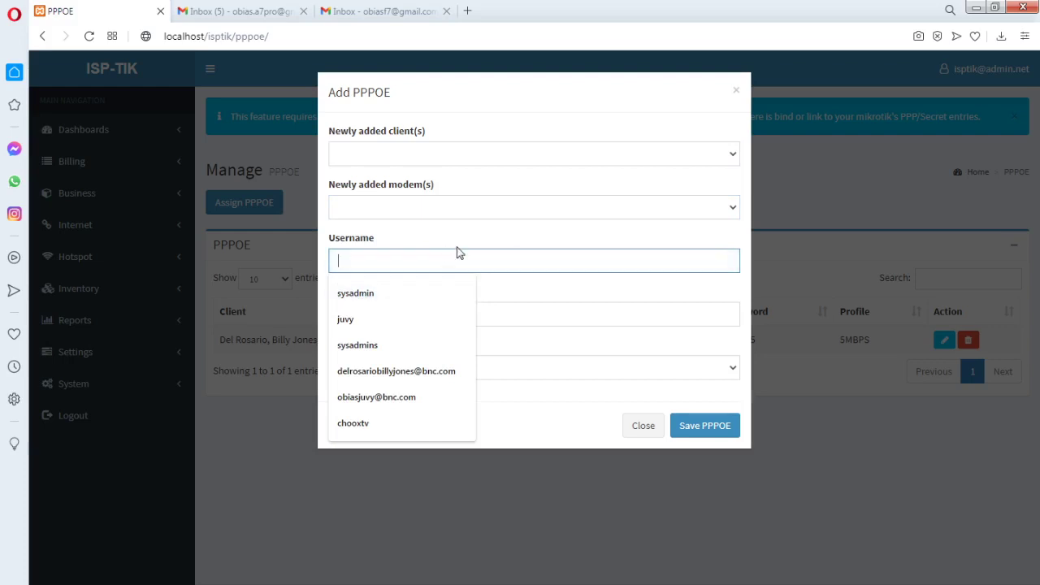
pyautogui.click(380, 177)
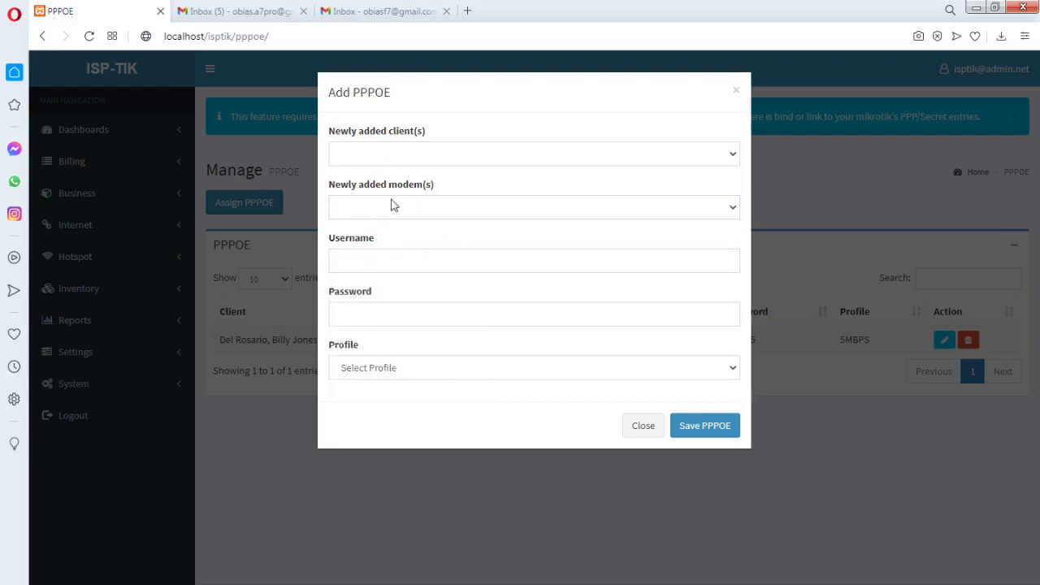
pyautogui.click(368, 260)
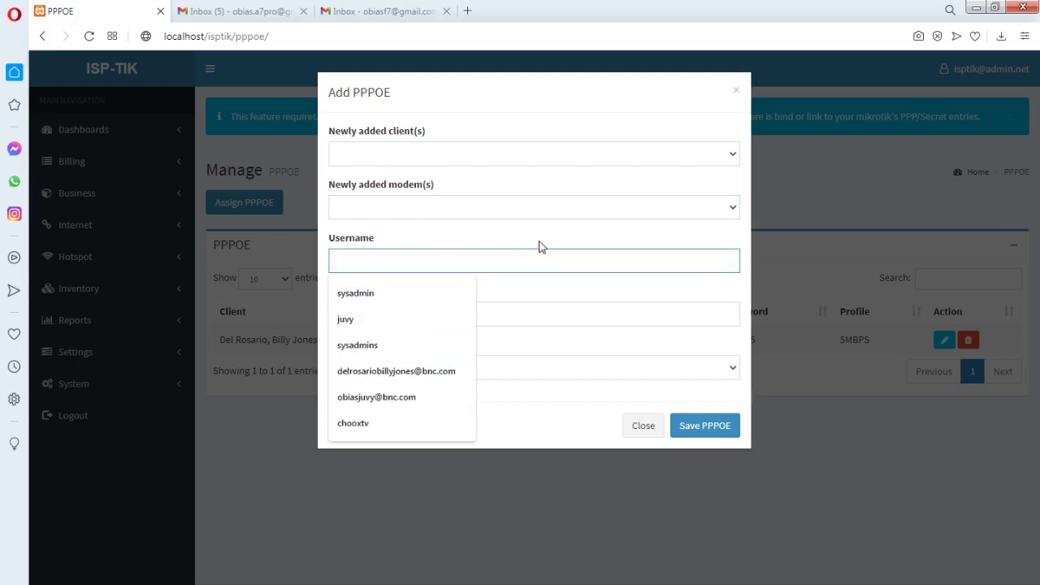
pyautogui.click(541, 246)
pyautogui.click(380, 265)
pyautogui.click(545, 290)
pyautogui.click(361, 317)
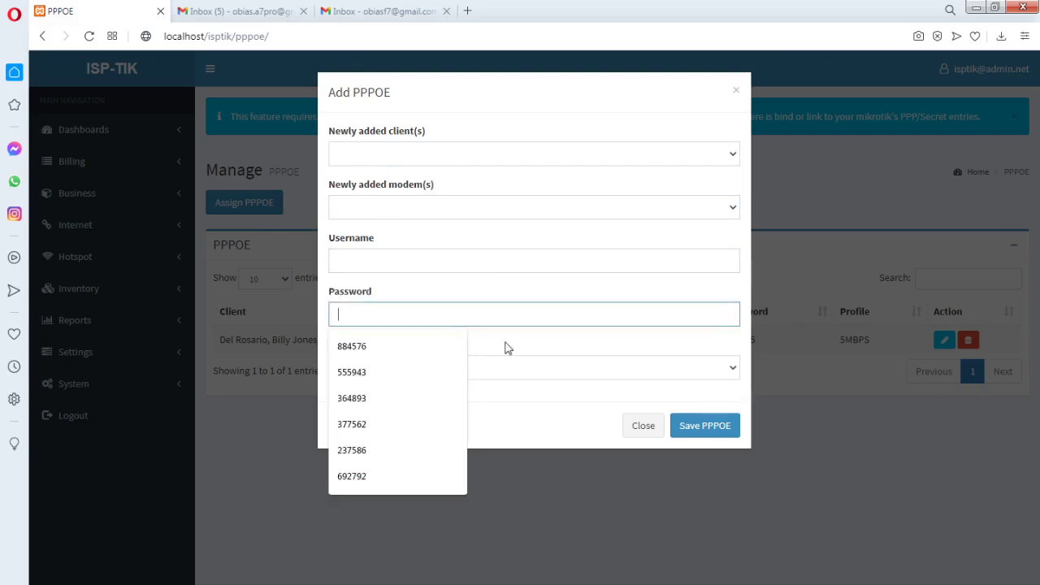
pyautogui.click(643, 428)
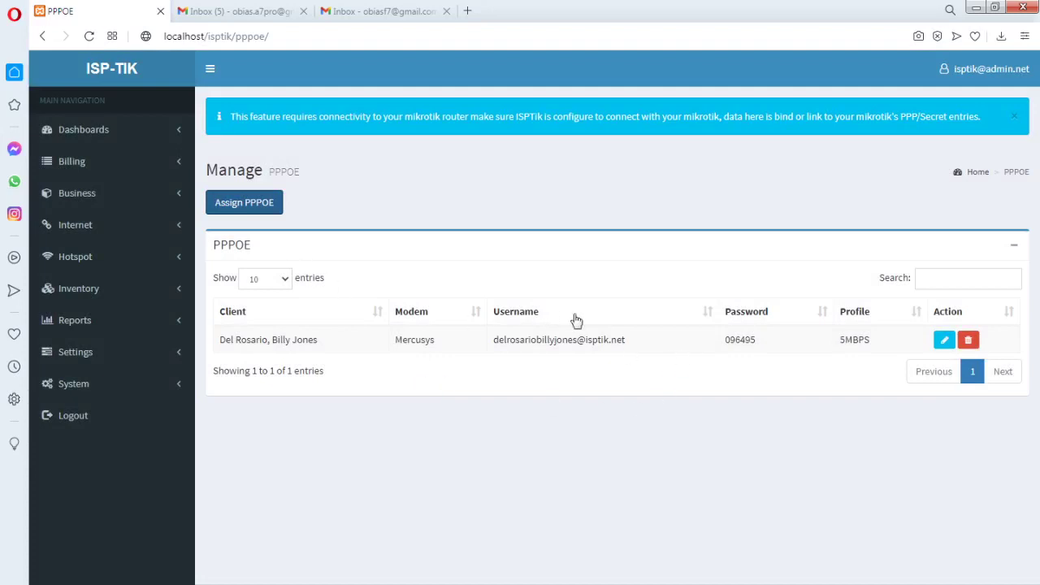
# Highlight the PPPoE account's password and username in the PPPOE table
pyautogui.moveTo(757, 342); pyautogui.dragTo(729, 342)
pyautogui.click(753, 341)
pyautogui.moveTo(630, 342); pyautogui.dragTo(492, 342)
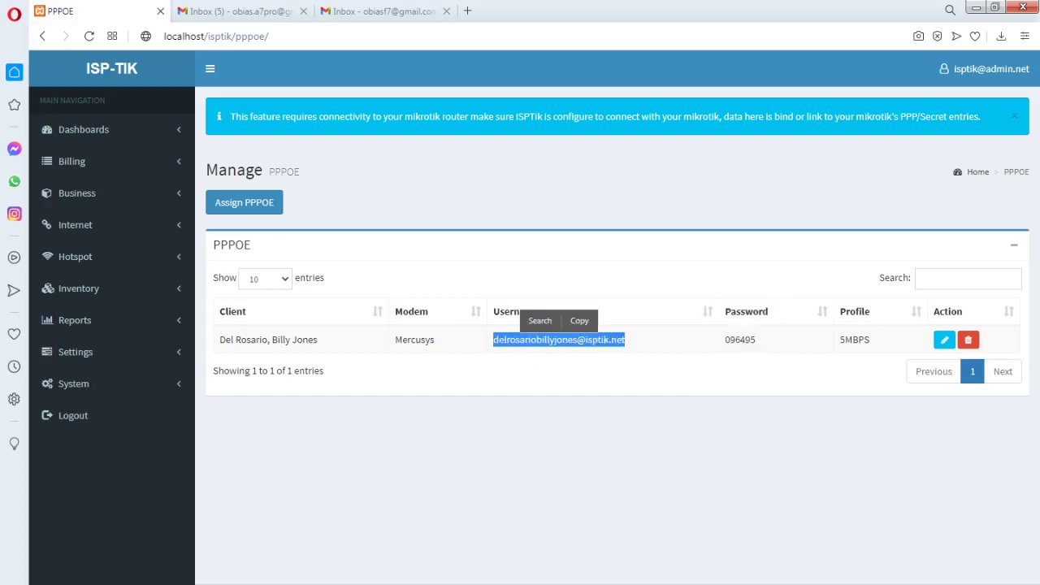
# In WinBox PPP Secrets, select the matching pppoe secret on the 5MBPS profile, then return to ISP-TIK
pyautogui.hotkey('alt', 'Tab')
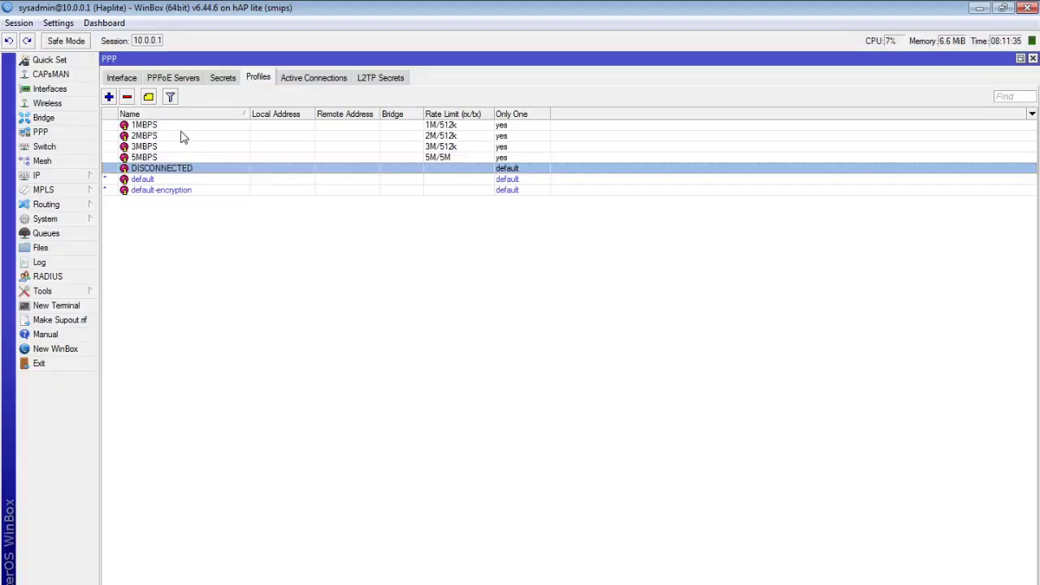
pyautogui.click(224, 78)
pyautogui.click(239, 127)
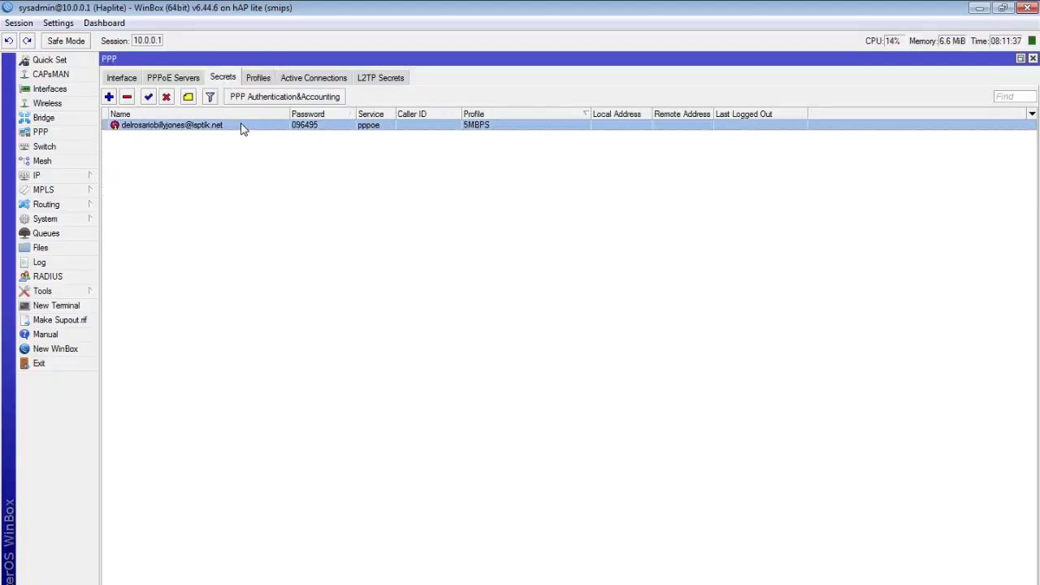
pyautogui.click(257, 154)
pyautogui.click(260, 127)
pyautogui.click(268, 163)
pyautogui.click(266, 128)
pyautogui.click(281, 162)
pyautogui.click(276, 130)
pyautogui.click(979, 7)
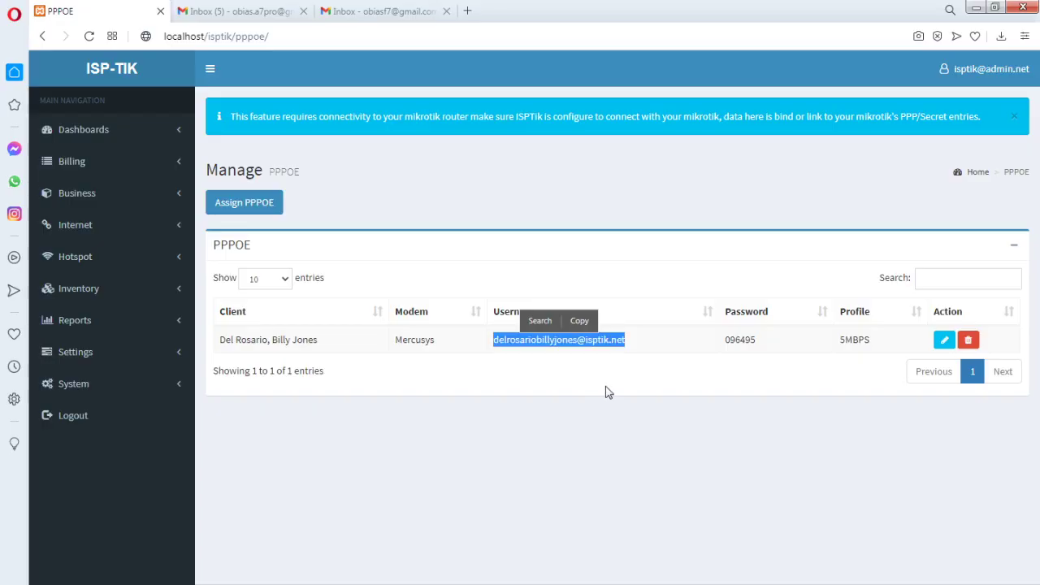
pyautogui.click(628, 419)
pyautogui.click(944, 340)
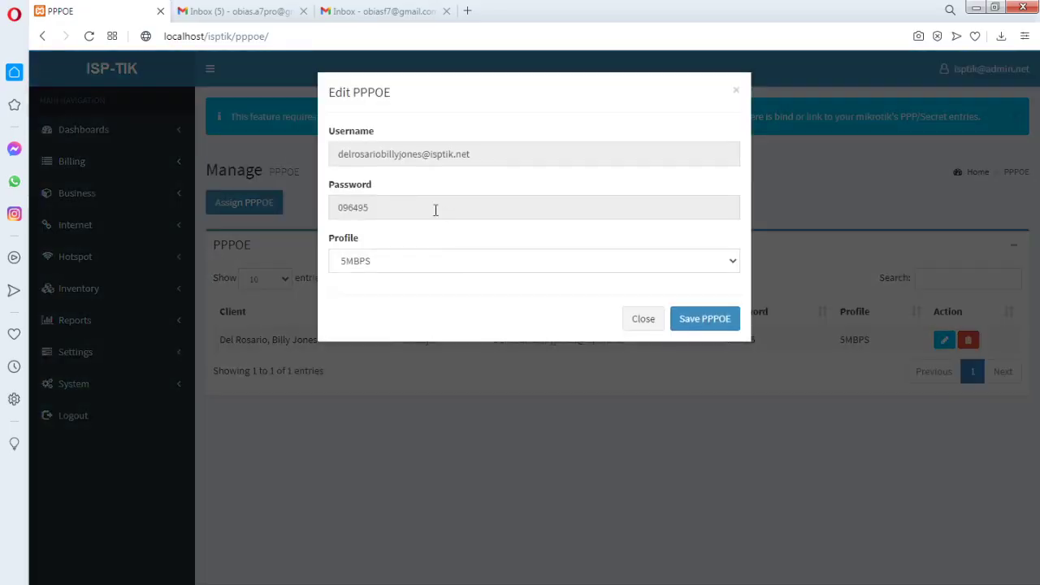
pyautogui.click(447, 207)
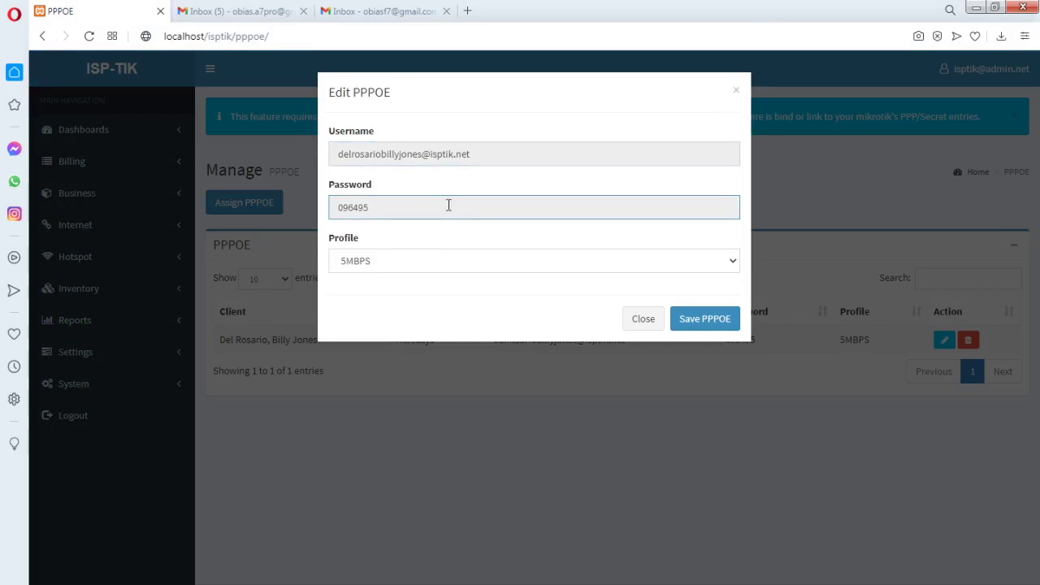
pyautogui.click(405, 151)
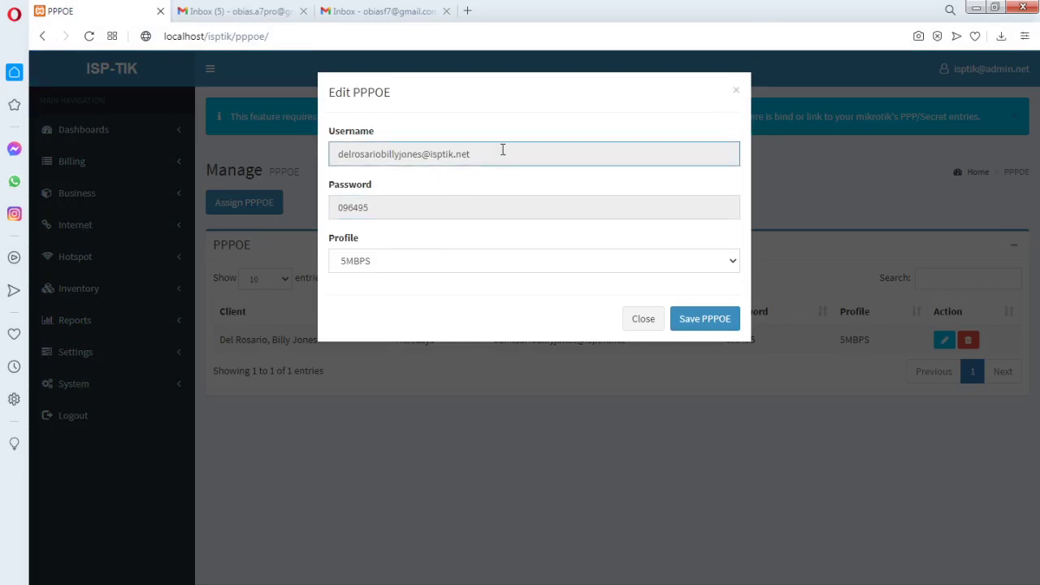
pyautogui.click(397, 206)
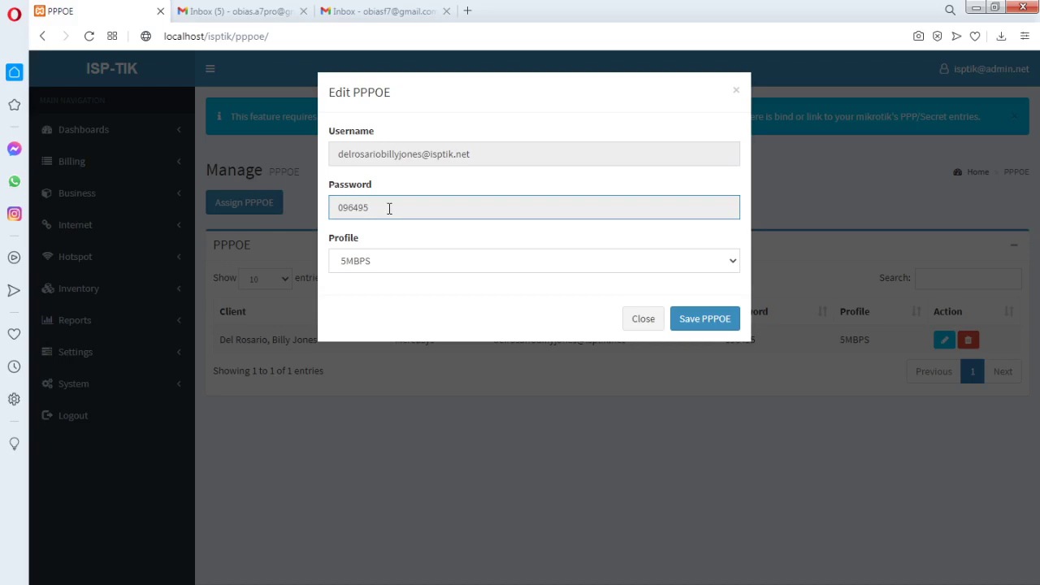
pyautogui.click(642, 323)
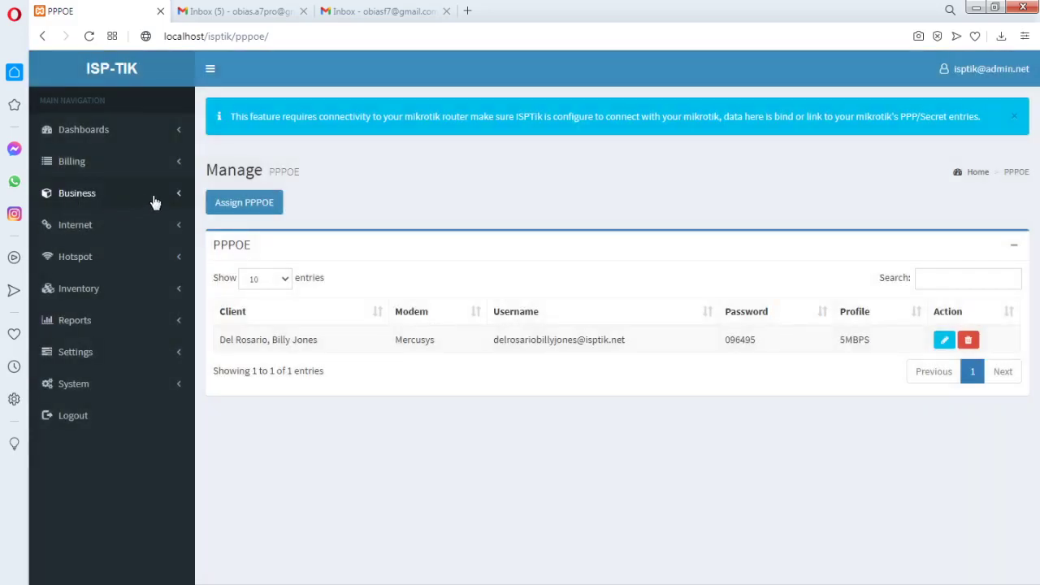
pyautogui.click(155, 201)
# Open the client's Edit Client Details form, pick NEW MODEM, then close without saving
pyautogui.click(89, 221)
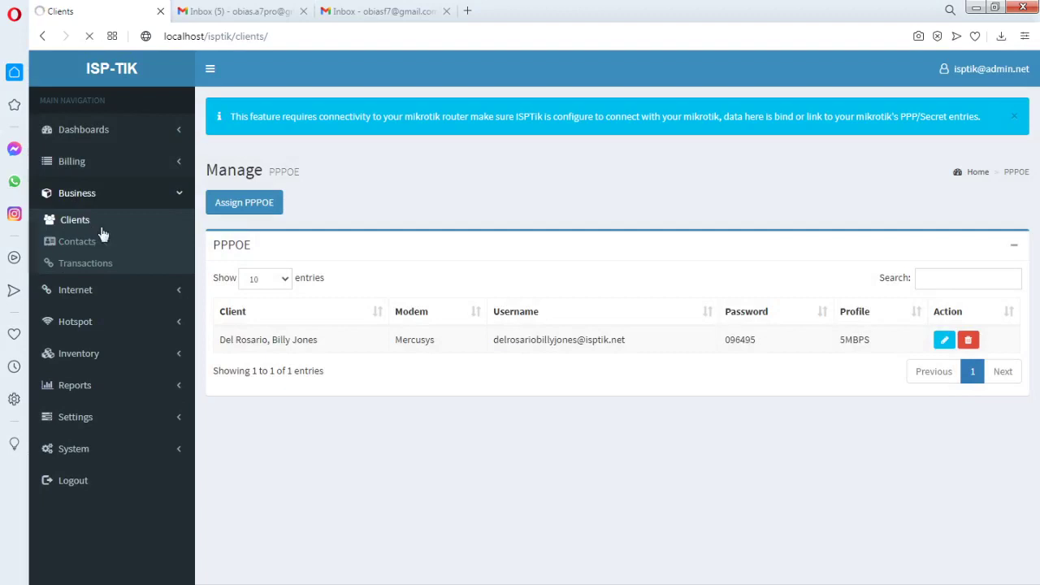
pyautogui.click(891, 277)
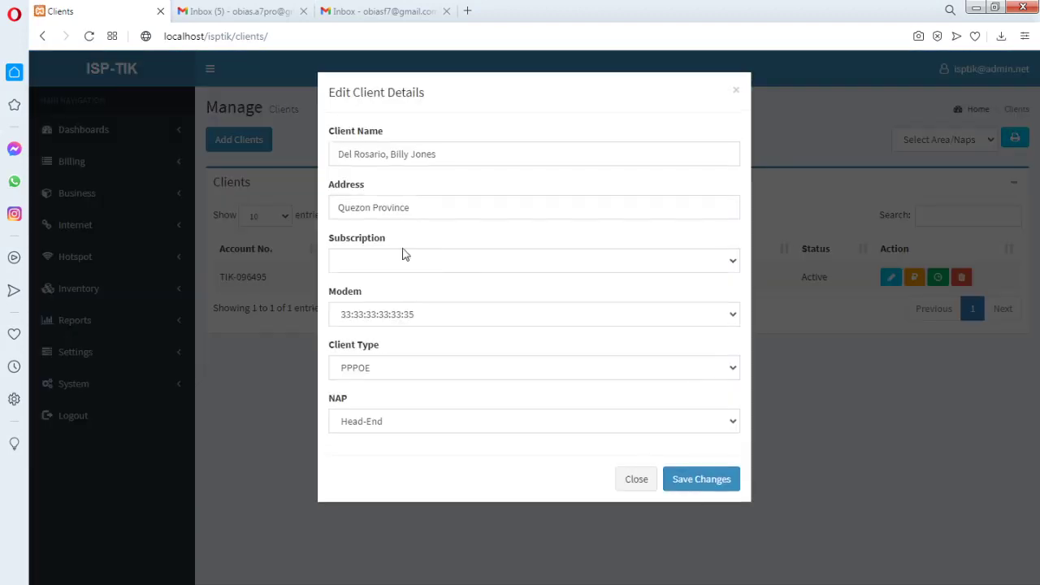
pyautogui.click(416, 315)
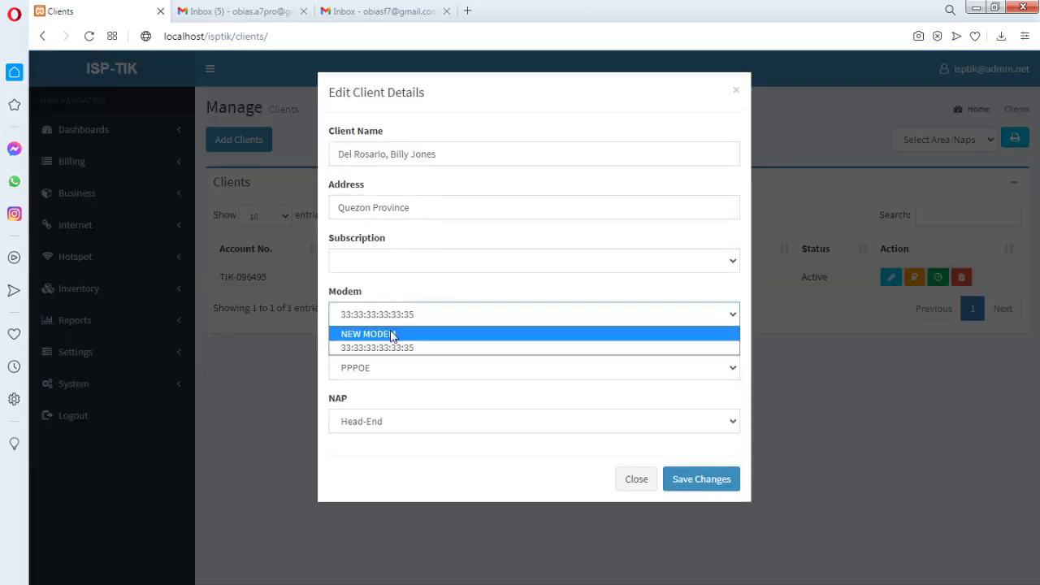
pyautogui.click(391, 335)
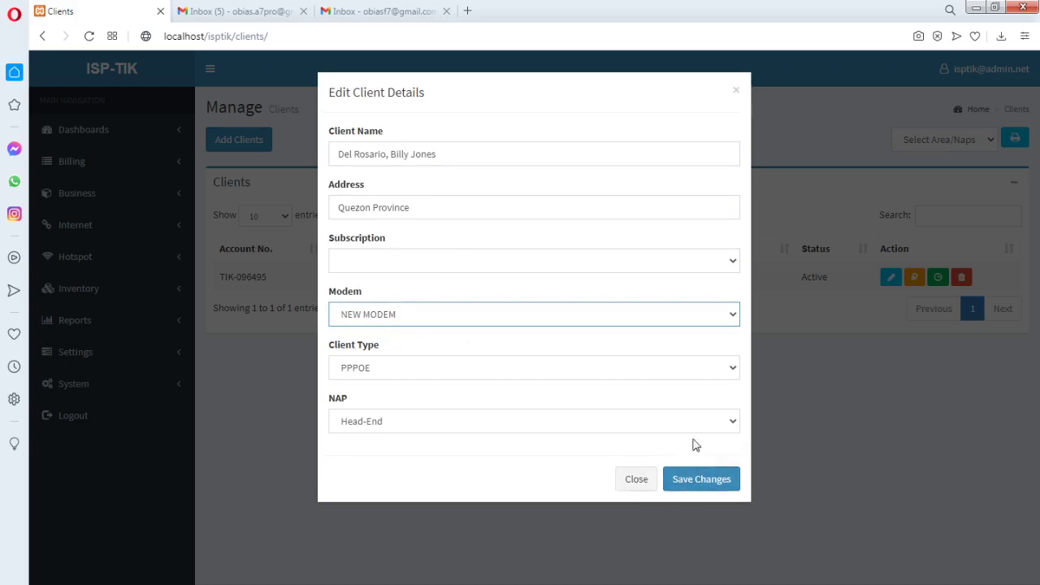
pyautogui.click(637, 481)
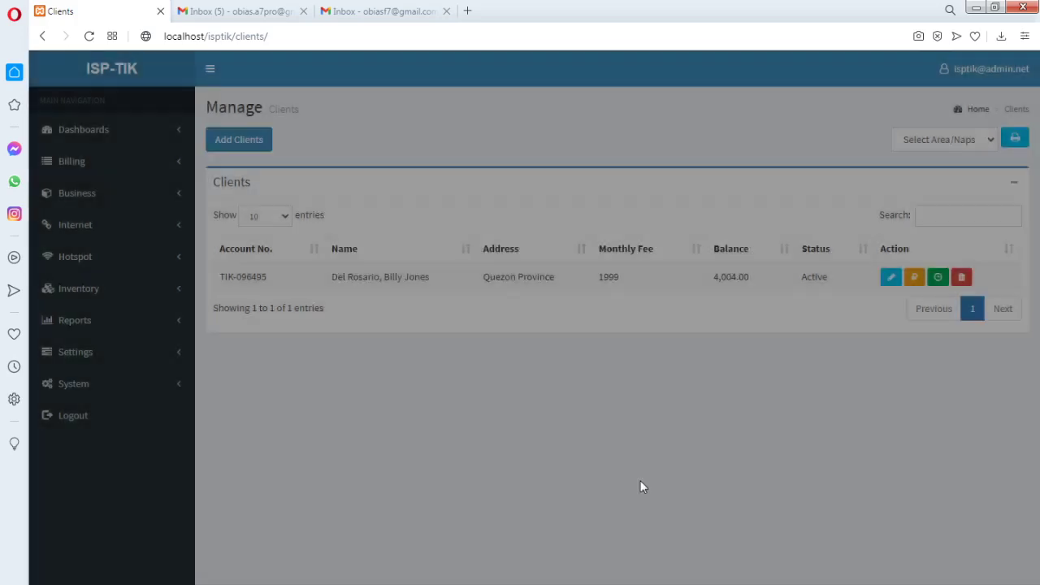
# Visit the Internet > PPPOE page, then open Internet > DHCP Leases
pyautogui.click(155, 236)
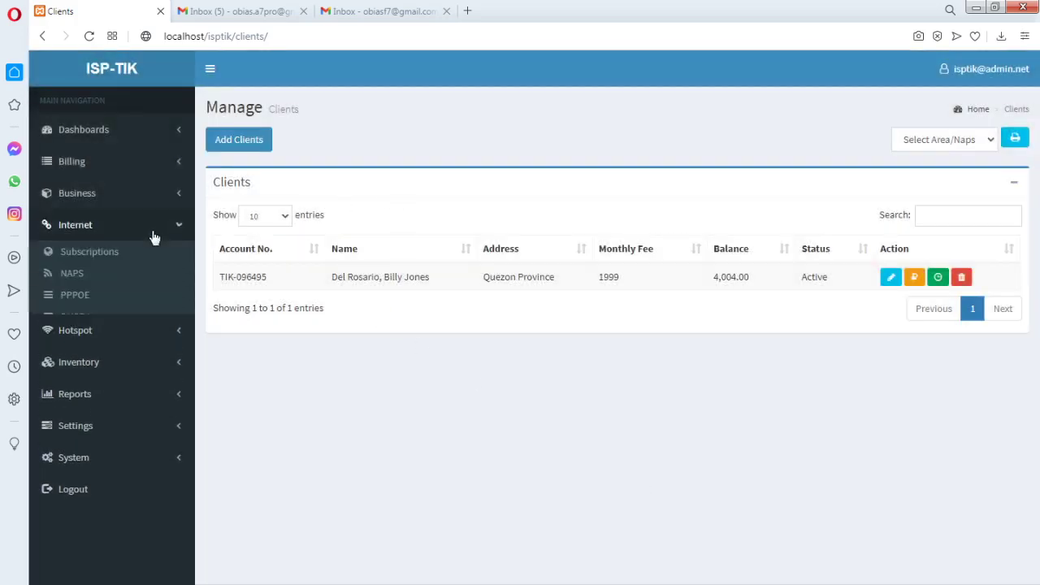
pyautogui.click(79, 295)
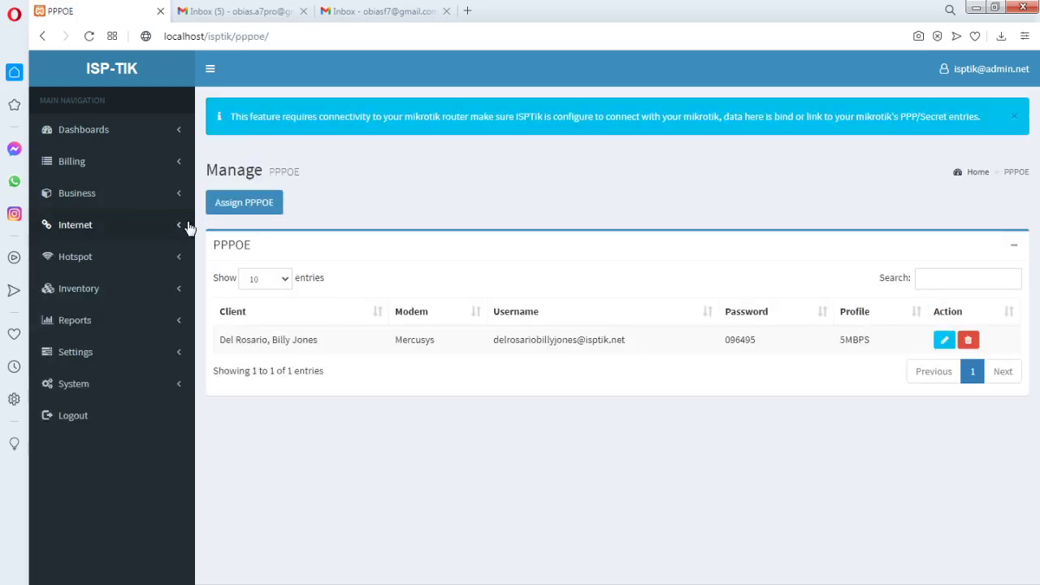
pyautogui.click(177, 225)
pyautogui.click(102, 319)
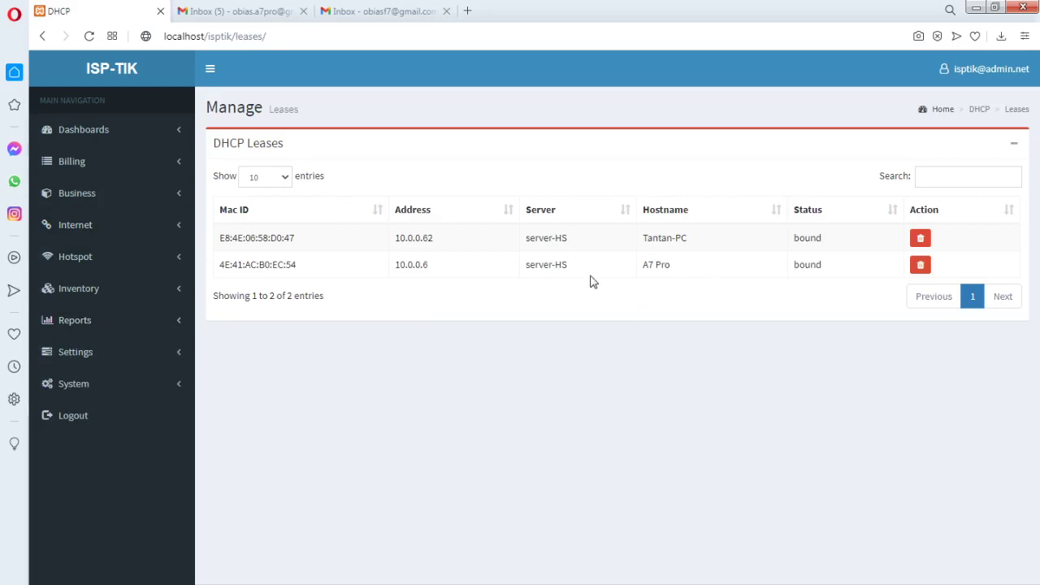
# Start deleting the A7 Pro lease but cancel, then inspect its hostname and MAC address
pyautogui.click(921, 264)
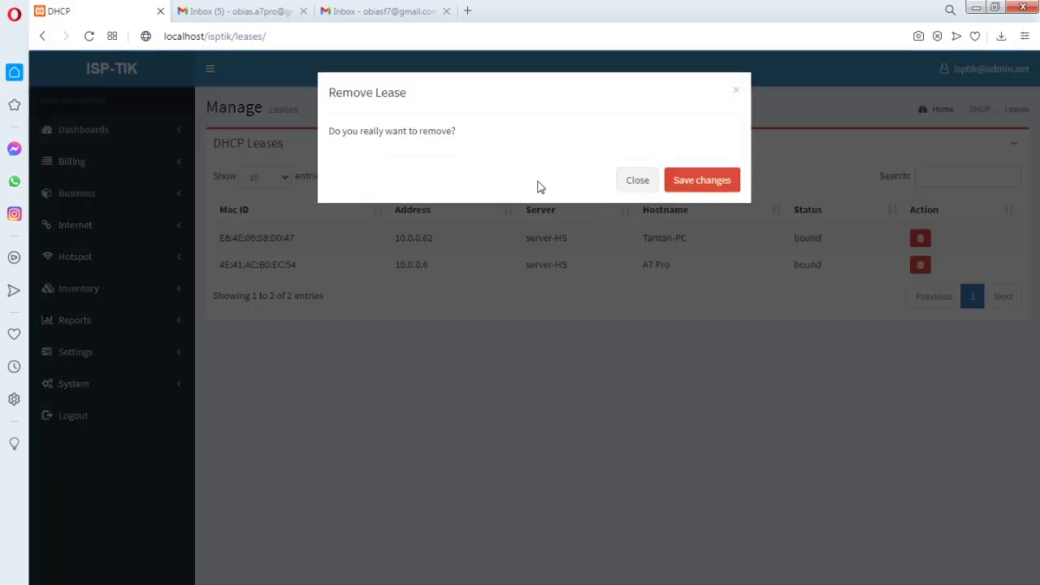
pyautogui.click(638, 181)
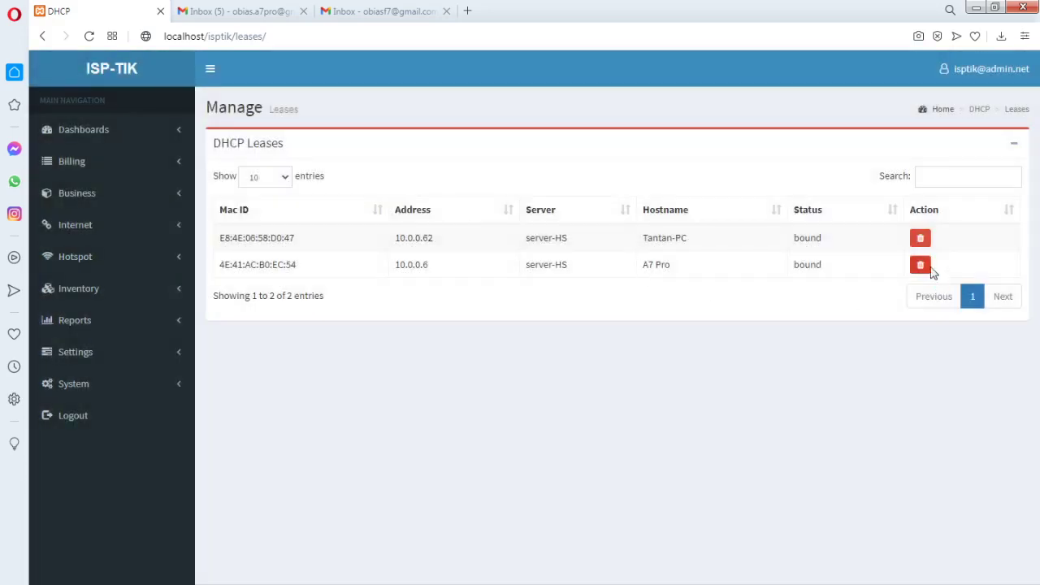
pyautogui.moveTo(680, 267); pyautogui.dragTo(641, 267)
pyautogui.click(681, 280)
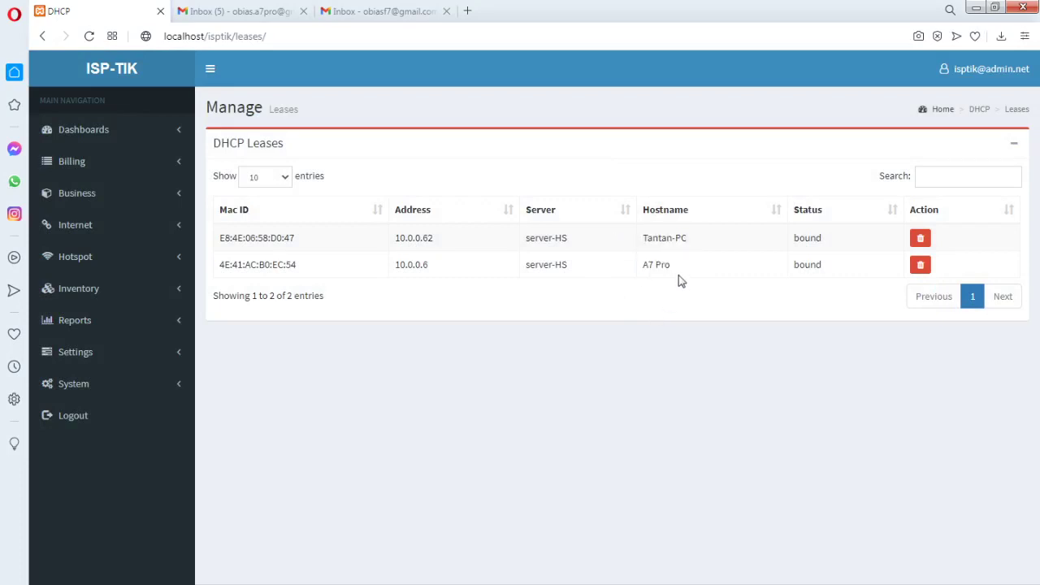
pyautogui.click(179, 269)
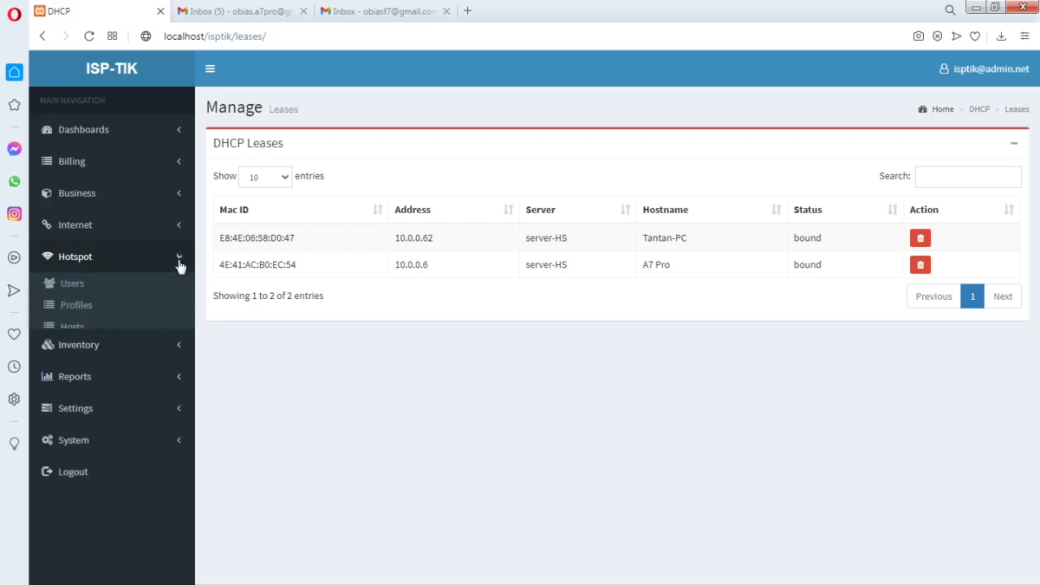
pyautogui.moveTo(297, 268); pyautogui.dragTo(219, 267)
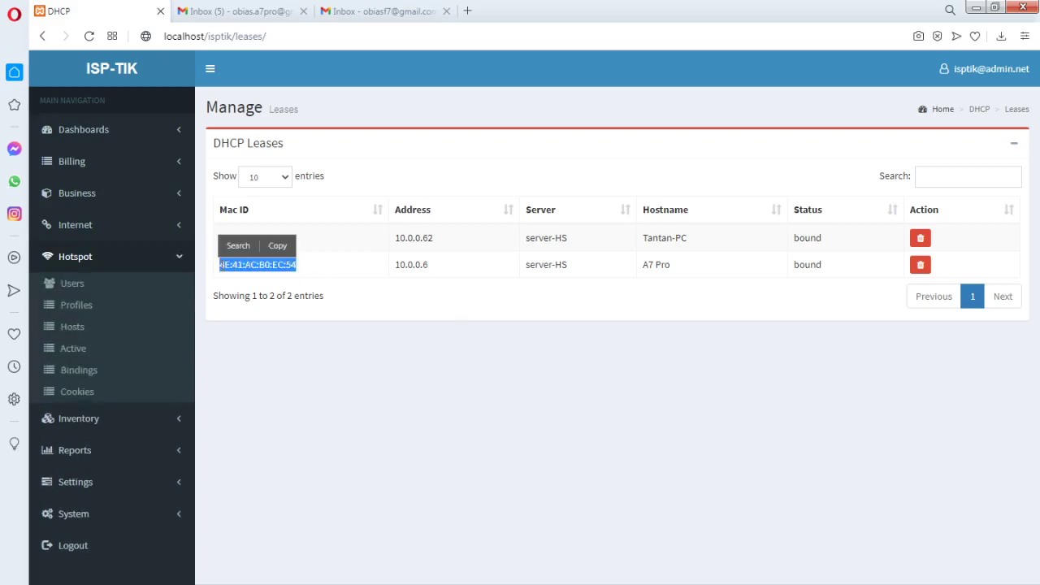
# Review the Hotspot IP Bindings, including the NODEMCU-Vendo#1 binding comment
pyautogui.click(93, 378)
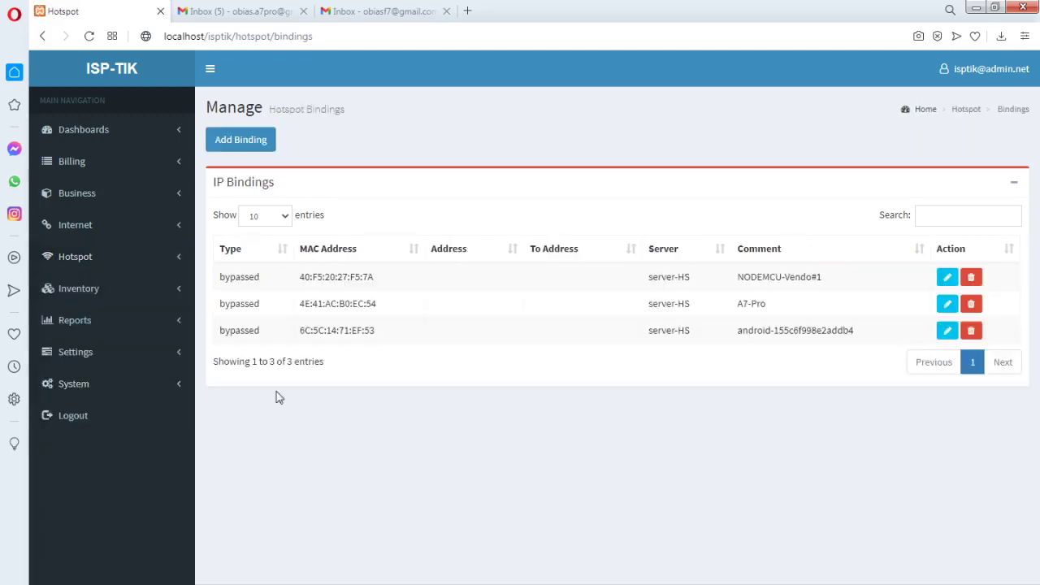
pyautogui.moveTo(837, 290); pyautogui.dragTo(735, 280)
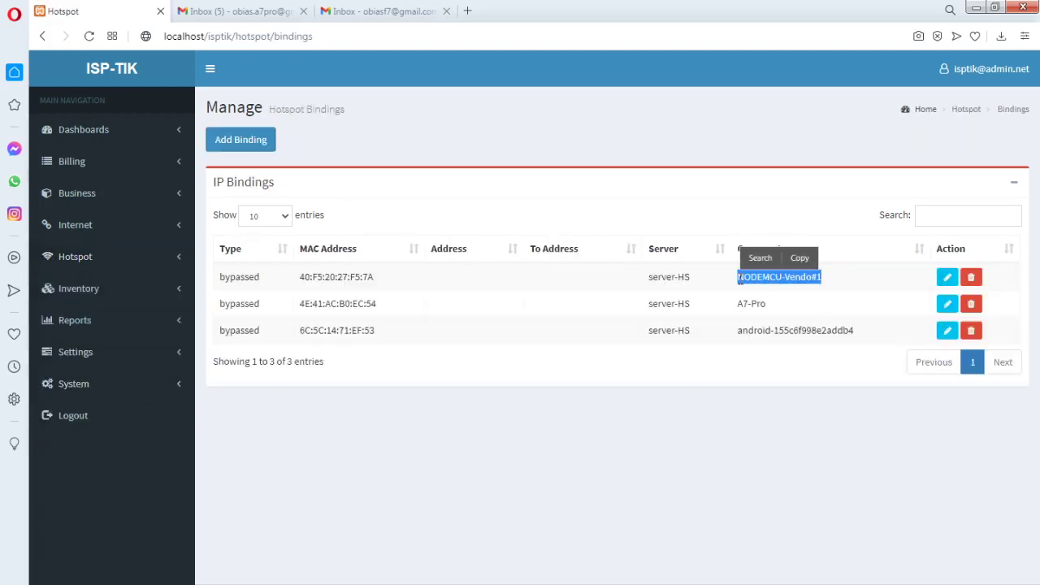
pyautogui.click(743, 216)
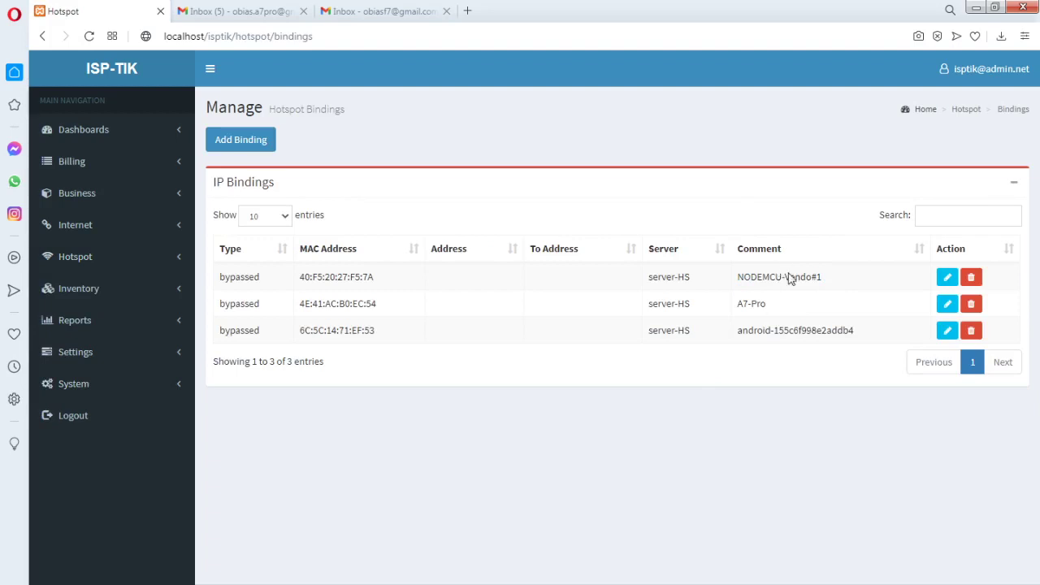
pyautogui.moveTo(825, 280); pyautogui.dragTo(743, 280)
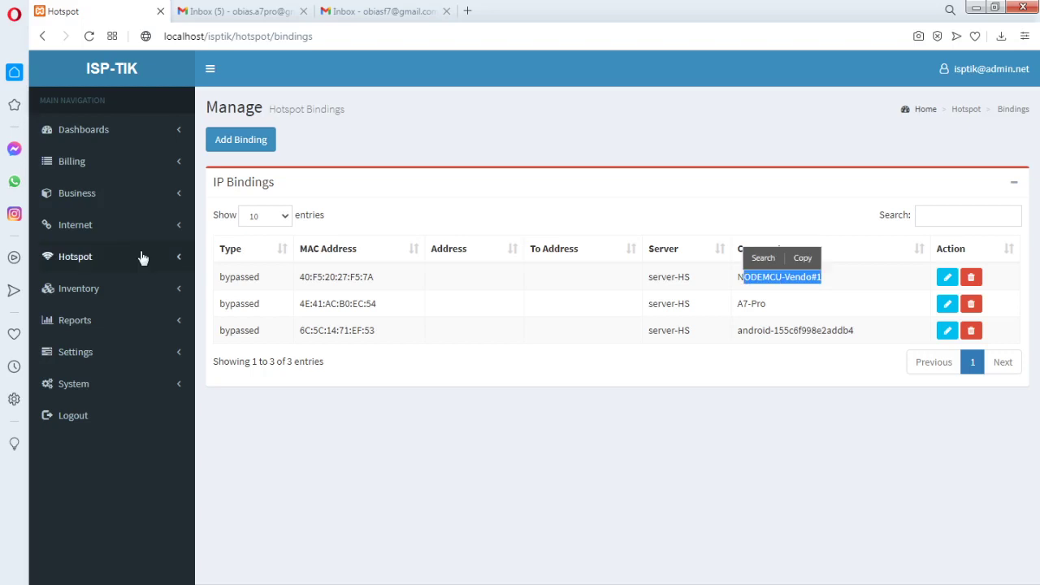
# Recheck the DHCP lease IP addresses, then open Hotspot > Users
pyautogui.click(172, 226)
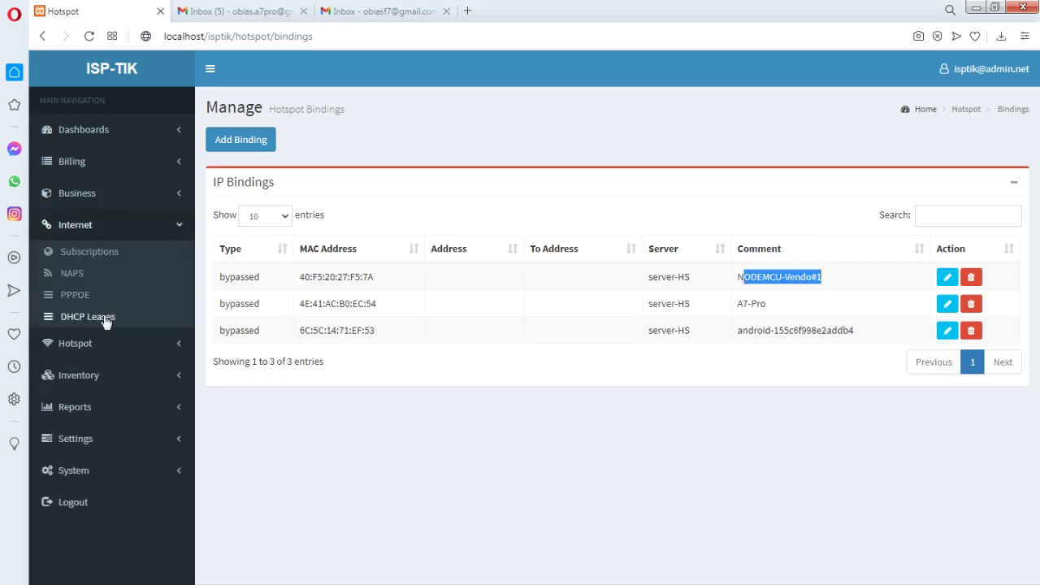
pyautogui.click(107, 319)
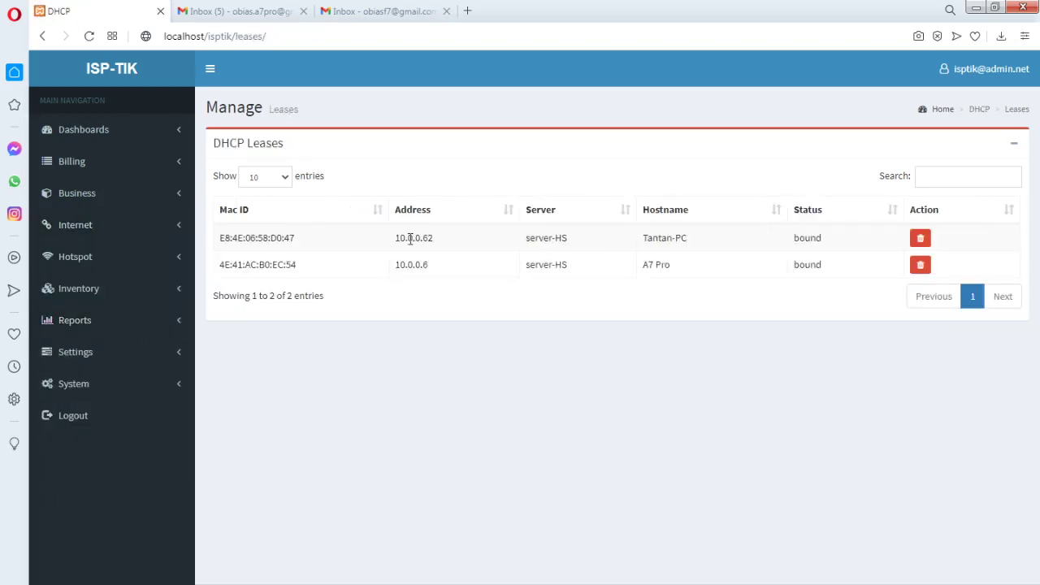
pyautogui.moveTo(397, 241); pyautogui.dragTo(397, 266)
pyautogui.click(439, 294)
pyautogui.click(164, 231)
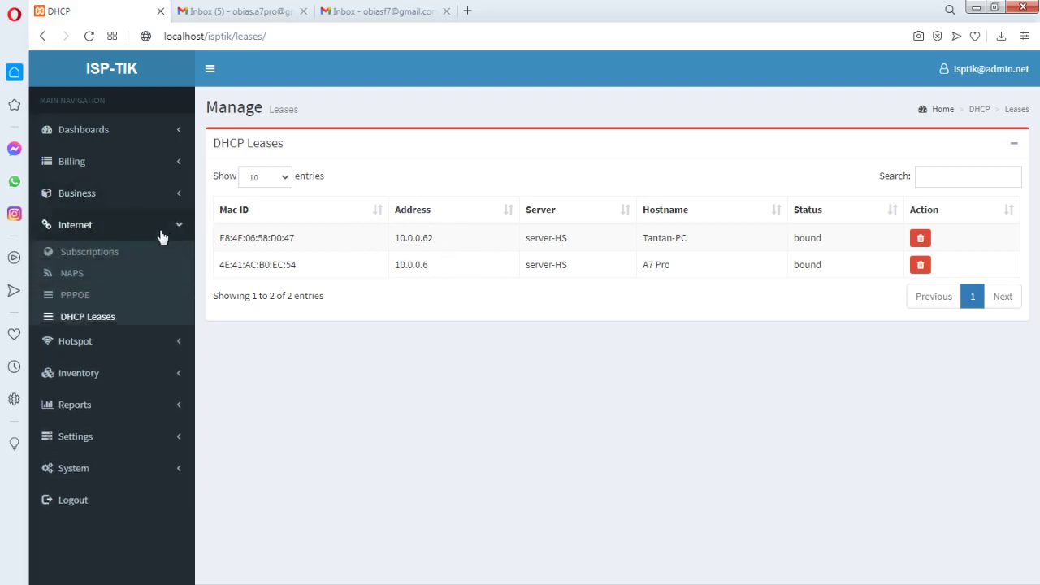
pyautogui.click(174, 345)
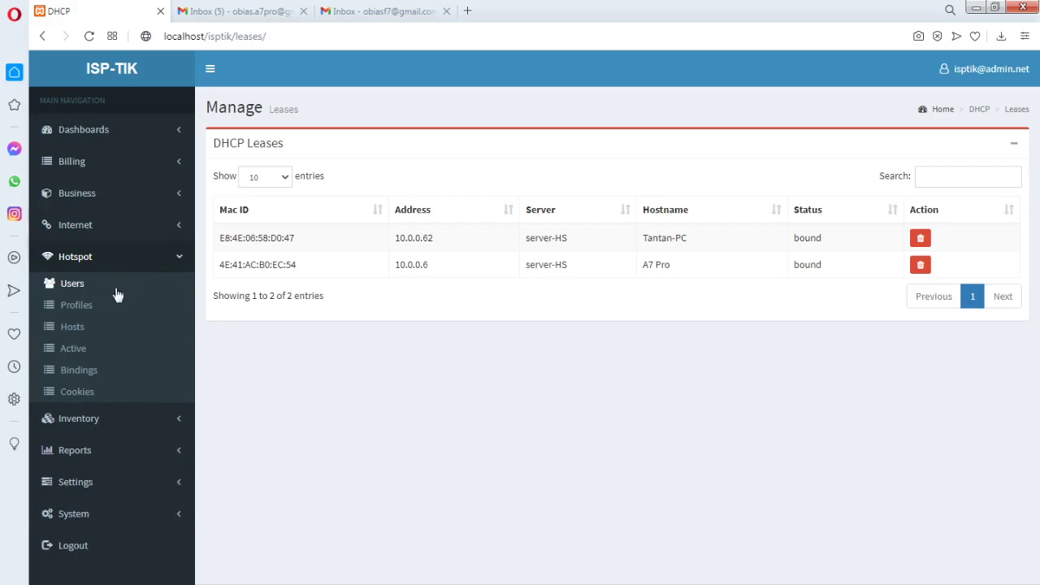
pyautogui.click(79, 289)
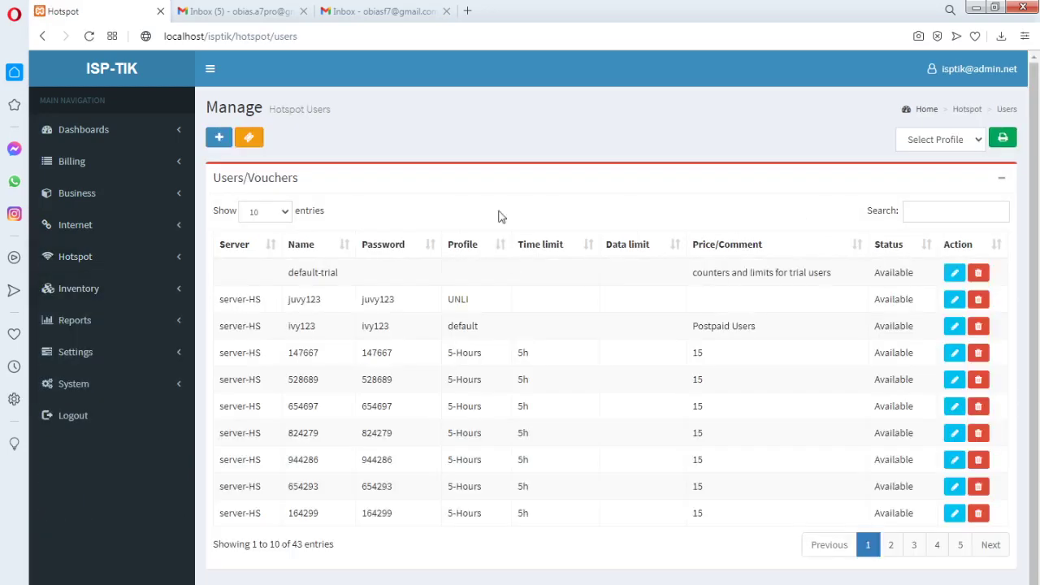
# Open and close the Add User and Generate Vouchers forms without changes
pyautogui.click(218, 137)
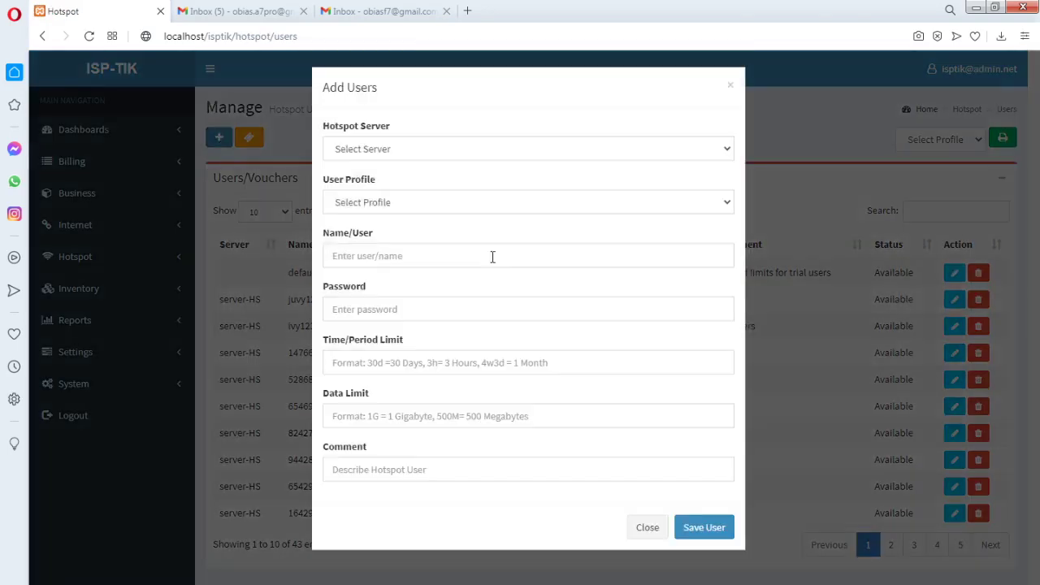
pyautogui.click(648, 535)
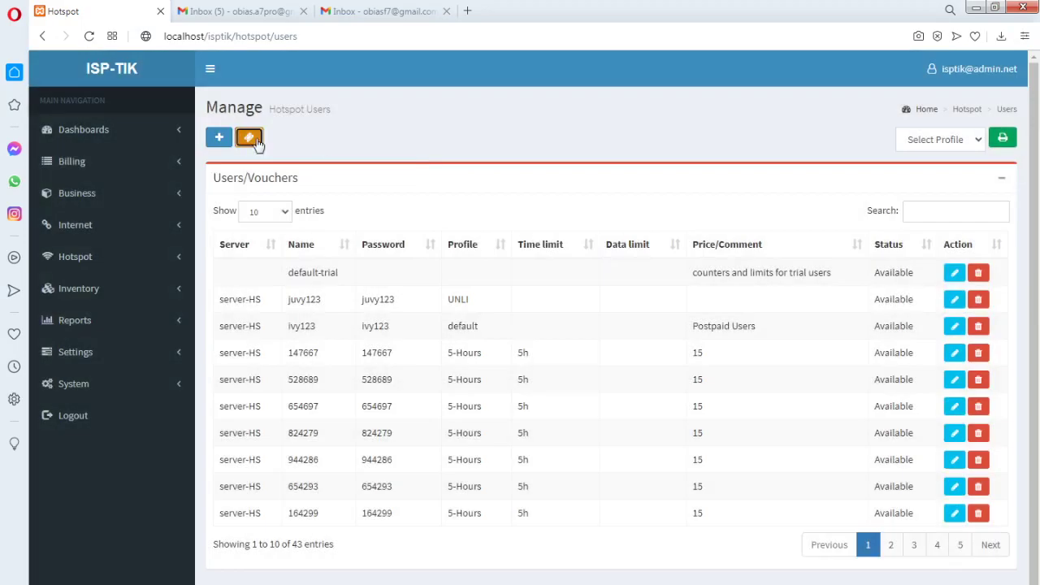
pyautogui.click(251, 138)
pyautogui.click(648, 480)
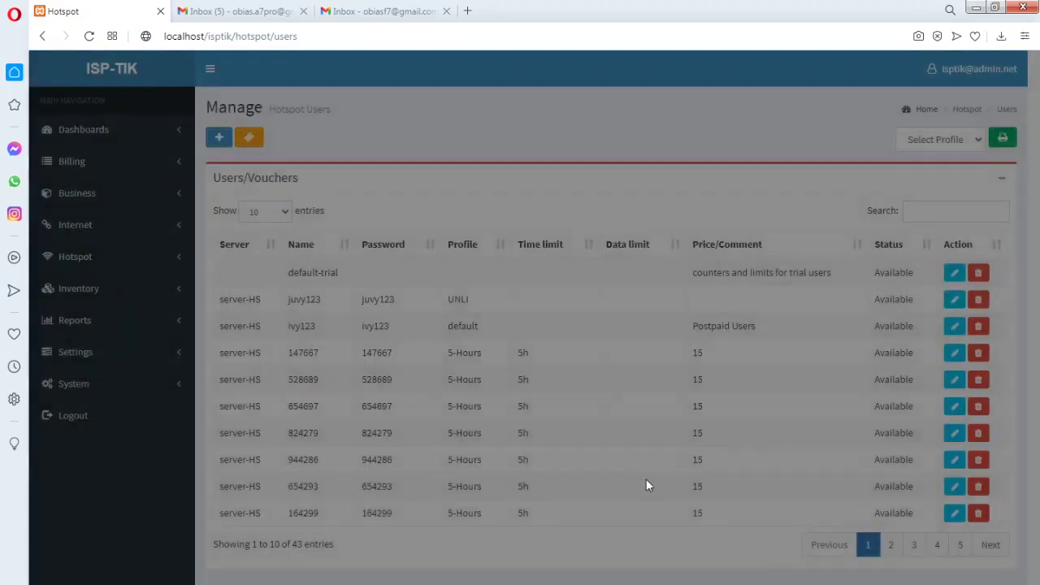
# Print the 8-Hours and 3-Hours vouchers, finding none, going back each time
pyautogui.click(980, 144)
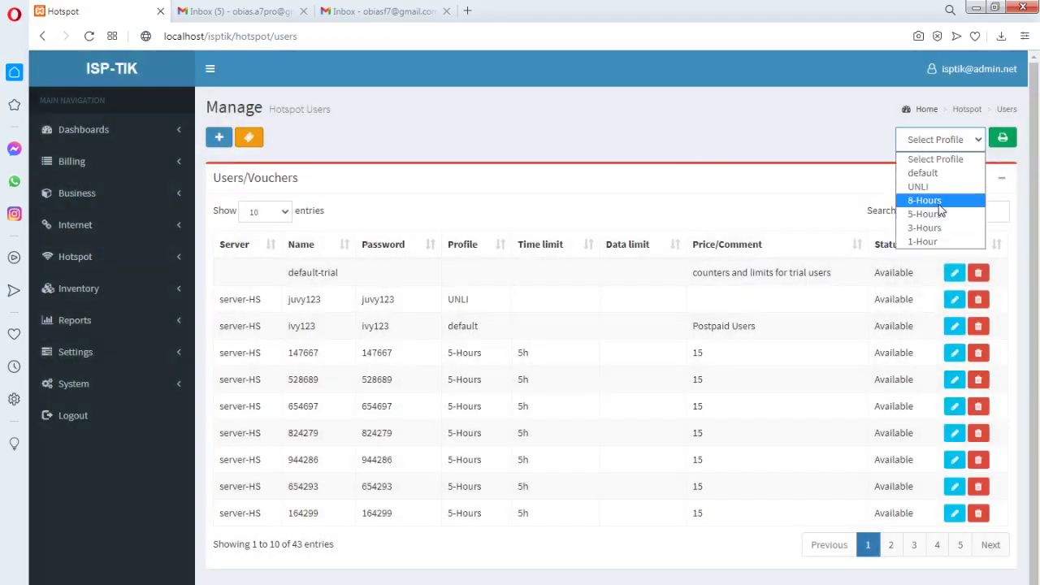
pyautogui.click(940, 201)
pyautogui.click(1005, 139)
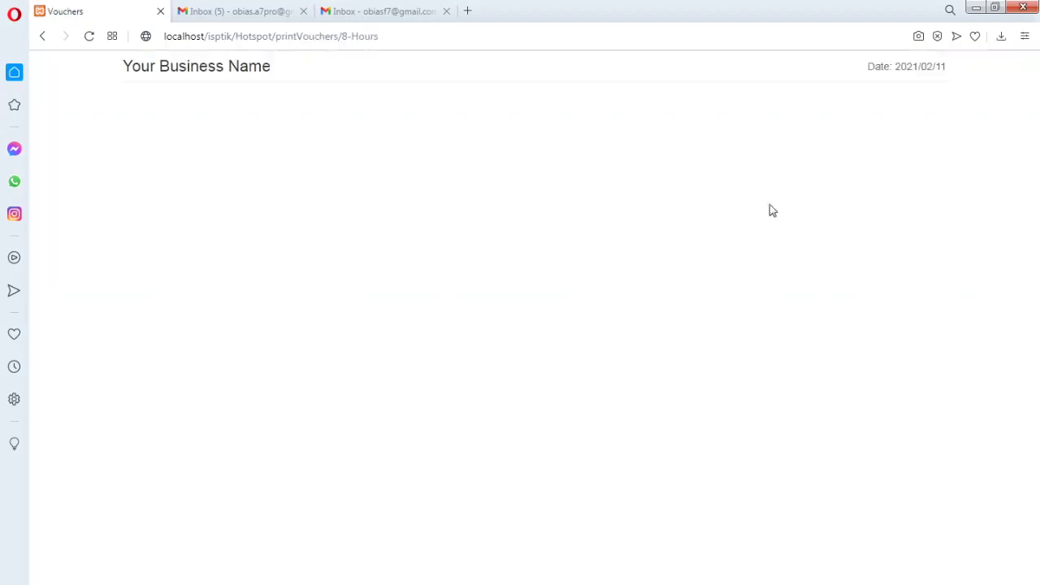
pyautogui.click(43, 36)
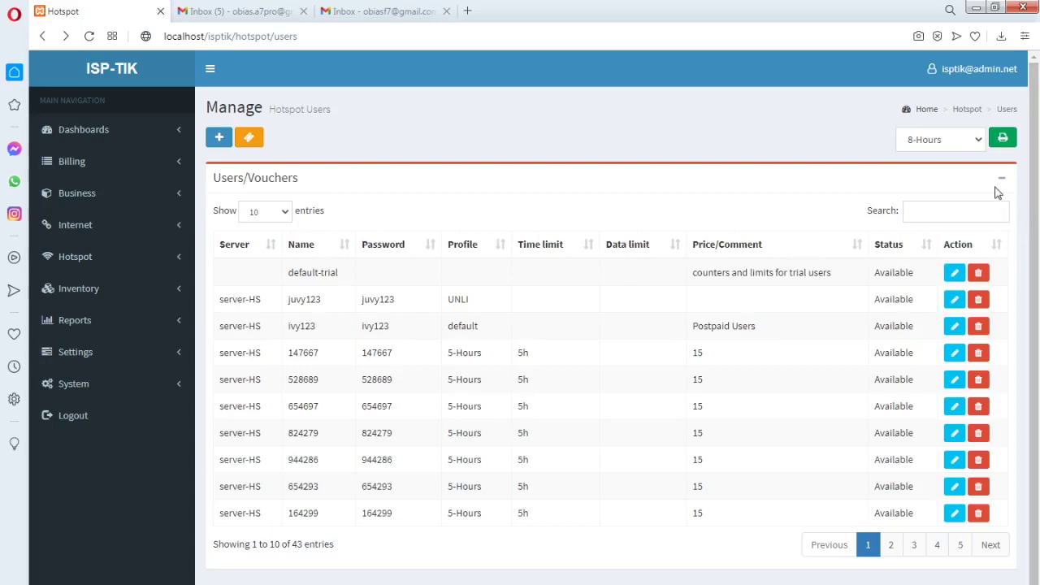
pyautogui.click(977, 142)
pyautogui.click(935, 228)
pyautogui.click(1003, 138)
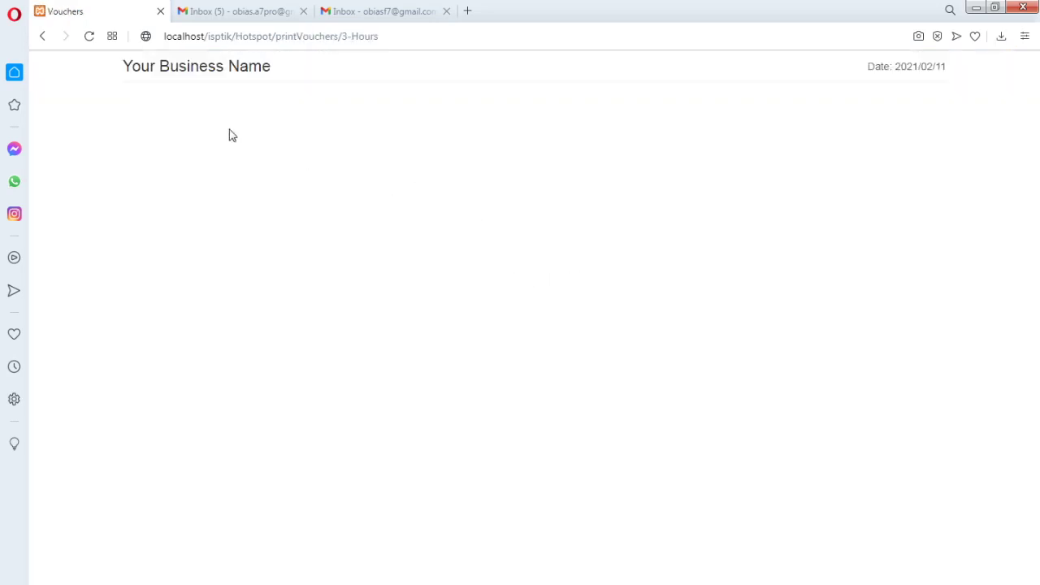
pyautogui.click(45, 37)
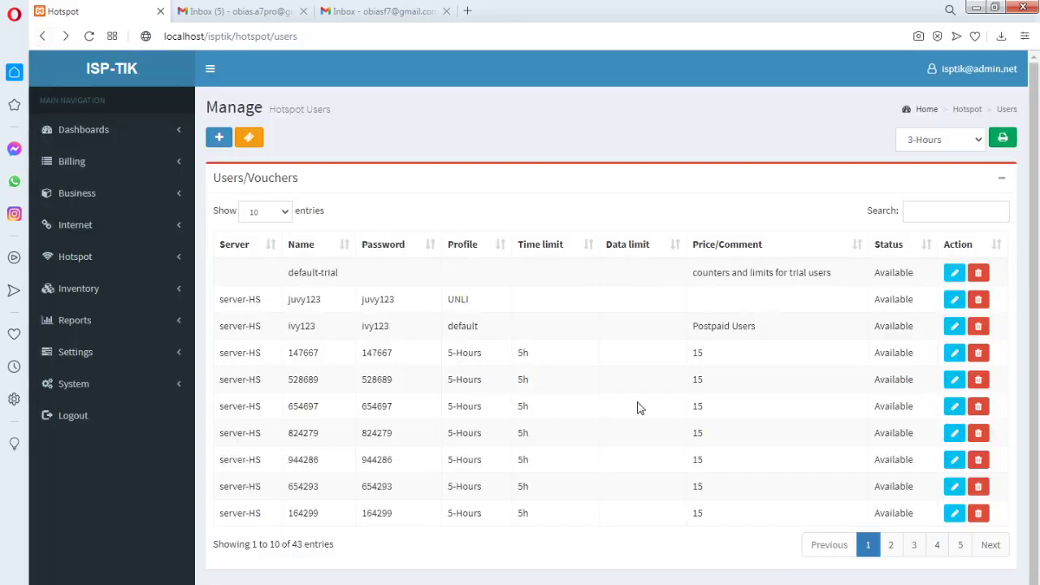
# Page through the users table to page 4, then print the 5-Hours vouchers
pyautogui.scroll(-1, 731, 423)
pyautogui.click(891, 538)
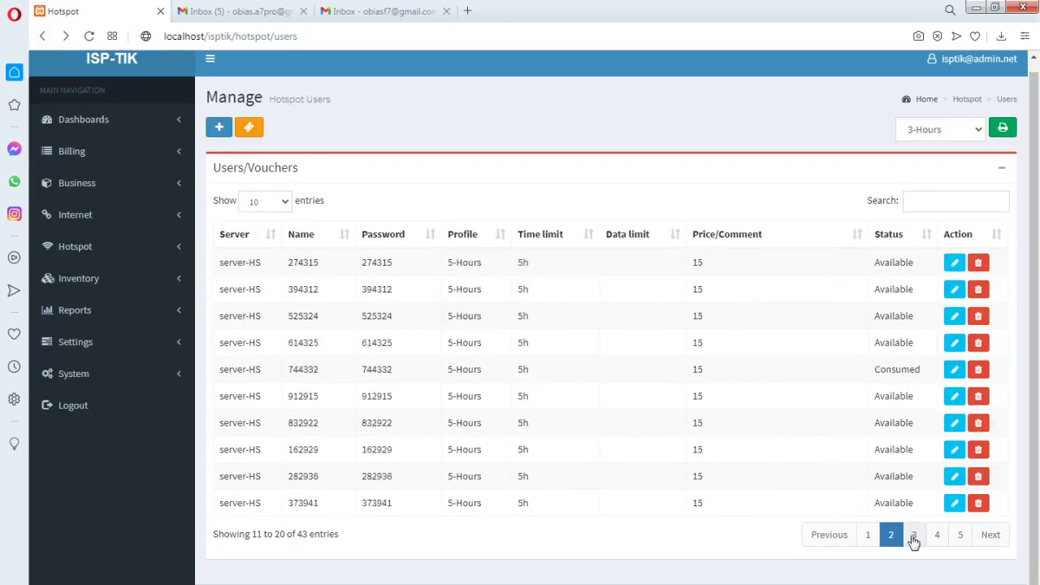
pyautogui.click(913, 538)
pyautogui.click(939, 537)
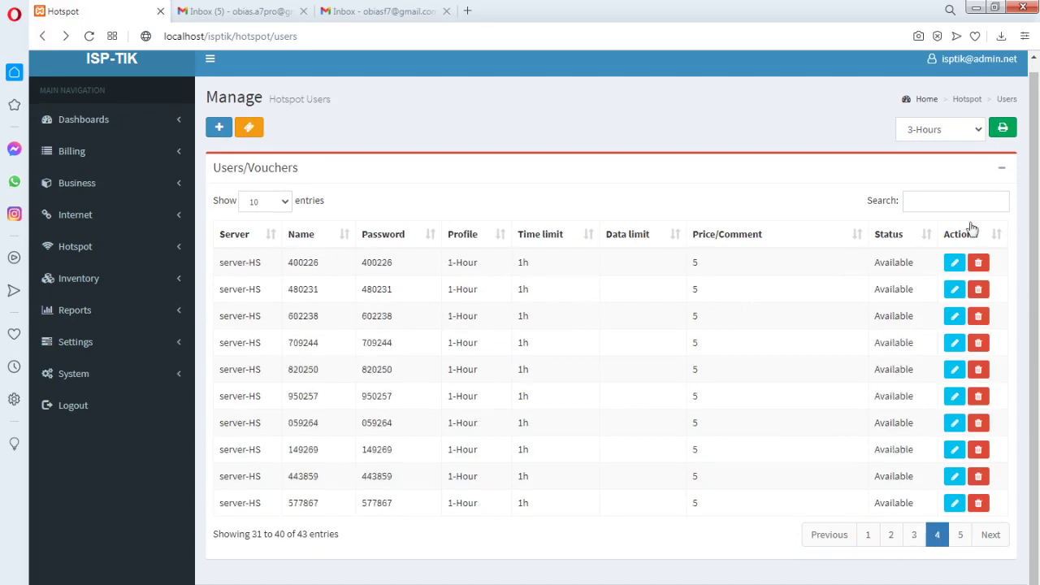
pyautogui.click(977, 130)
pyautogui.click(927, 204)
pyautogui.click(1002, 127)
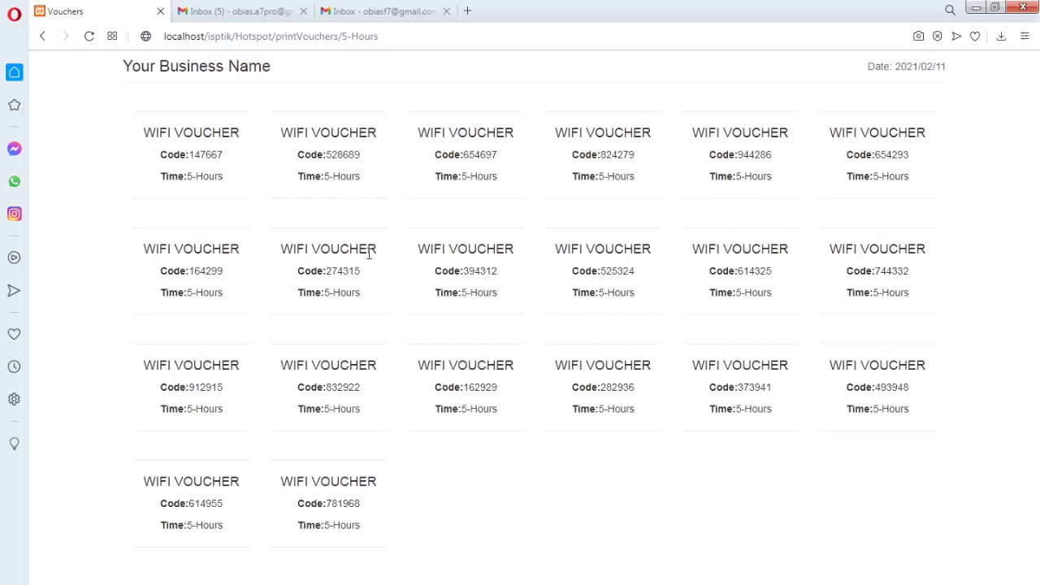
# Inspect the WIFI VOUCHER titles and six-digit codes on the 5-Hours cards, then go back to Hotspot Users
pyautogui.moveTo(146, 132); pyautogui.dragTo(244, 139)
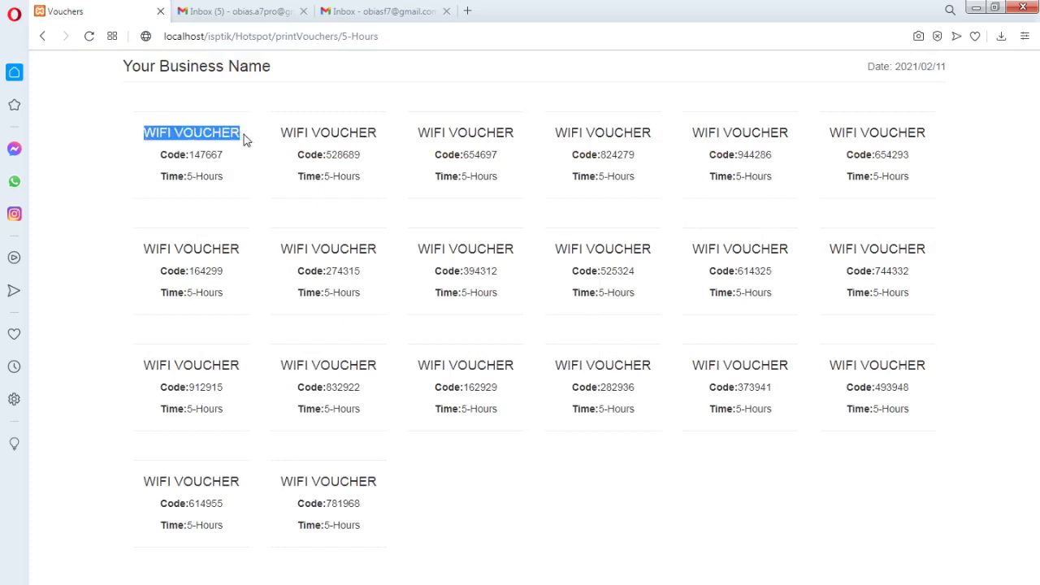
pyautogui.click(240, 167)
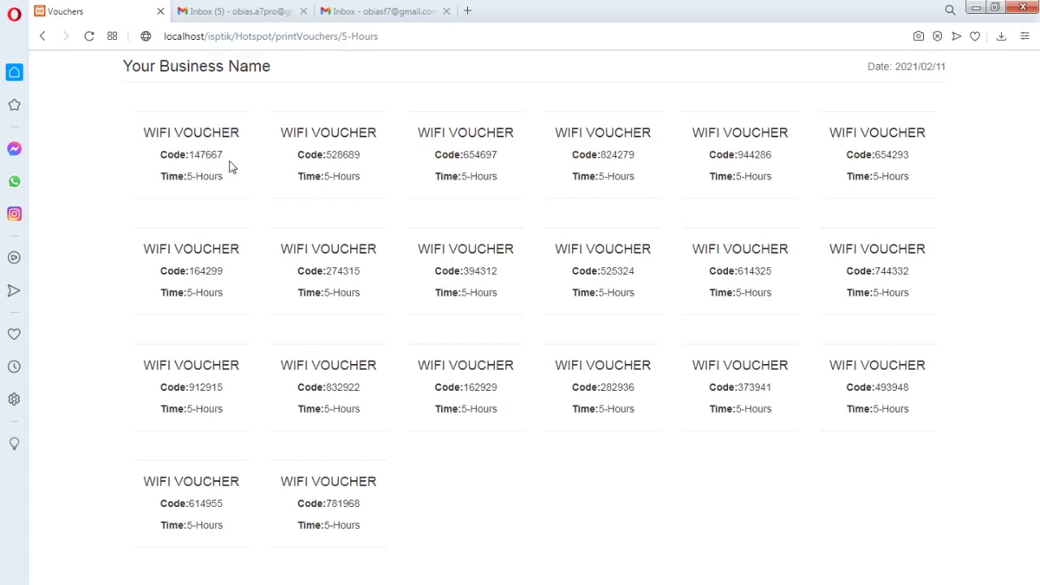
pyautogui.moveTo(191, 155); pyautogui.dragTo(192, 178)
pyautogui.click(255, 181)
pyautogui.click(244, 140)
pyautogui.moveTo(242, 133); pyautogui.dragTo(144, 133)
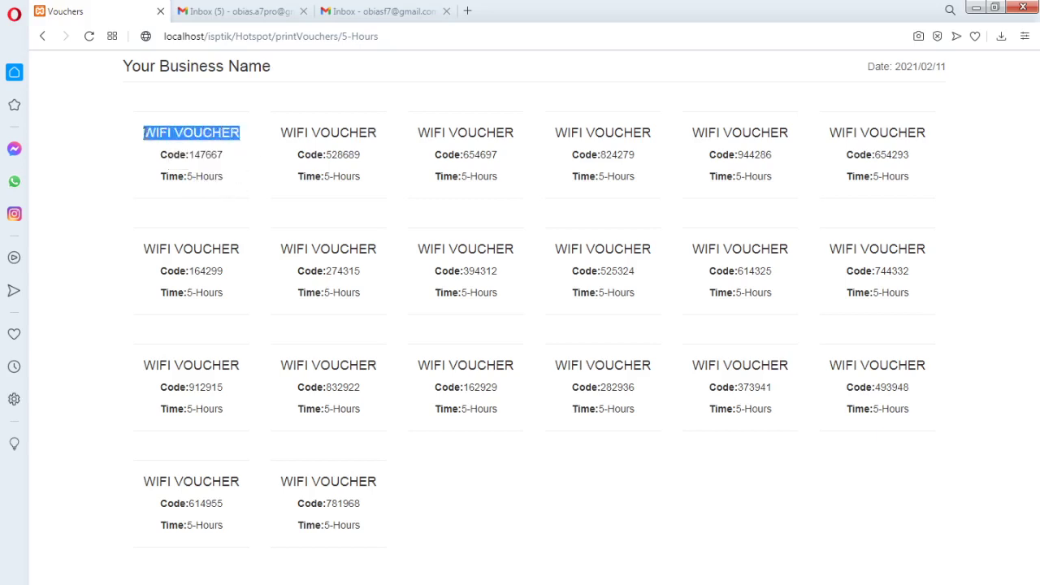
pyautogui.click(239, 194)
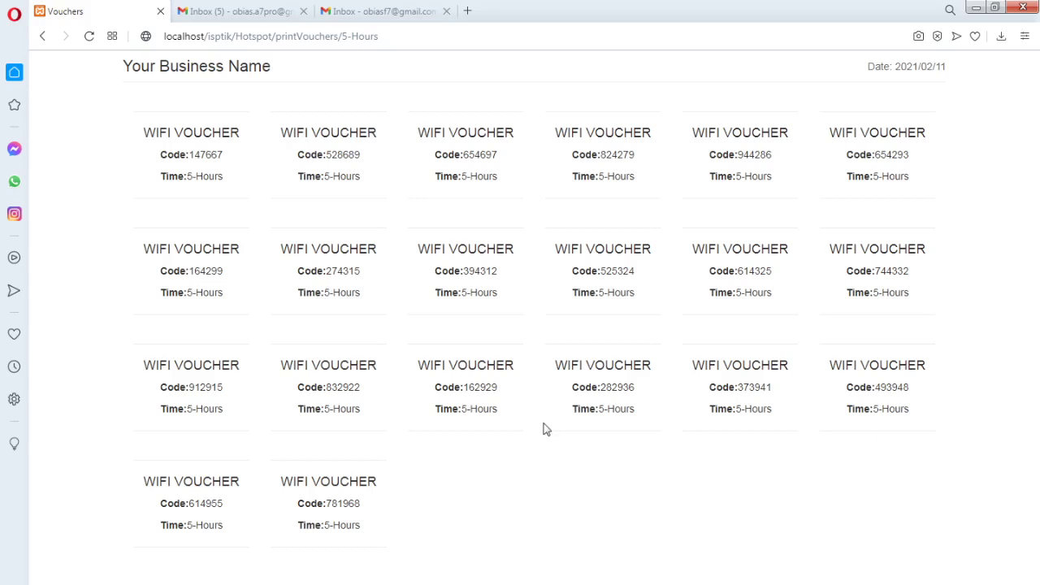
pyautogui.moveTo(465, 390); pyautogui.dragTo(503, 390)
pyautogui.click(518, 427)
pyautogui.moveTo(599, 388); pyautogui.dragTo(655, 393)
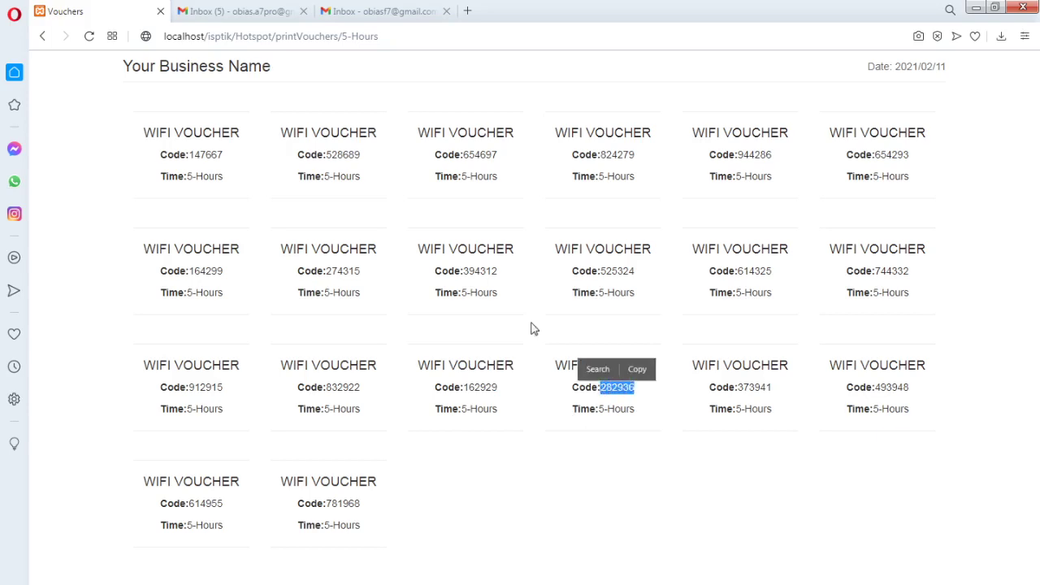
pyautogui.click(43, 38)
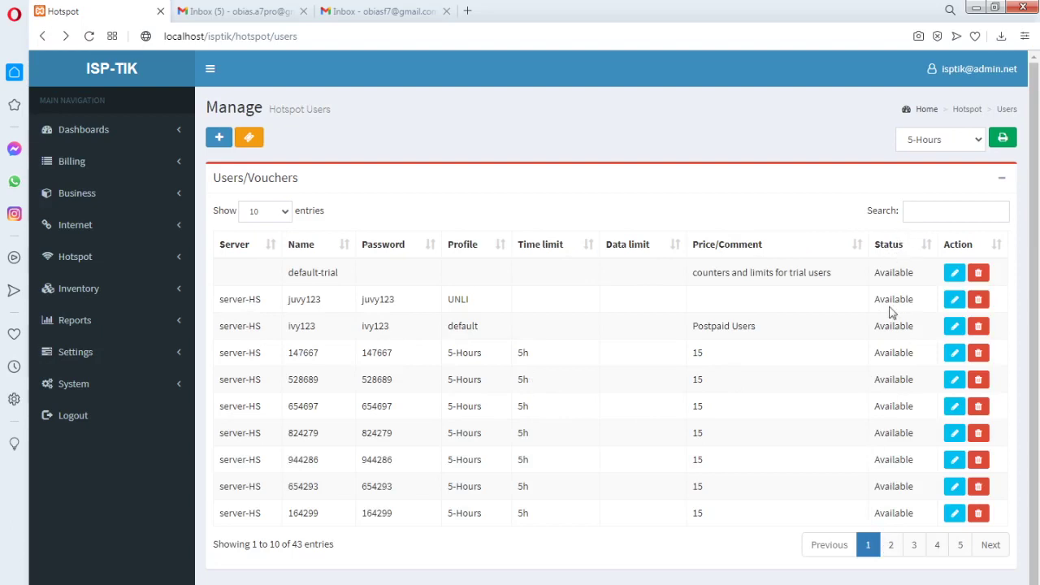
# Show page 2 of hotspot users and inspect a consumed voucher's price 15 and status
pyautogui.click(892, 549)
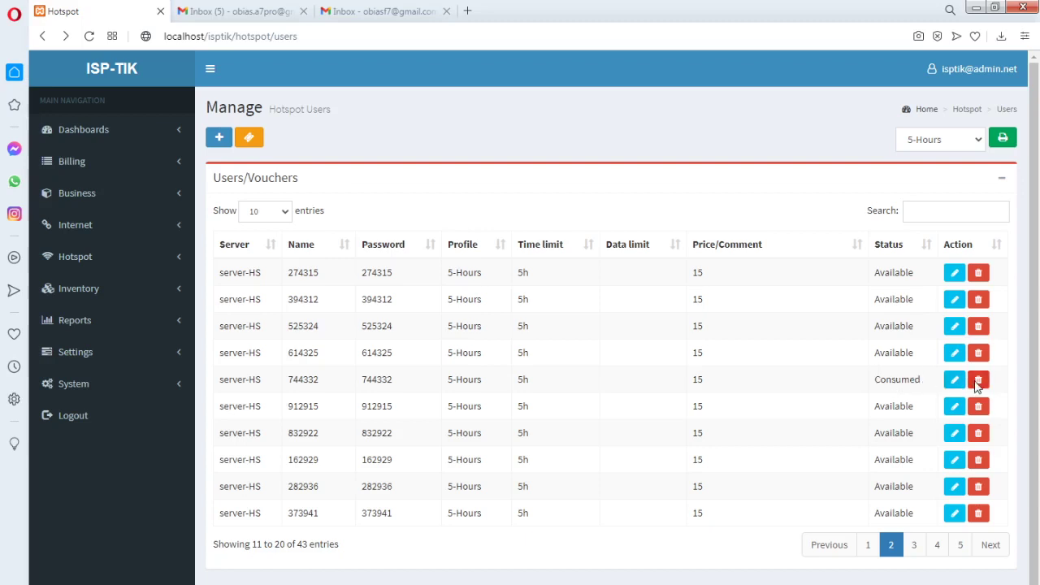
pyautogui.moveTo(876, 382); pyautogui.dragTo(922, 382)
pyautogui.click(784, 370)
pyautogui.doubleClick(704, 382)
pyautogui.click(718, 389)
pyautogui.doubleClick(919, 379)
pyautogui.click(813, 393)
# Page on to entries 31–40 and bring up the Generate Voucher form
pyautogui.click(915, 545)
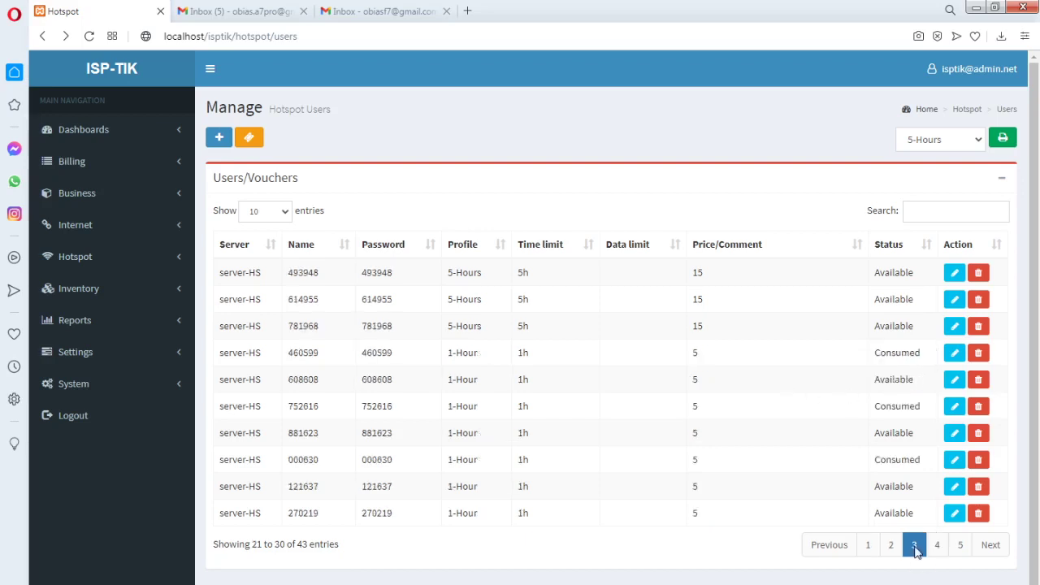
pyautogui.click(936, 546)
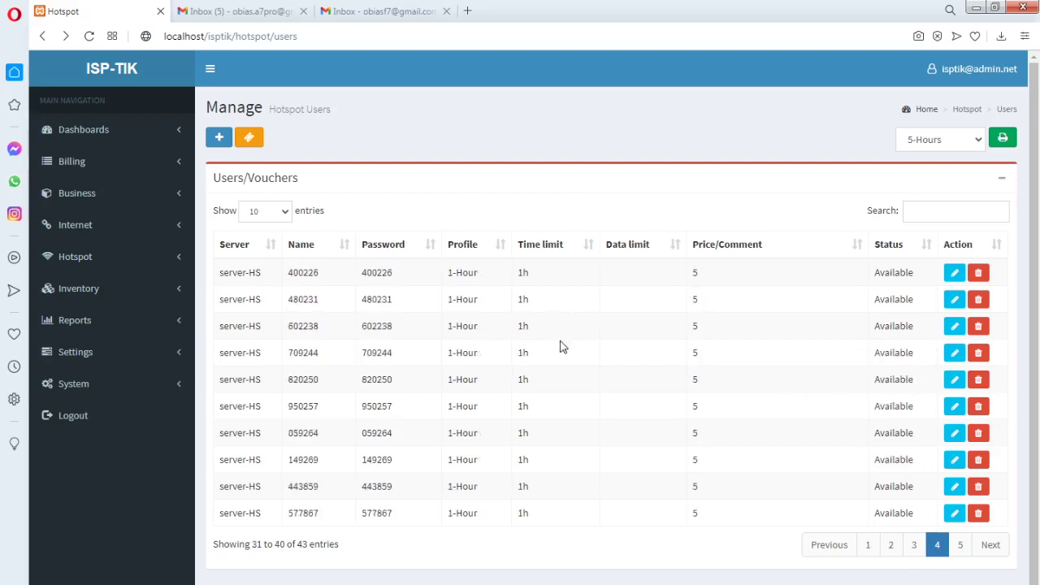
pyautogui.click(246, 140)
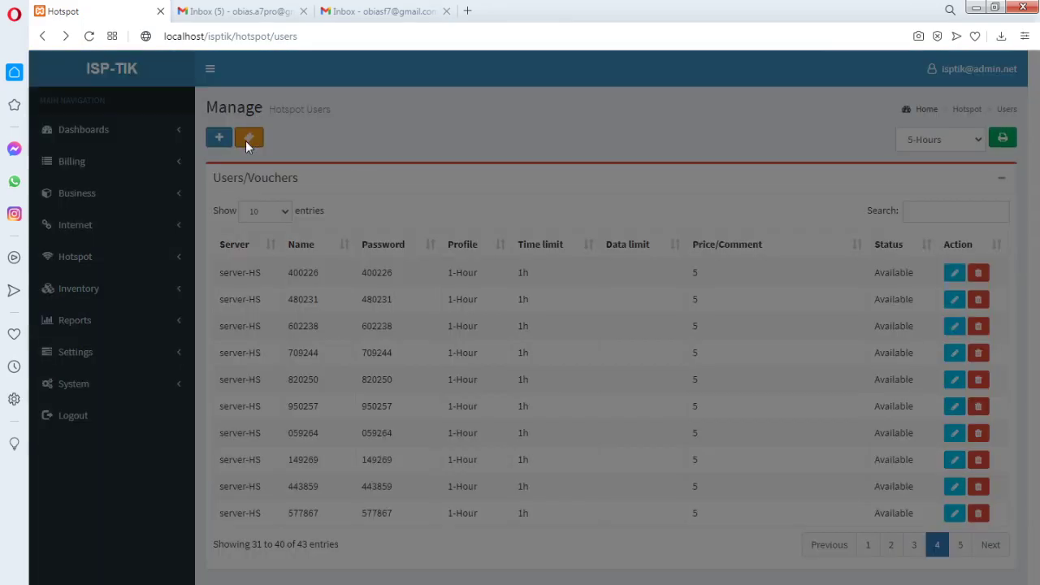
# Generate vouchers with server-HS, profile 8-Hours, quantity 20, price 15 and uptime limit 8h
pyautogui.click(478, 167)
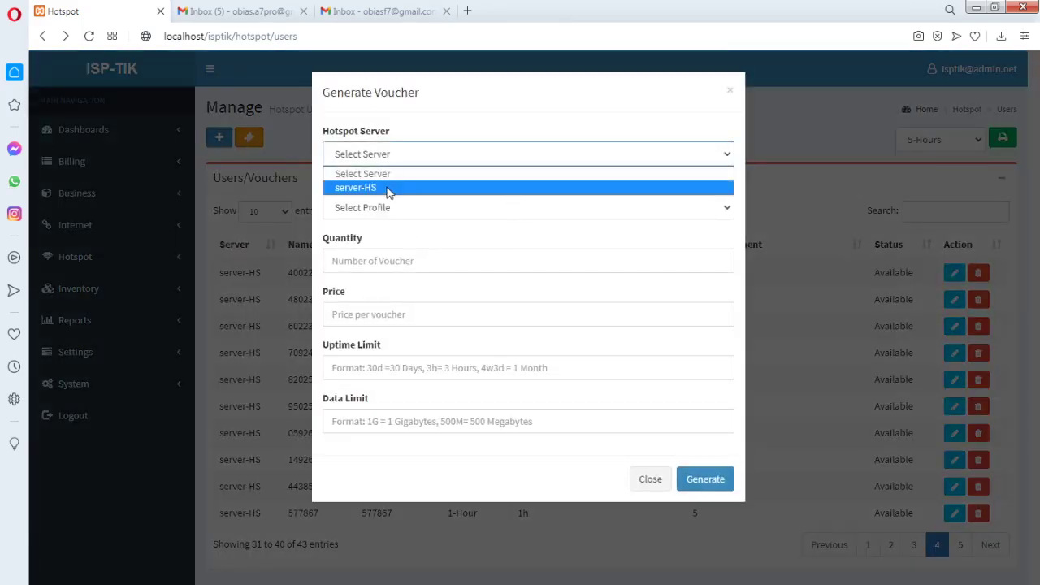
pyautogui.click(388, 189)
pyautogui.click(411, 214)
pyautogui.click(374, 268)
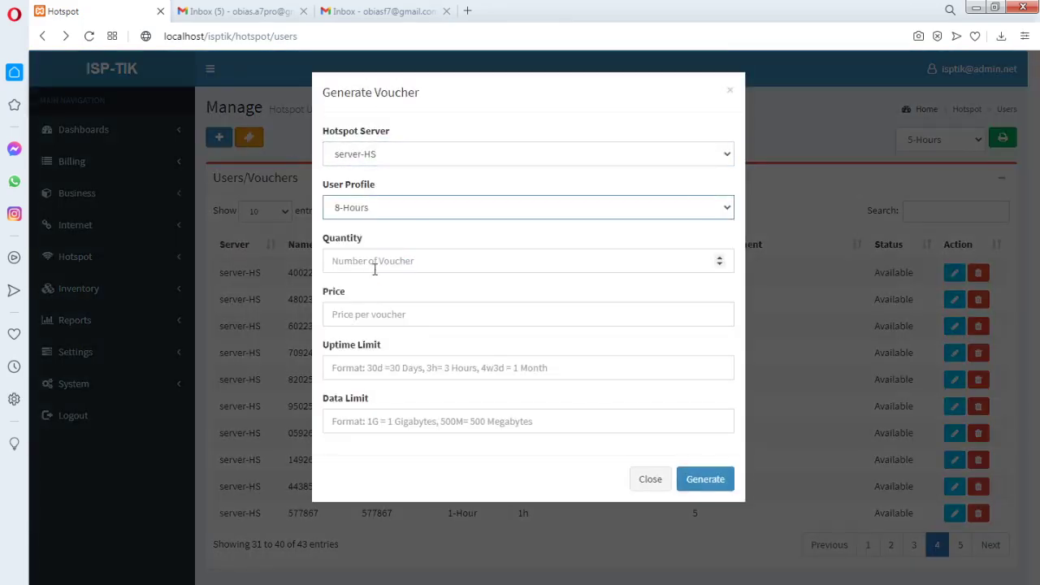
pyautogui.click(365, 261)
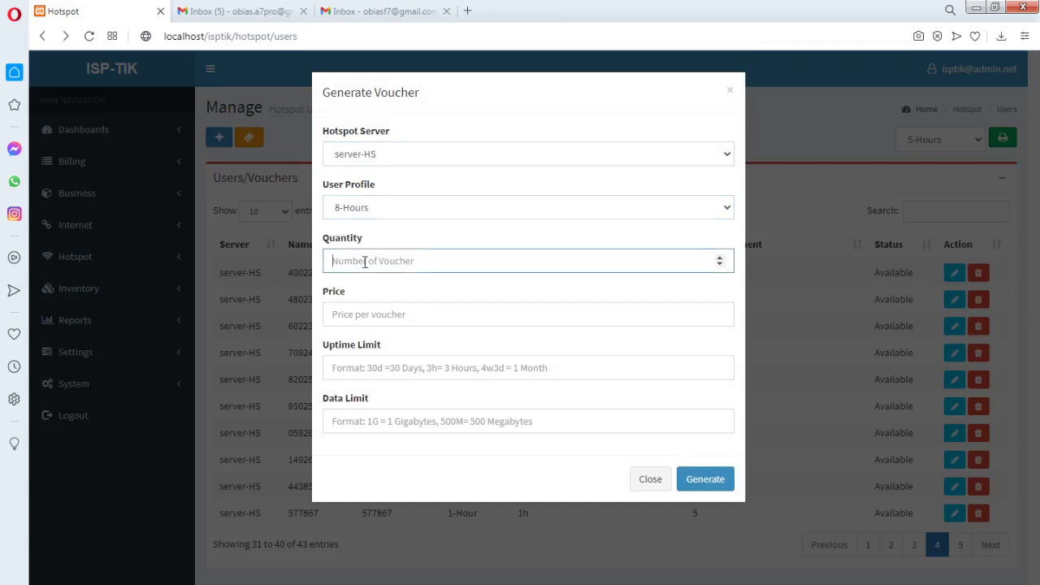
pyautogui.write('20')
pyautogui.click(363, 319)
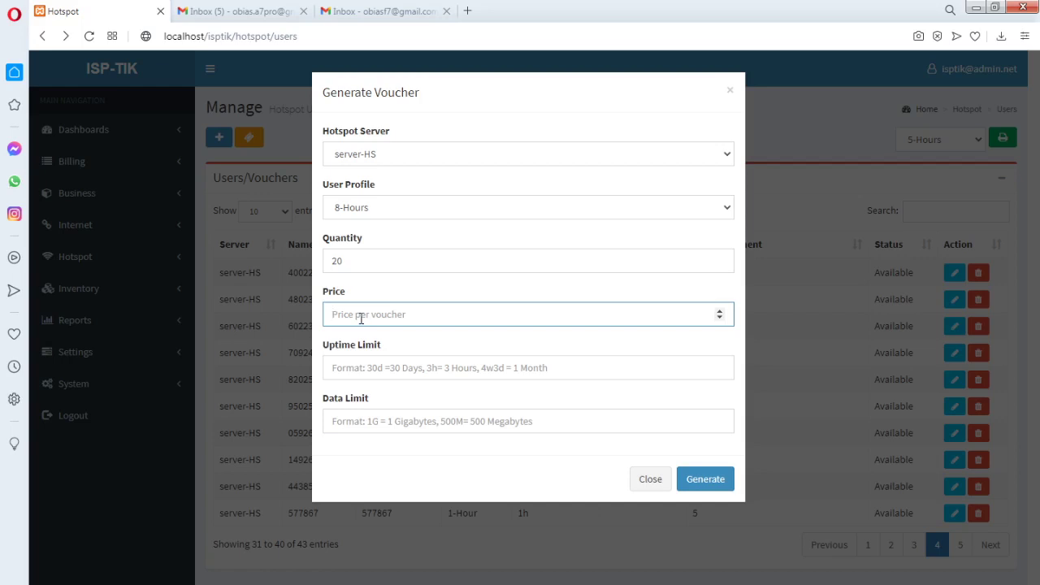
pyautogui.write('15')
pyautogui.click(352, 367)
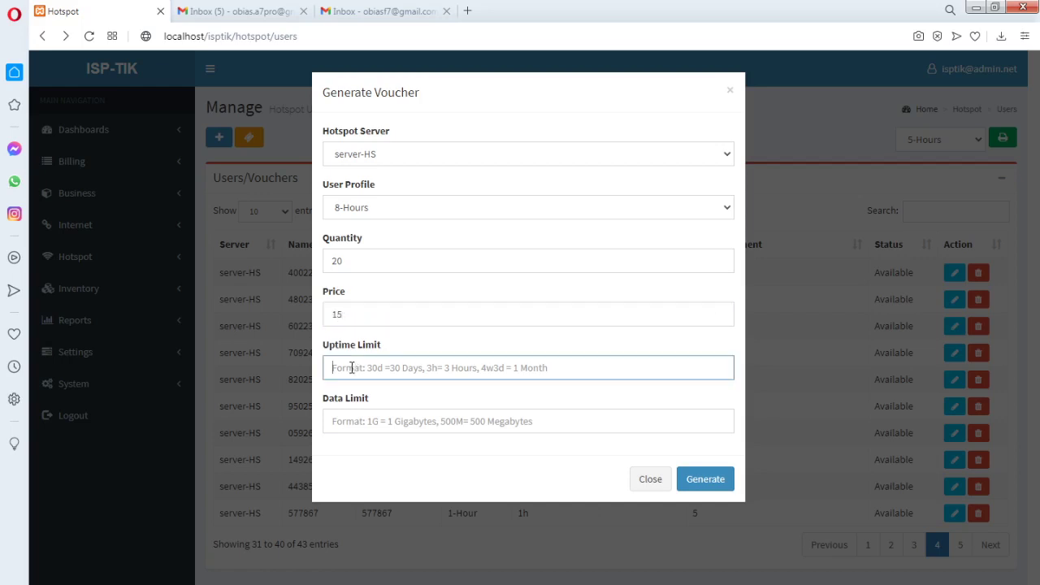
pyautogui.write('8h')
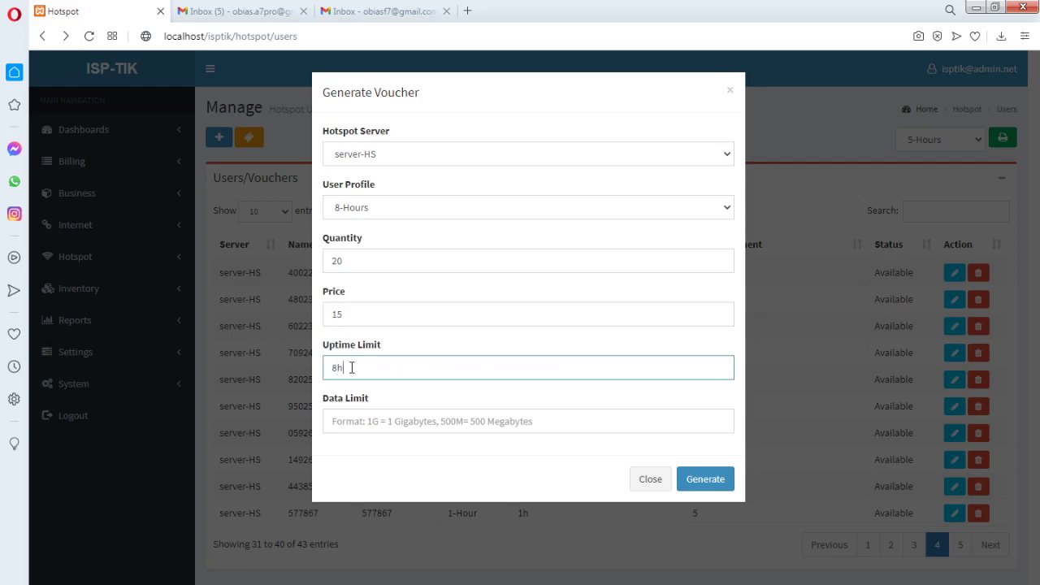
pyautogui.click(707, 484)
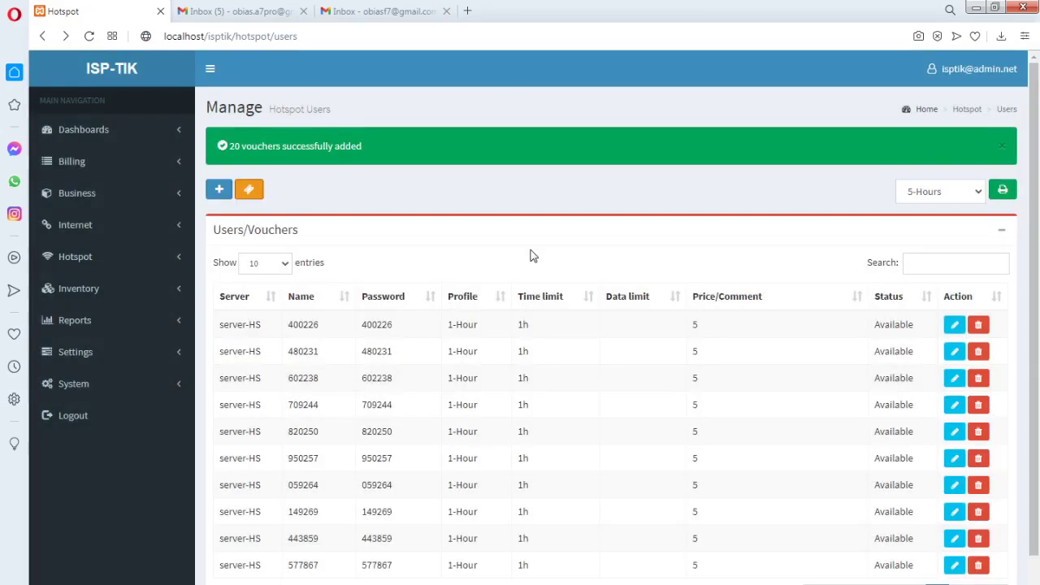
# Open the printable 8-Hours voucher sheet, look it over, and return to the users list
pyautogui.click(937, 197)
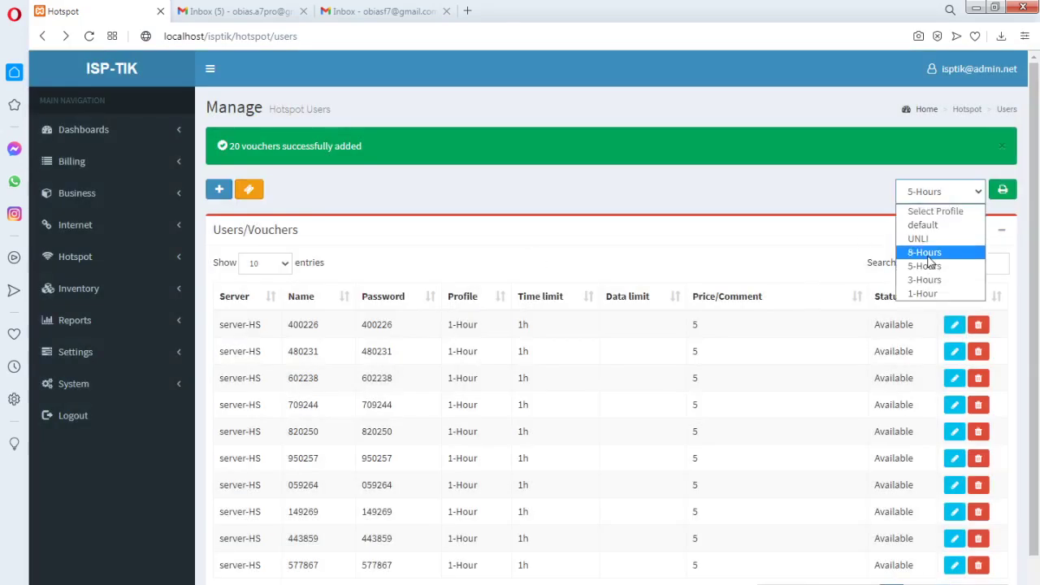
pyautogui.click(947, 248)
pyautogui.click(1002, 192)
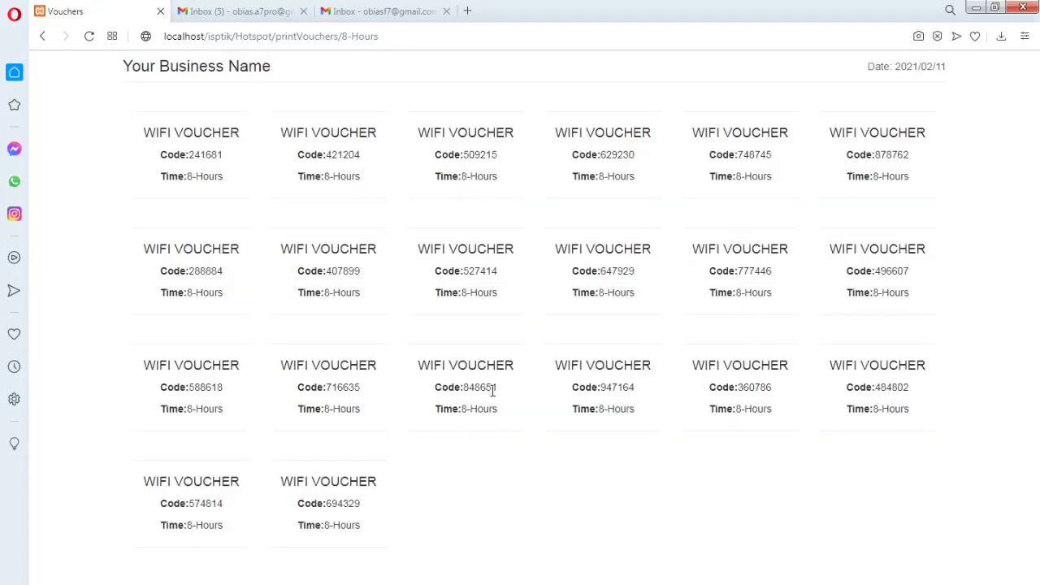
pyautogui.moveTo(498, 389); pyautogui.dragTo(462, 388)
pyautogui.moveTo(123, 66); pyautogui.dragTo(298, 71)
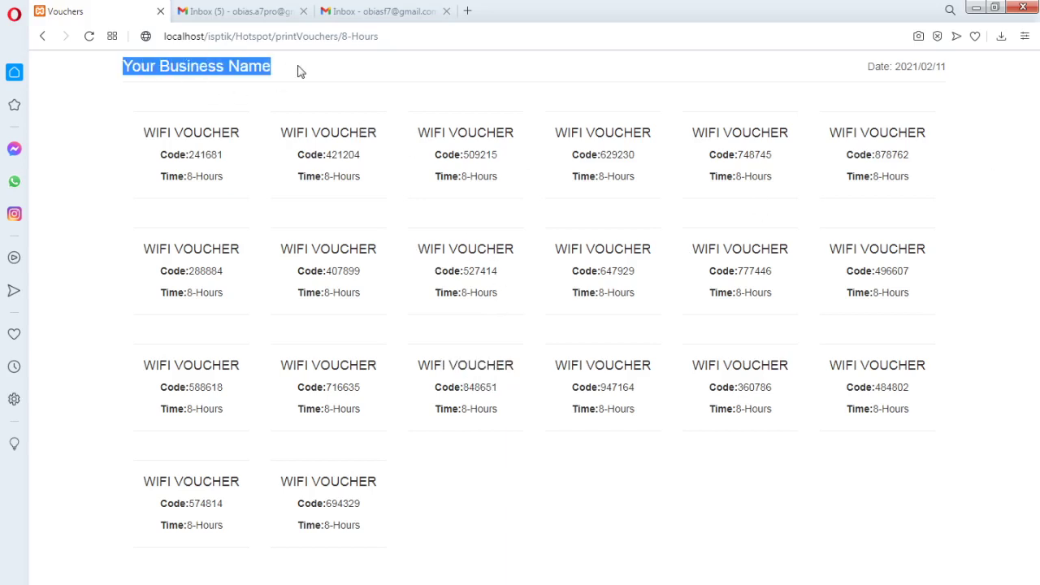
pyautogui.click(43, 37)
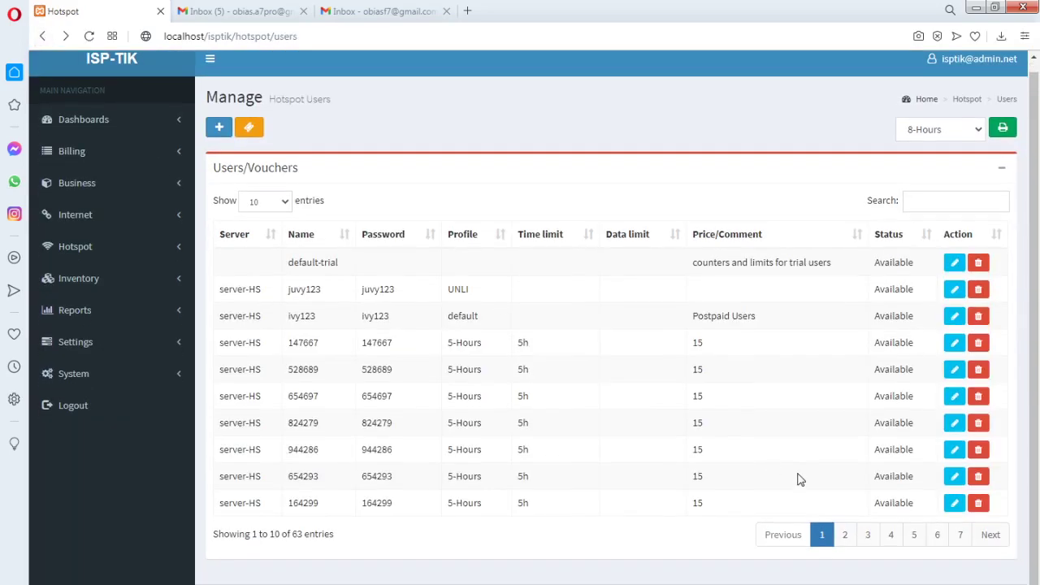
# Page through to page 5 to find the new 8-Hours vouchers priced 15
pyautogui.click(845, 535)
pyautogui.click(868, 535)
pyautogui.click(890, 535)
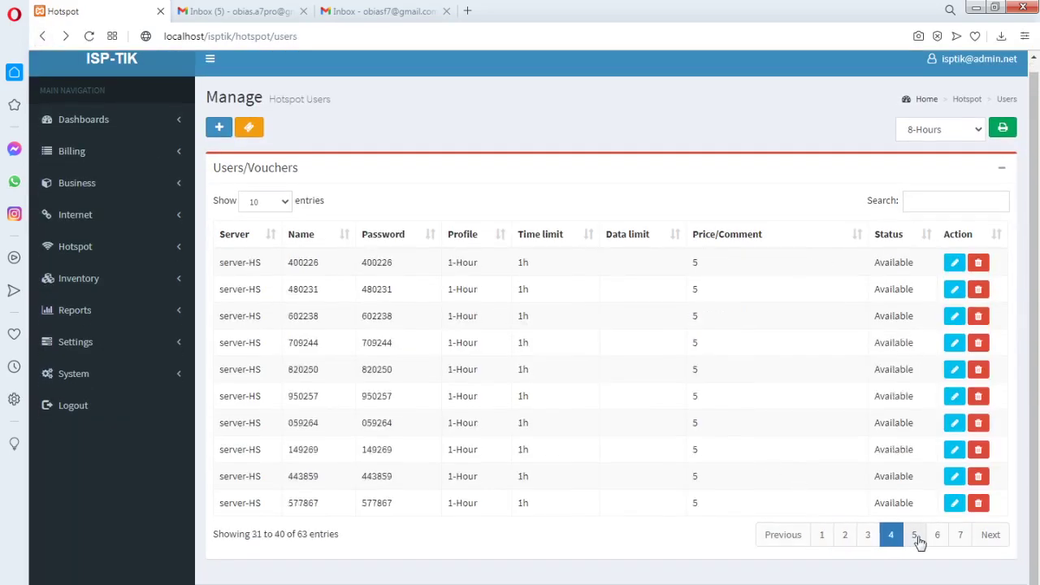
pyautogui.click(914, 536)
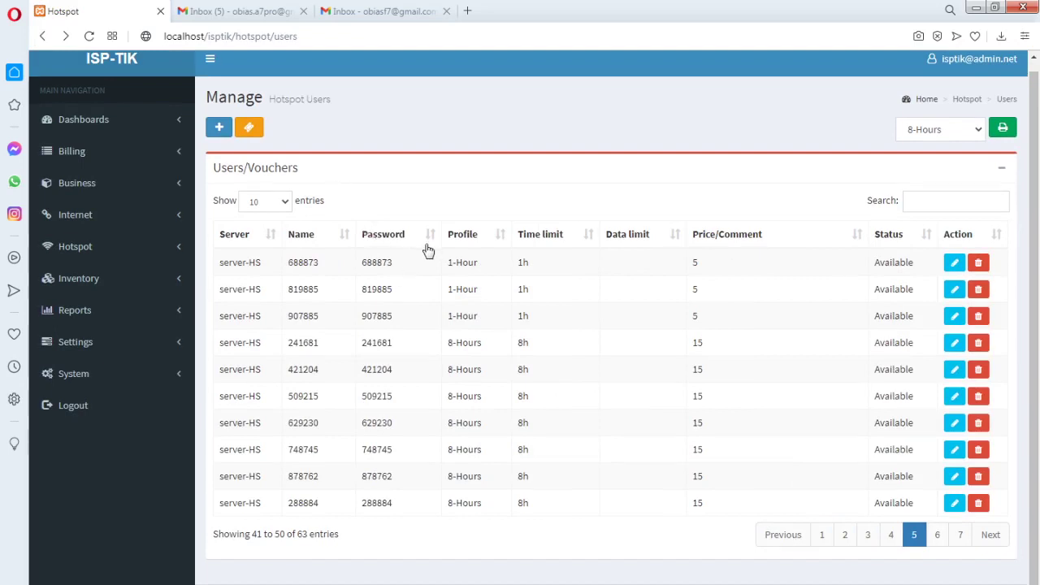
pyautogui.scroll(1, 428, 250)
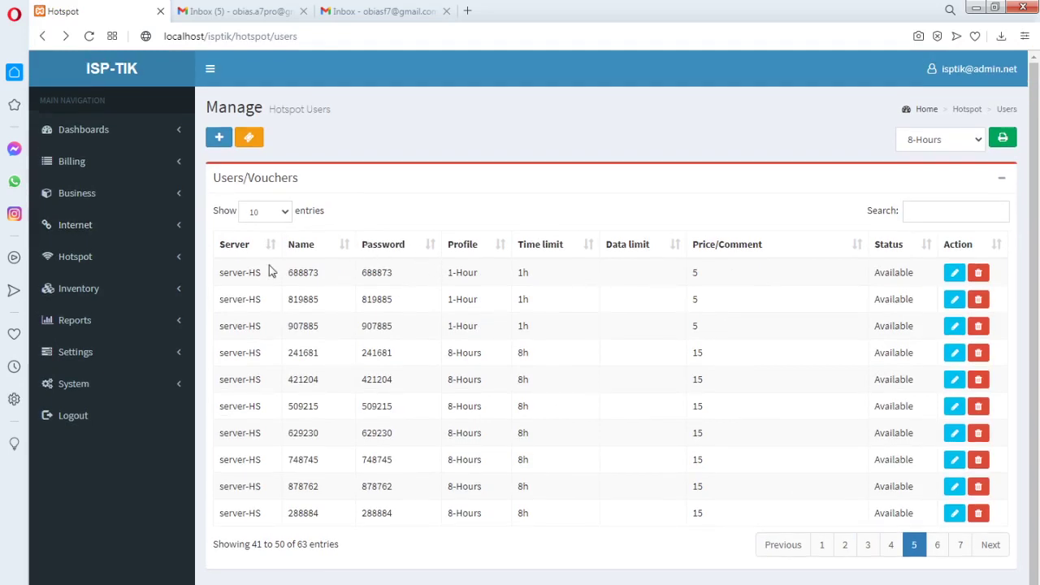
pyautogui.scroll(-1, 465, 302)
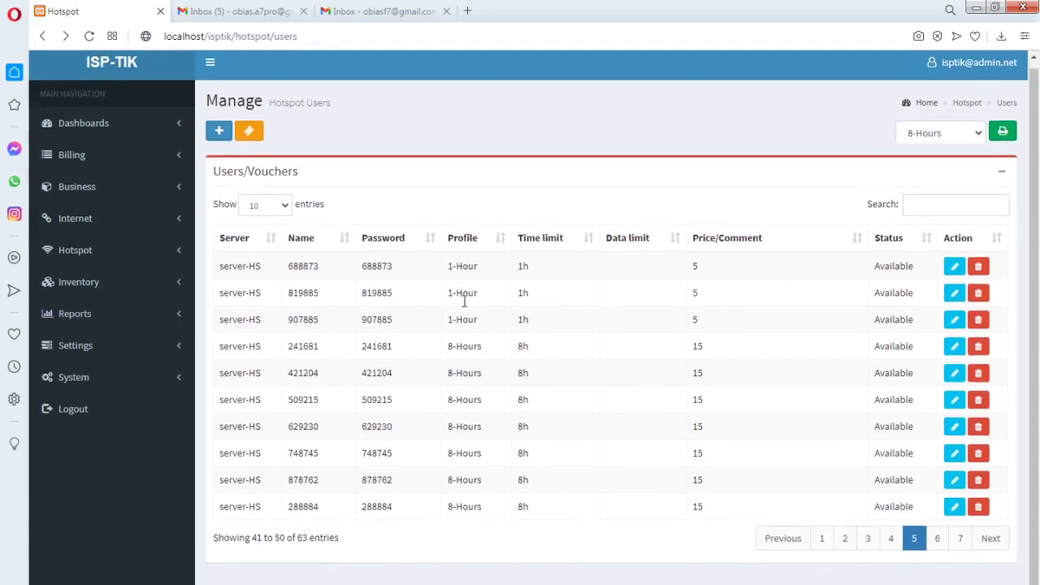
pyautogui.scroll(-1, 464, 302)
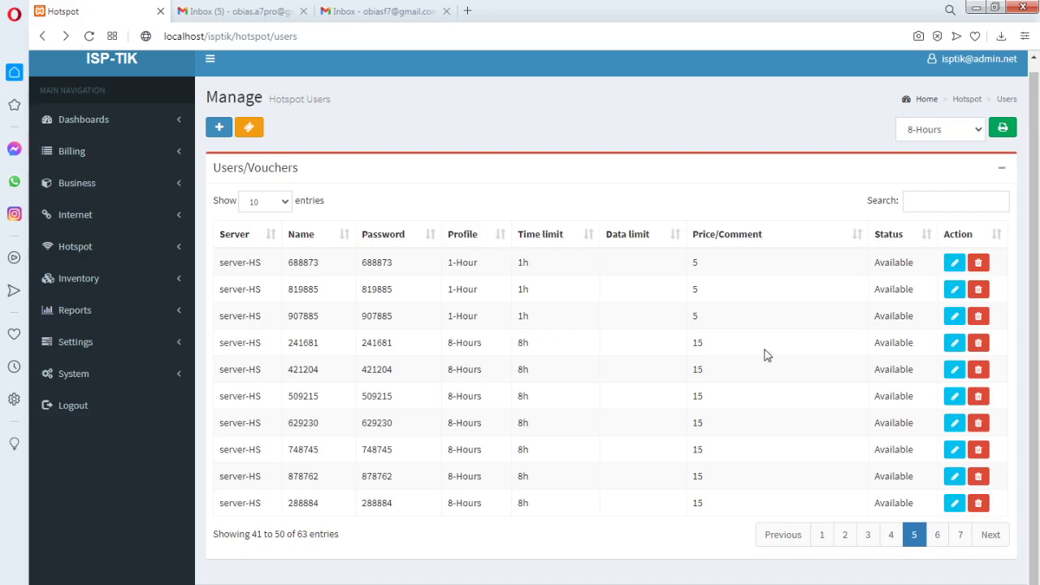
pyautogui.scroll(1, 765, 356)
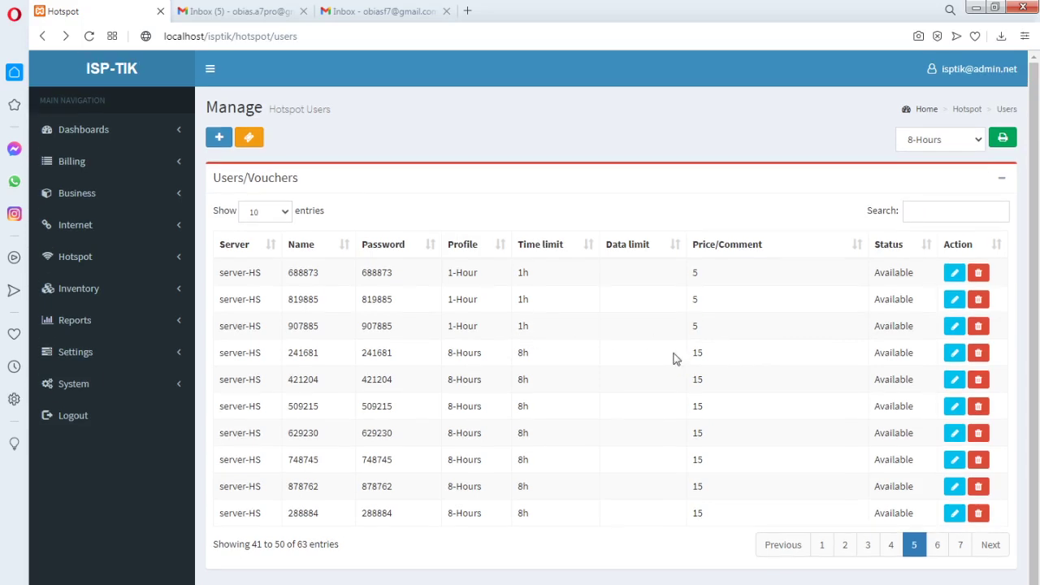
pyautogui.click(174, 196)
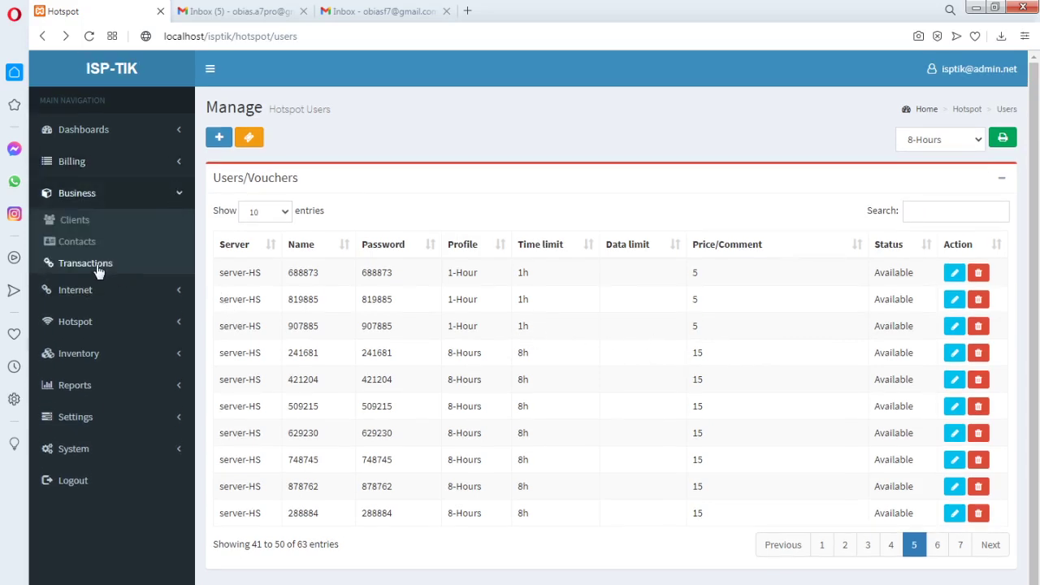
# Review the Business Transactions collections (5.00, 15.00), then open Hotspot Profiles
pyautogui.click(96, 263)
pyautogui.scroll(-1, 574, 364)
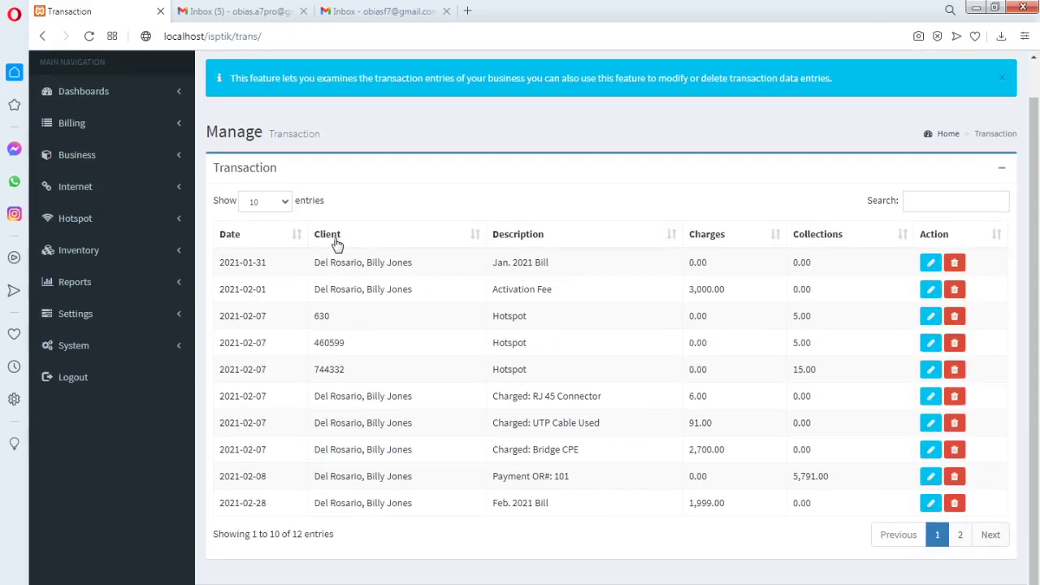
pyautogui.moveTo(347, 348); pyautogui.dragTo(316, 345)
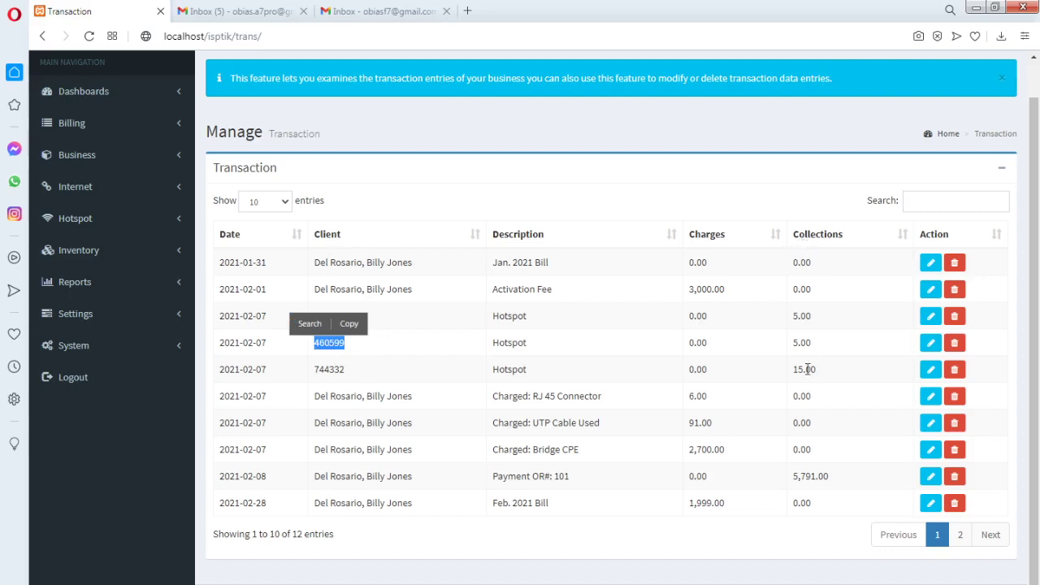
pyautogui.moveTo(816, 368); pyautogui.dragTo(794, 369)
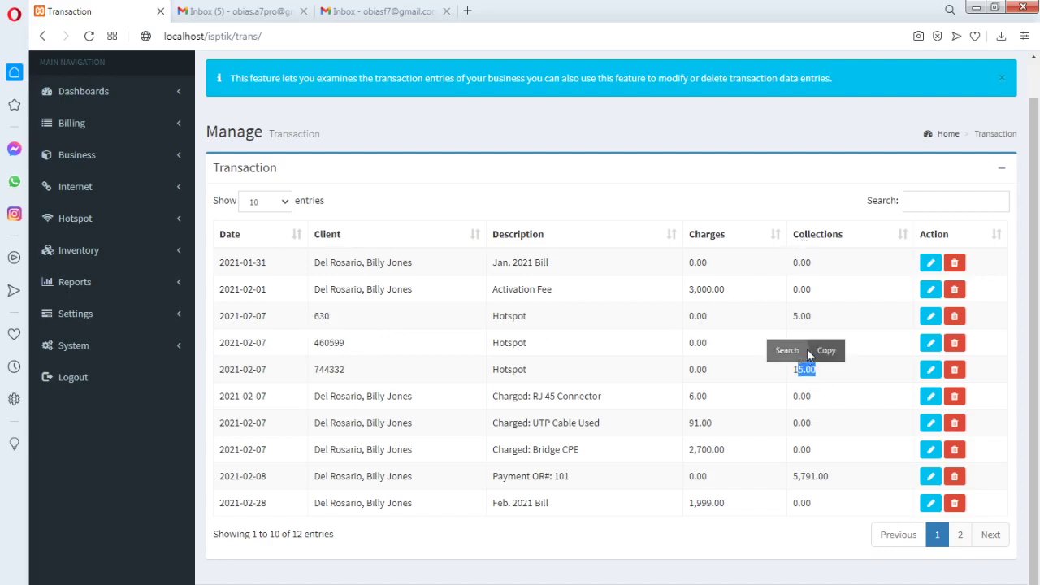
pyautogui.moveTo(813, 323); pyautogui.dragTo(791, 318)
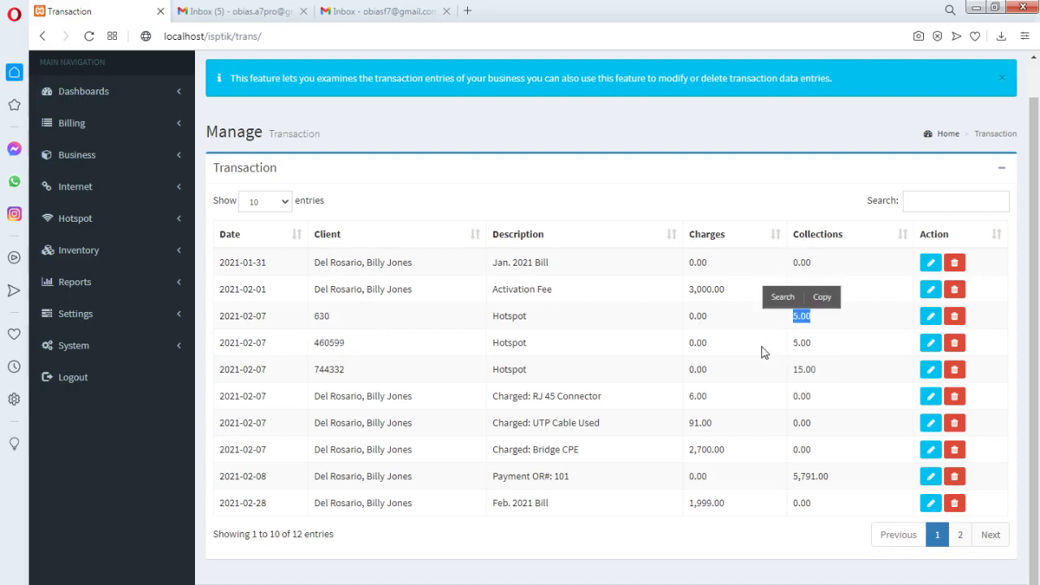
pyautogui.click(177, 224)
pyautogui.click(95, 268)
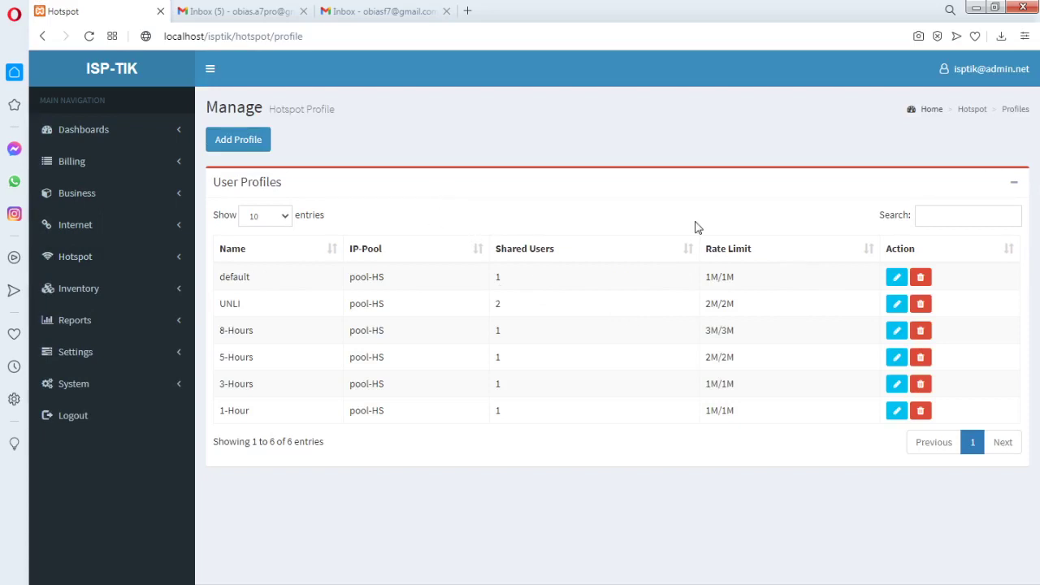
# Inspect the default profile's settings, then bring up the new profile form
pyautogui.click(896, 278)
pyautogui.click(635, 374)
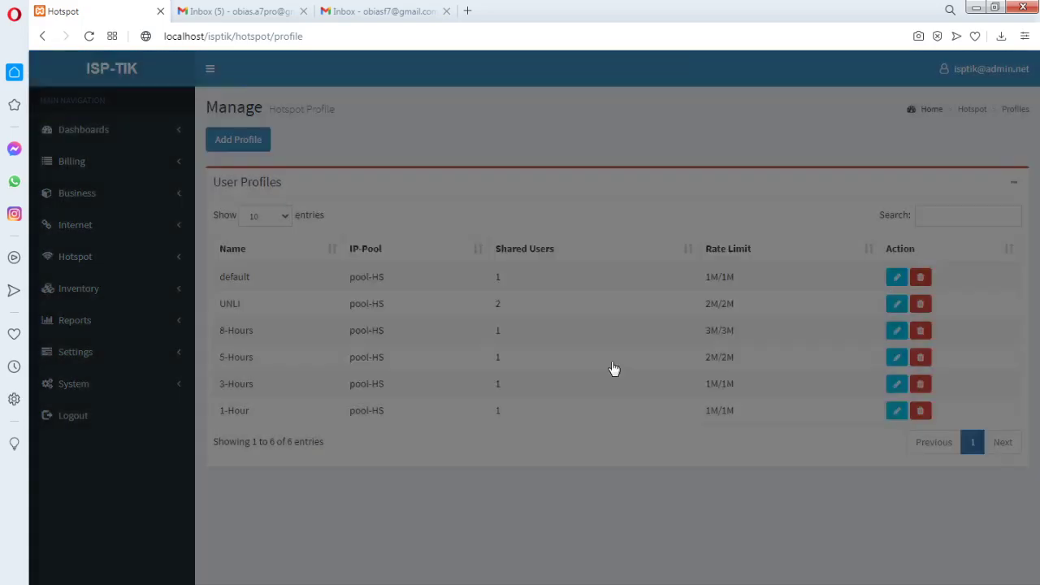
pyautogui.click(244, 140)
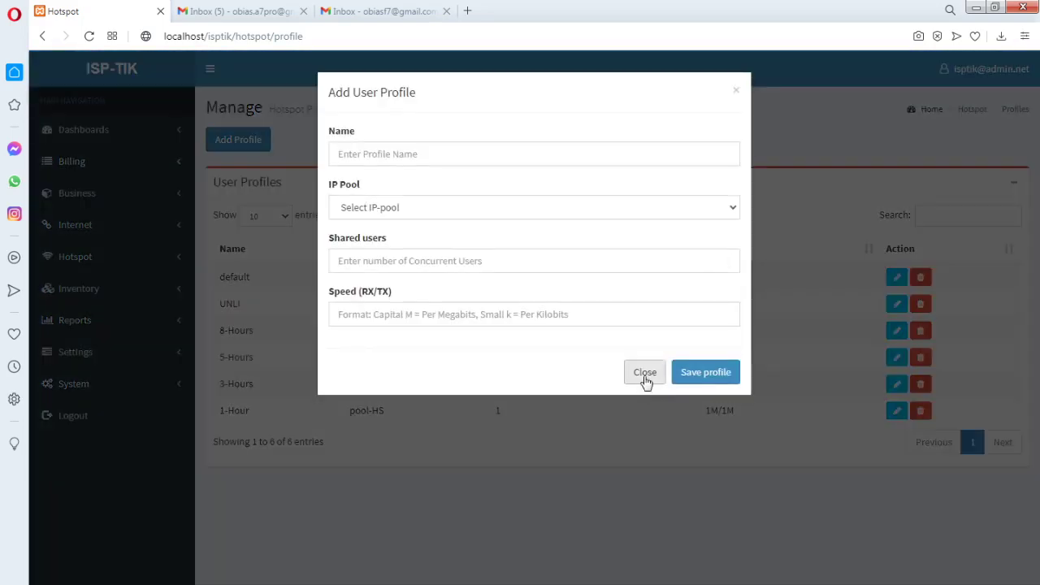
pyautogui.click(645, 375)
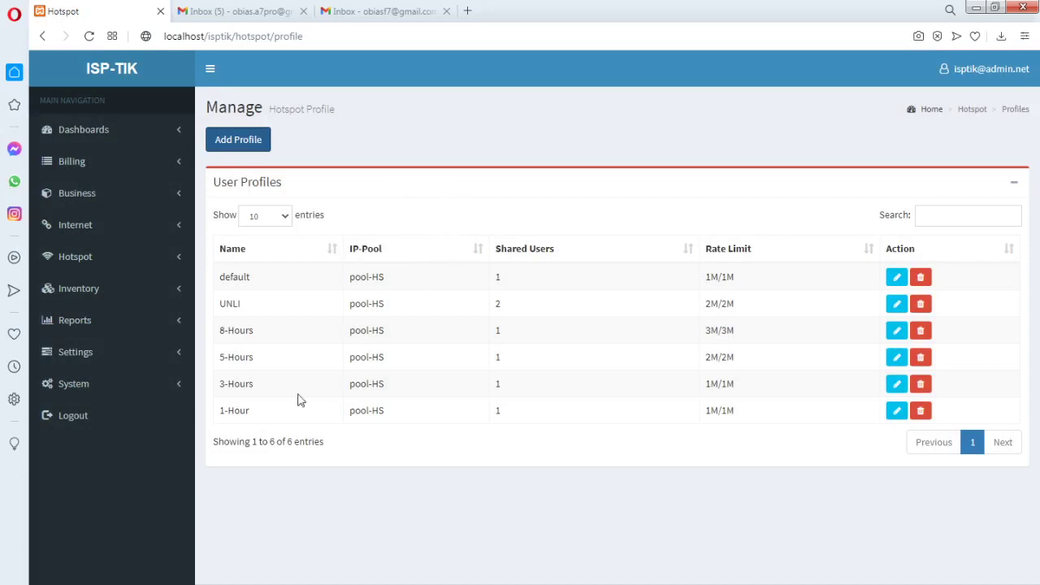
pyautogui.click(238, 139)
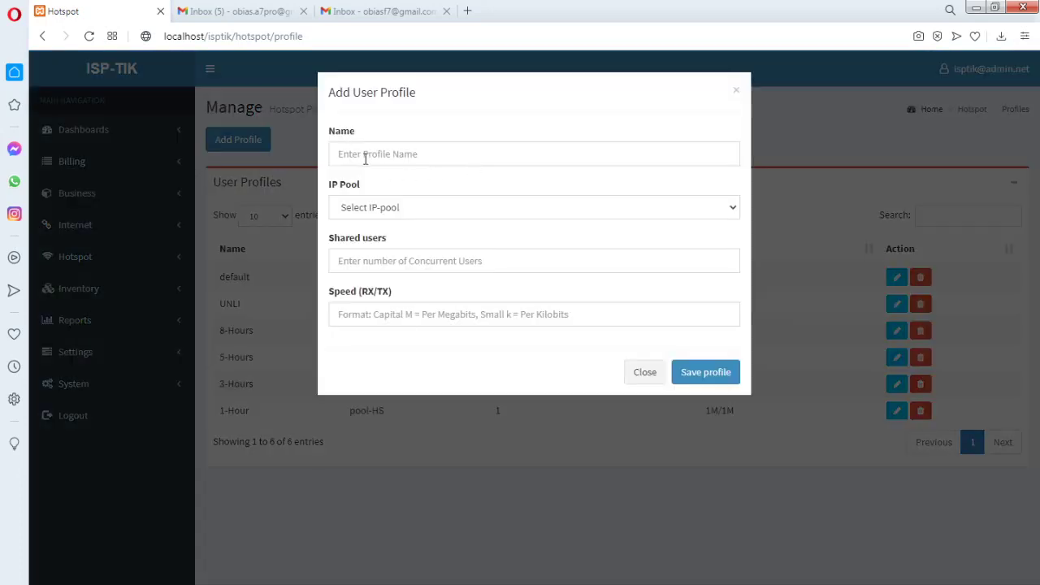
# Name the new hotspot user profile 1-Day, correcting the mistyped name
pyautogui.click(366, 155)
pyautogui.write('1')
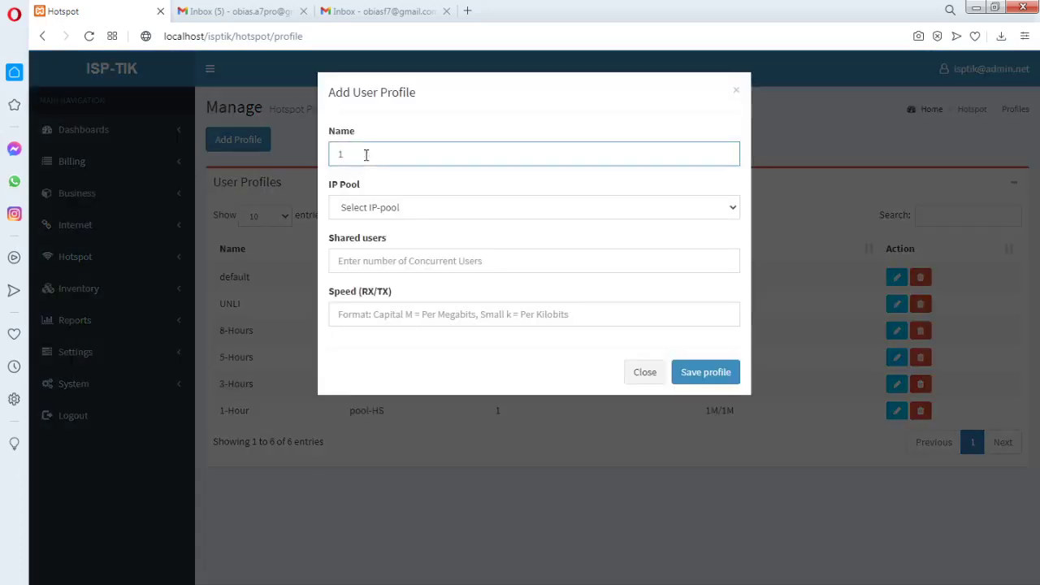
pyautogui.write('_DAY')
pyautogui.moveTo(380, 157); pyautogui.dragTo(328, 157)
pyautogui.press('BackSpace')
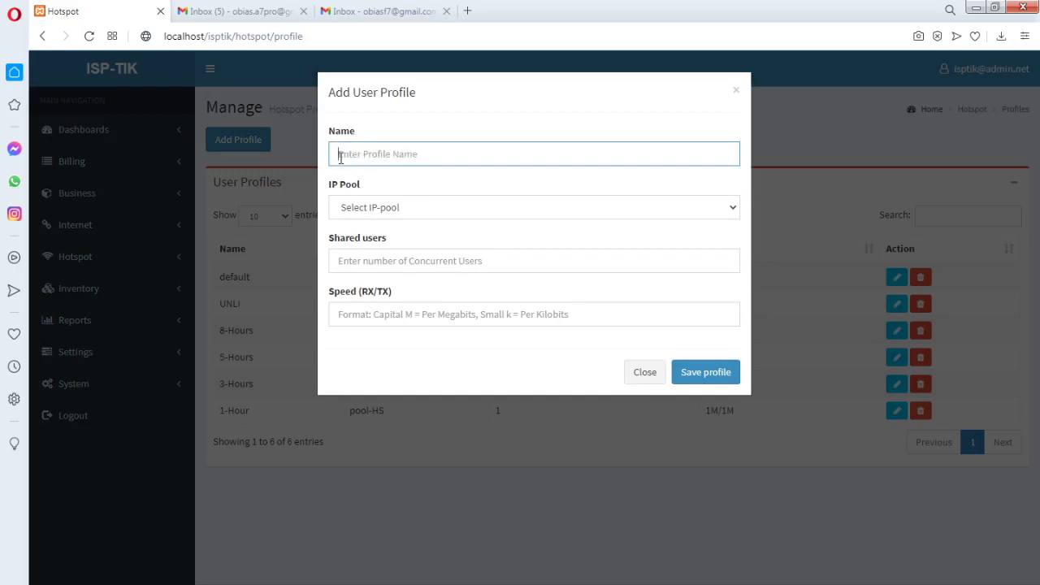
pyautogui.write('1-Day')
# Give the 1-Day profile IP pool pool-HS, 1 shared user, 1M/1M speed, and save
pyautogui.click(408, 214)
pyautogui.click(382, 257)
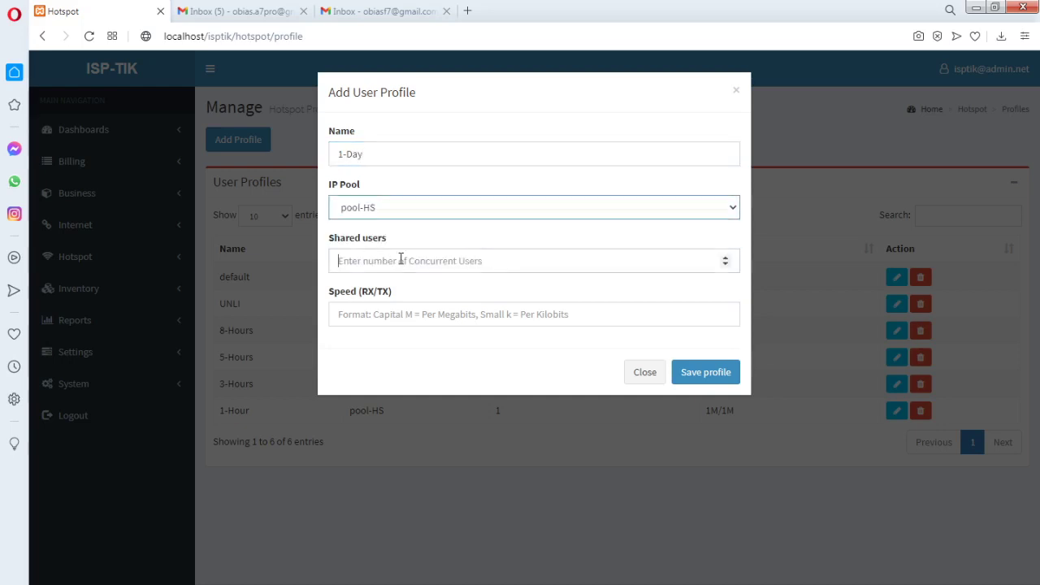
pyautogui.click(401, 258)
pyautogui.write('1')
pyautogui.click(372, 315)
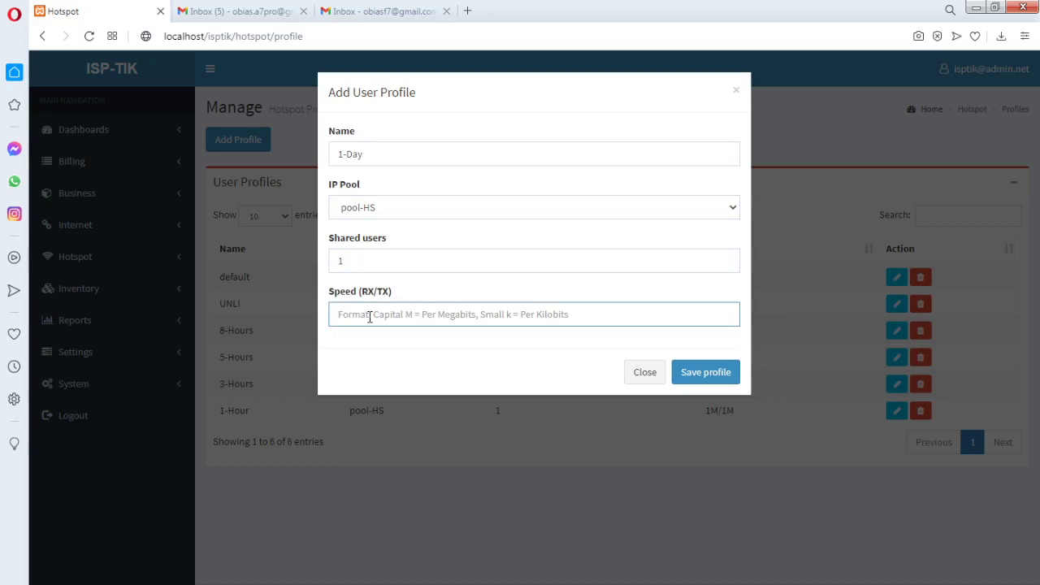
pyautogui.write('1M/1M')
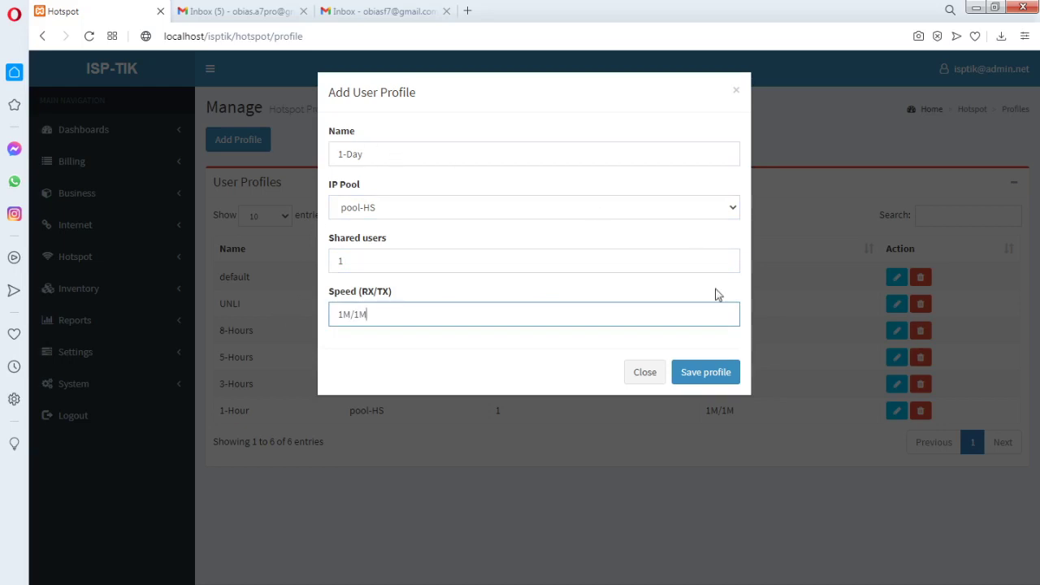
pyautogui.click(707, 373)
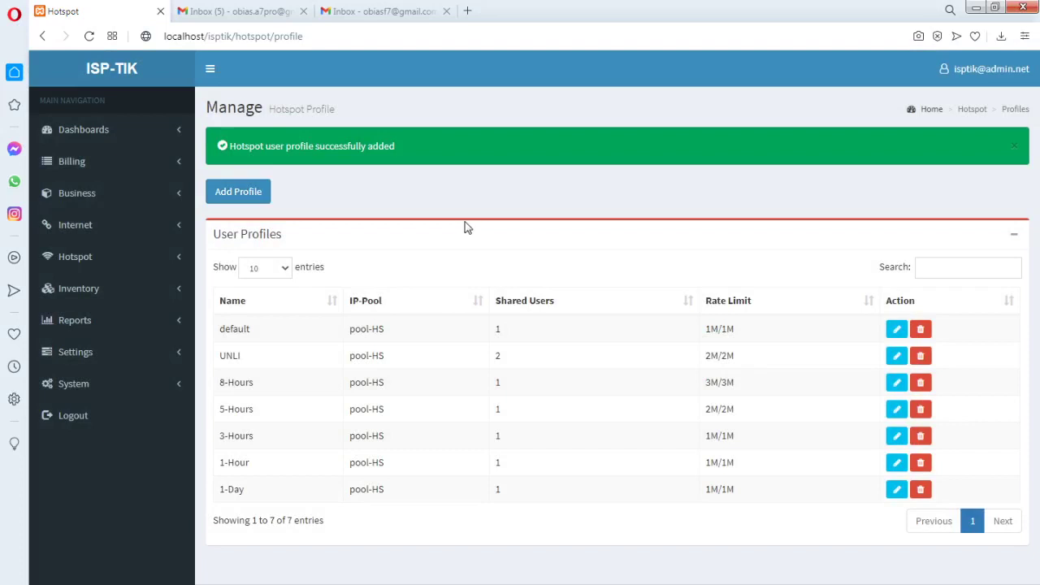
pyautogui.click(169, 261)
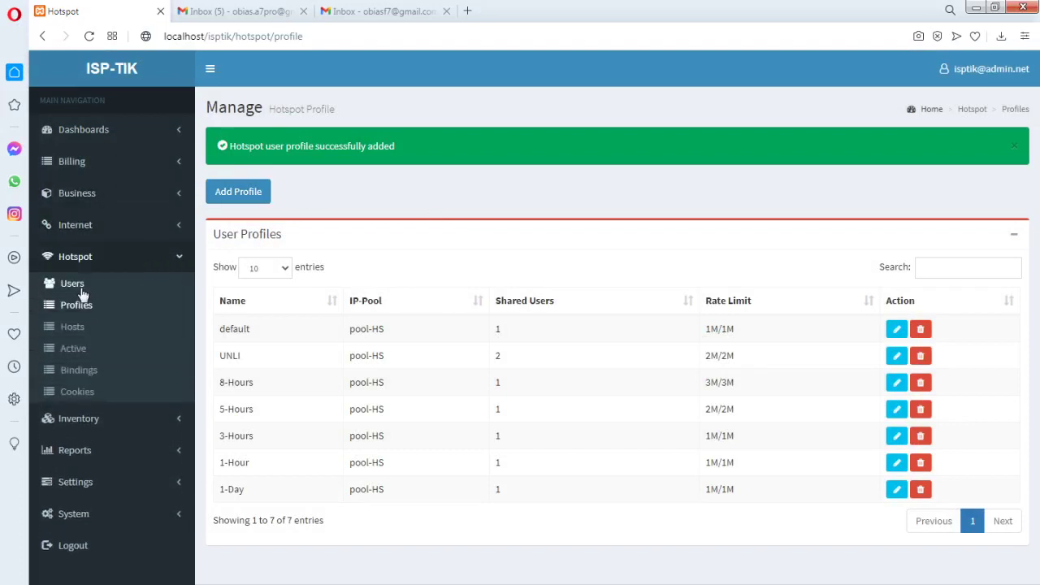
# From Hotspot Users, start a voucher batch on server-HS with the 1-Day profile
pyautogui.click(80, 287)
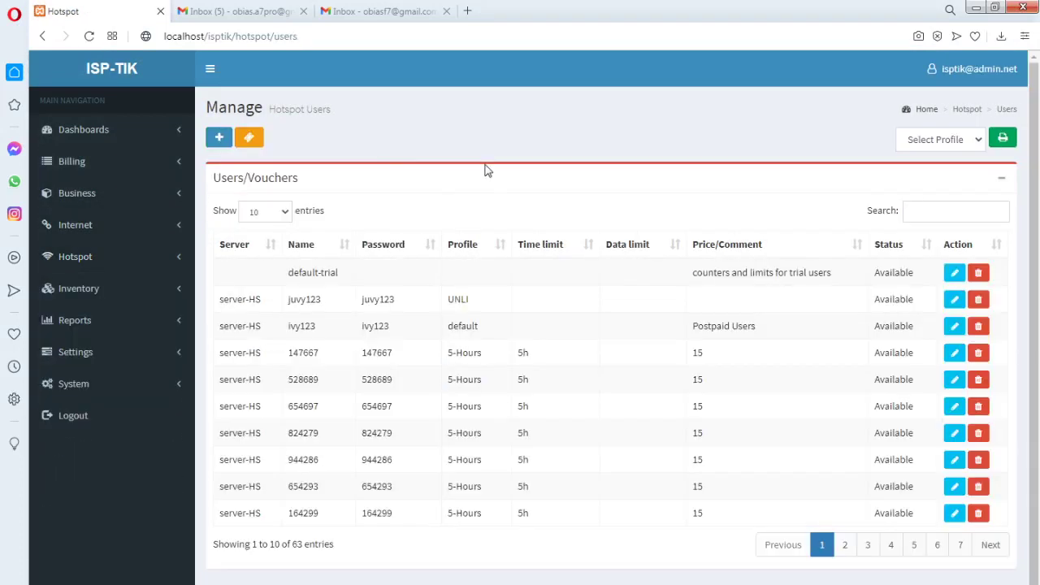
pyautogui.click(258, 140)
pyautogui.click(398, 159)
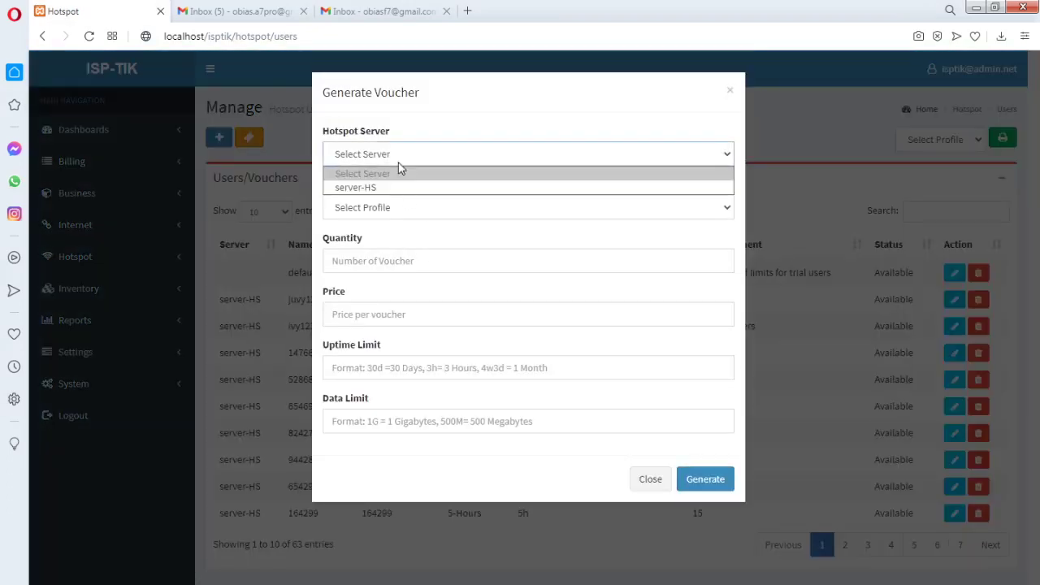
pyautogui.click(378, 187)
pyautogui.click(388, 208)
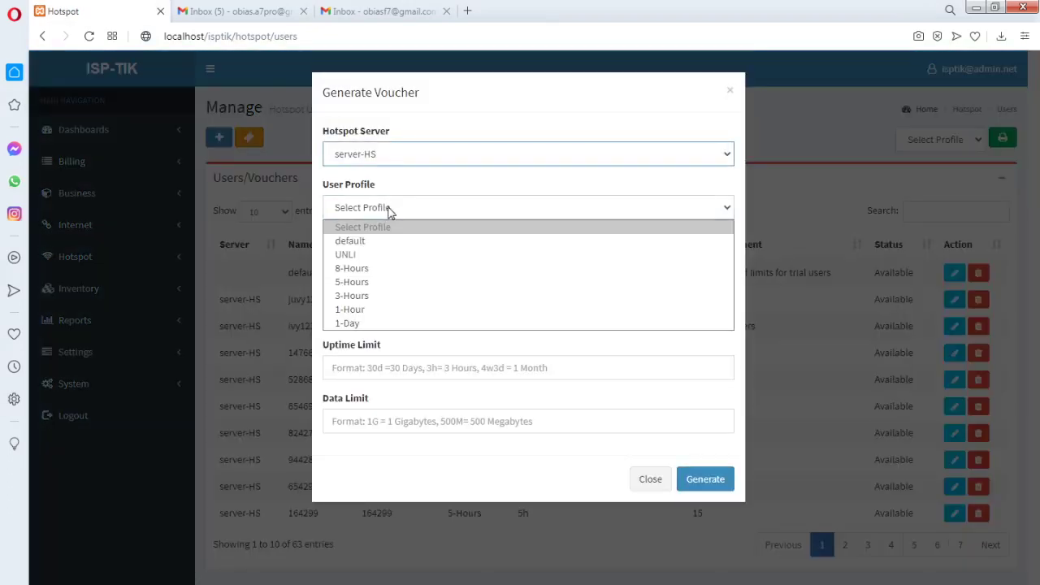
pyautogui.click(370, 324)
# Set quantity 20, price 20 and uptime limit 24h, then generate the vouchers
pyautogui.click(356, 258)
pyautogui.write('20')
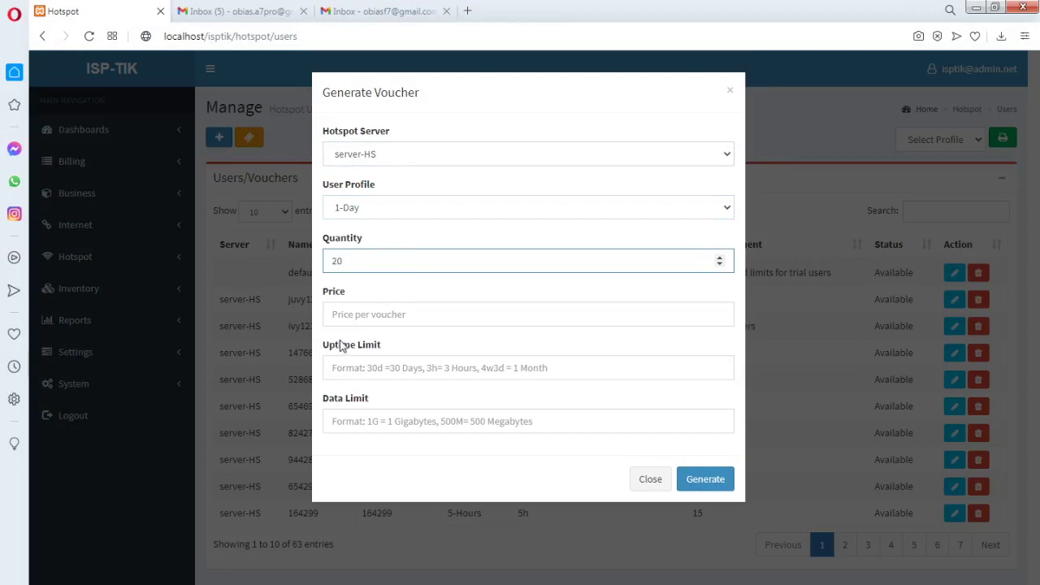
pyautogui.click(347, 320)
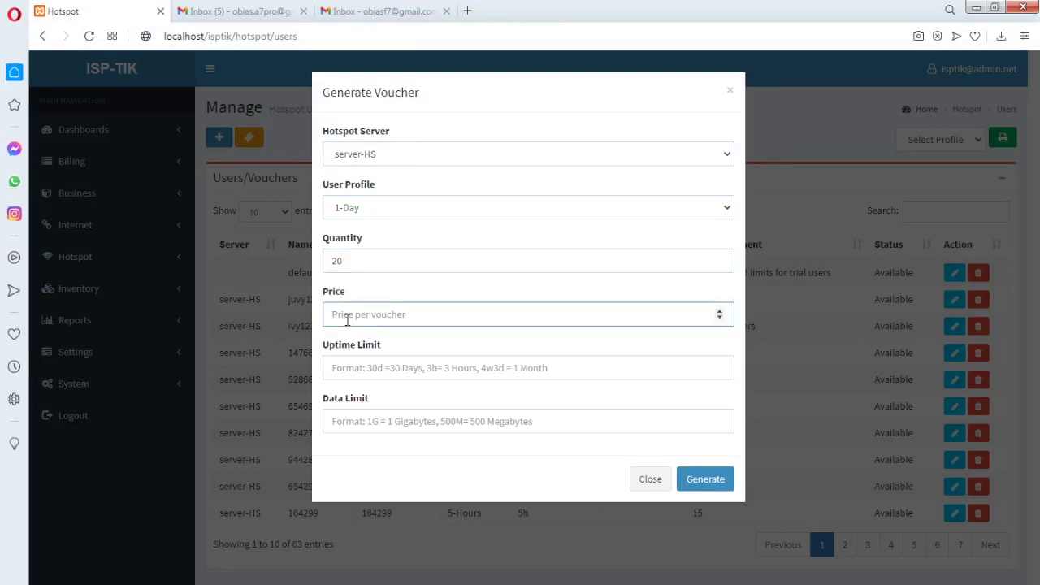
pyautogui.write('2')
pyautogui.press('BackSpace')
pyautogui.write('20')
pyautogui.click(342, 374)
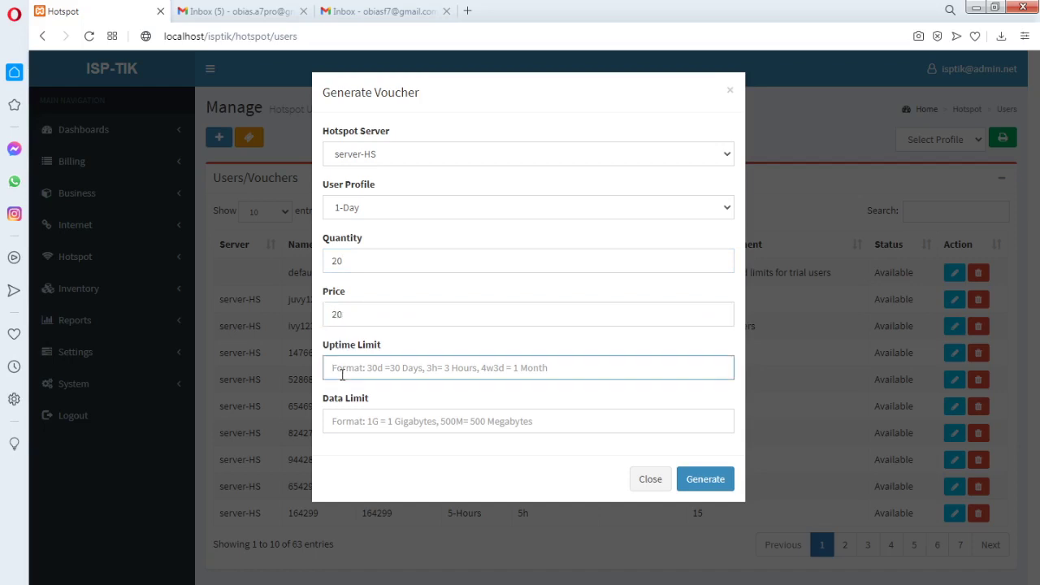
pyautogui.write('24')
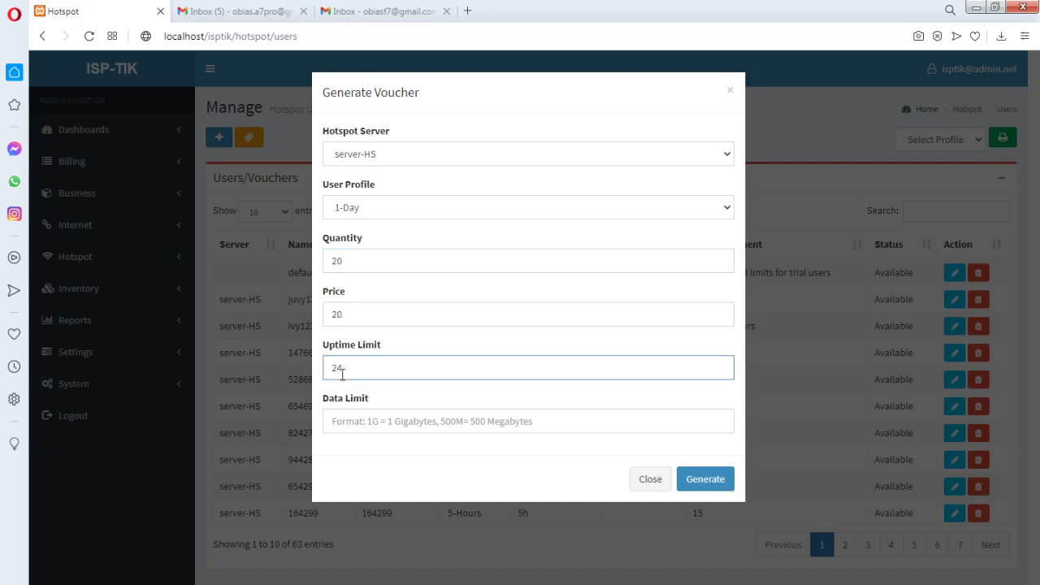
pyautogui.write('h')
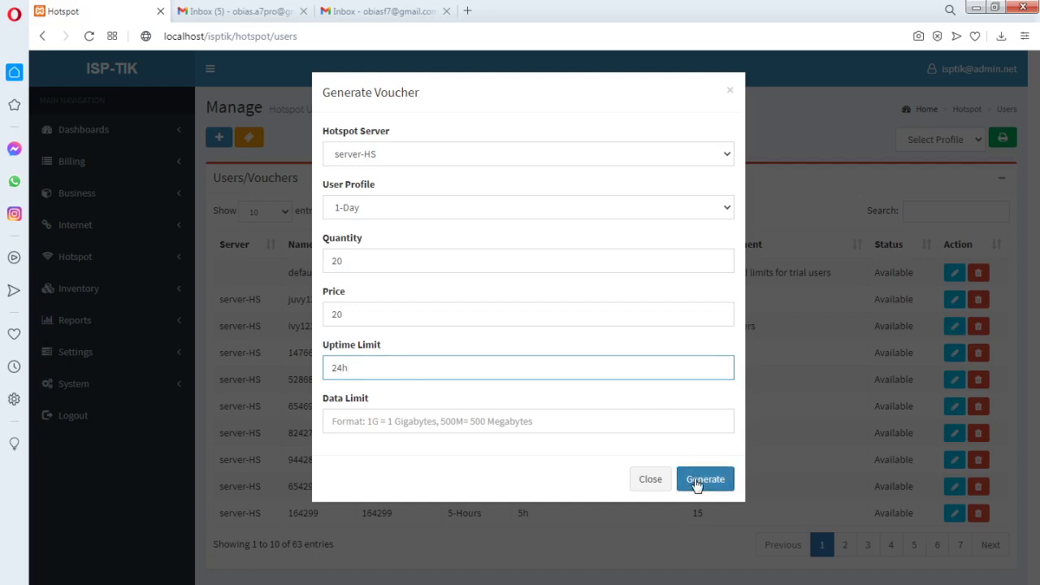
pyautogui.click(696, 482)
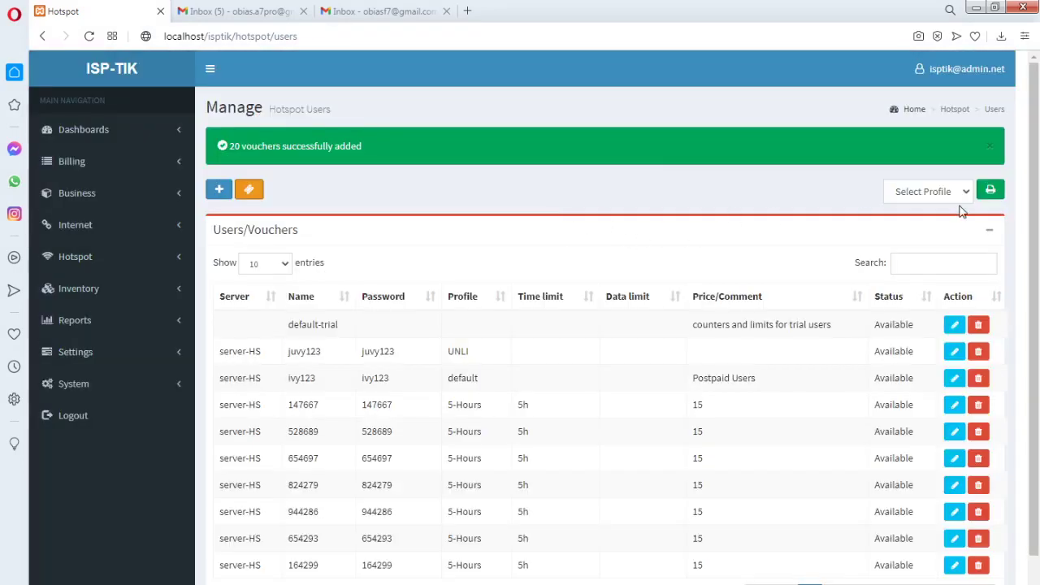
pyautogui.click(962, 195)
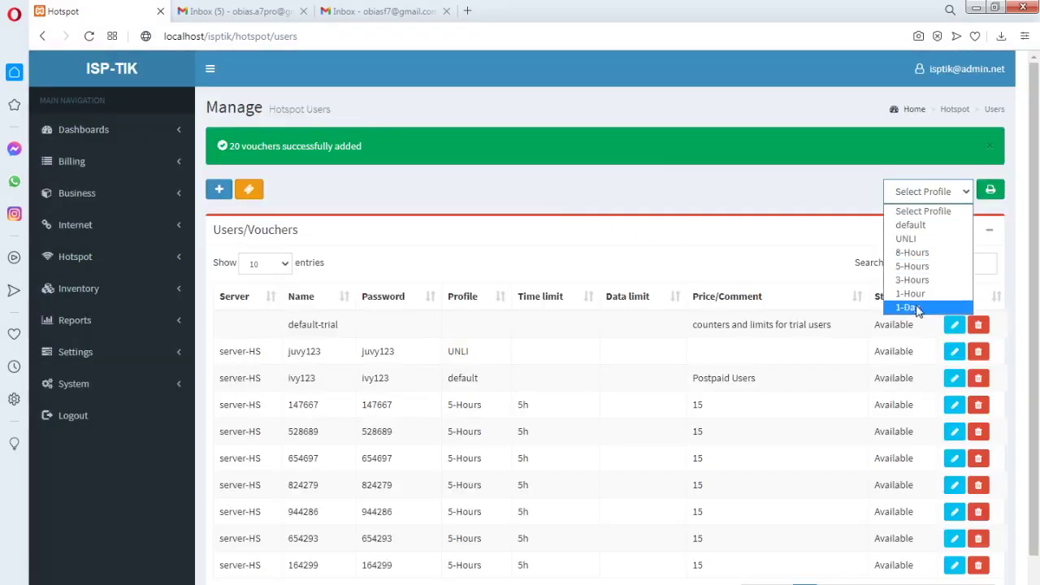
# Print the 1-Day vouchers and look over the sheet of WIFI VOUCHER cards
pyautogui.click(917, 307)
pyautogui.click(990, 192)
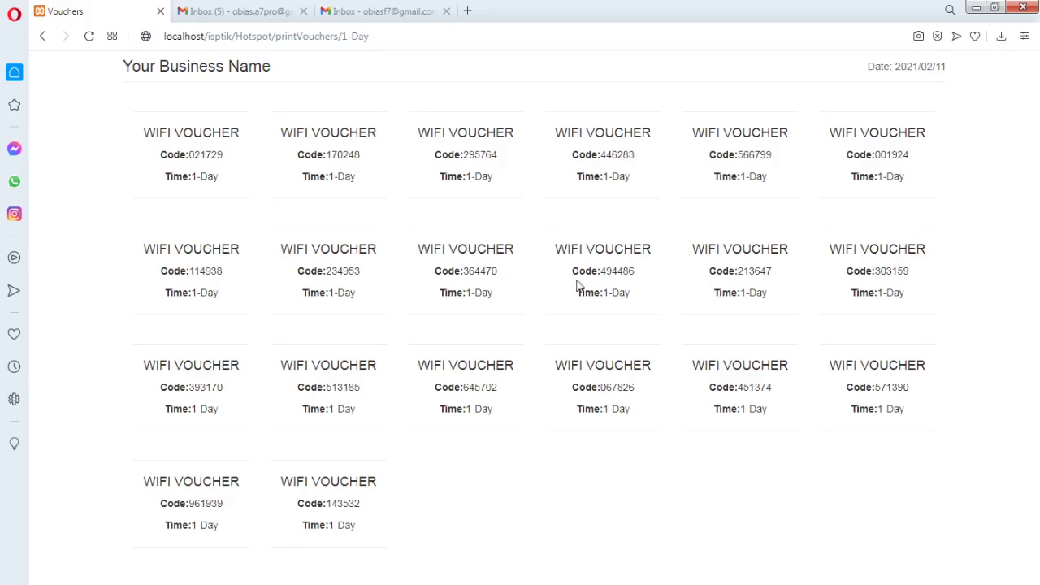
pyautogui.moveTo(385, 531); pyautogui.dragTo(290, 520)
pyautogui.click(482, 268)
pyautogui.moveTo(510, 301); pyautogui.dragTo(151, 133)
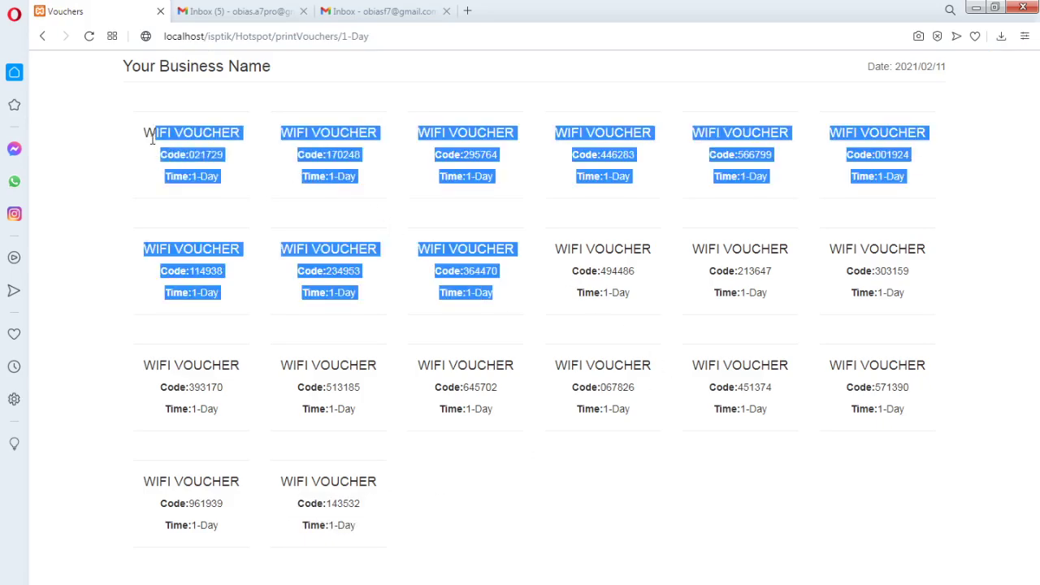
pyautogui.click(633, 208)
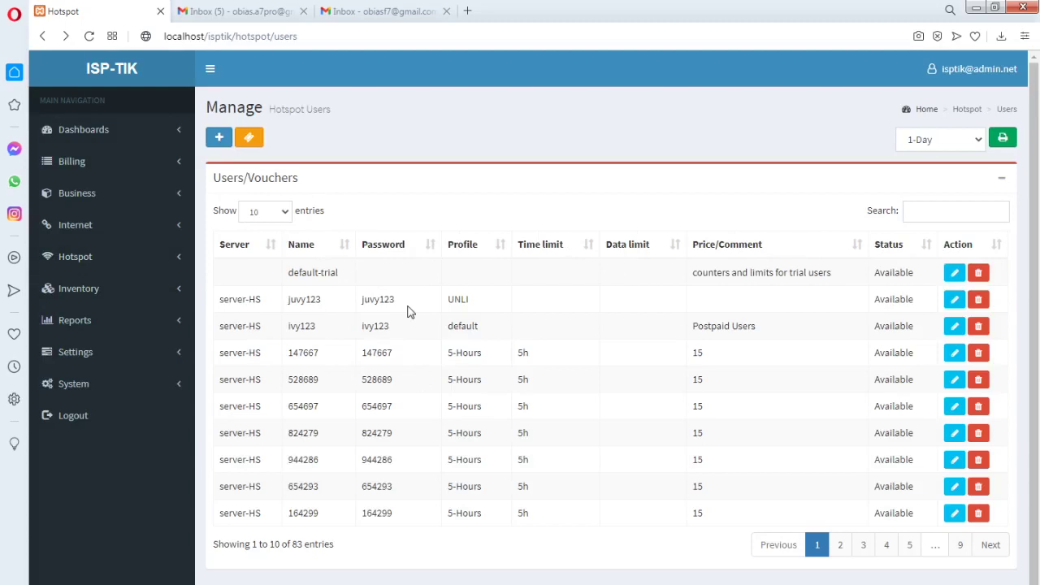
# Toggle the Internet section of the navigation open and closed
pyautogui.click(178, 230)
pyautogui.click(177, 231)
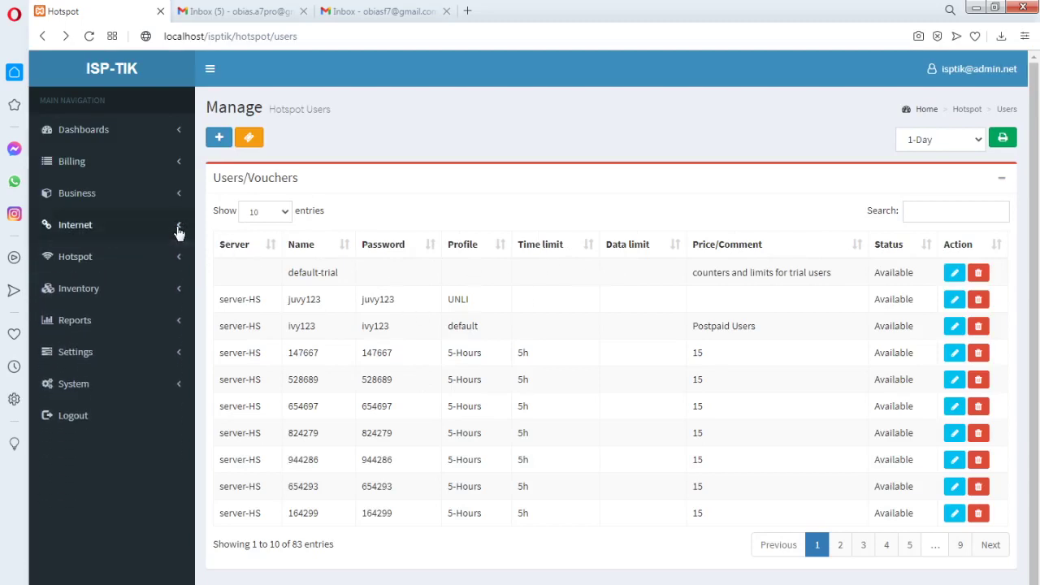
pyautogui.click(177, 230)
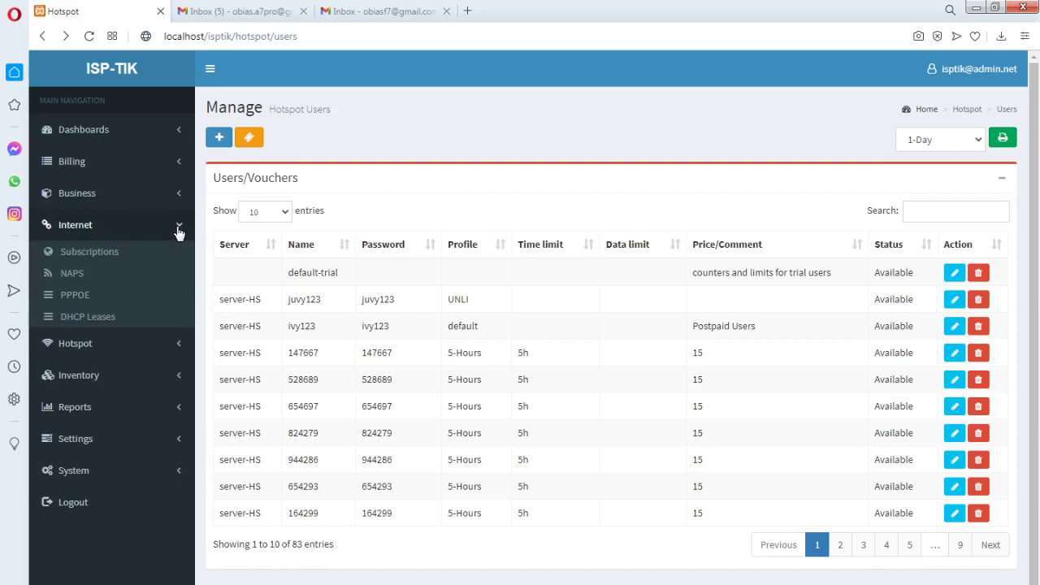
pyautogui.click(179, 231)
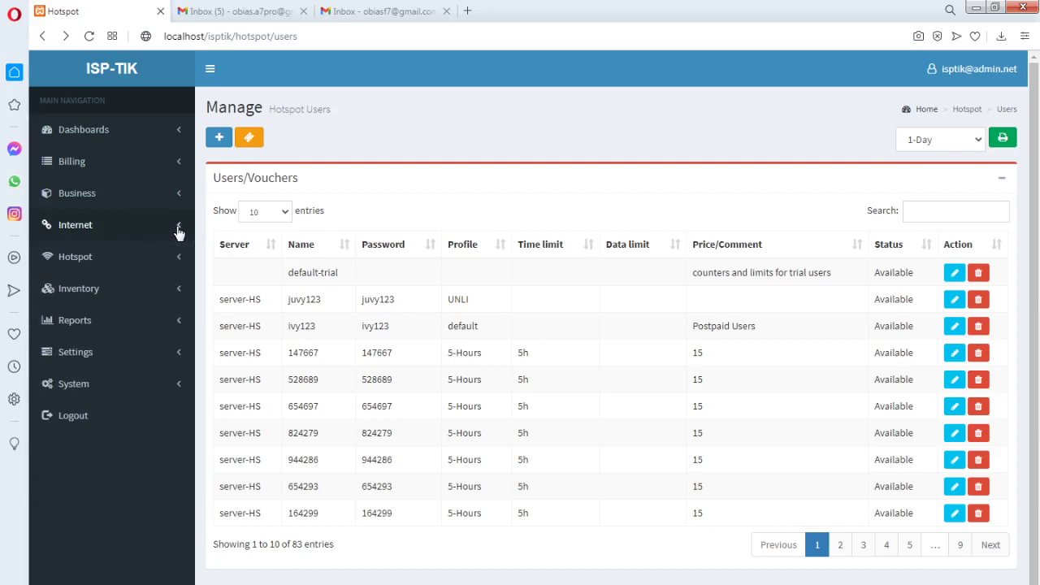
pyautogui.click(179, 231)
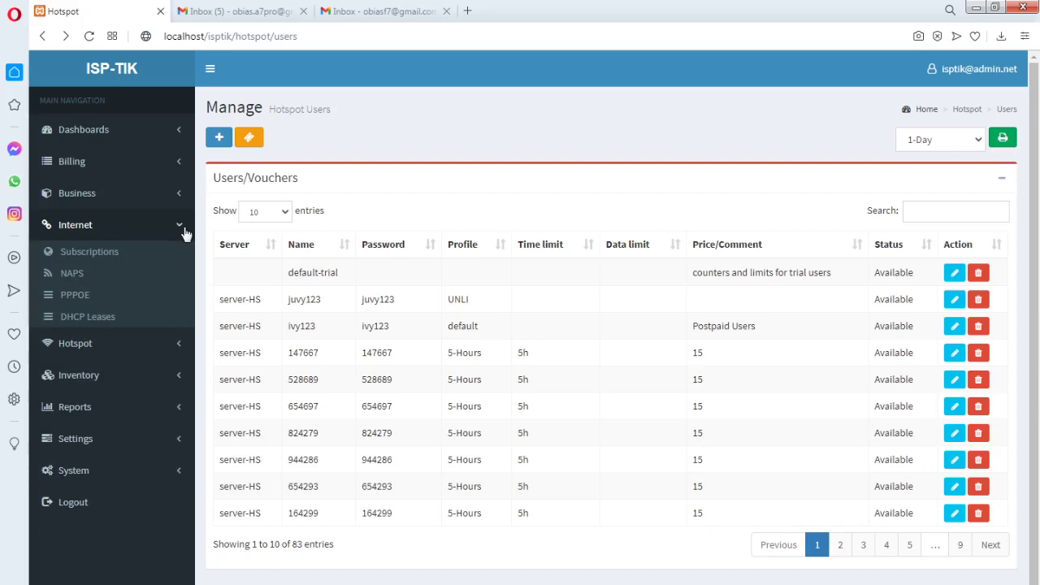
# Check the price 15 on four 8-Hours vouchers in the hotspot users list
pyautogui.scroll(-1, 526, 376)
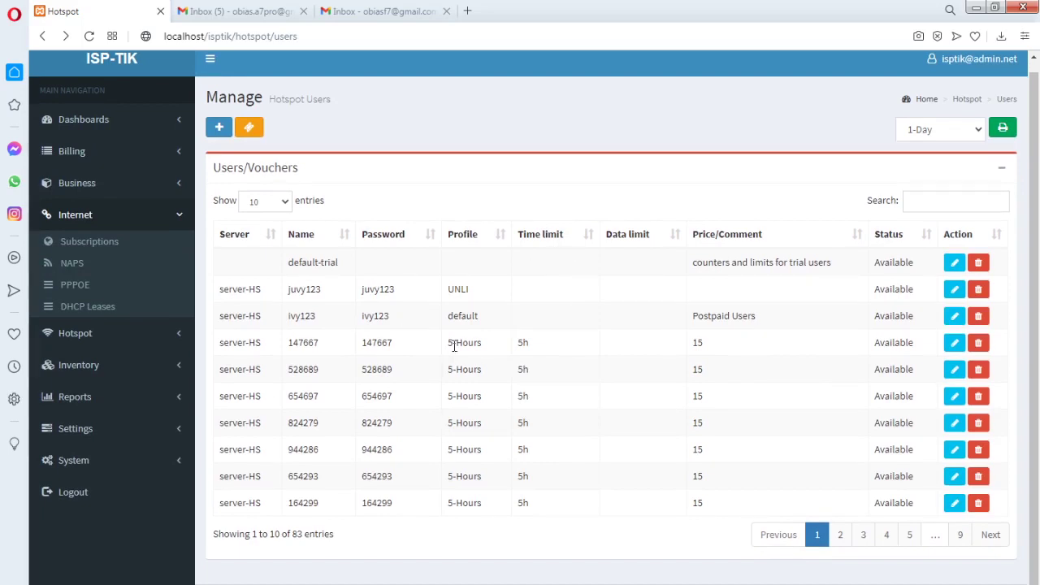
pyautogui.doubleClick(697, 344)
pyautogui.doubleClick(697, 370)
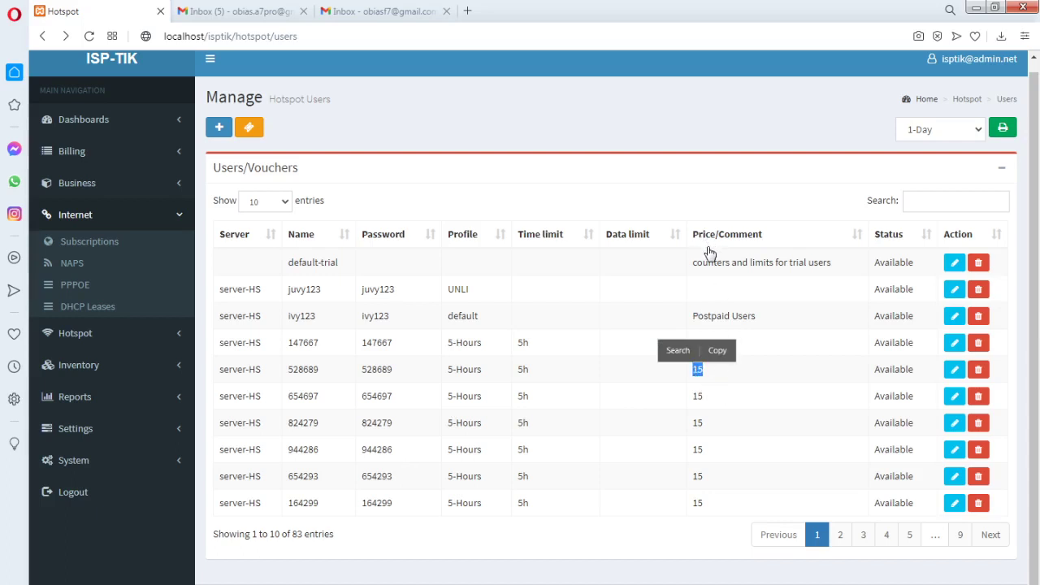
pyautogui.doubleClick(699, 396)
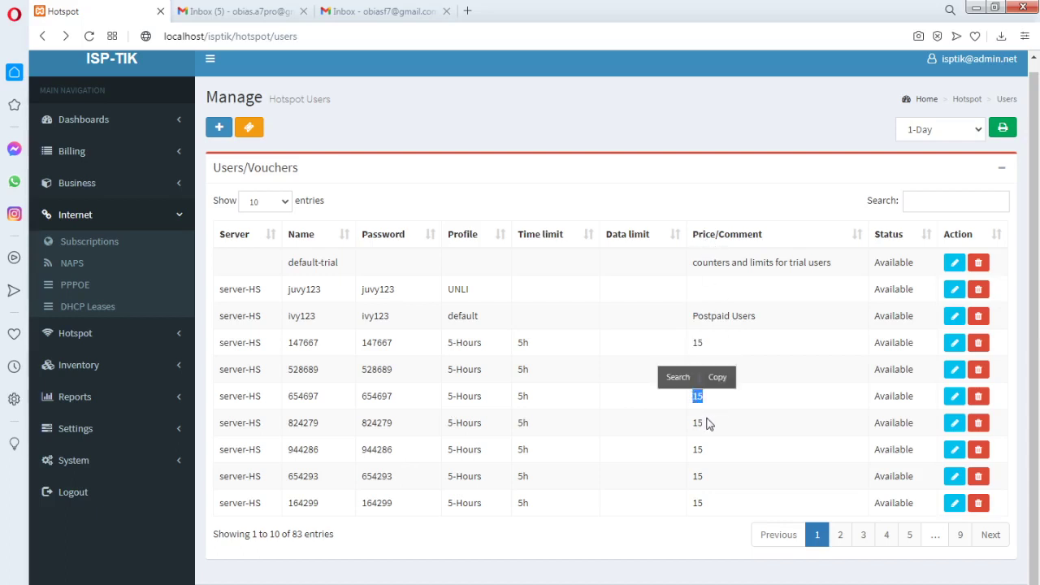
pyautogui.doubleClick(699, 424)
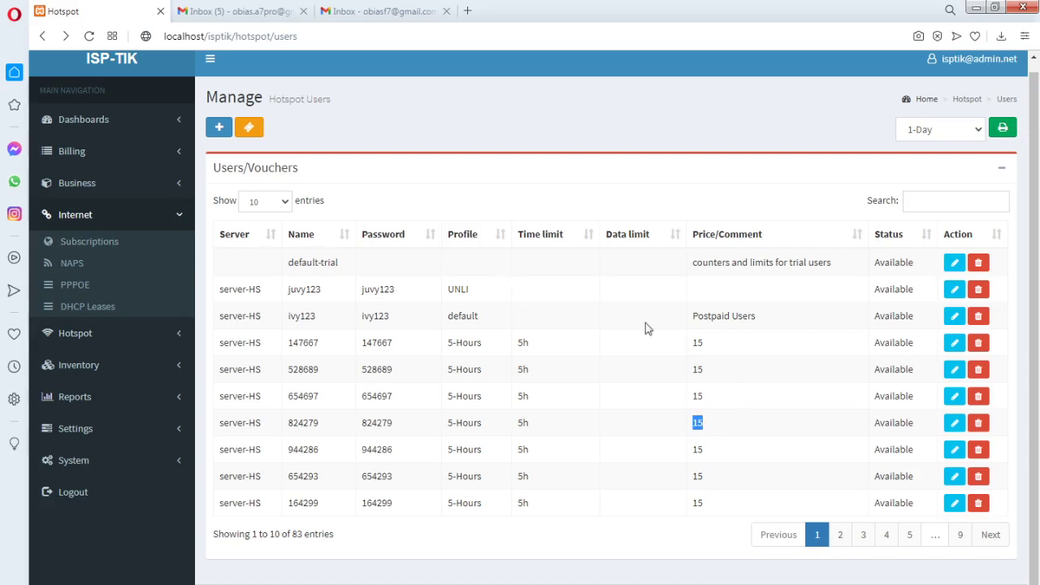
pyautogui.click(583, 305)
pyautogui.scroll(1, 584, 306)
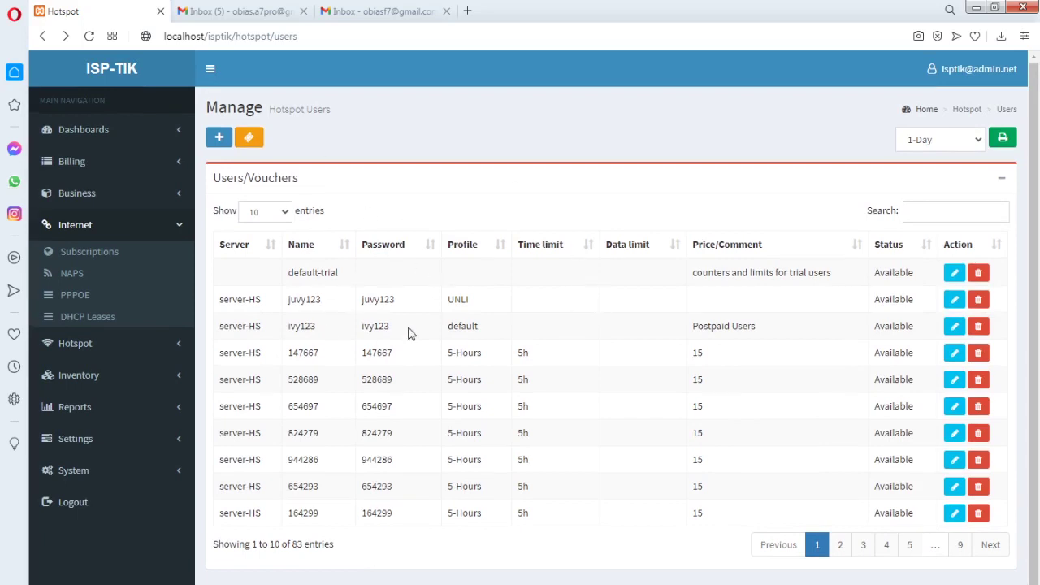
pyautogui.scroll(-1, 450, 279)
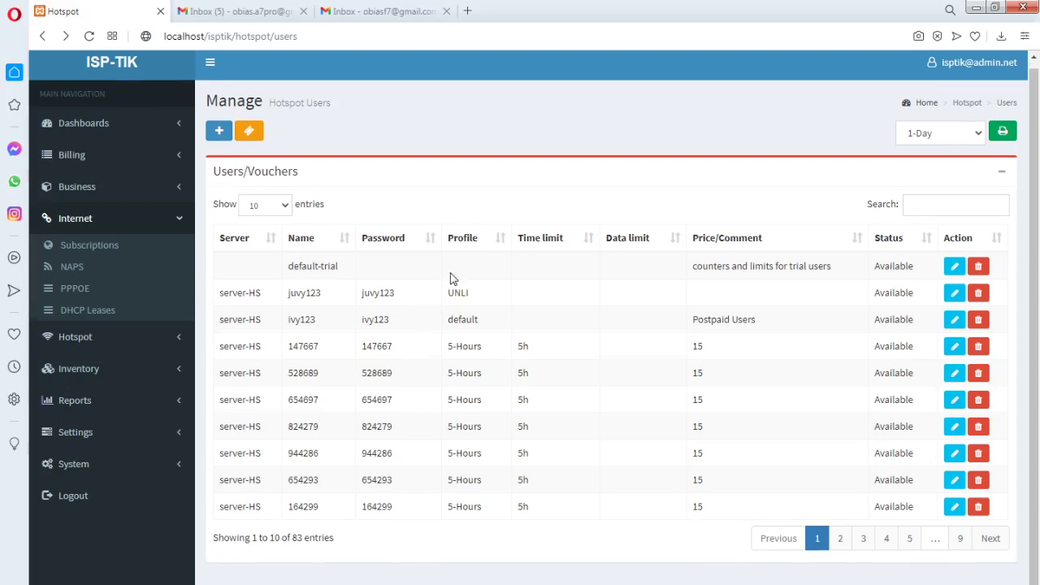
pyautogui.scroll(1, 451, 279)
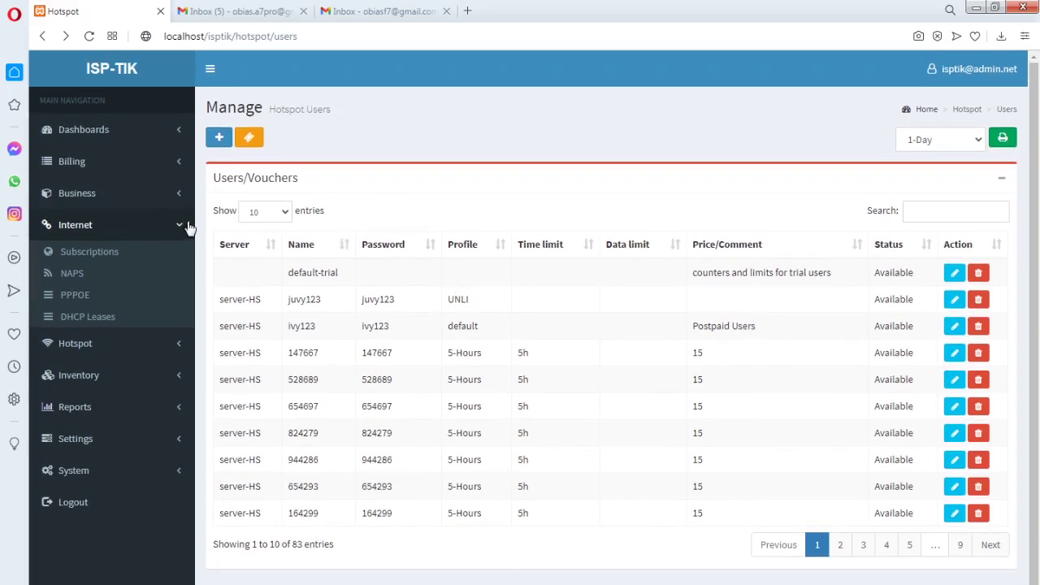
# Expand Billing and Business in the sidebar and open the Transactions page
pyautogui.click(180, 231)
pyautogui.click(181, 232)
pyautogui.click(181, 229)
pyautogui.click(179, 171)
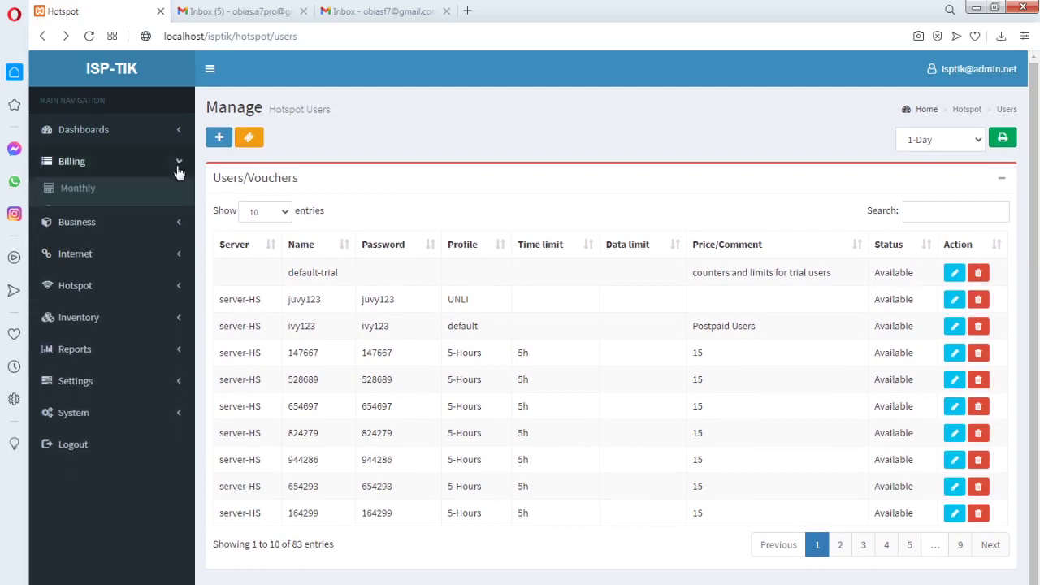
pyautogui.click(176, 243)
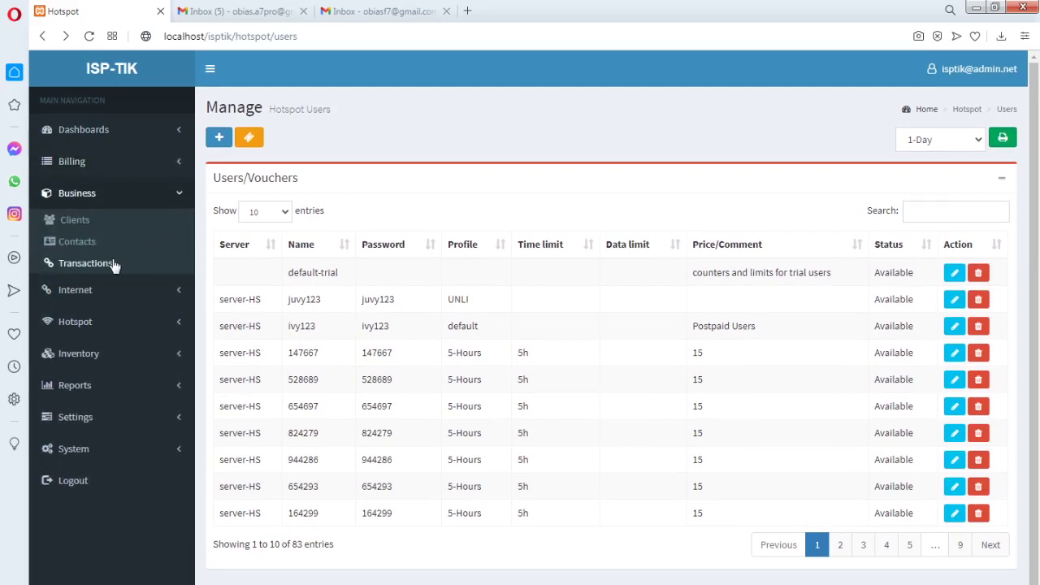
pyautogui.click(111, 265)
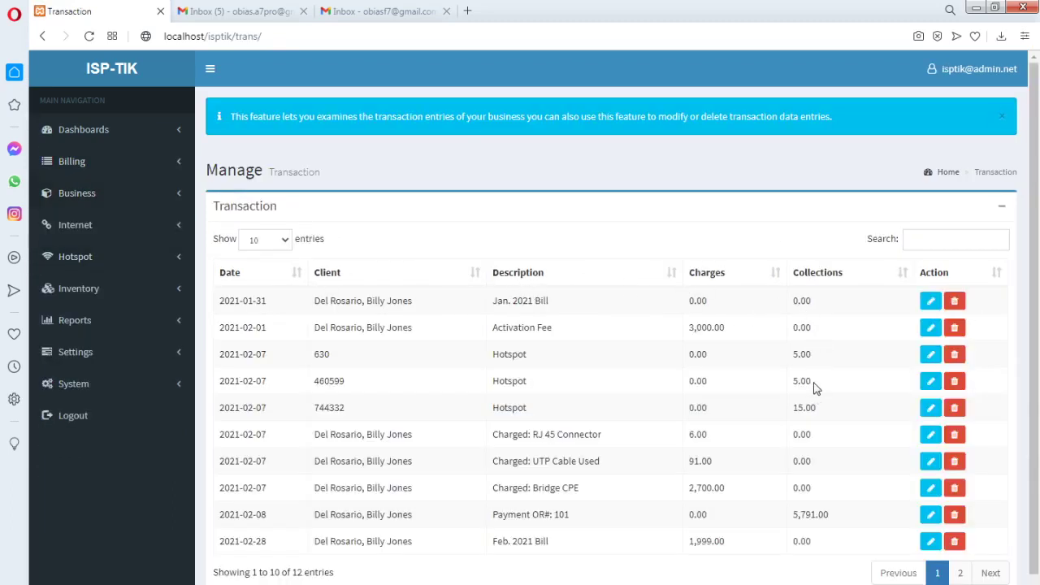
# Note a client's 5.00 collection, then open the Hotspot Bindings page
pyautogui.moveTo(813, 386); pyautogui.dragTo(794, 388)
pyautogui.click(832, 331)
pyautogui.click(172, 264)
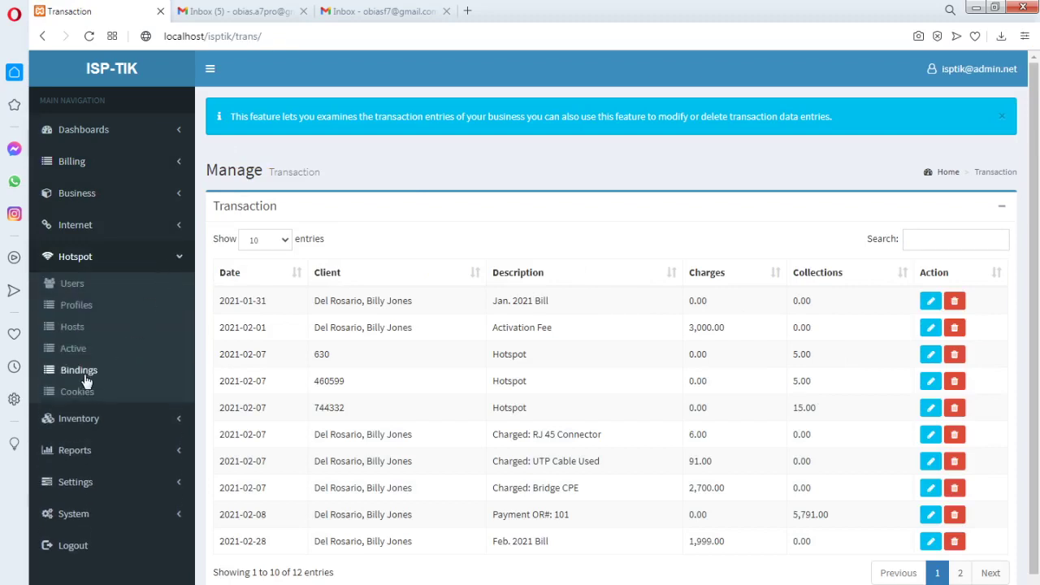
pyautogui.click(81, 377)
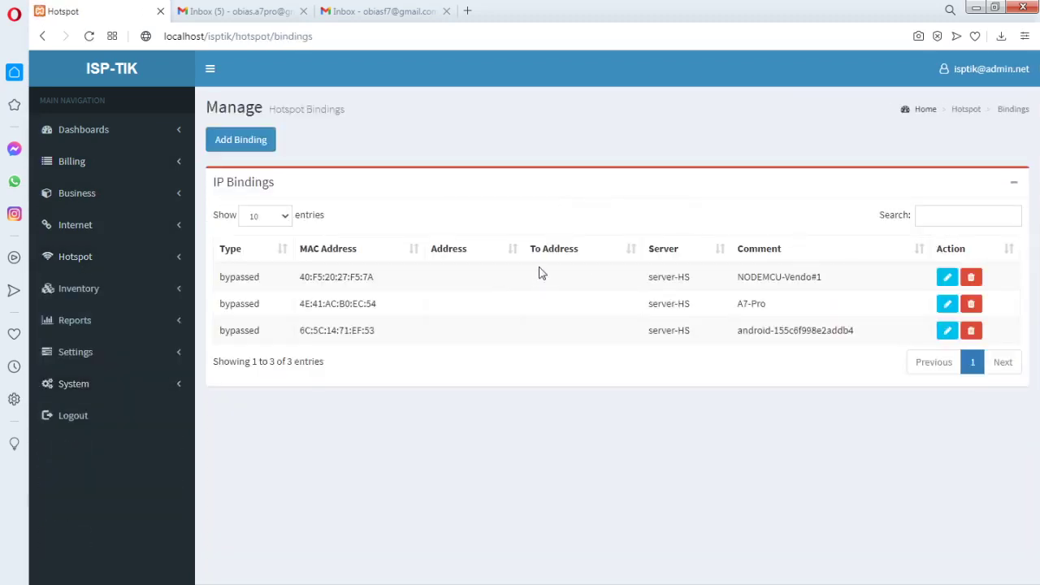
# Review the bindings' comments (NODEMCU-Vendo#1, android), then open Hotspot Cookies
pyautogui.moveTo(824, 284); pyautogui.dragTo(734, 284)
pyautogui.click(809, 297)
pyautogui.moveTo(825, 282); pyautogui.dragTo(746, 281)
pyautogui.click(796, 311)
pyautogui.moveTo(824, 284); pyautogui.dragTo(742, 305)
pyautogui.moveTo(855, 333); pyautogui.dragTo(741, 331)
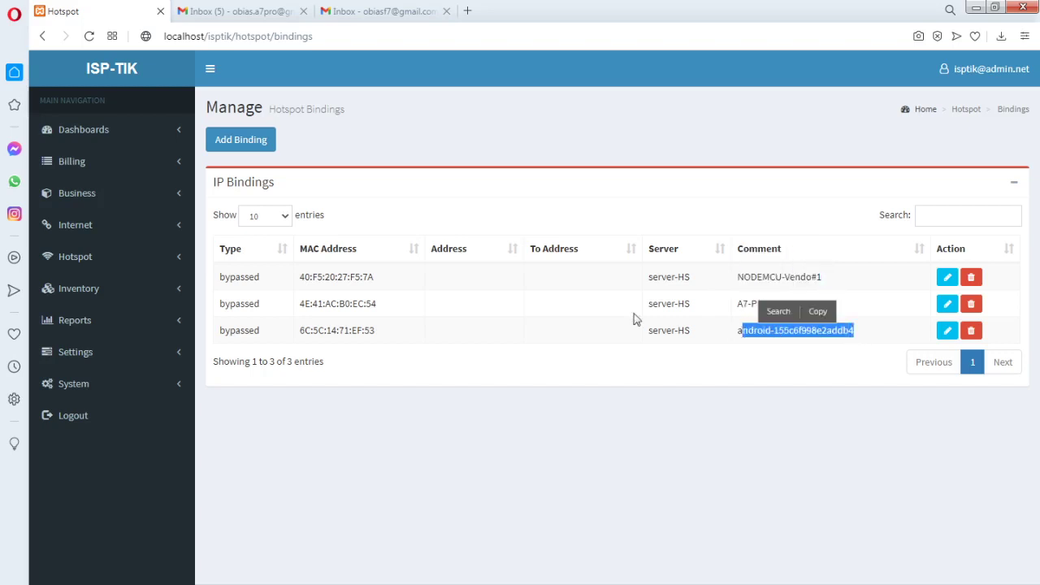
pyautogui.click(178, 262)
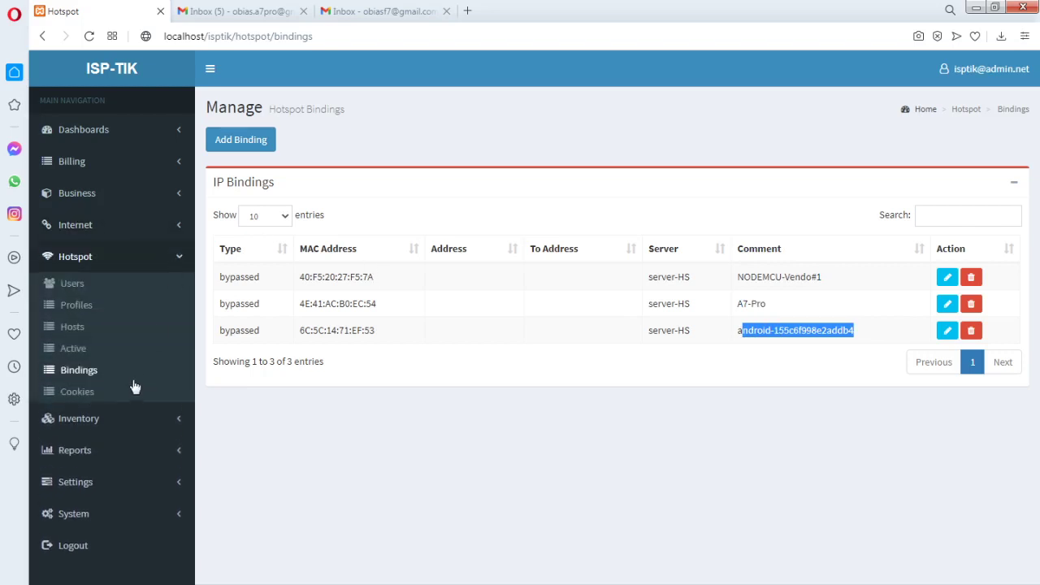
pyautogui.click(86, 393)
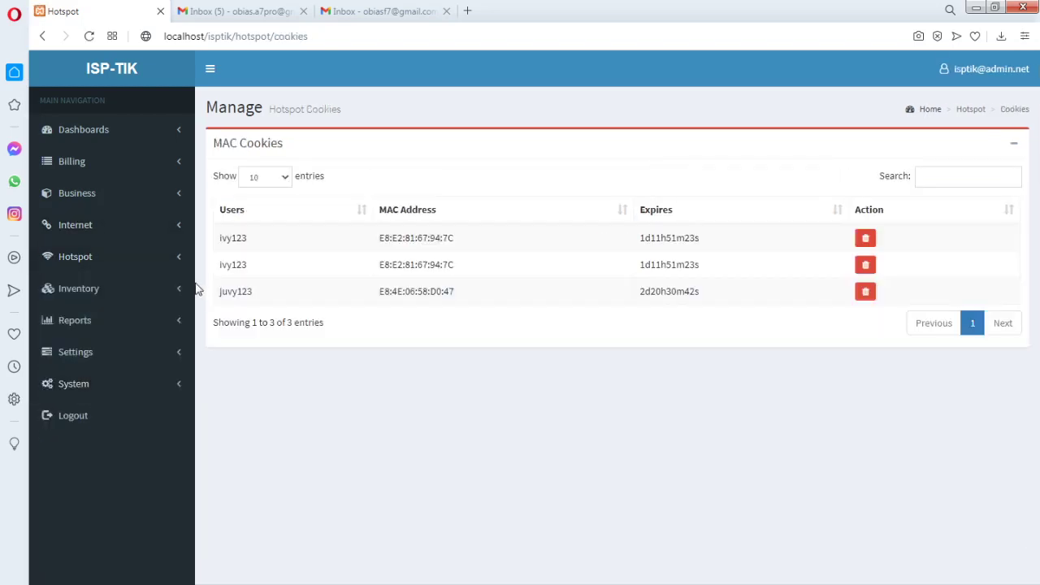
# Return to Hotspot Users and check the Select Profile dropdown without choosing
pyautogui.click(181, 264)
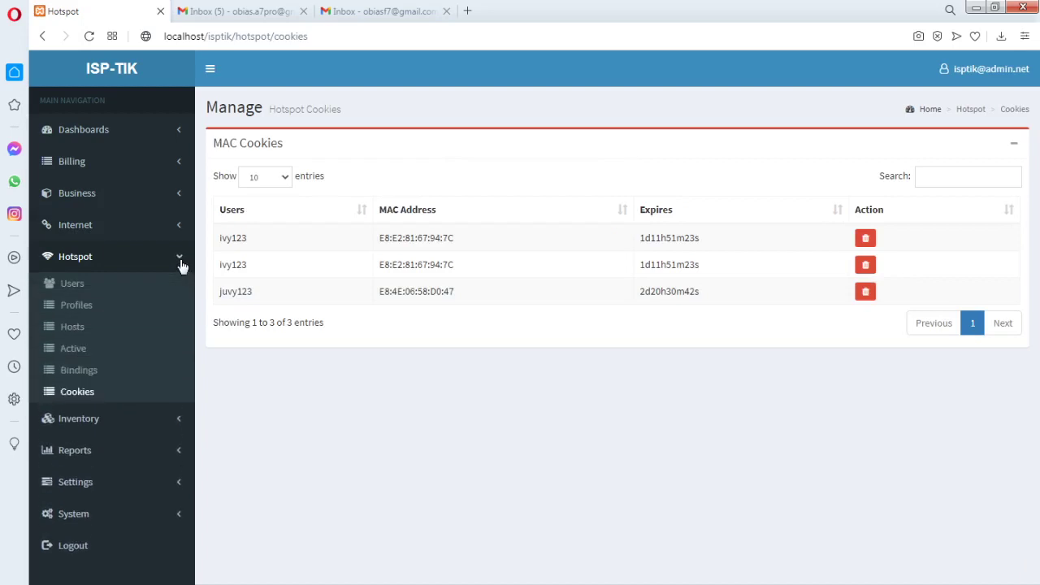
pyautogui.click(82, 285)
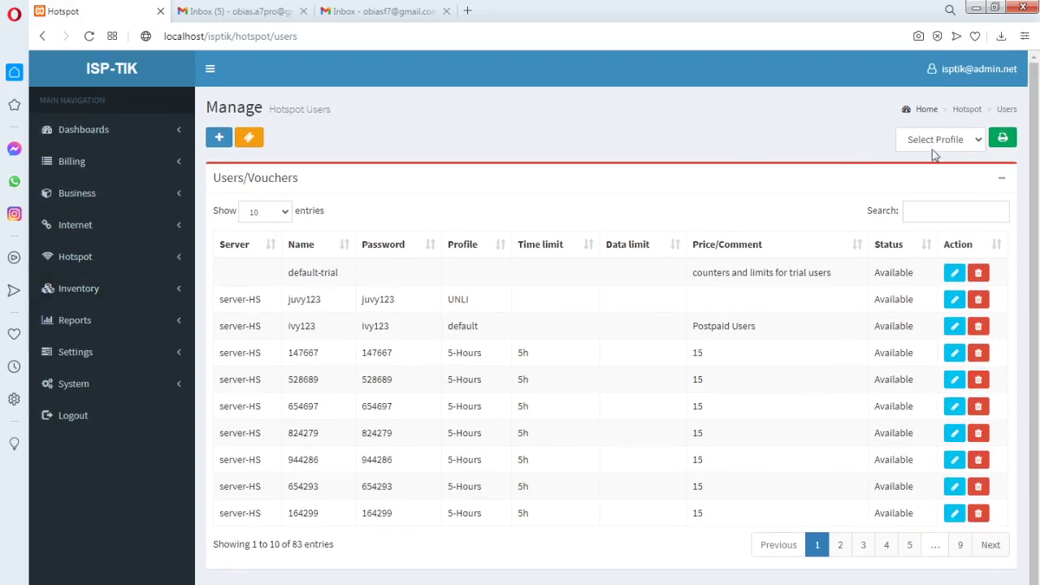
pyautogui.click(940, 148)
pyautogui.click(803, 158)
# Expand Billing, Business and Inventory, then open the Materials page
pyautogui.click(175, 163)
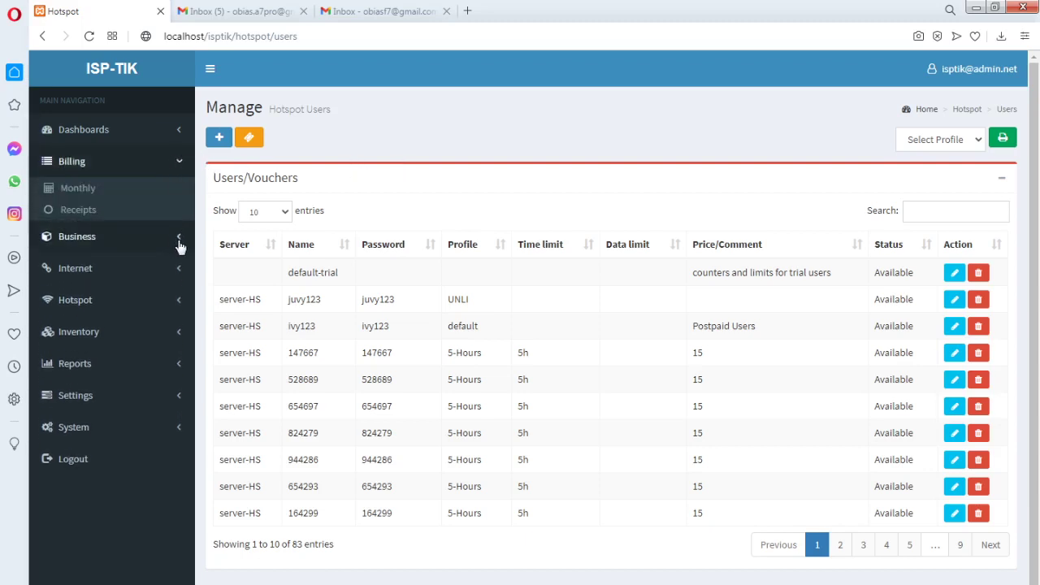
pyautogui.click(178, 239)
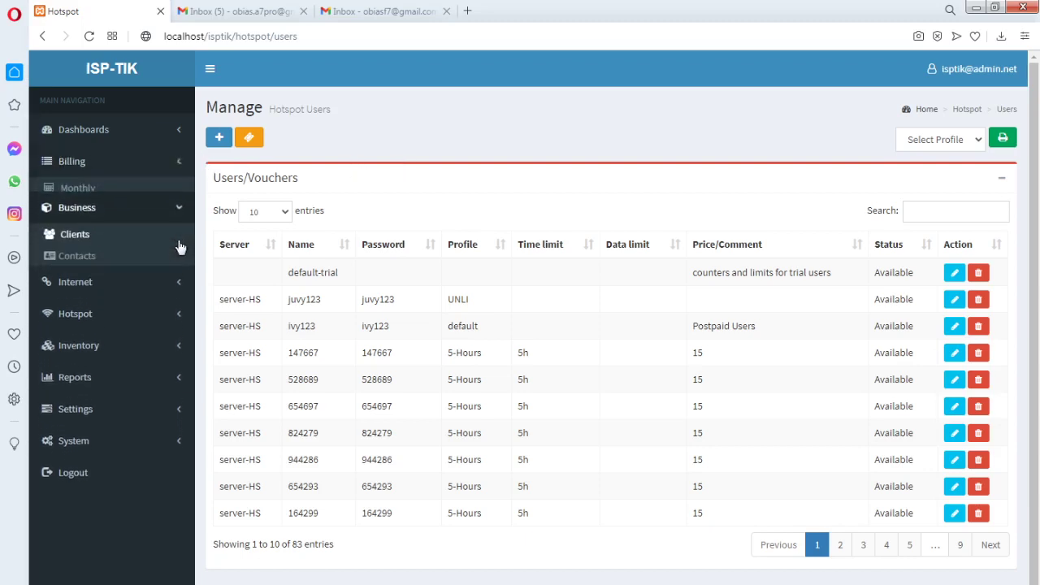
pyautogui.click(178, 353)
pyautogui.click(89, 321)
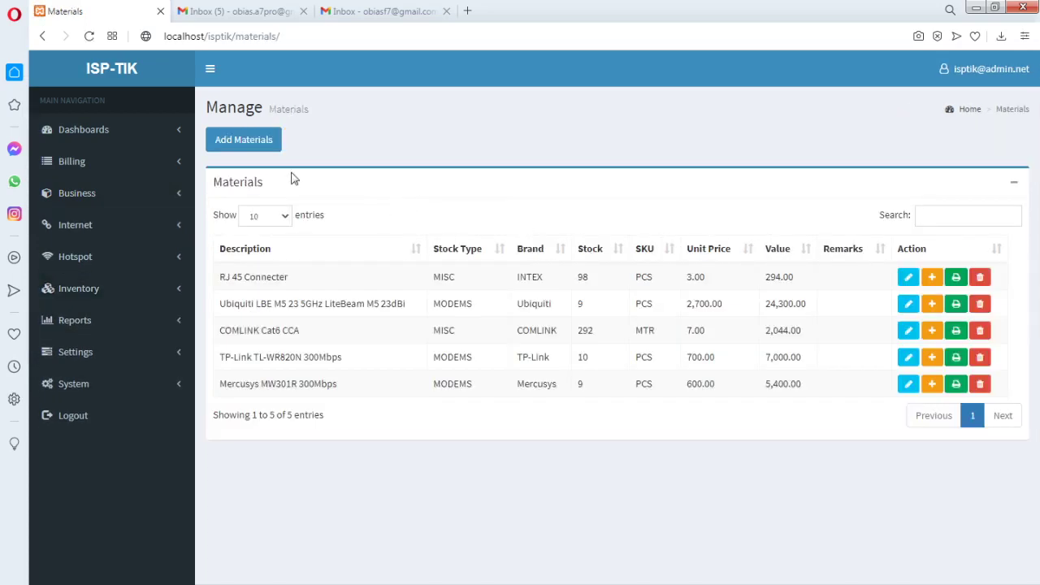
# In a new Add Materials form, try MODEMS and then MISC as the classification
pyautogui.click(254, 144)
pyautogui.click(508, 156)
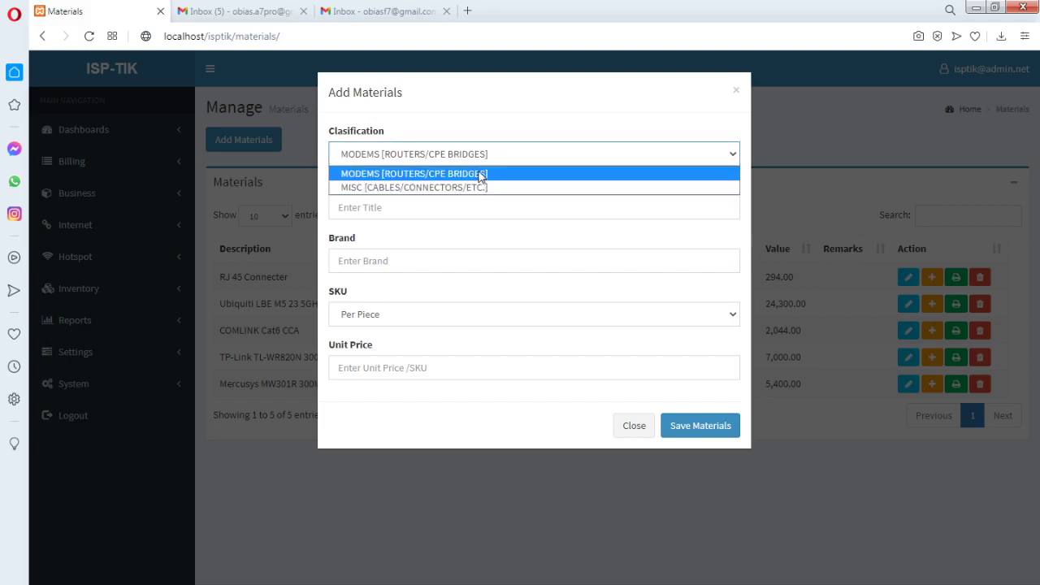
pyautogui.click(480, 175)
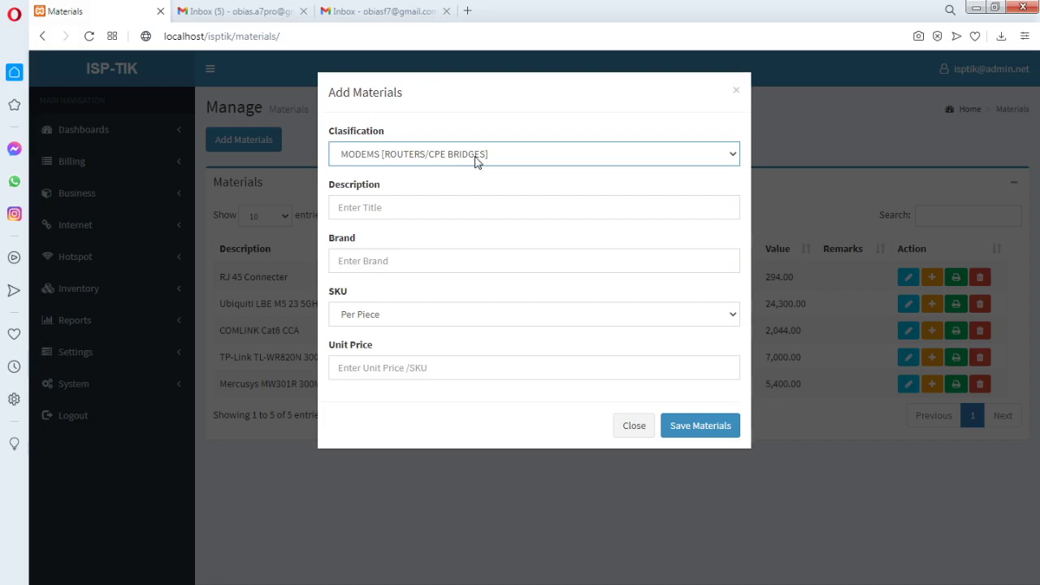
pyautogui.click(477, 162)
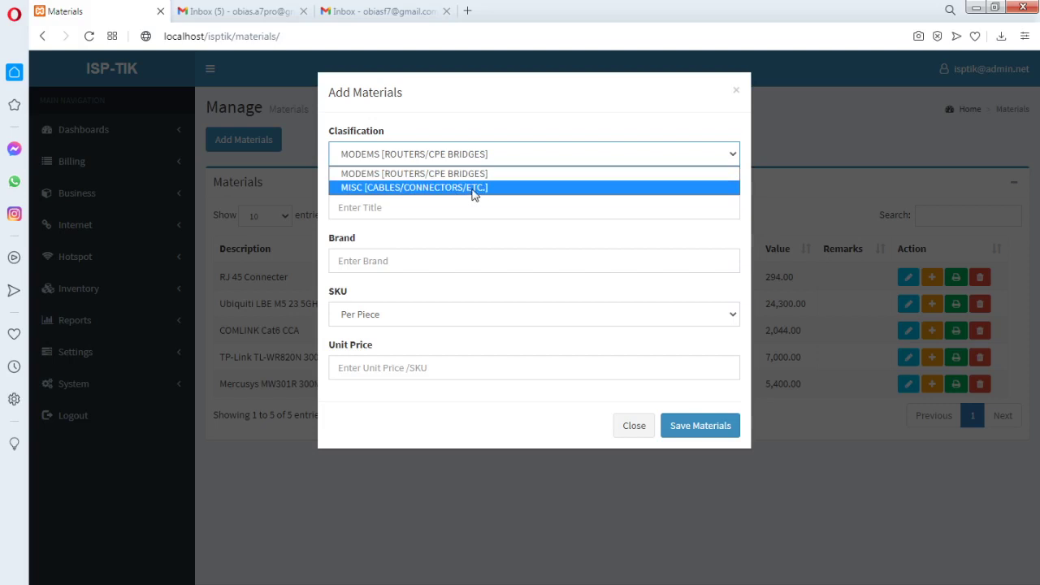
pyautogui.click(475, 187)
pyautogui.click(473, 159)
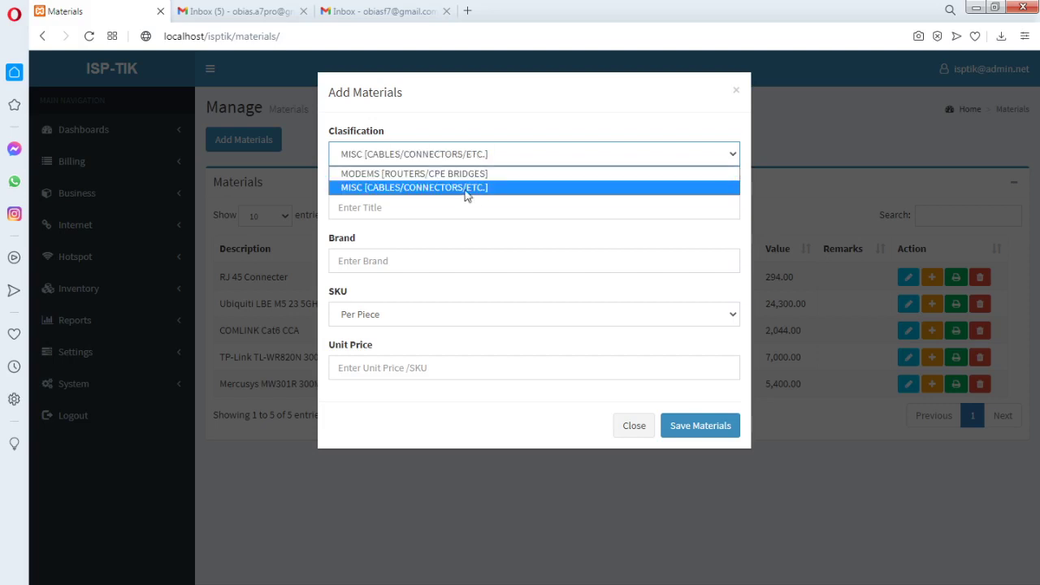
pyautogui.click(469, 188)
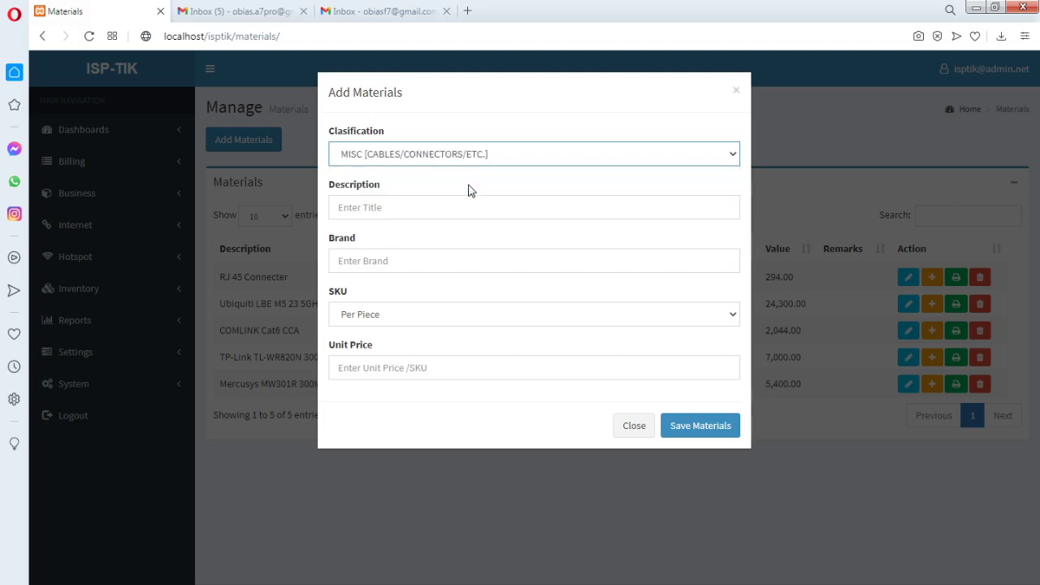
# Discard the unsaved material form and print the RJ 45 Connecter transaction history
pyautogui.click(382, 206)
pyautogui.click(648, 436)
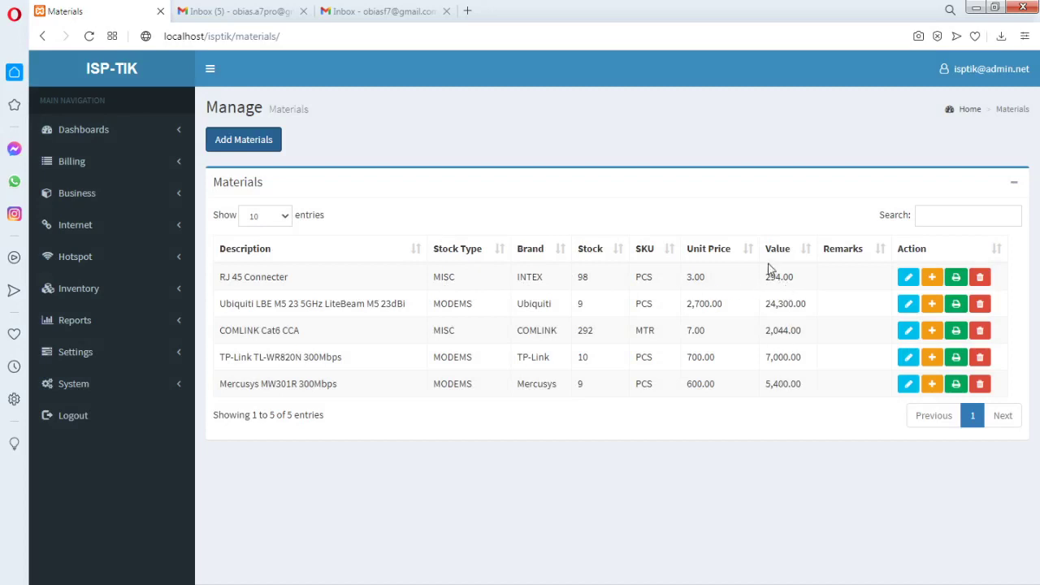
pyautogui.click(957, 280)
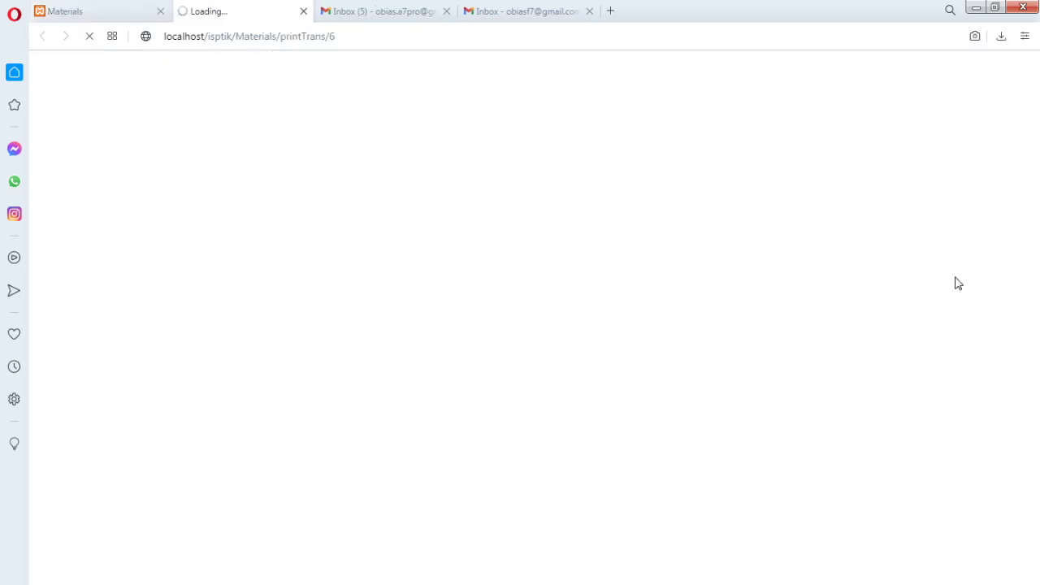
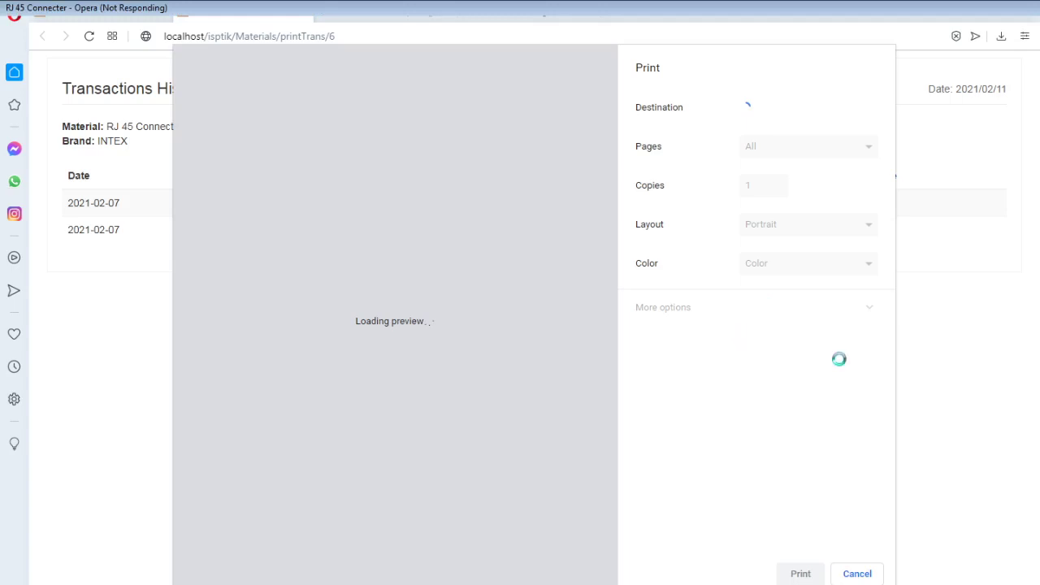
# Dismiss the print preview and highlight the Shopee Order Manila row's credit and balance of 100
pyautogui.click(866, 579)
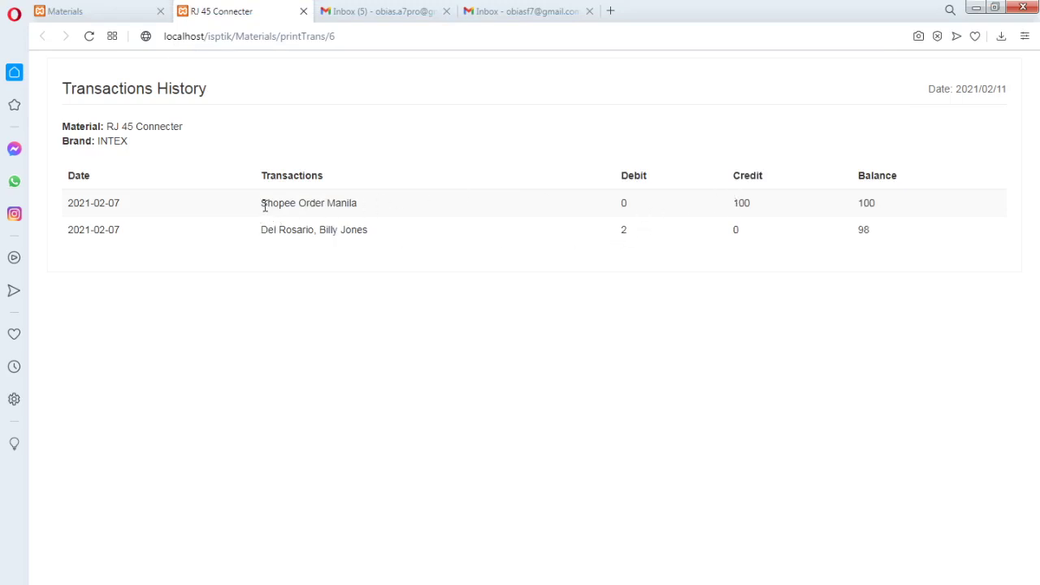
pyautogui.moveTo(263, 206); pyautogui.dragTo(360, 209)
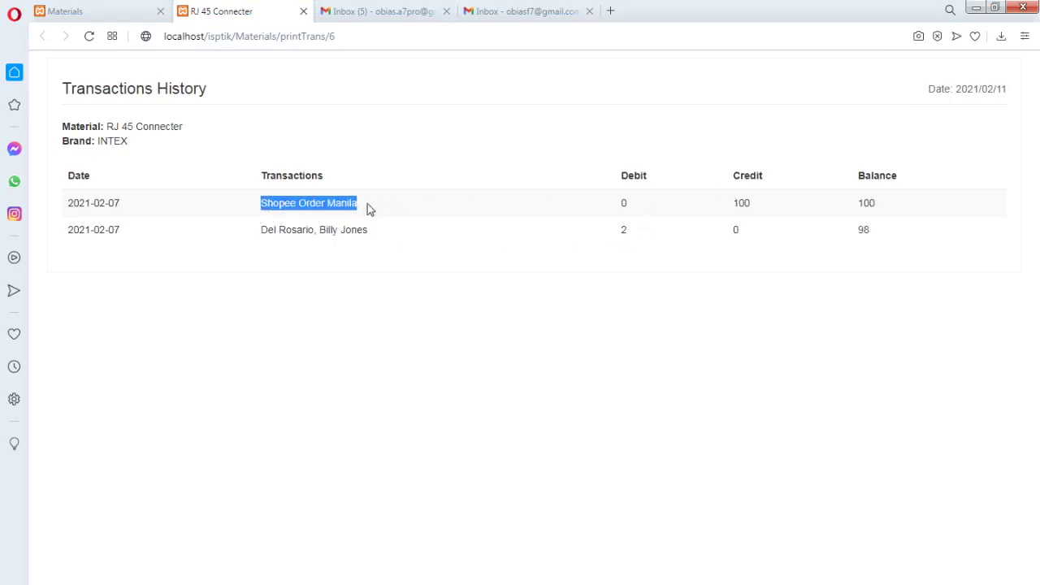
pyautogui.moveTo(735, 204); pyautogui.dragTo(753, 204)
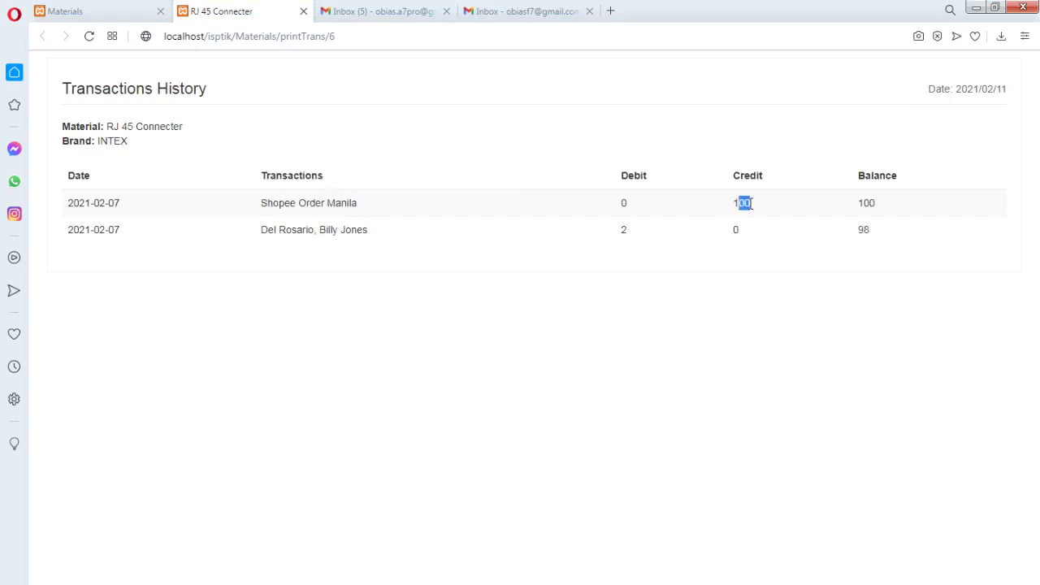
pyautogui.moveTo(858, 204); pyautogui.dragTo(875, 205)
# Highlight the second transaction's debit, client name and balance of 98, then close the RJ 45 Connecter tab
pyautogui.moveTo(622, 234); pyautogui.dragTo(627, 234)
pyautogui.moveTo(260, 234); pyautogui.dragTo(370, 232)
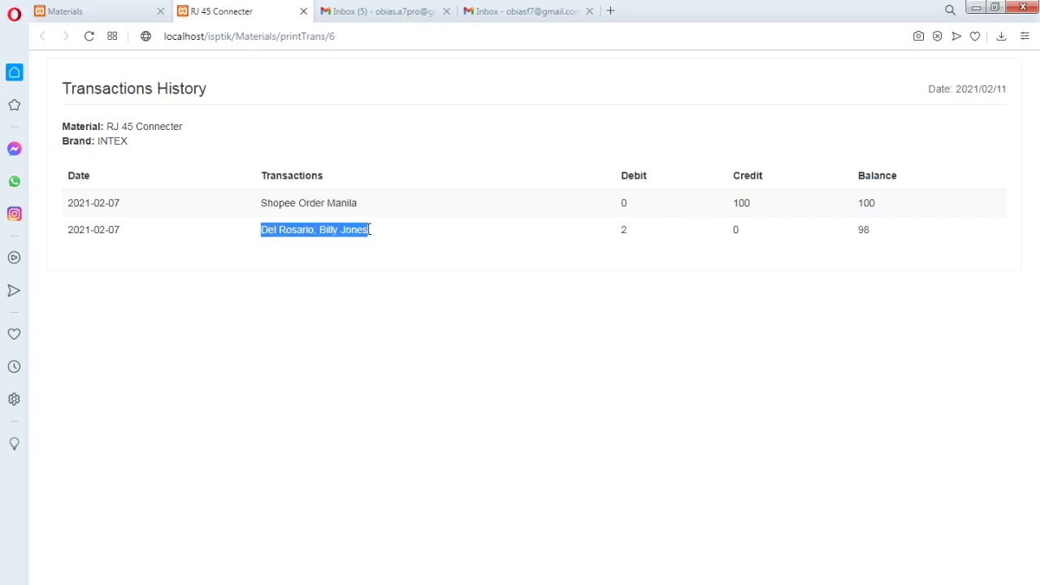
pyautogui.click(624, 231)
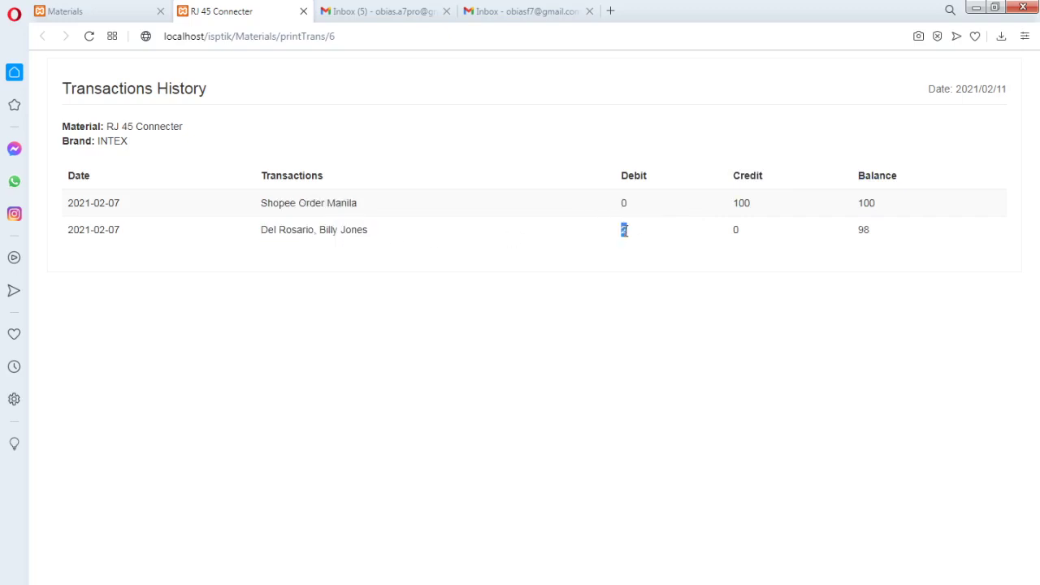
pyautogui.moveTo(857, 230); pyautogui.dragTo(872, 236)
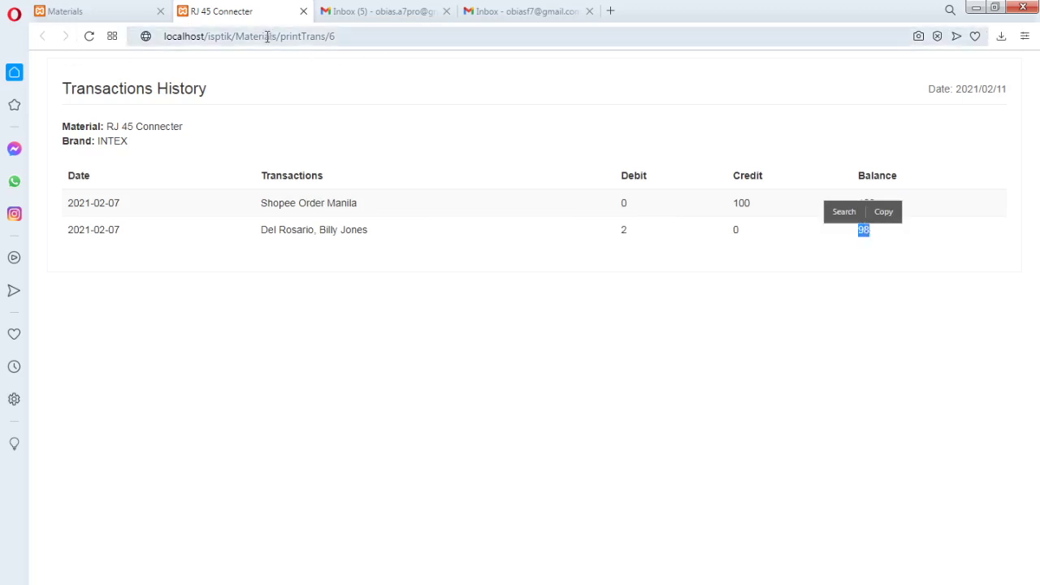
pyautogui.click(304, 11)
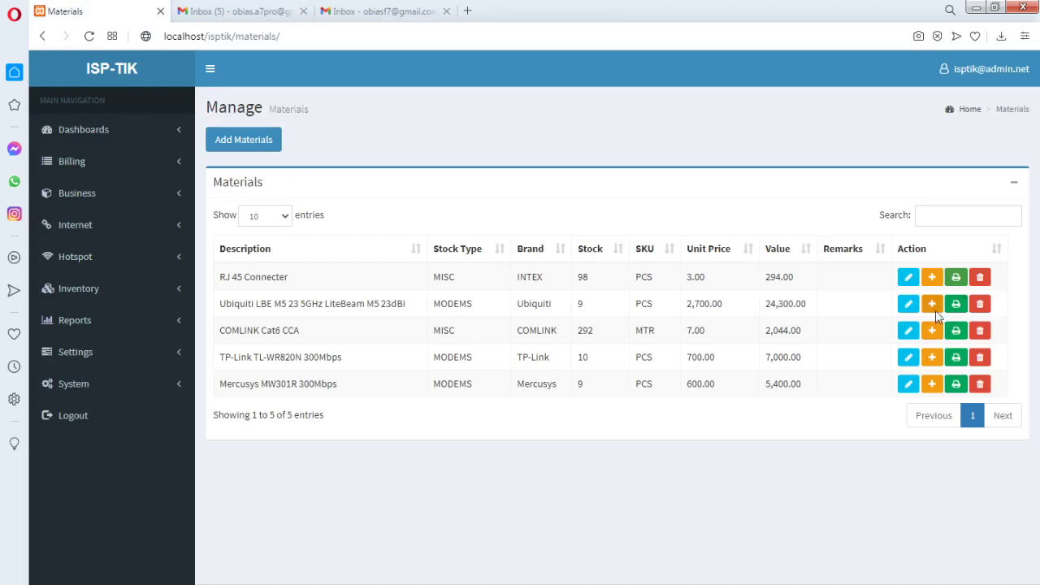
# Inspect the RJ 45 Connecter re-stock description and quantity fields, close it unsaved, and open Inventory > Modems
pyautogui.click(932, 277)
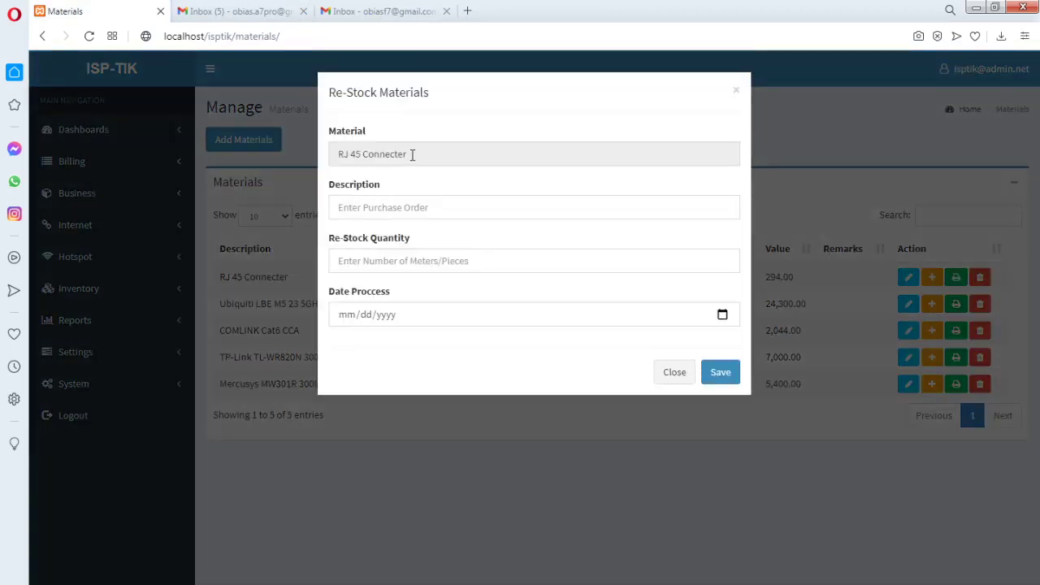
pyautogui.click(388, 207)
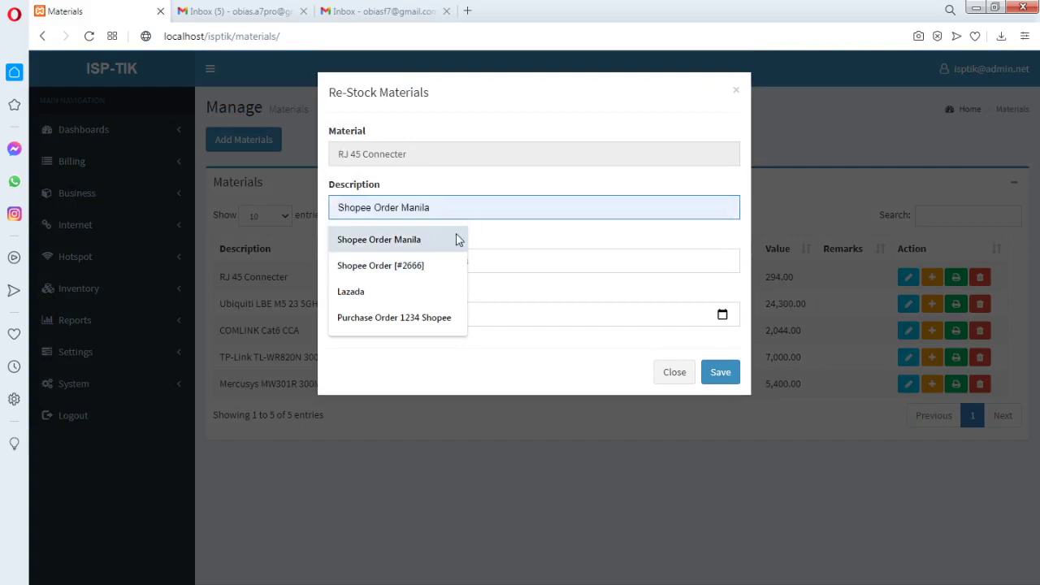
pyautogui.click(515, 243)
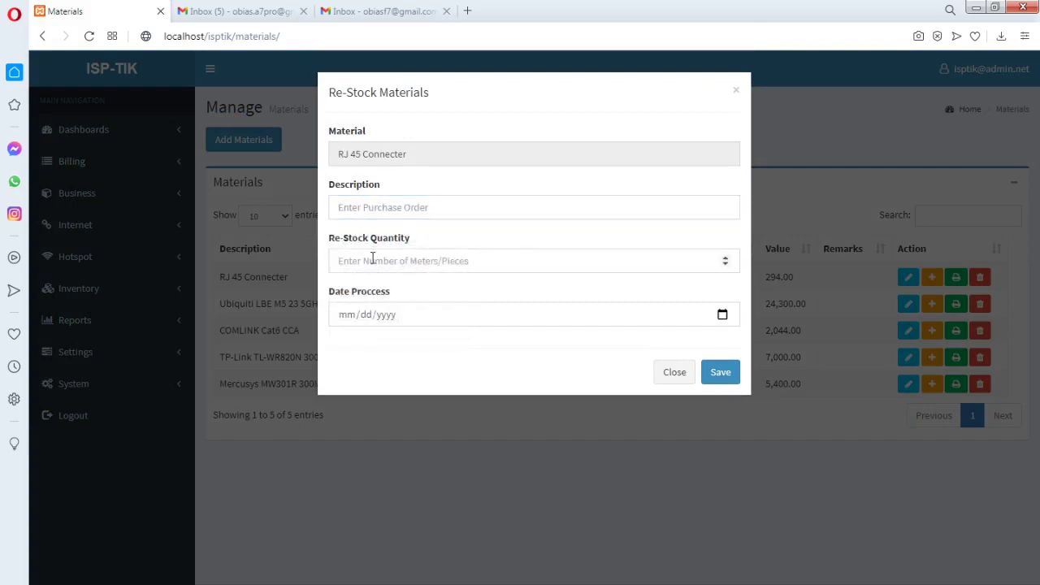
pyautogui.click(375, 260)
pyautogui.click(681, 378)
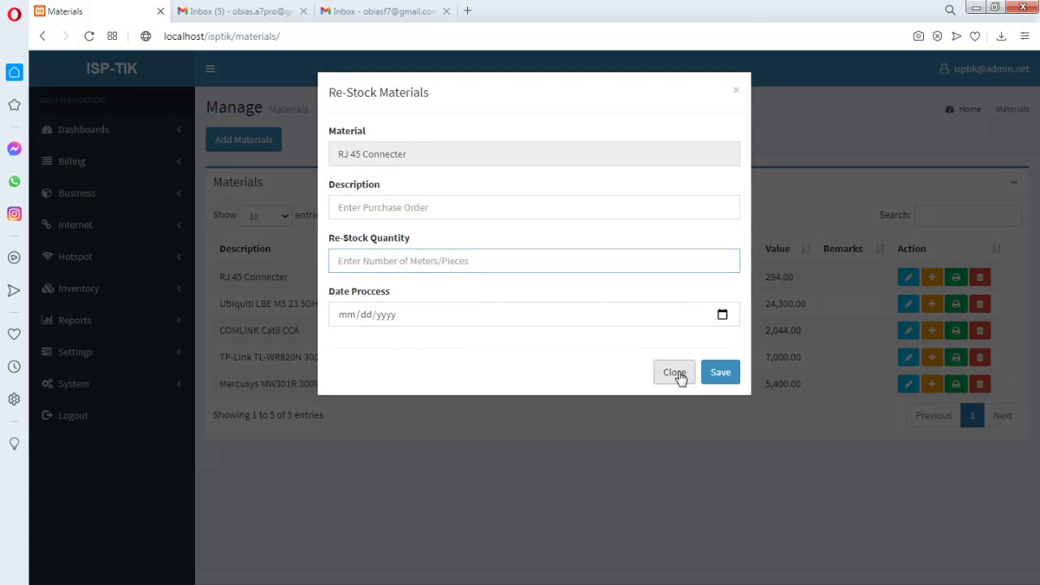
pyautogui.click(174, 291)
pyautogui.click(93, 337)
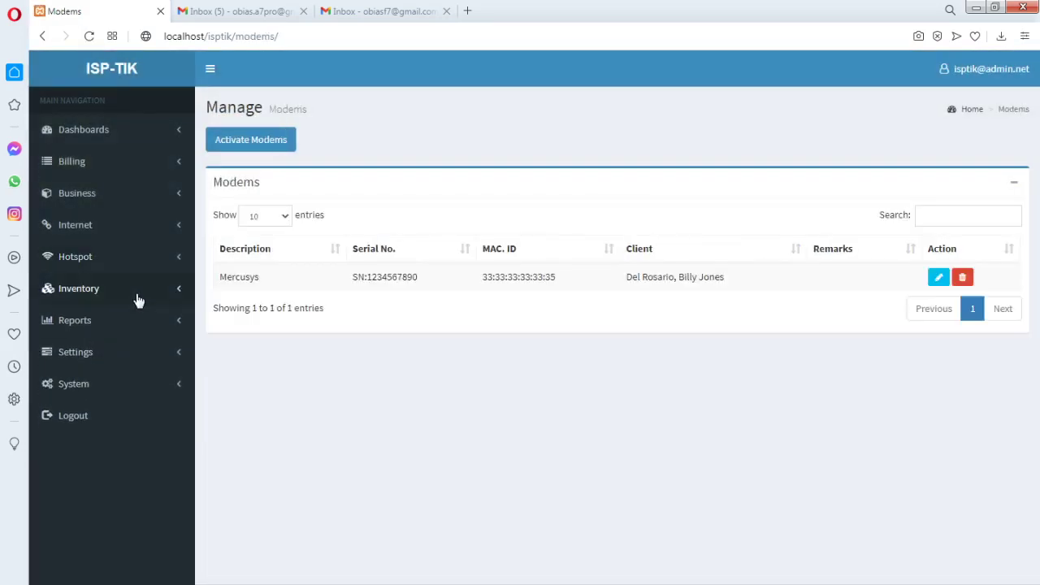
# Return to Inventory > Materials and expand then collapse the Hotspot section
pyautogui.click(180, 291)
pyautogui.click(78, 317)
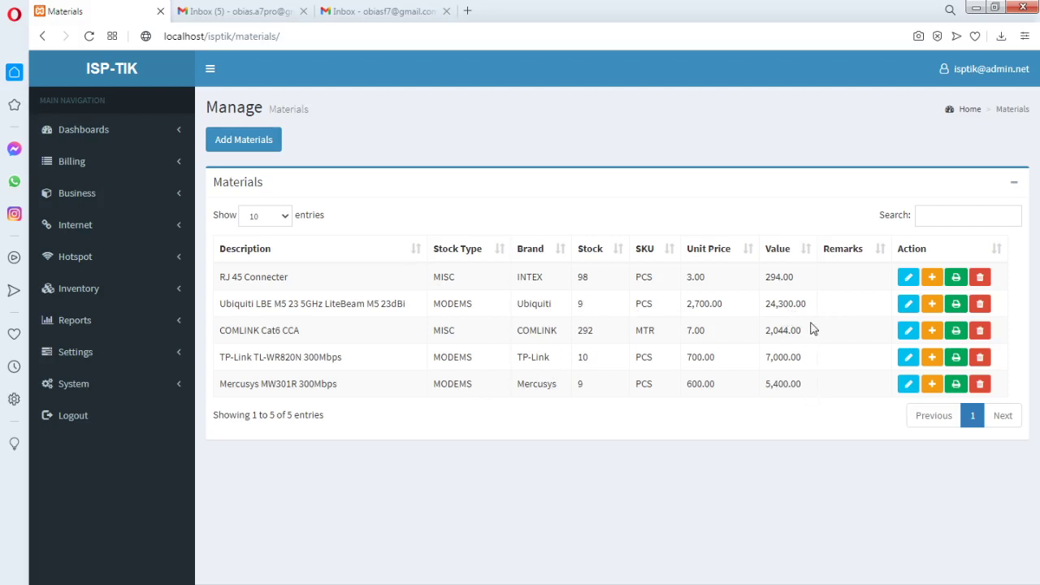
pyautogui.click(180, 258)
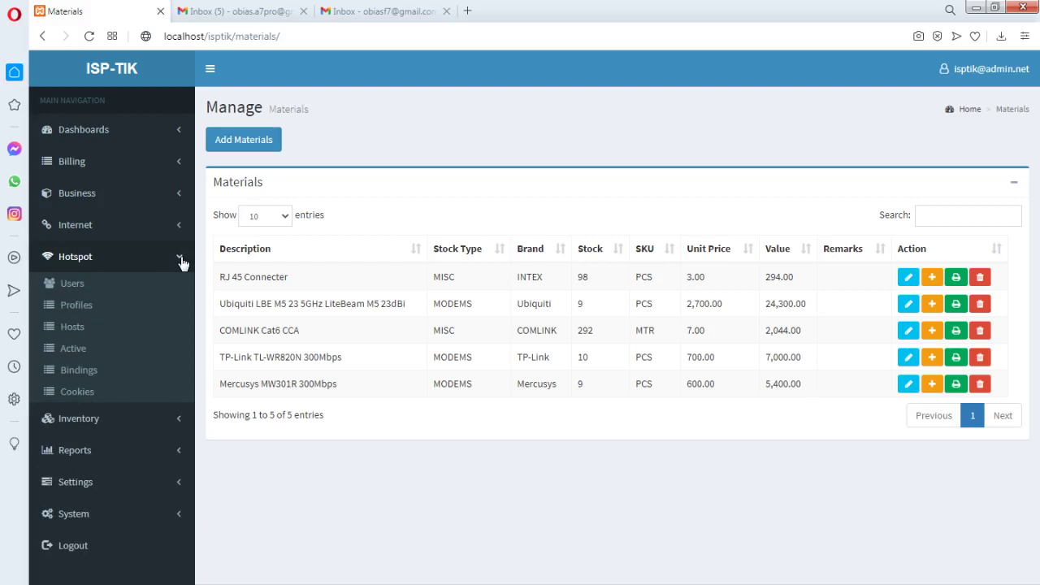
pyautogui.click(182, 260)
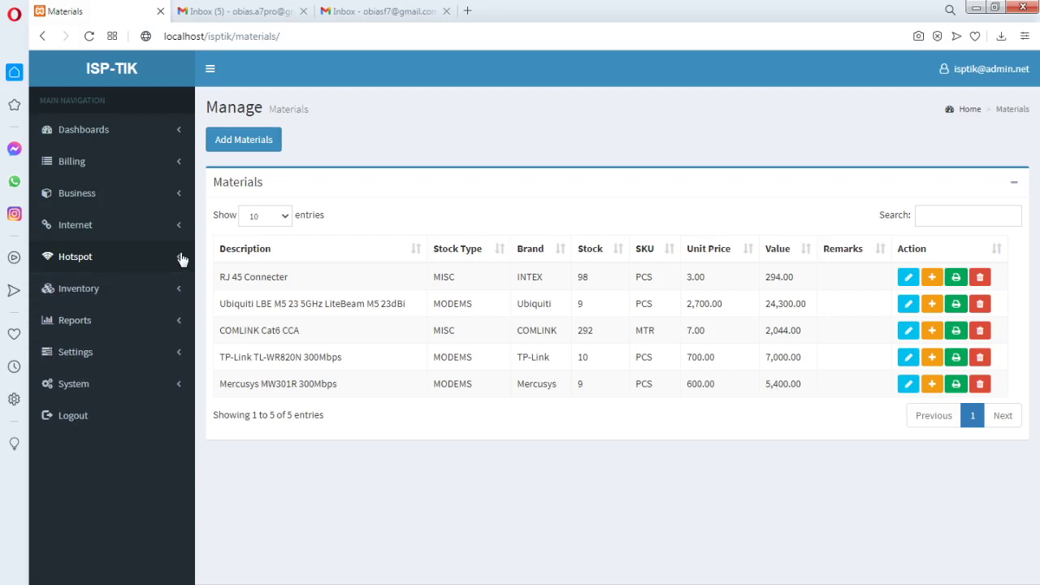
# Toggle the Reports and Settings sections, then open Reports > Postpaid
pyautogui.click(182, 328)
pyautogui.click(182, 329)
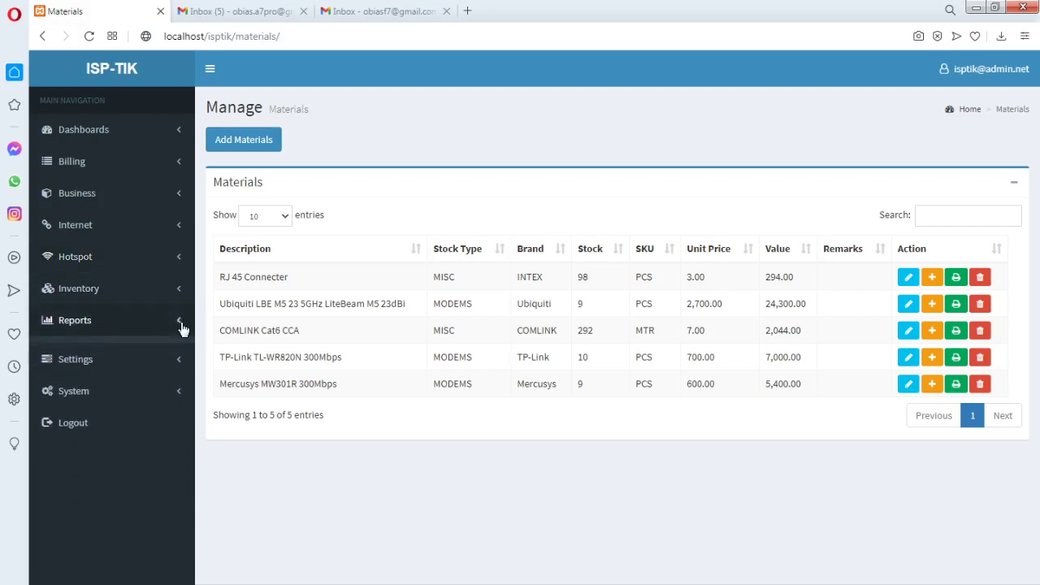
pyautogui.click(179, 358)
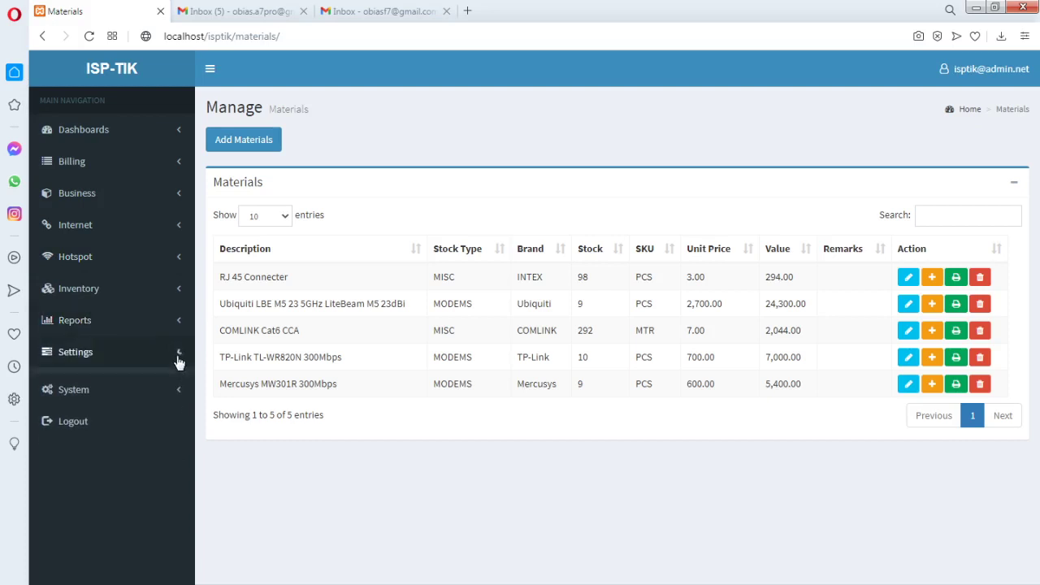
pyautogui.click(178, 362)
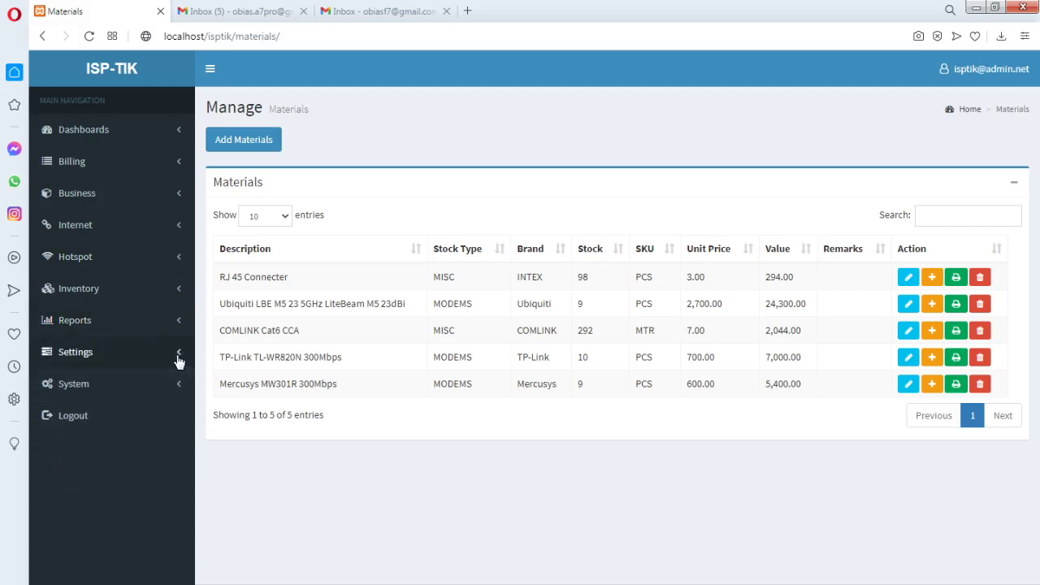
pyautogui.click(179, 294)
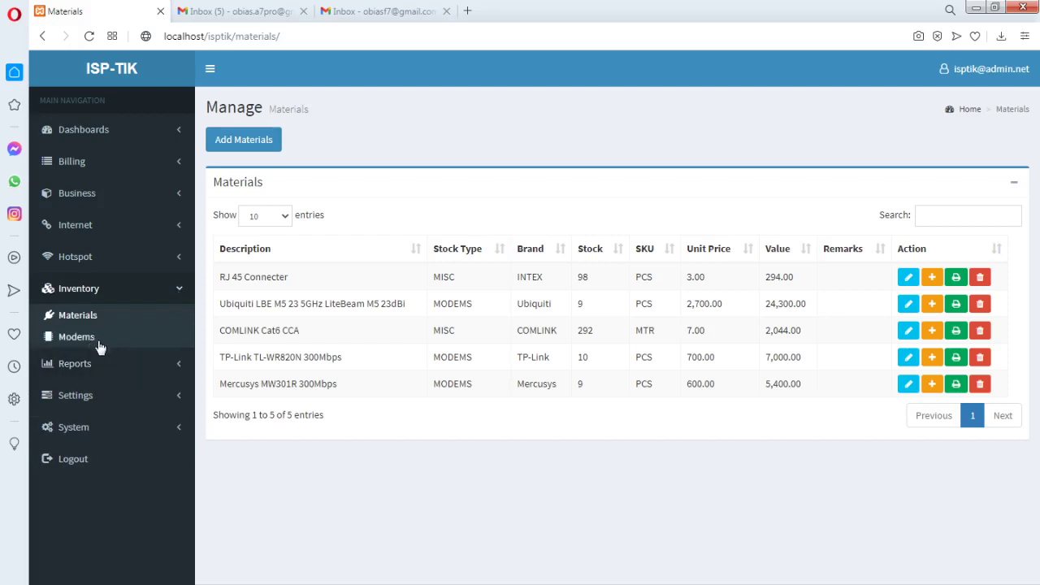
pyautogui.click(179, 365)
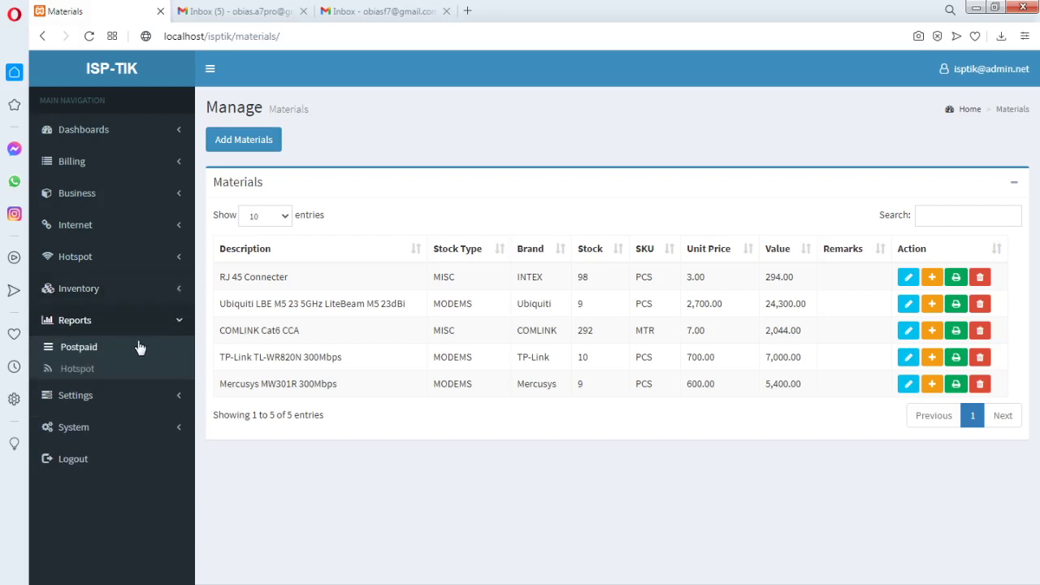
pyautogui.click(86, 353)
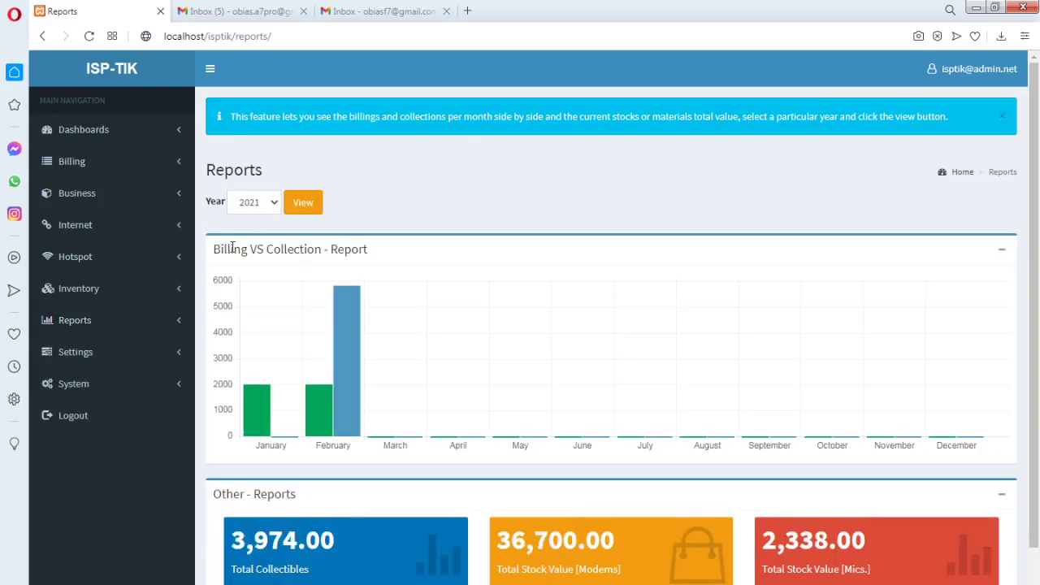
# Highlight the Billing VS Collection title and try report year 2022 before switching back to 2021
pyautogui.moveTo(214, 252); pyautogui.dragTo(430, 251)
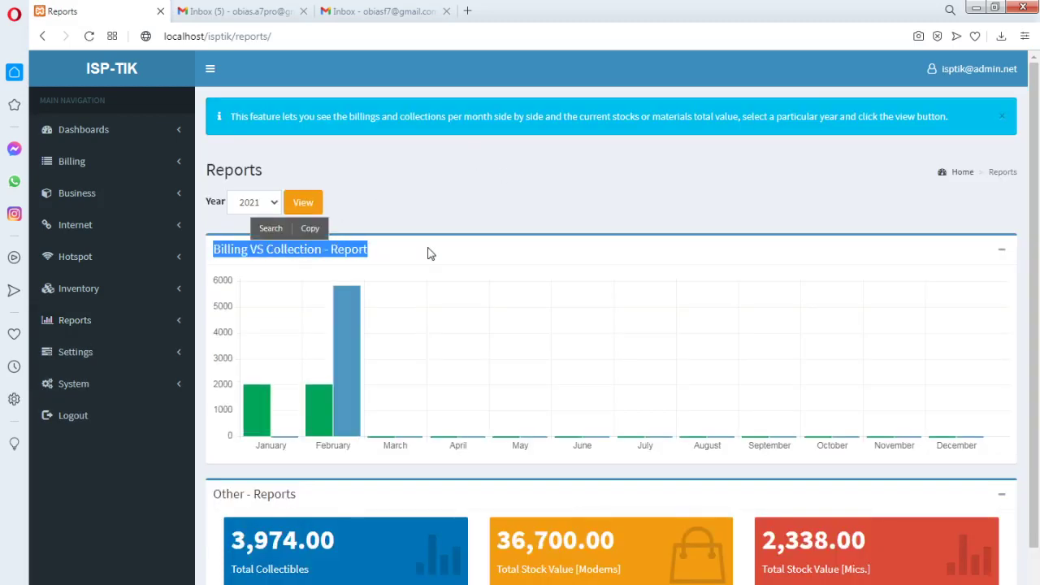
pyautogui.click(430, 252)
pyautogui.moveTo(314, 405)
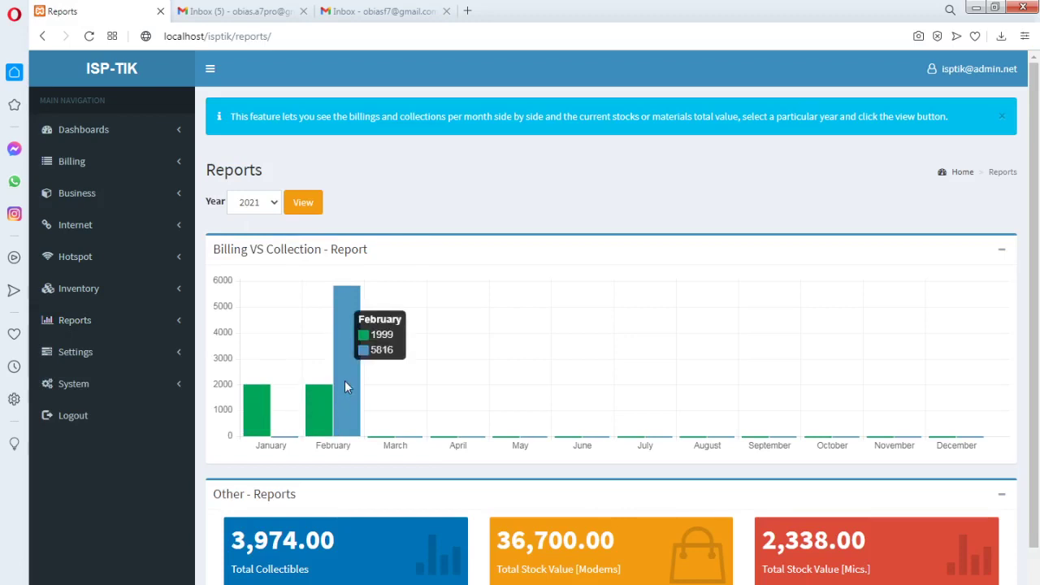
pyautogui.moveTo(271, 413)
pyautogui.click(267, 205)
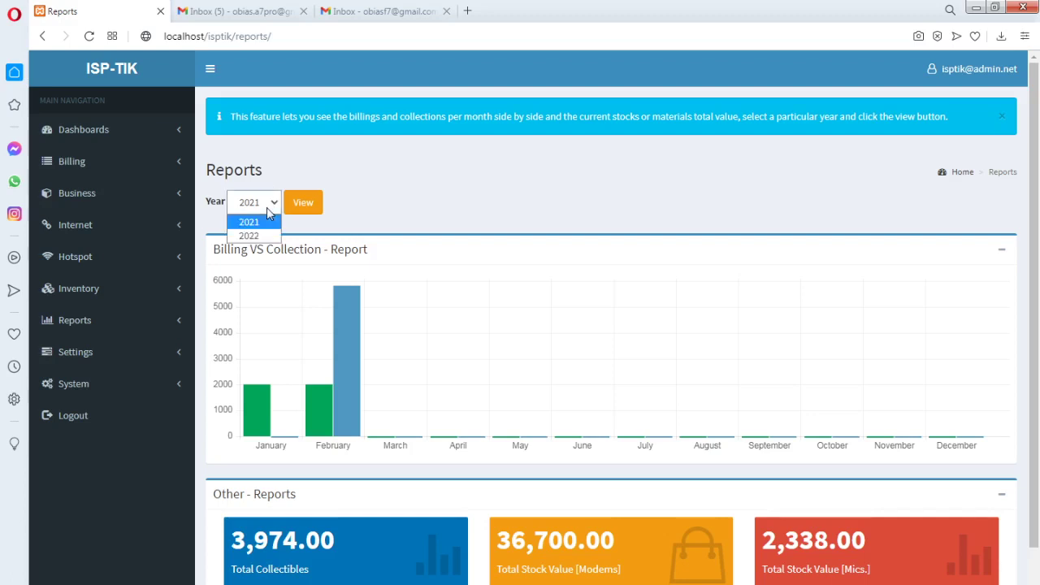
pyautogui.click(262, 236)
pyautogui.click(303, 205)
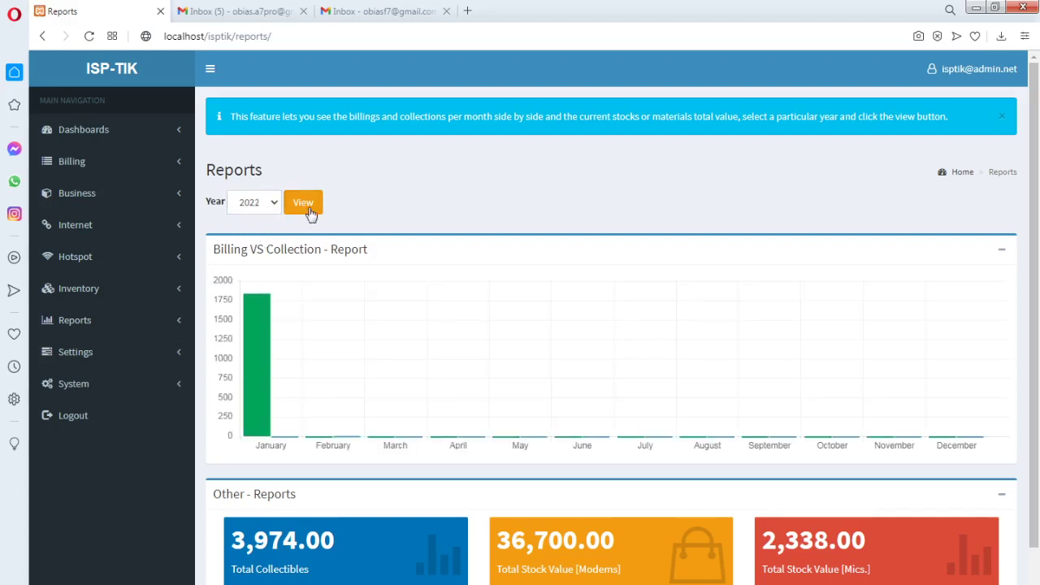
pyautogui.click(275, 207)
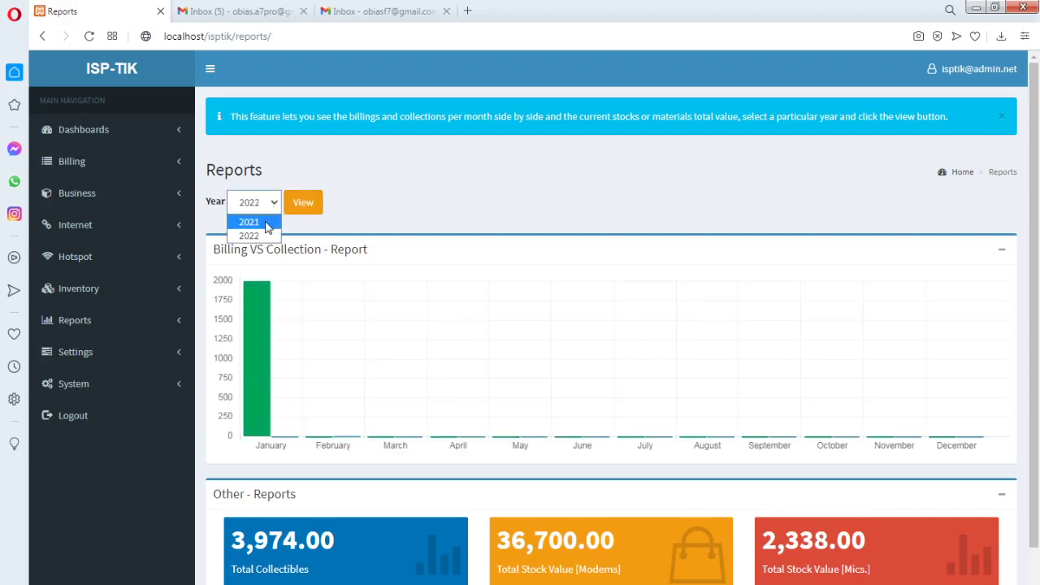
pyautogui.click(267, 223)
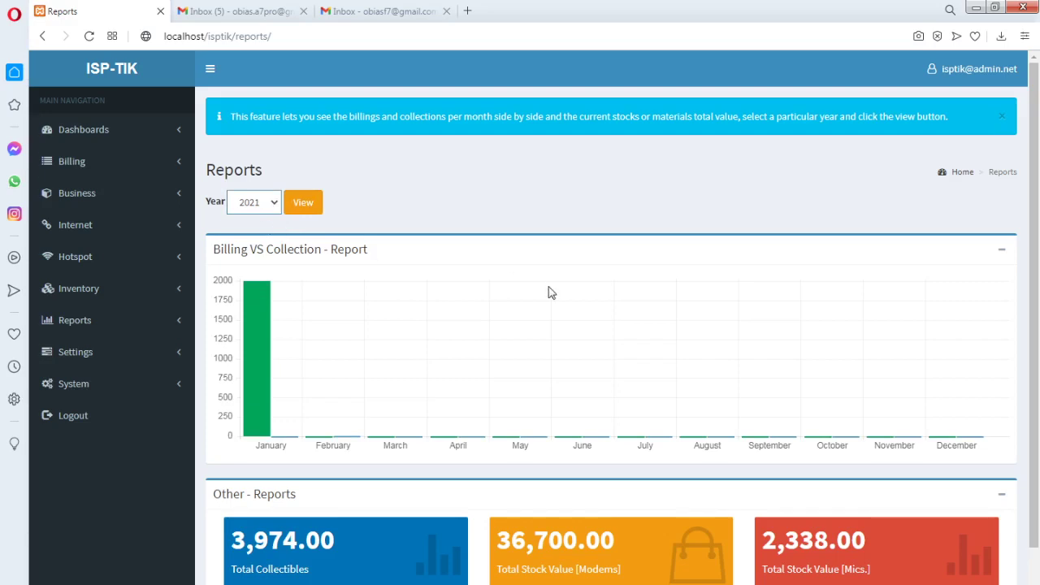
# Dismiss the reports info banner and reload the 2021 Billing VS Collection chart
pyautogui.scroll(-2, 550, 294)
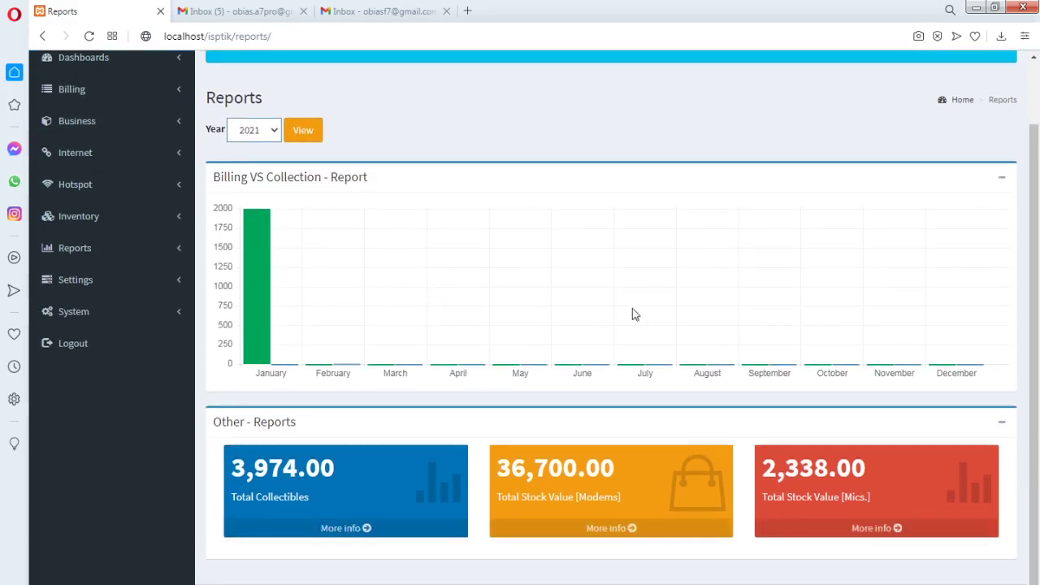
pyautogui.moveTo(1031, 281); pyautogui.dragTo(1036, 248)
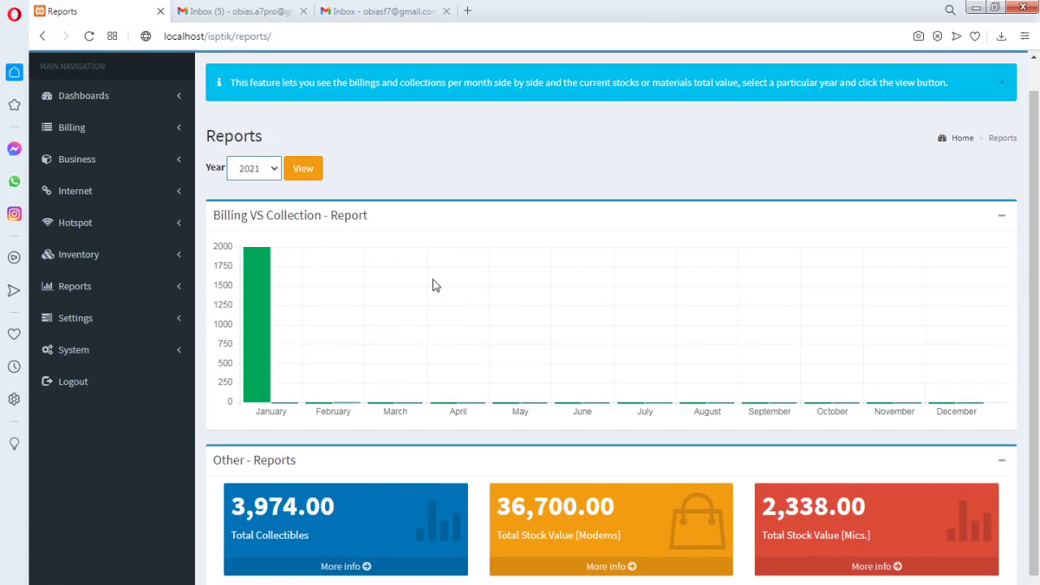
pyautogui.moveTo(1030, 193); pyautogui.dragTo(1030, 164)
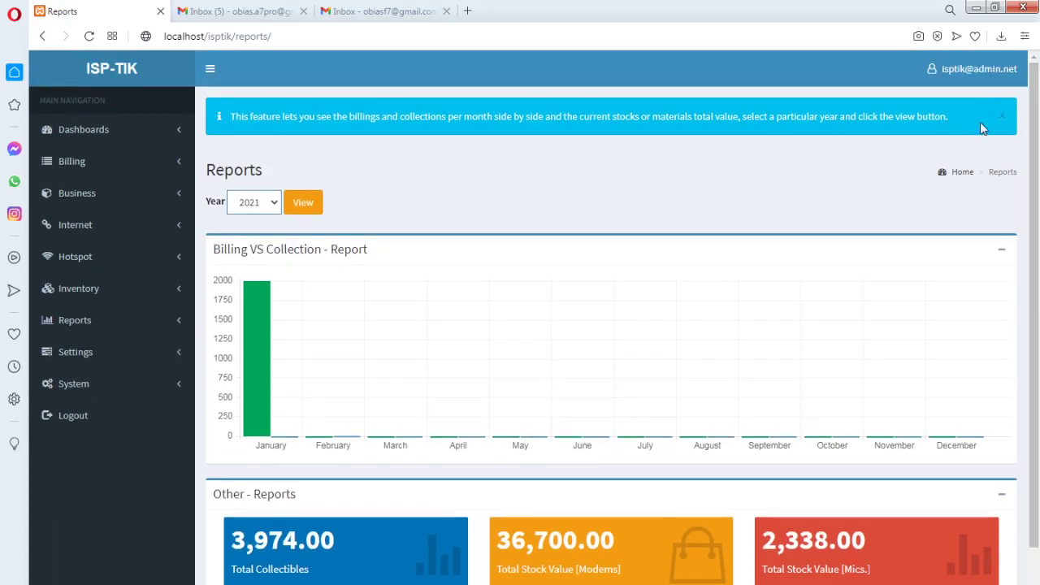
pyautogui.click(1003, 116)
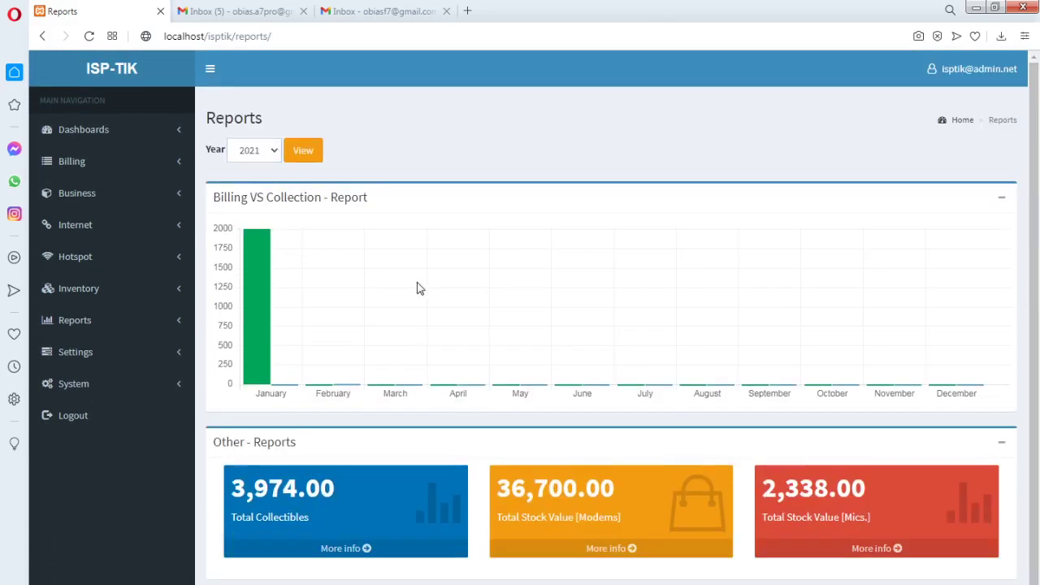
pyautogui.click(273, 154)
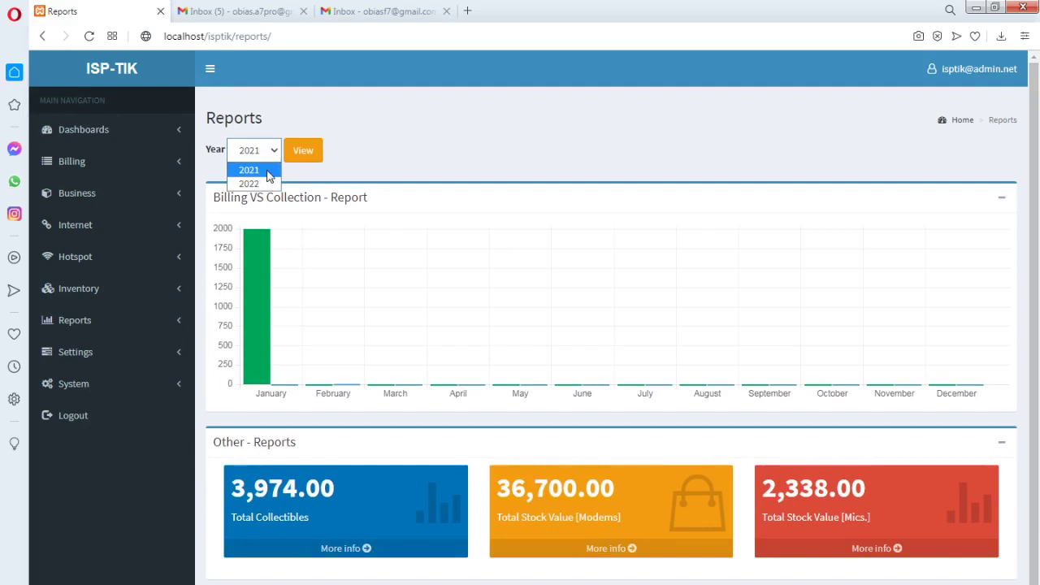
pyautogui.click(269, 175)
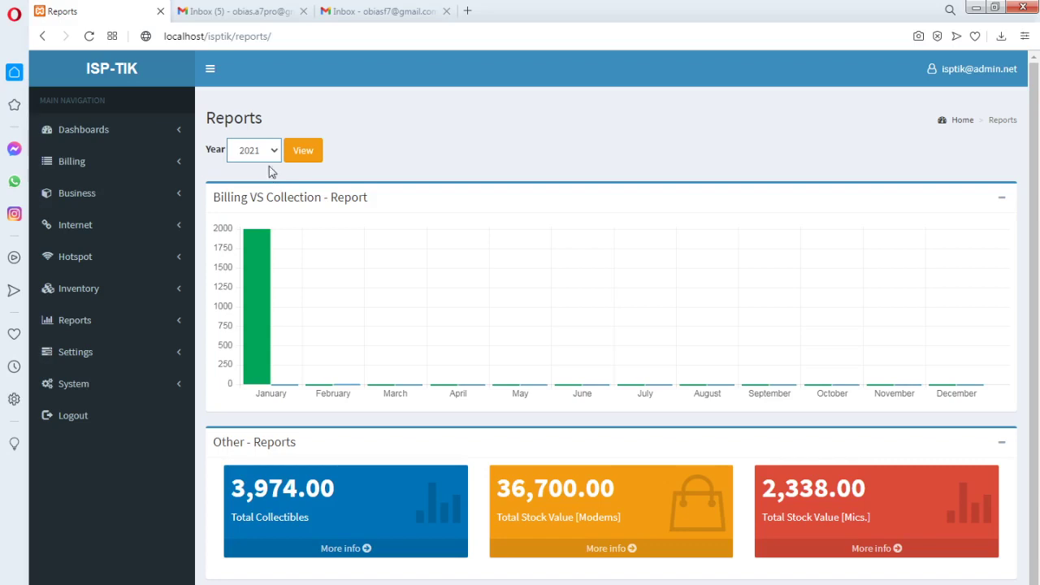
pyautogui.click(298, 162)
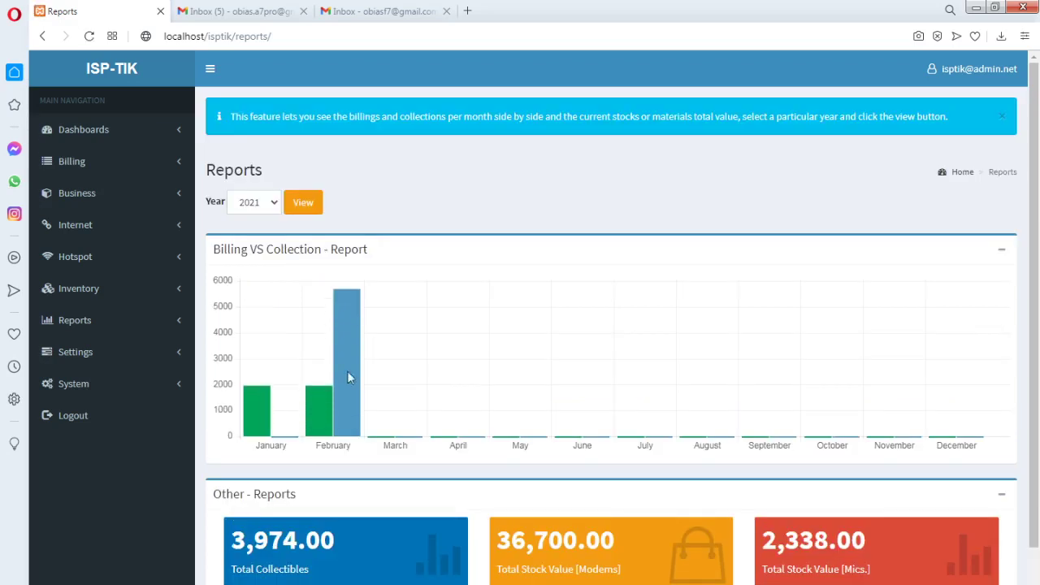
# Highlight the report title again, then open Reports > Hotspot keeping year 2021
pyautogui.moveTo(319, 397)
pyautogui.moveTo(214, 249); pyautogui.dragTo(364, 285)
pyautogui.moveTo(334, 421)
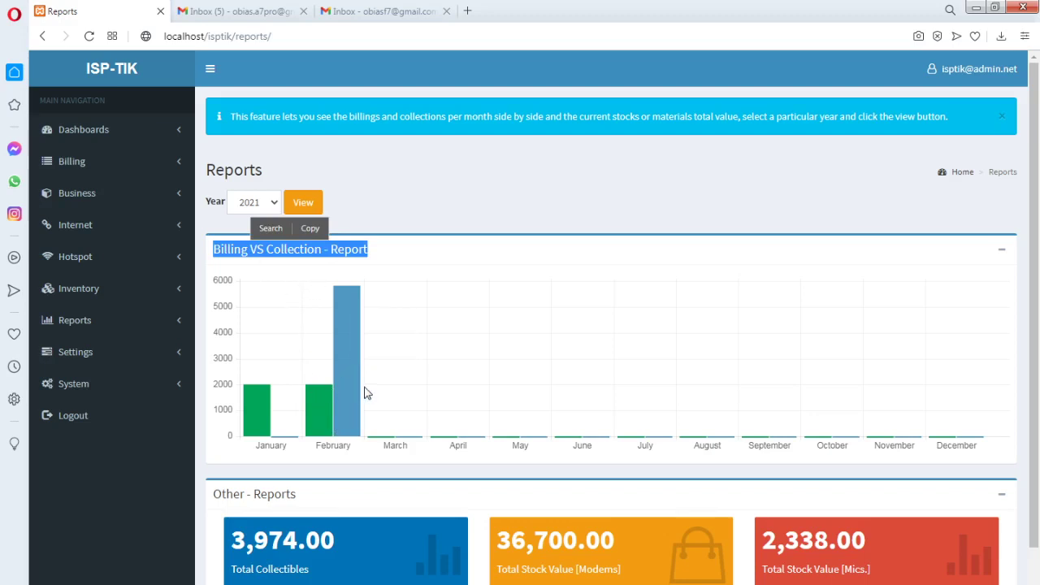
pyautogui.scroll(-2, 361, 386)
pyautogui.click(178, 256)
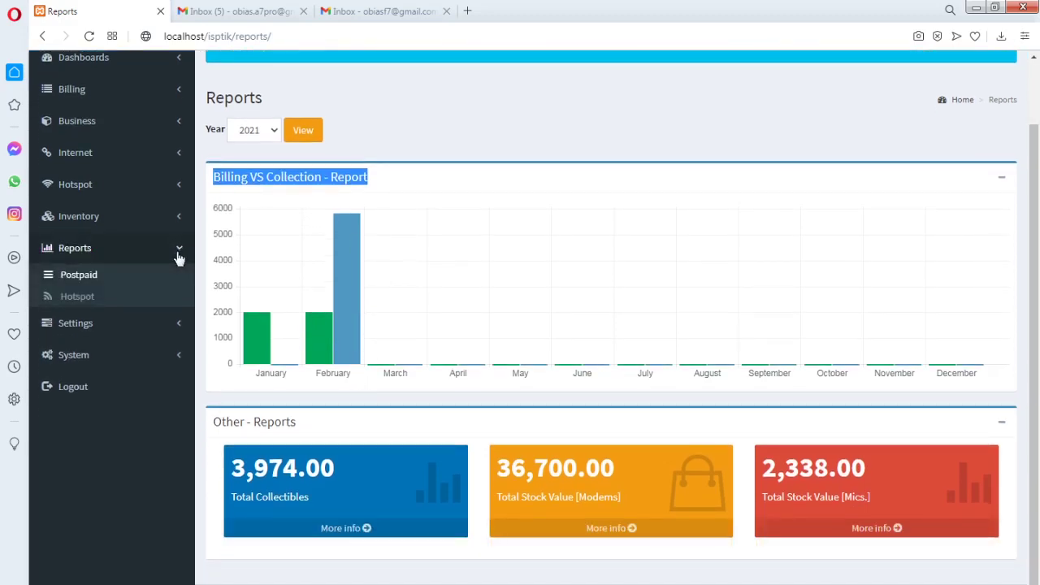
pyautogui.click(274, 132)
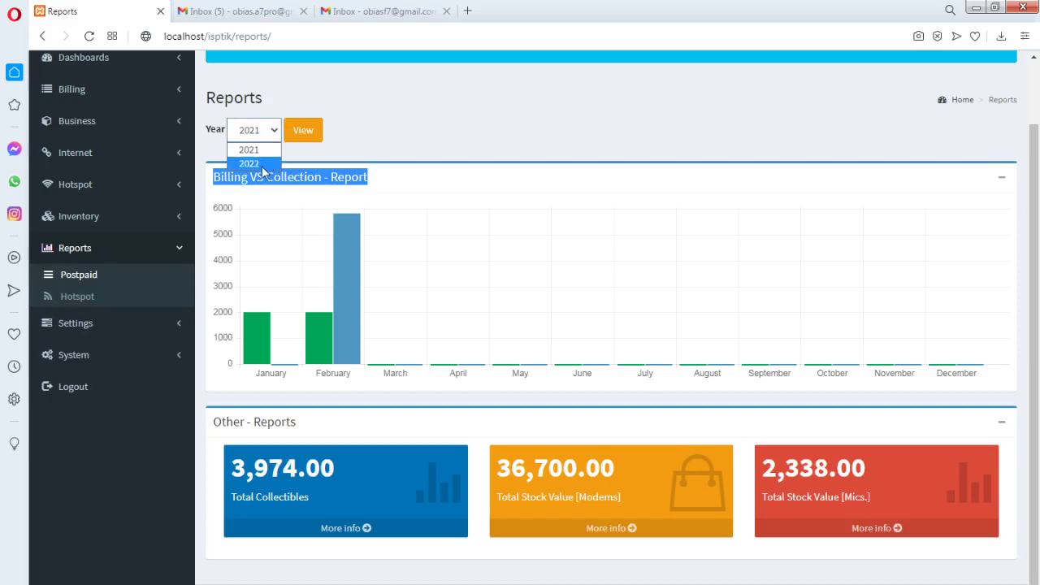
pyautogui.click(425, 149)
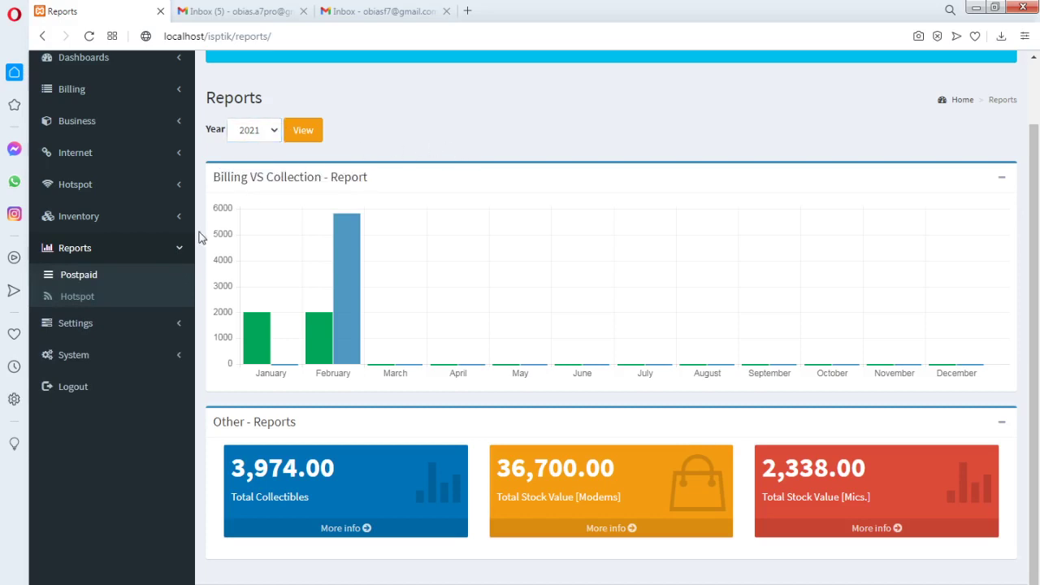
pyautogui.click(78, 297)
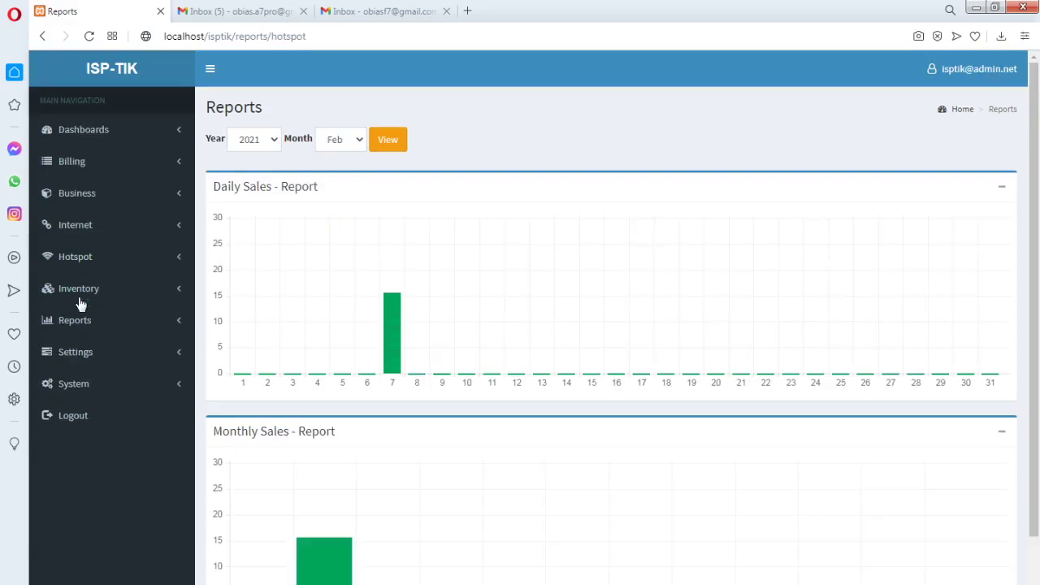
# Keep 2021 as the hotspot report year and highlight the Daily Sales - Report title
pyautogui.click(274, 143)
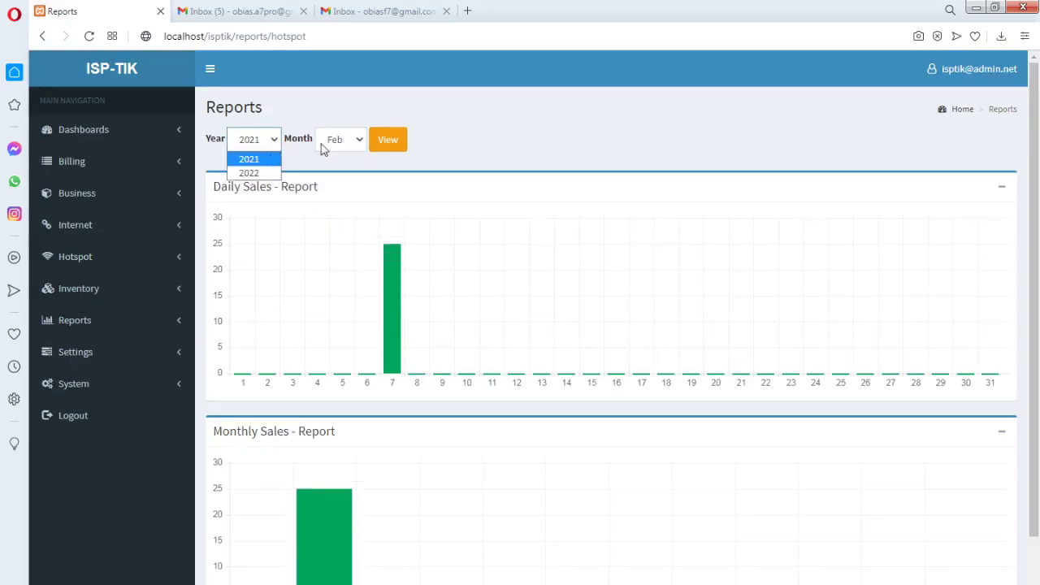
pyautogui.click(349, 101)
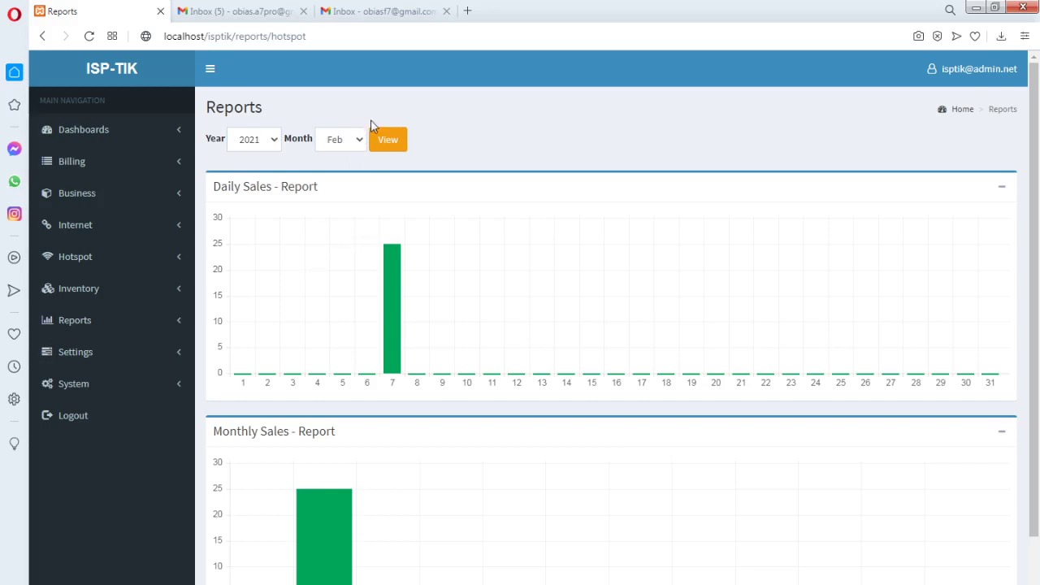
pyautogui.moveTo(391, 343)
pyautogui.scroll(-2, 235, 522)
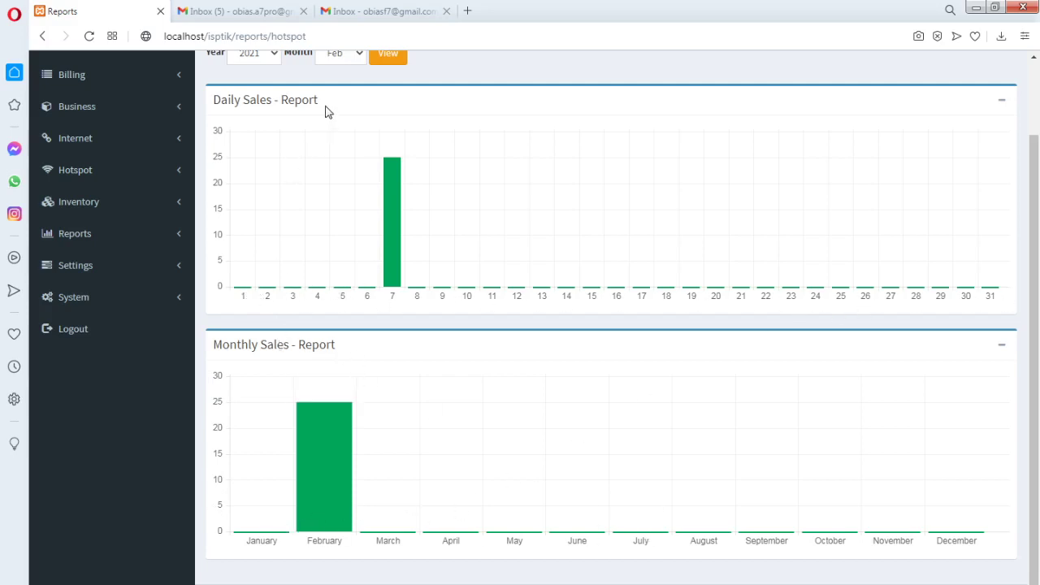
pyautogui.moveTo(328, 100); pyautogui.dragTo(214, 100)
pyautogui.click(468, 130)
# Scroll through the 2021 daily and monthly hotspot sales charts
pyautogui.scroll(2, 464, 285)
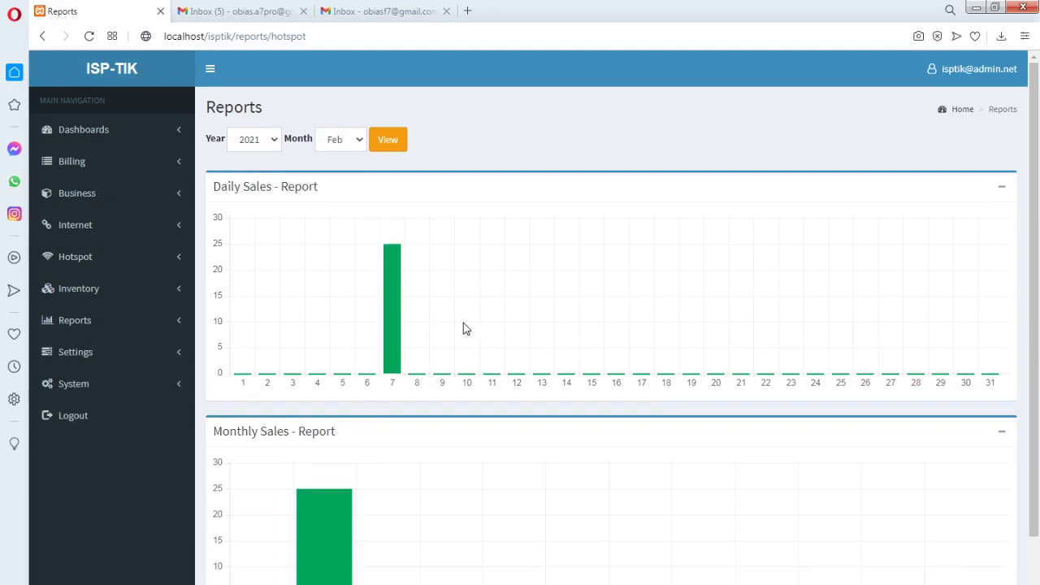
pyautogui.scroll(-1, 464, 328)
pyautogui.scroll(1, 463, 328)
pyautogui.moveTo(399, 283)
pyautogui.scroll(-2, 432, 346)
pyautogui.scroll(2, 374, 485)
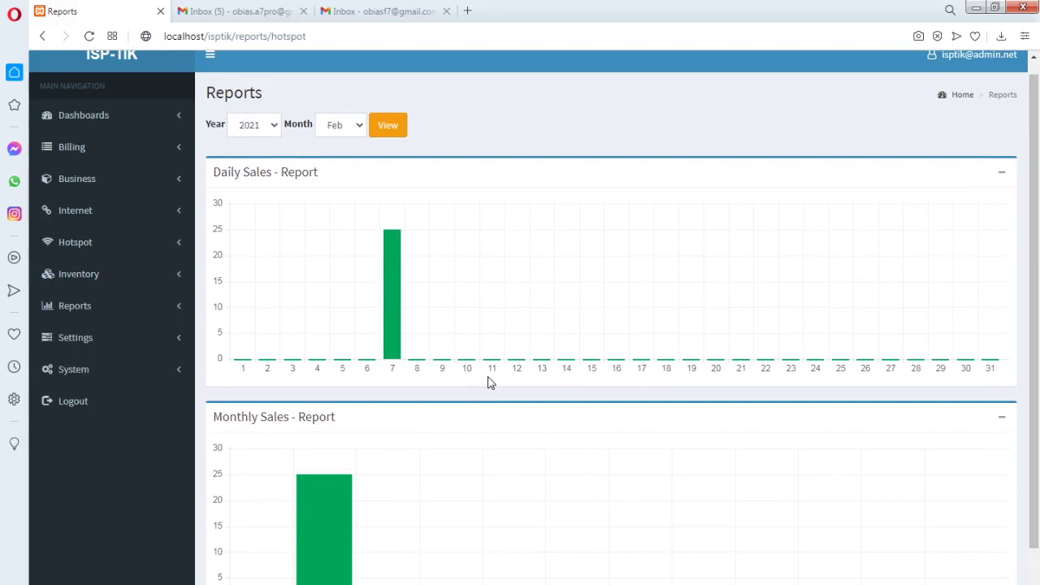
pyautogui.scroll(-1, 476, 317)
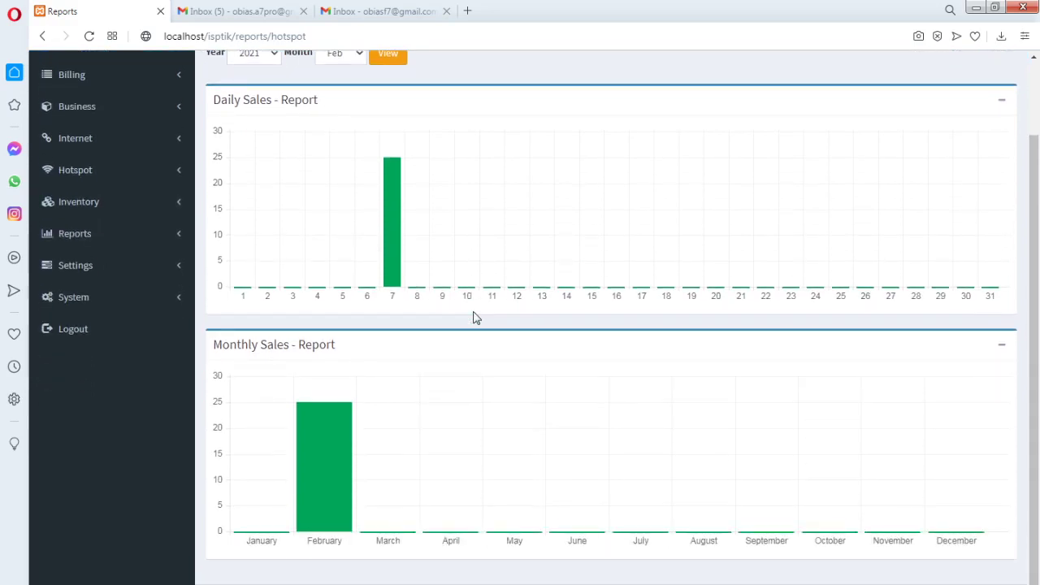
pyautogui.scroll(1, 475, 317)
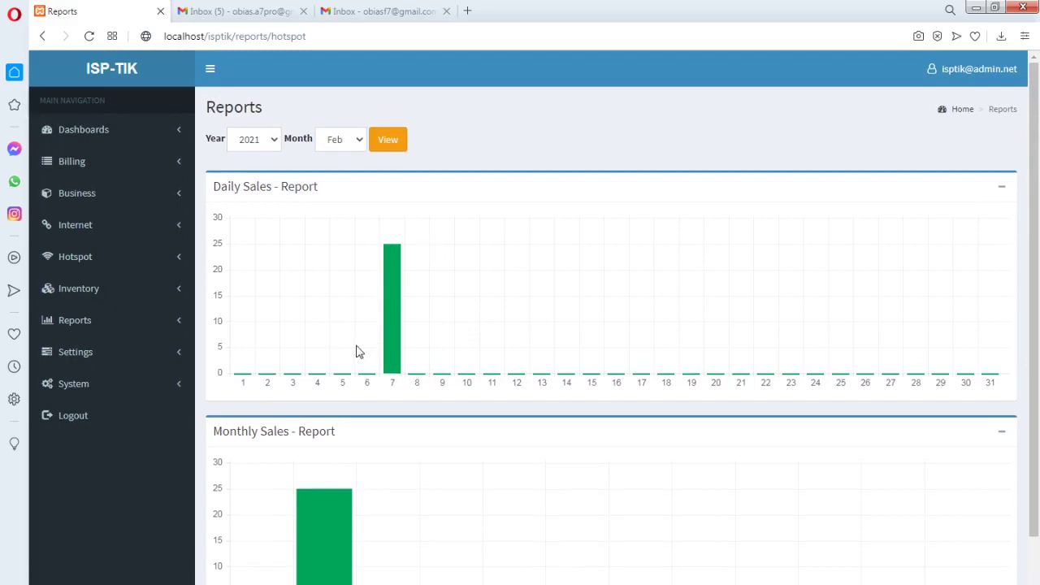
pyautogui.moveTo(1033, 240); pyautogui.dragTo(1029, 248)
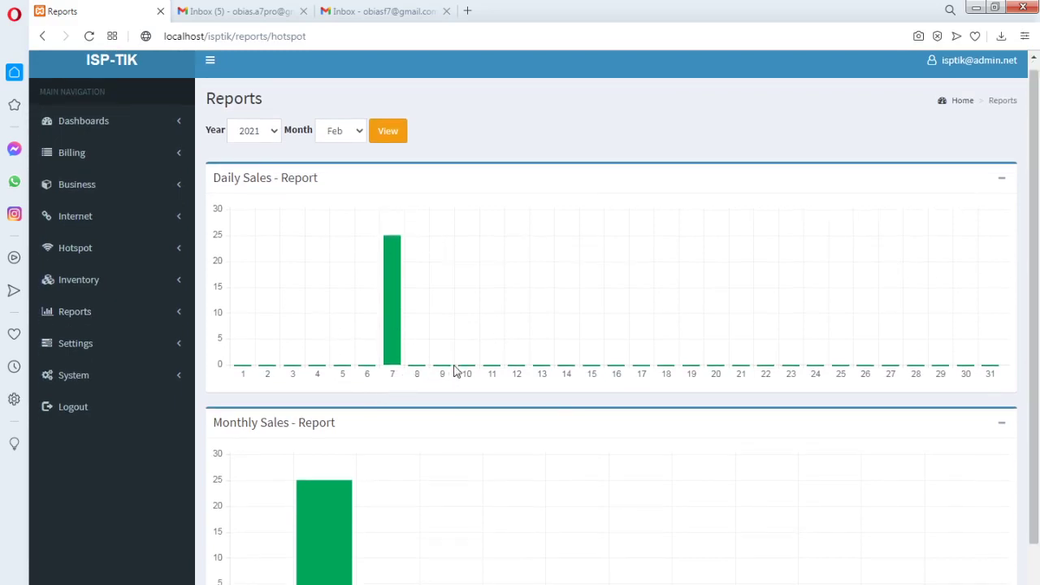
# Switch the hotspot report year to 2022 and view its charts, showing sales of 5 on day 10
pyautogui.click(274, 131)
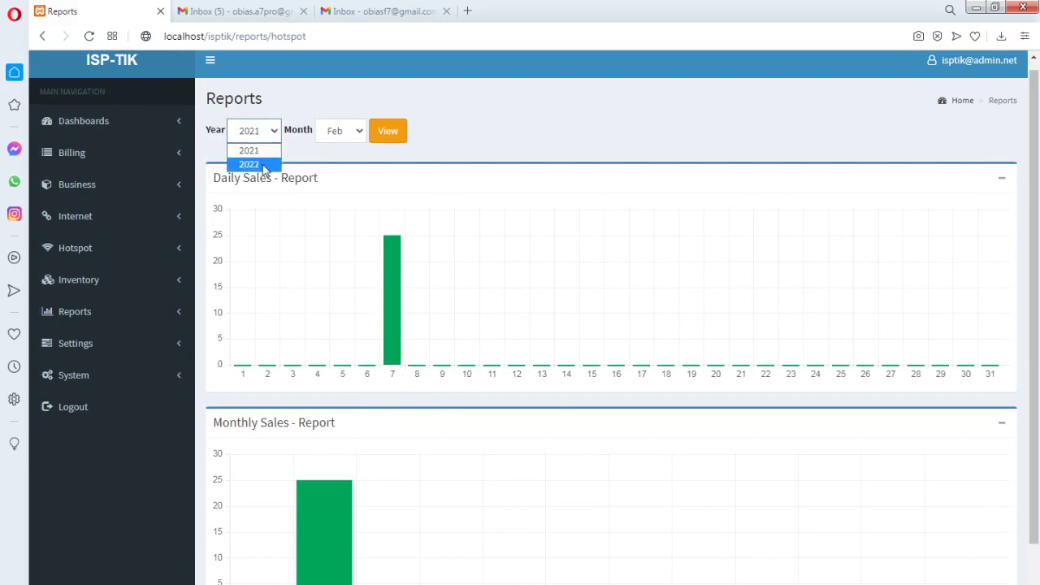
pyautogui.click(248, 163)
pyautogui.click(382, 132)
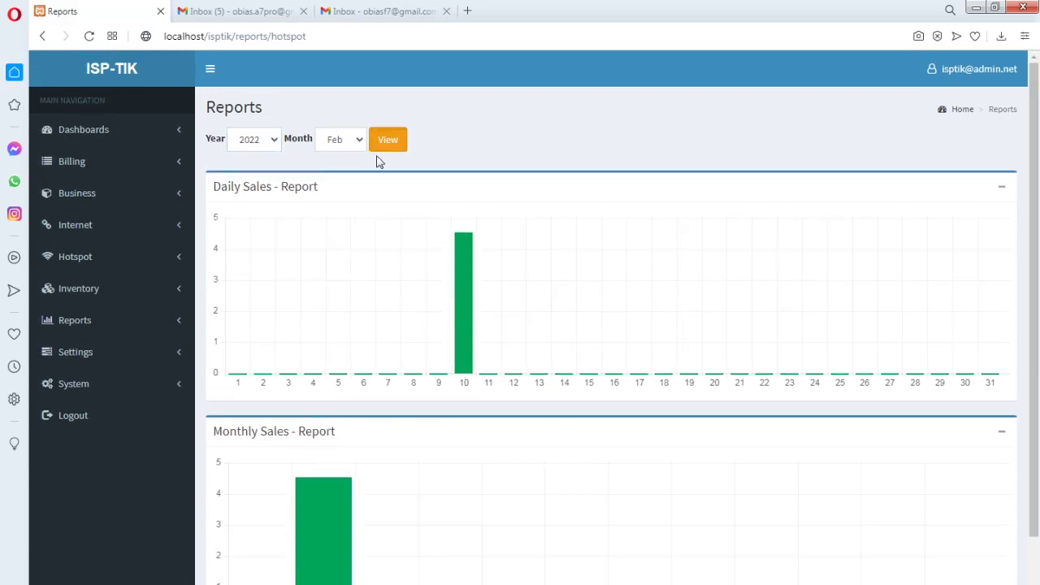
pyautogui.moveTo(462, 324)
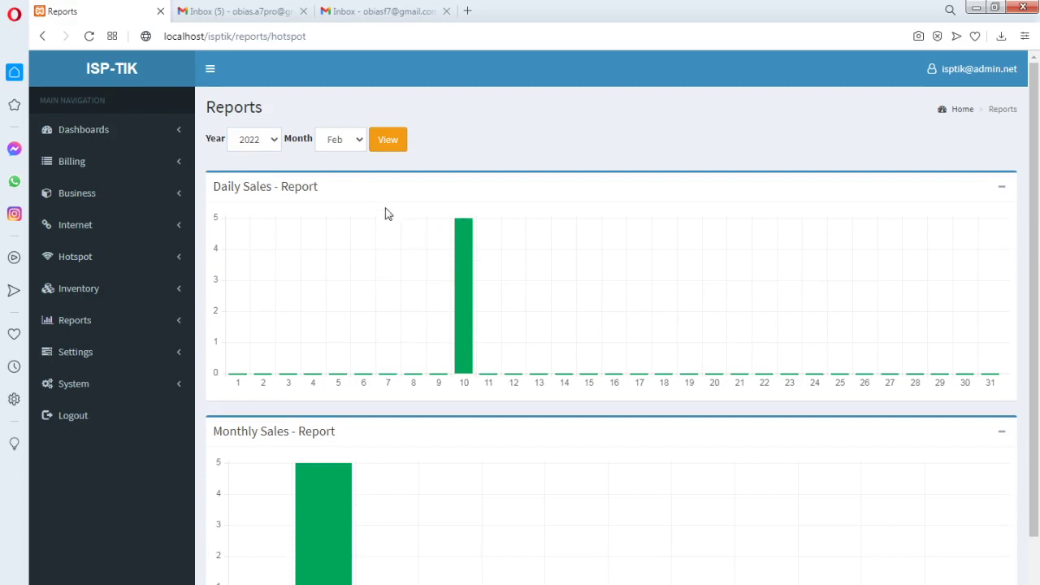
pyautogui.scroll(-1, 398, 226)
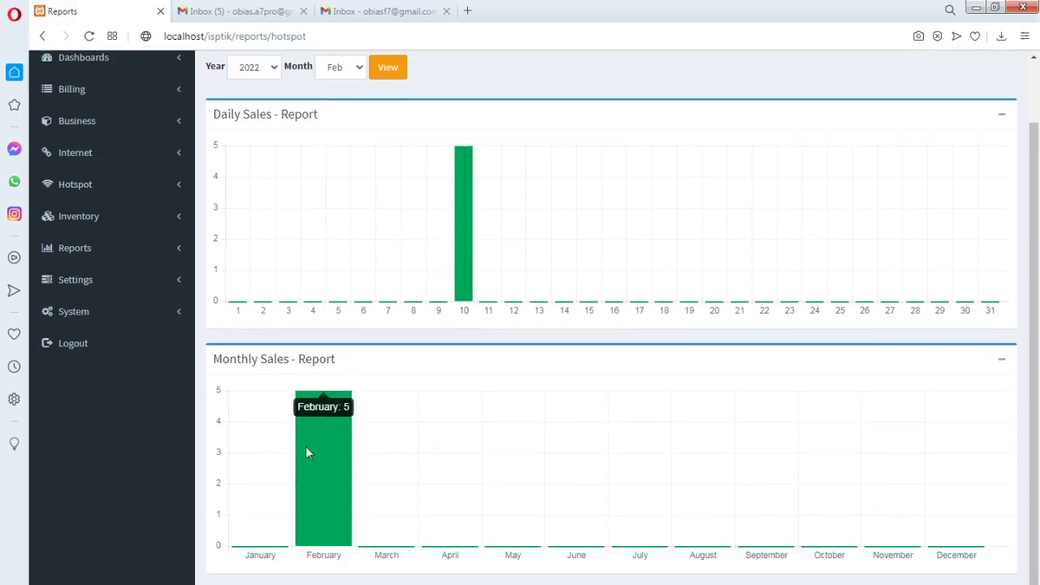
pyautogui.moveTo(456, 196)
pyautogui.scroll(1, 399, 330)
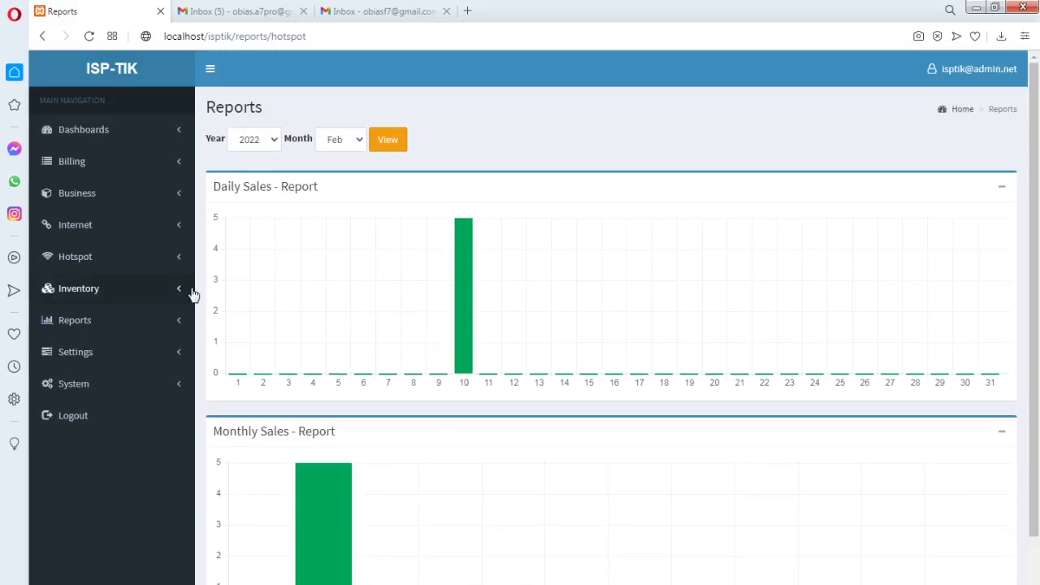
# Open Settings > Users and close the Edit Users form unsaved
pyautogui.click(179, 361)
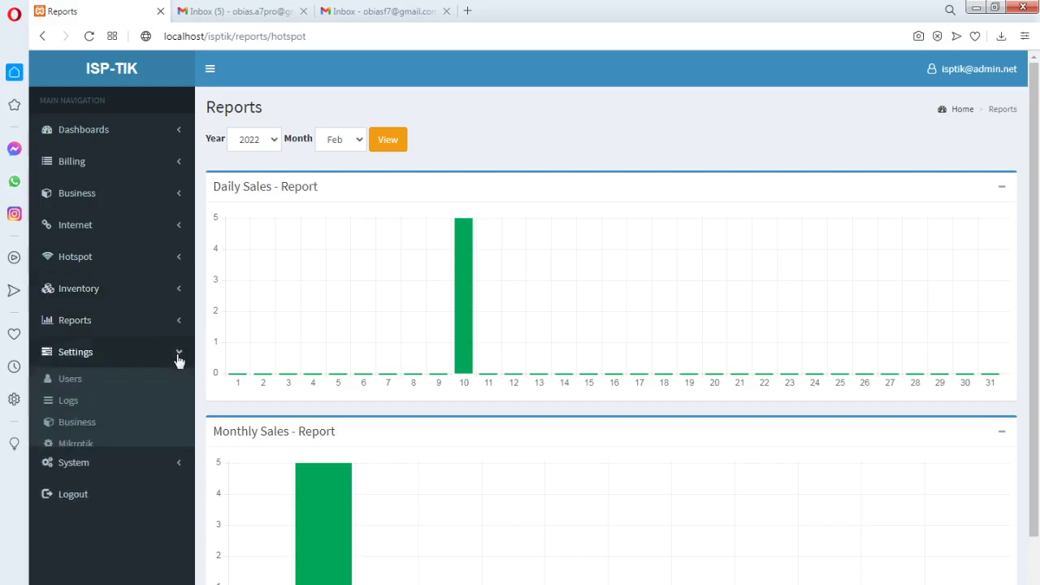
pyautogui.click(71, 379)
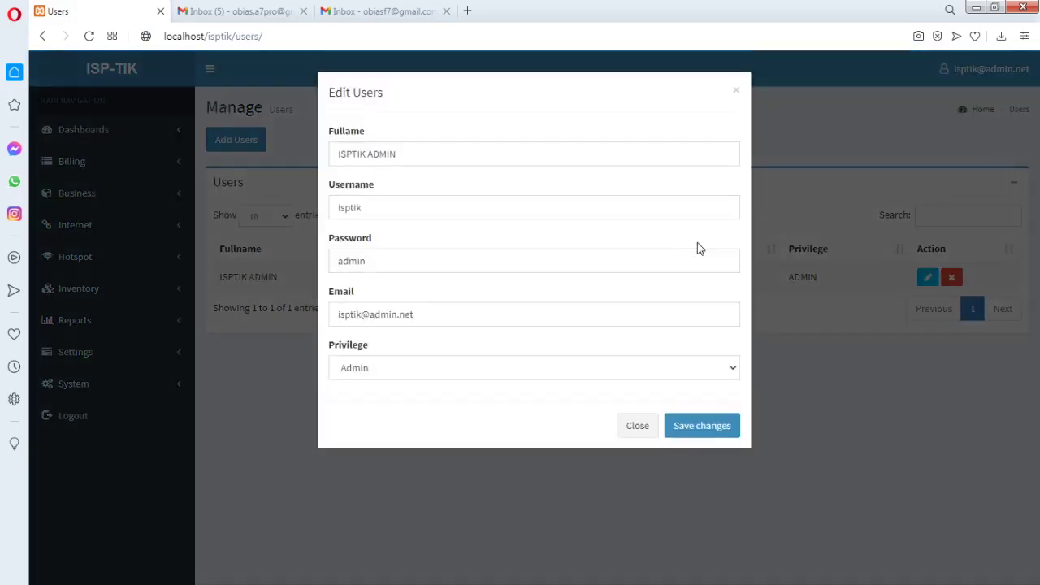
pyautogui.click(639, 430)
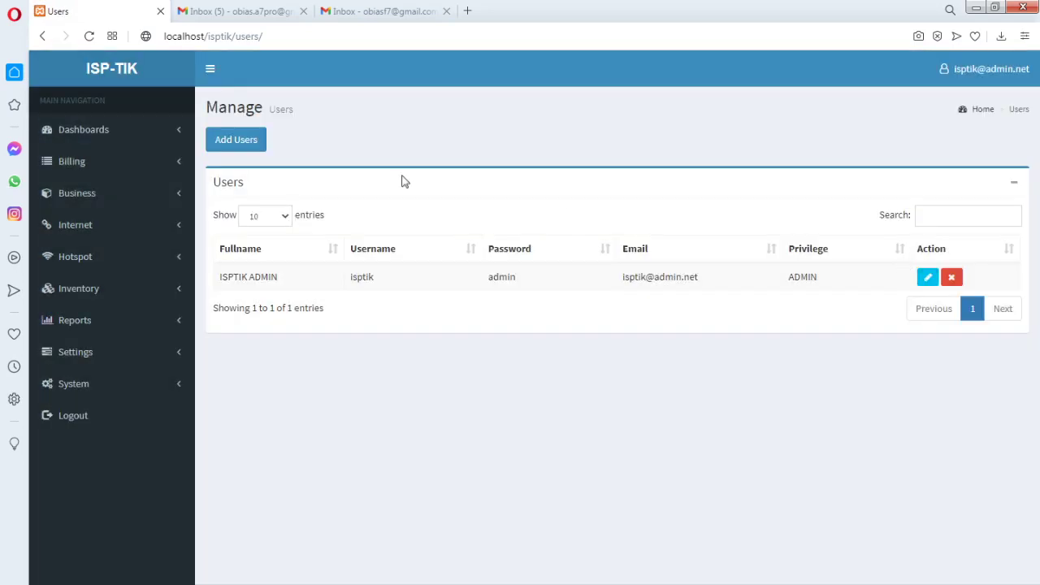
# Start a new user with Limited privilege, then discard the Add Users form
pyautogui.click(246, 147)
pyautogui.click(386, 370)
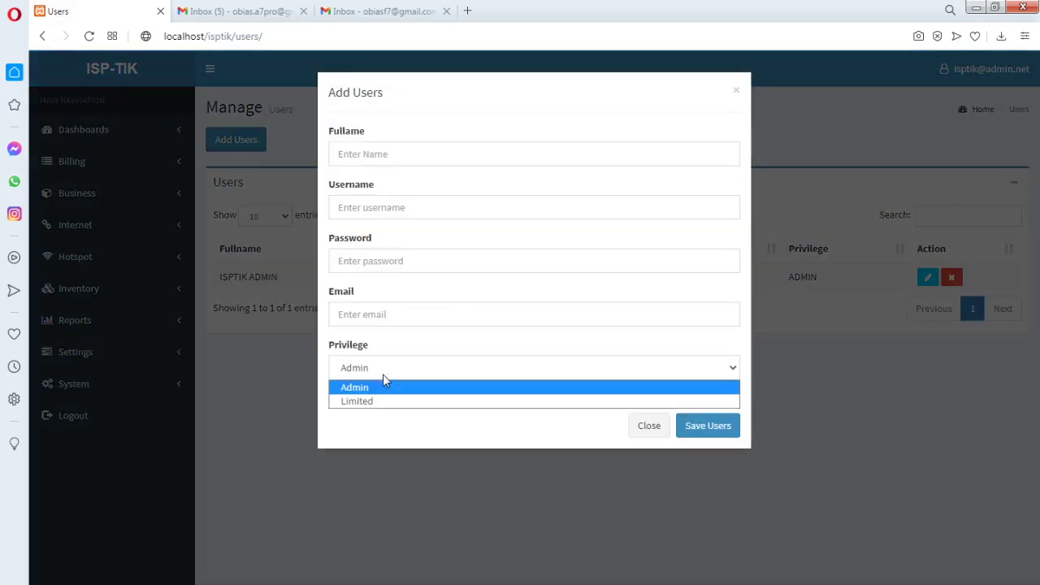
pyautogui.click(378, 399)
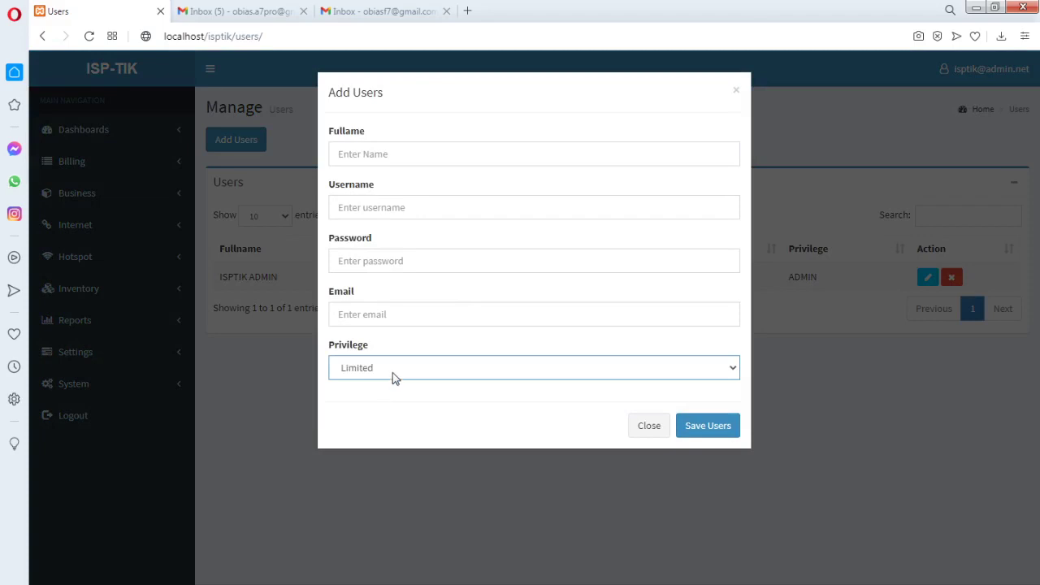
pyautogui.click(394, 375)
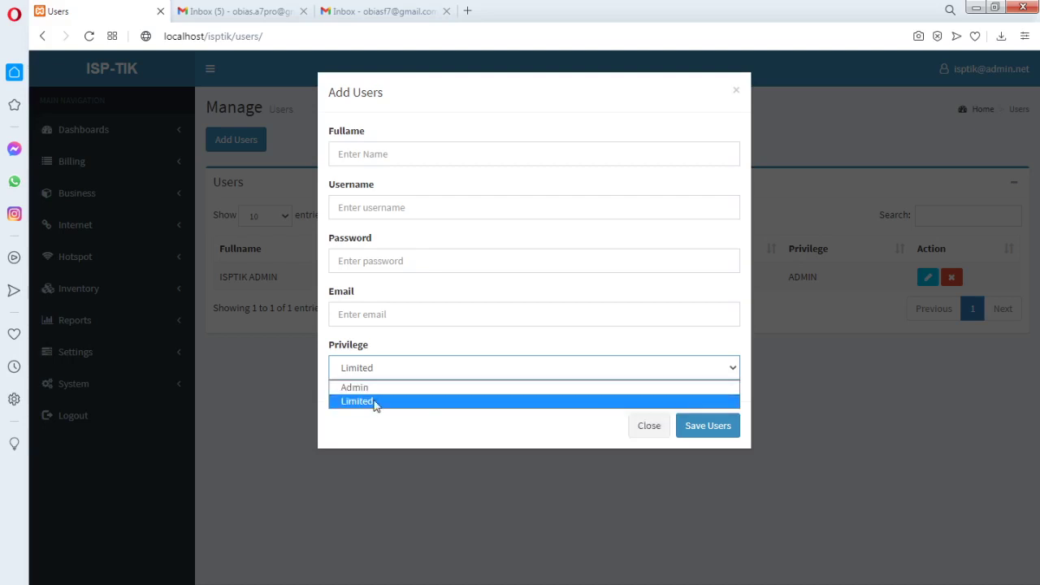
pyautogui.click(376, 401)
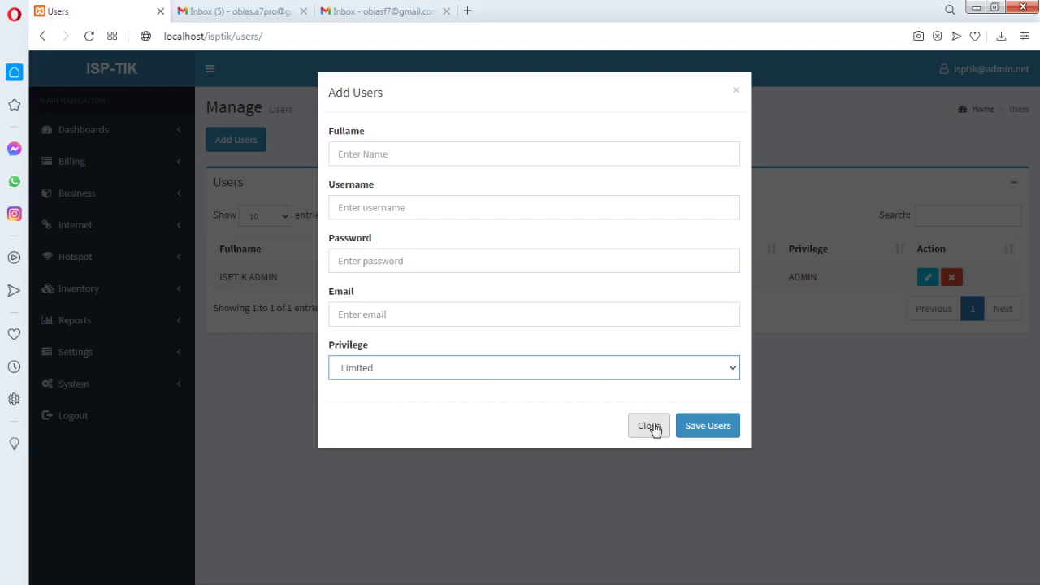
pyautogui.click(649, 426)
pyautogui.click(174, 195)
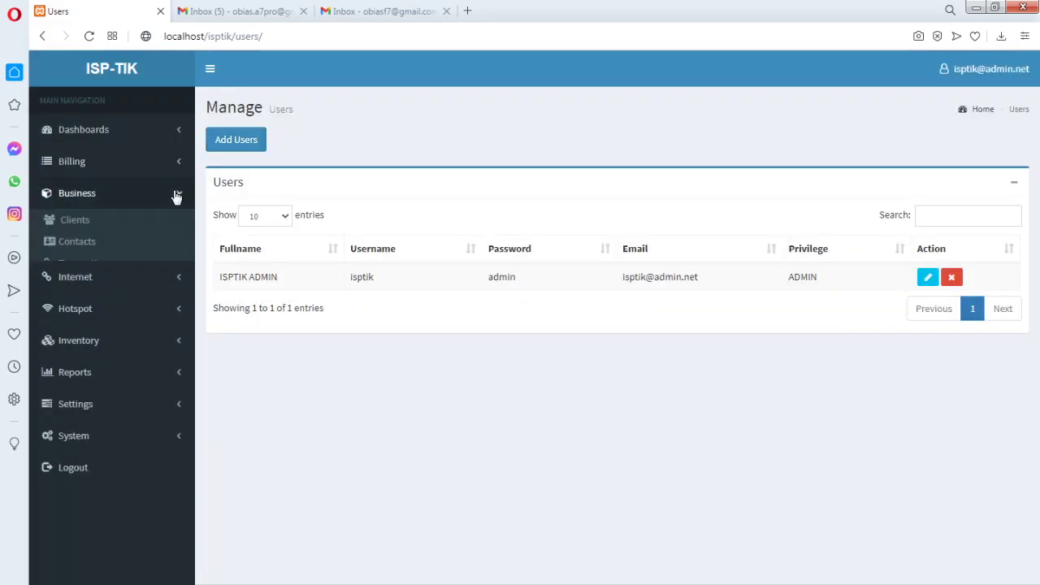
# Open the clients list, then go to Settings > Logs
pyautogui.click(85, 218)
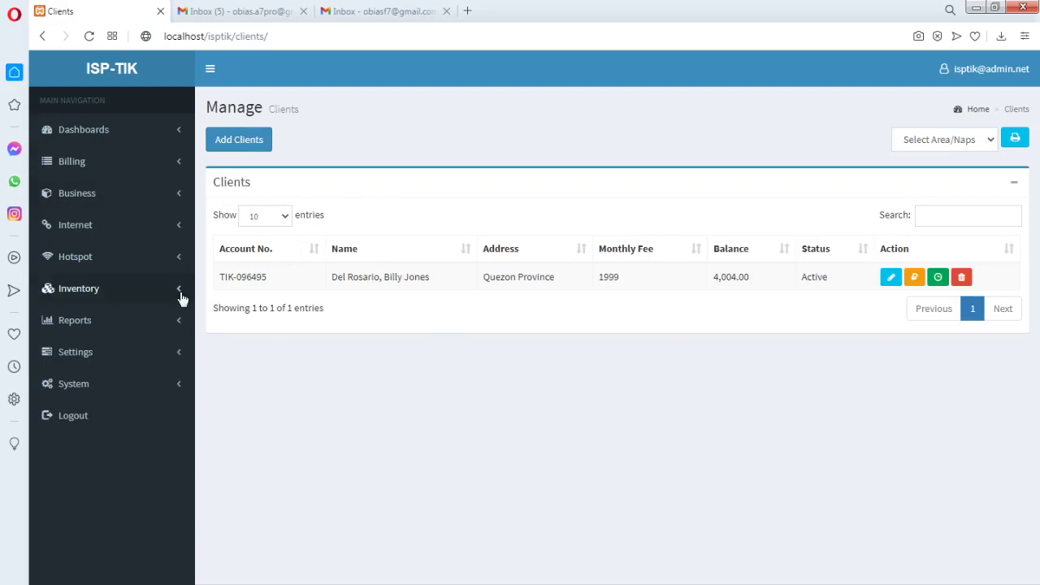
pyautogui.click(181, 388)
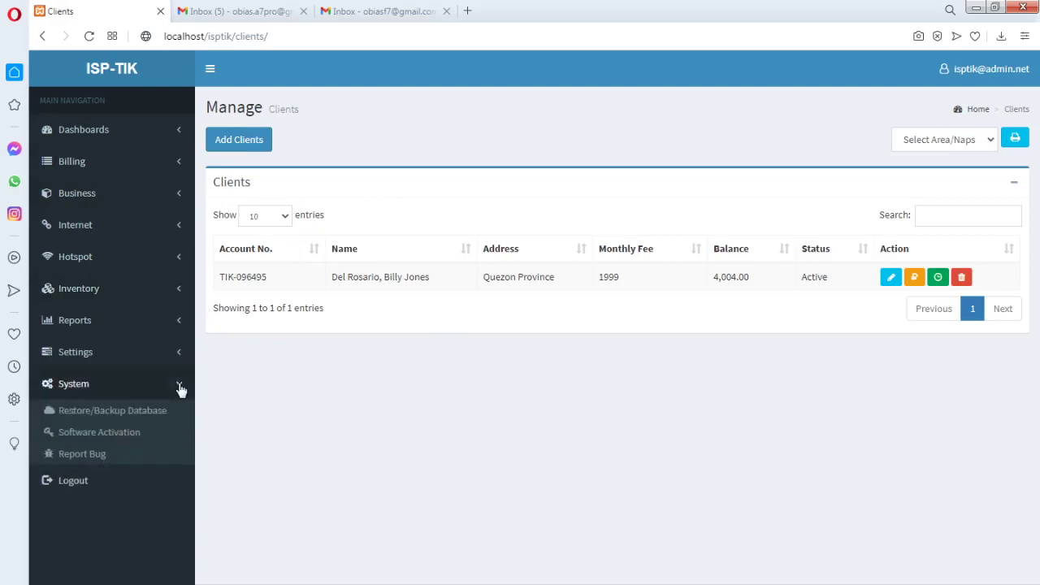
pyautogui.click(180, 355)
pyautogui.click(77, 401)
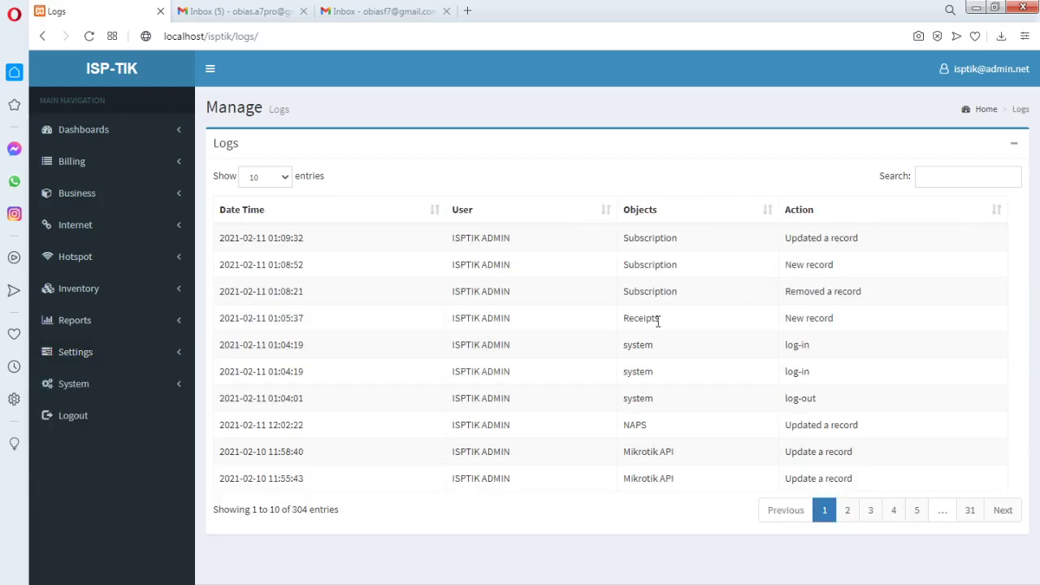
# Highlight the user name and Subscription text in the latest log entries
pyautogui.moveTo(513, 239); pyautogui.dragTo(451, 239)
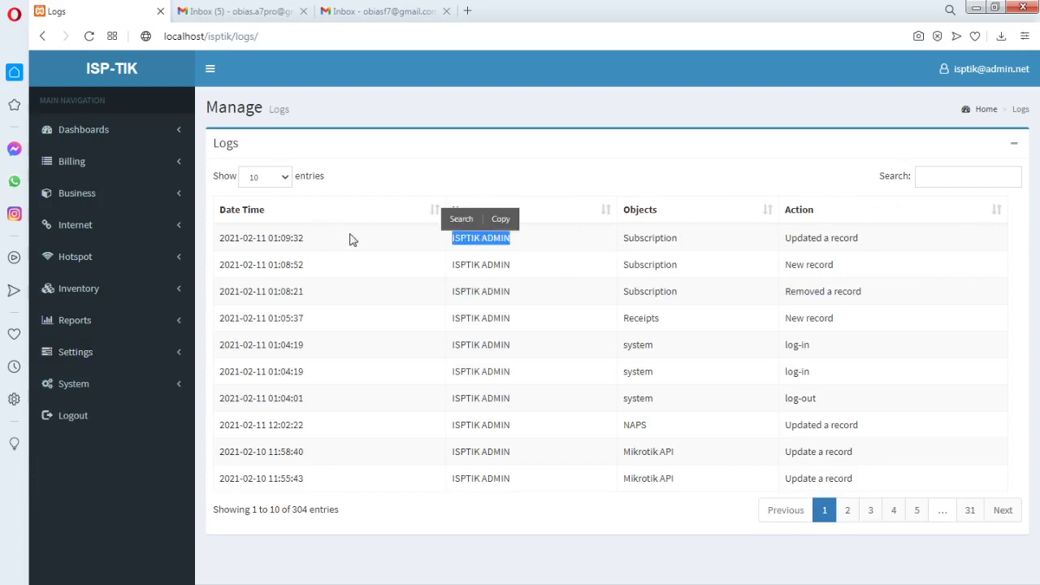
pyautogui.moveTo(677, 238); pyautogui.dragTo(626, 241)
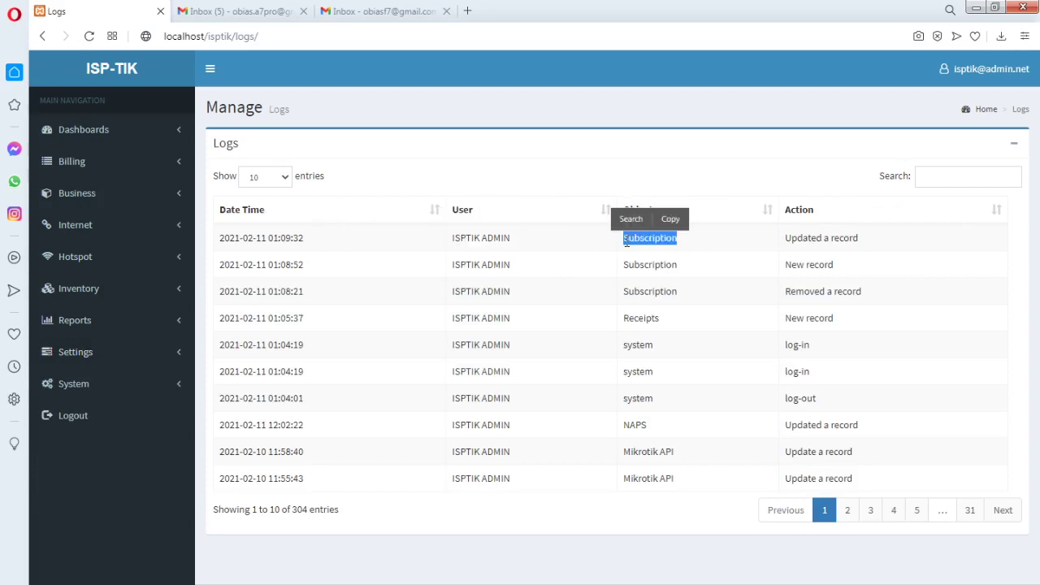
pyautogui.moveTo(785, 237); pyautogui.dragTo(784, 266)
pyautogui.click(333, 241)
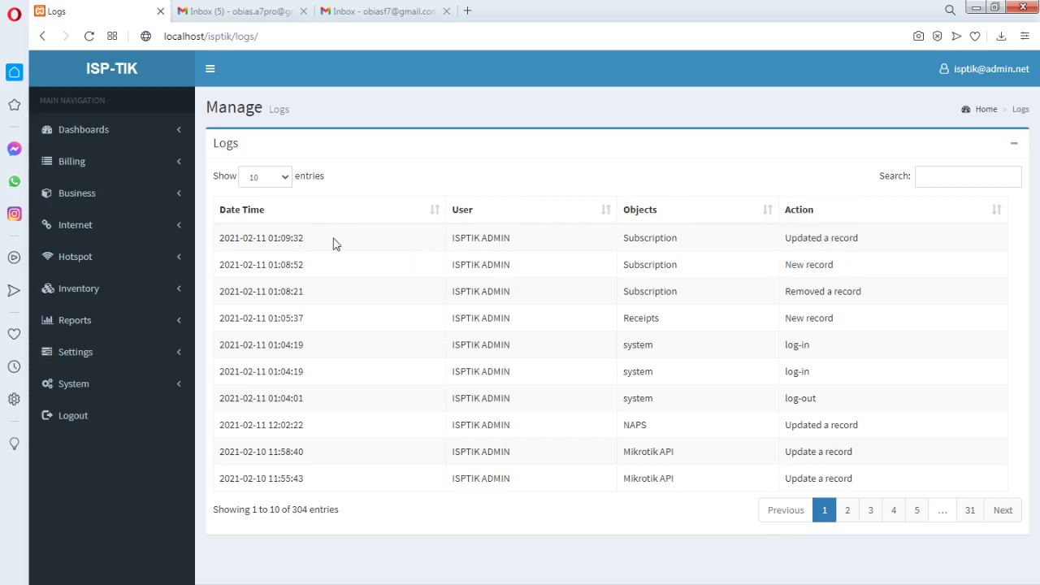
pyautogui.moveTo(455, 237); pyautogui.dragTo(550, 241)
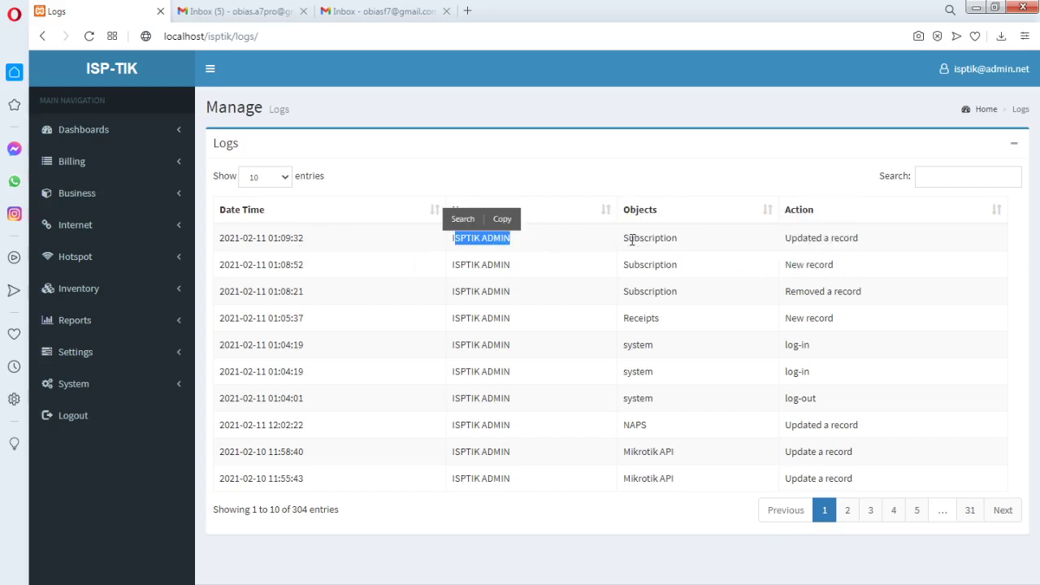
pyautogui.moveTo(631, 241); pyautogui.dragTo(687, 242)
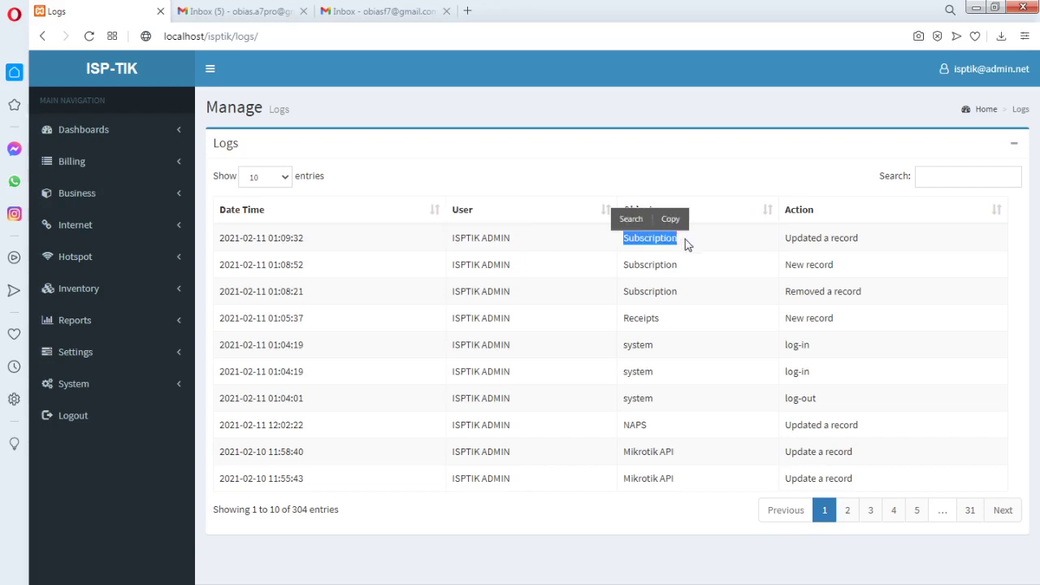
pyautogui.click(625, 266)
pyautogui.doubleClick(625, 266)
# Expand the Billing, Internet and Hotspot sidebar sections
pyautogui.click(167, 233)
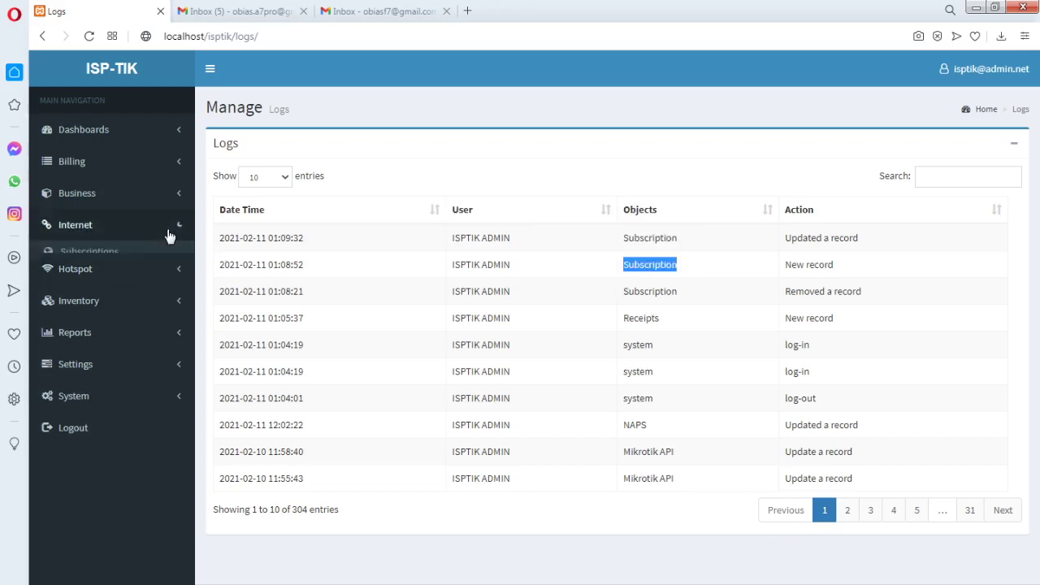
pyautogui.click(172, 161)
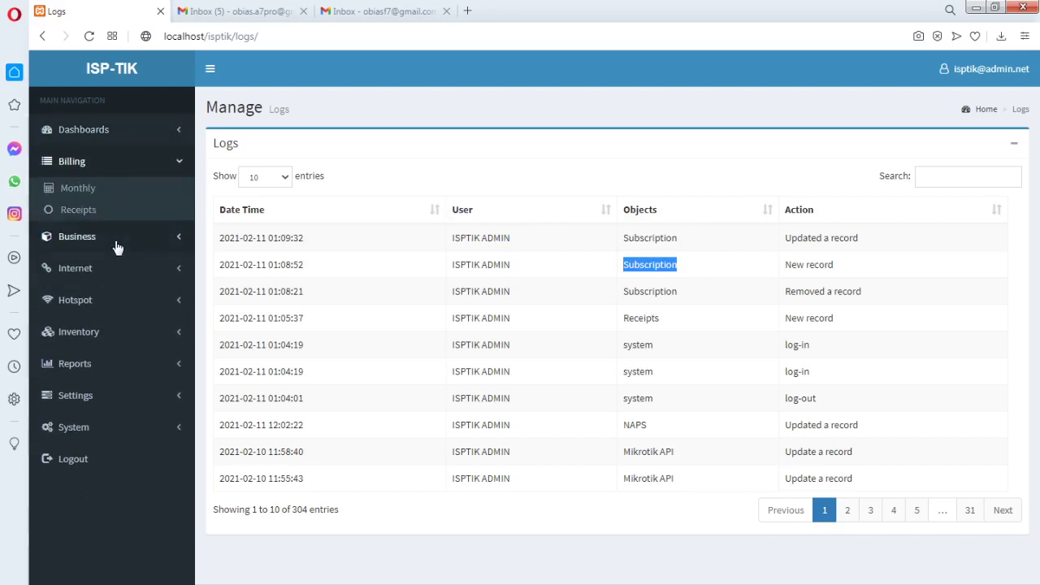
pyautogui.click(174, 269)
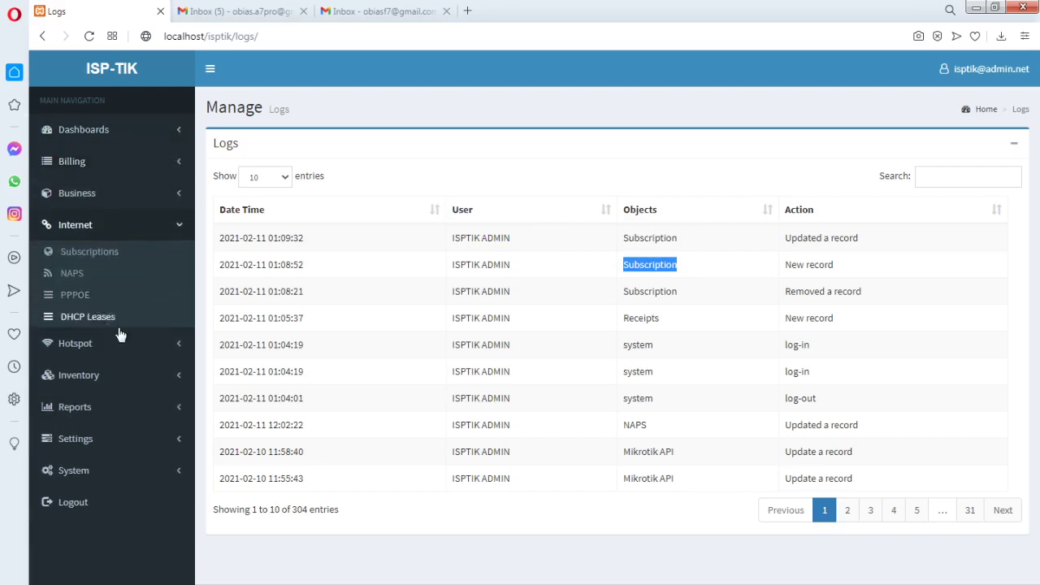
pyautogui.click(162, 350)
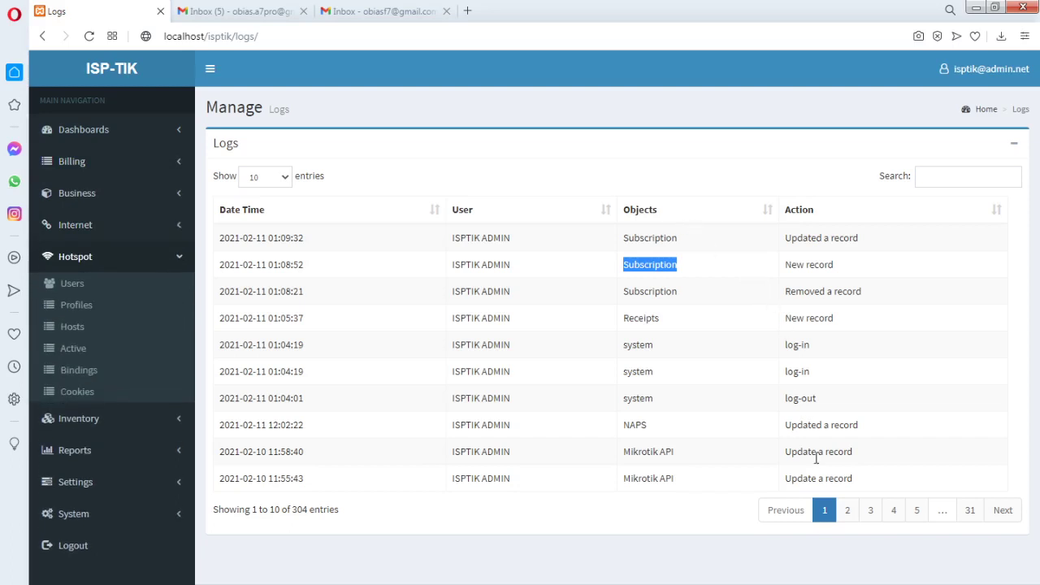
# Page through the logs to page 4 and back, ending on entries 21 to 30
pyautogui.click(847, 509)
pyautogui.click(870, 509)
pyautogui.click(895, 512)
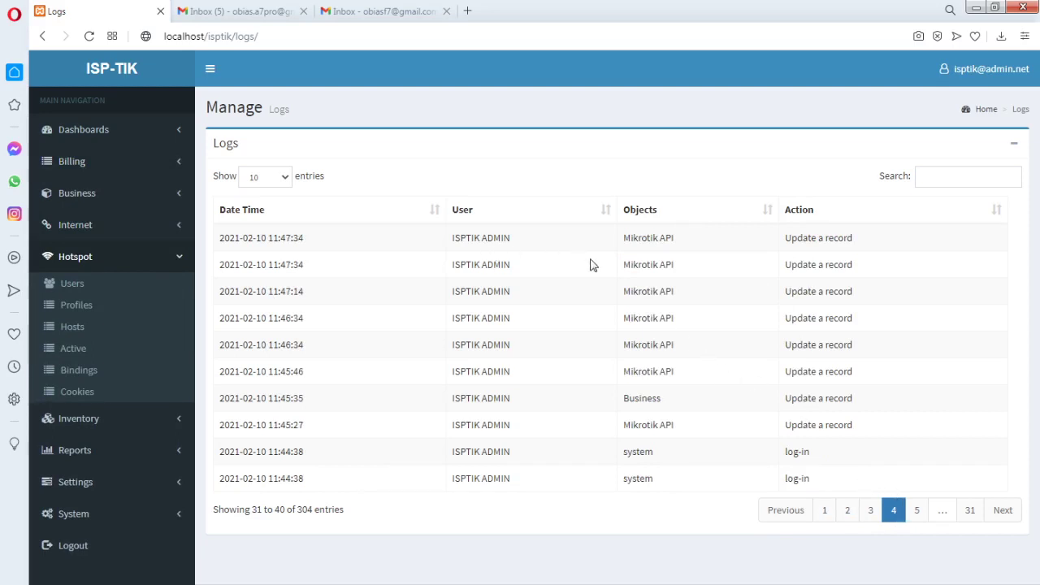
pyautogui.click(849, 516)
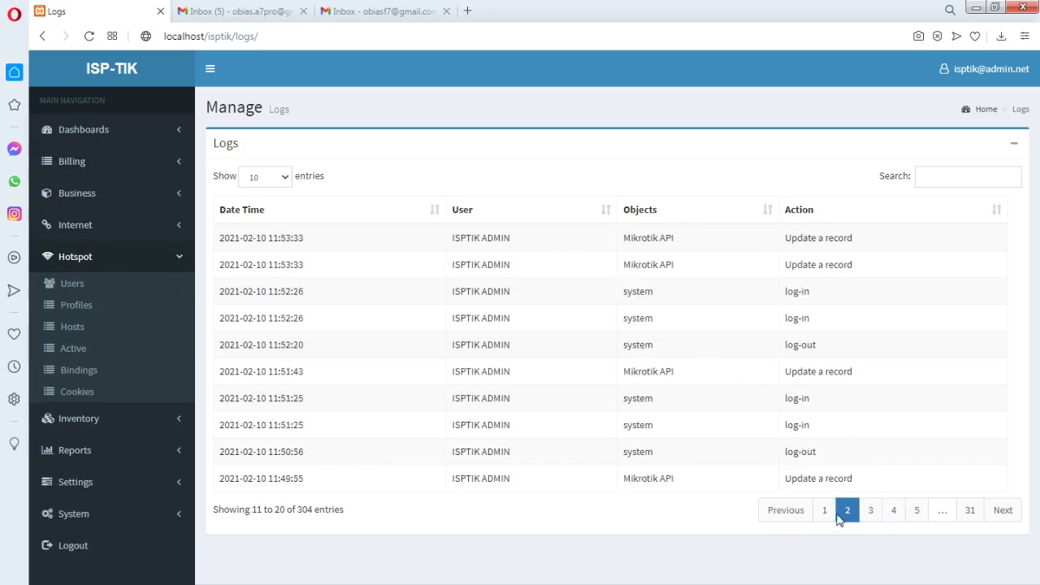
pyautogui.click(825, 515)
pyautogui.click(847, 520)
pyautogui.click(870, 520)
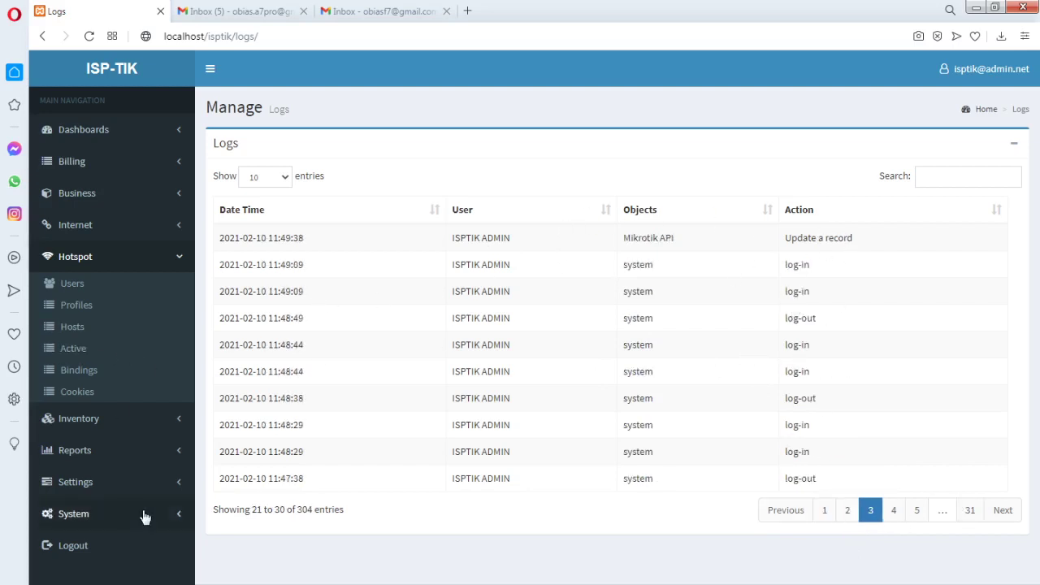
pyautogui.click(181, 482)
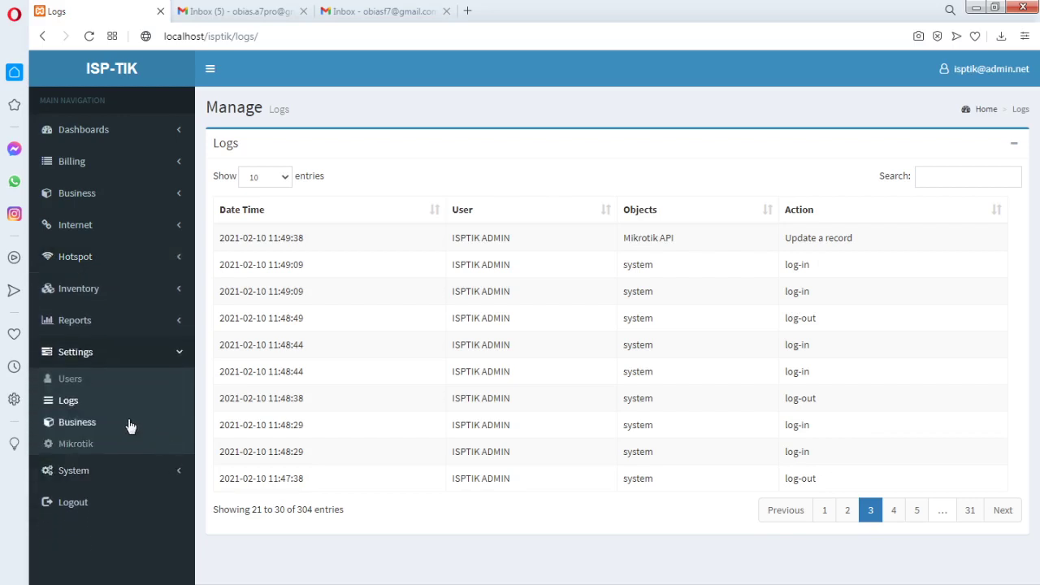
# Replace the placeholder business name with 'iCodeWeb Sulotions' in the business profile
pyautogui.click(85, 423)
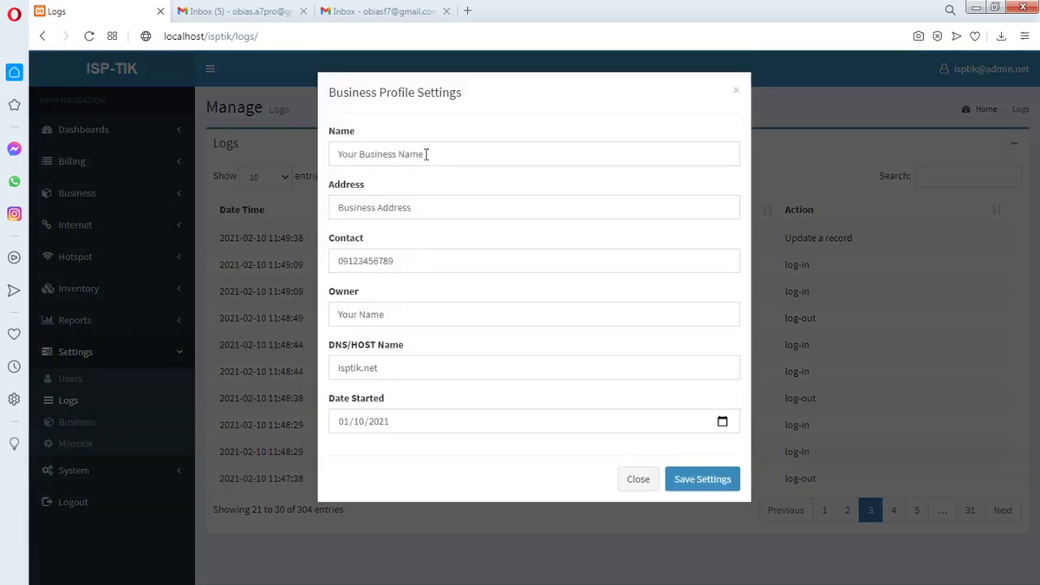
pyautogui.moveTo(434, 154); pyautogui.dragTo(325, 159)
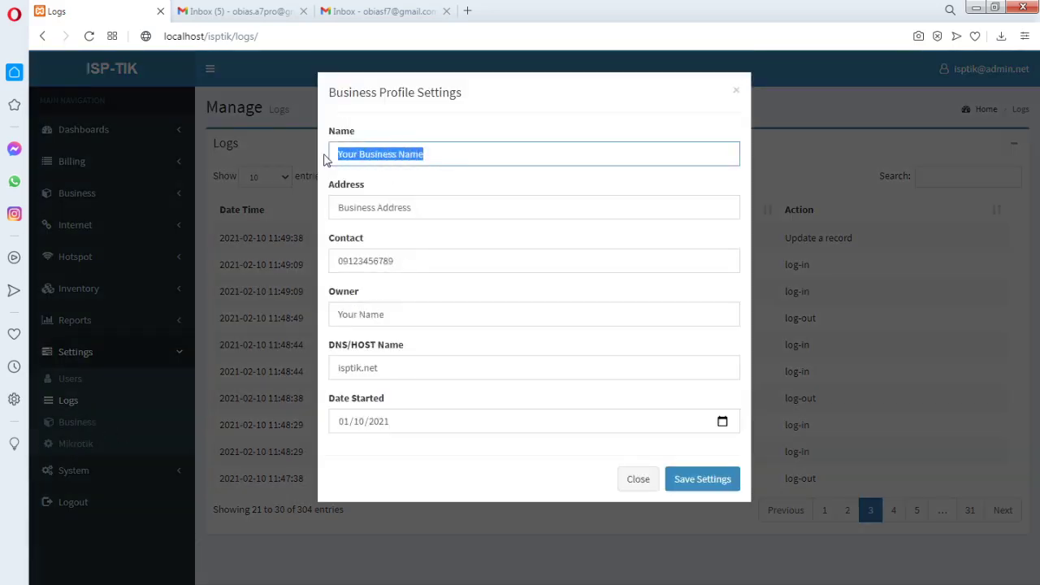
pyautogui.press('BackSpace')
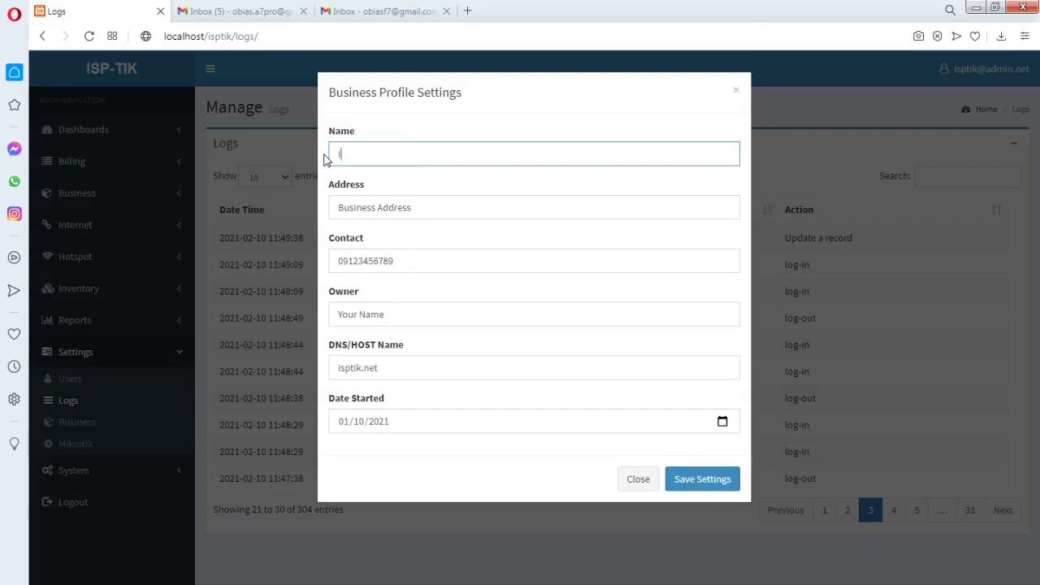
pyautogui.write('ISP TIK')
pyautogui.press('BackSpace')
pyautogui.press('BackSpace')
pyautogui.press('BackSpace')
pyautogui.press('BackSpace')
pyautogui.press('BackSpace')
pyautogui.press('BackSpace')
pyautogui.press('BackSpace')
pyautogui.press('BackSpace')
pyautogui.press('BackSpace')
pyautogui.press('BackSpace')
pyautogui.press('BackSpace')
pyautogui.press('BackSpace')
pyautogui.write('I')
pyautogui.press('BackSpace')
pyautogui.press('BackSpace')
pyautogui.press('BackSpace')
pyautogui.write('Icode')
pyautogui.press('BackSpace')
pyautogui.press('BackSpace')
pyautogui.write('S')
pyautogui.click(422, 156)
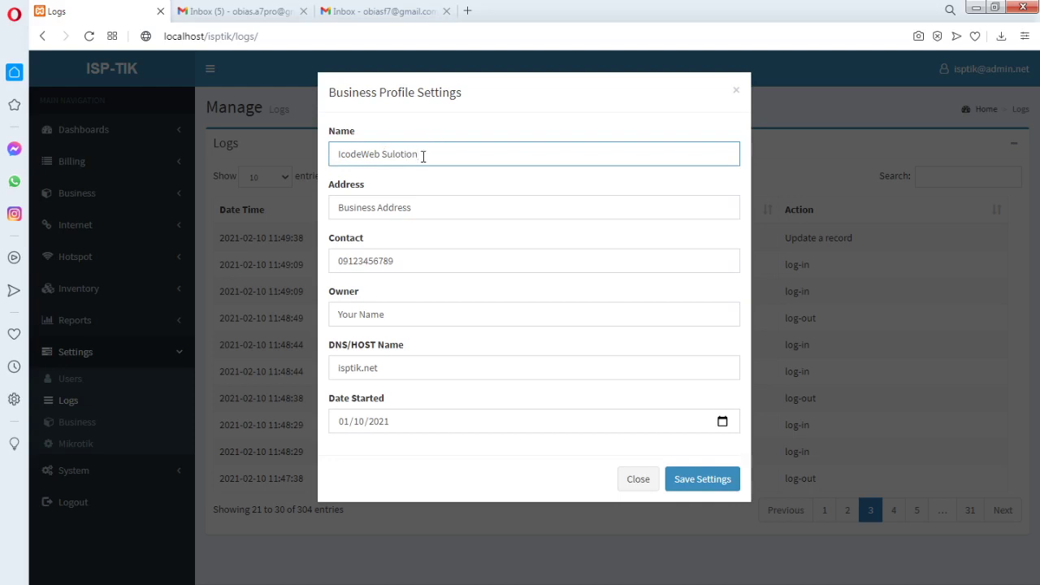
pyautogui.write('s')
pyautogui.click(348, 156)
pyautogui.press('BackSpace')
pyautogui.write('C')
pyautogui.press('BackSpace')
pyautogui.write('iC')
# Set the business address to Philippines
pyautogui.click(398, 210)
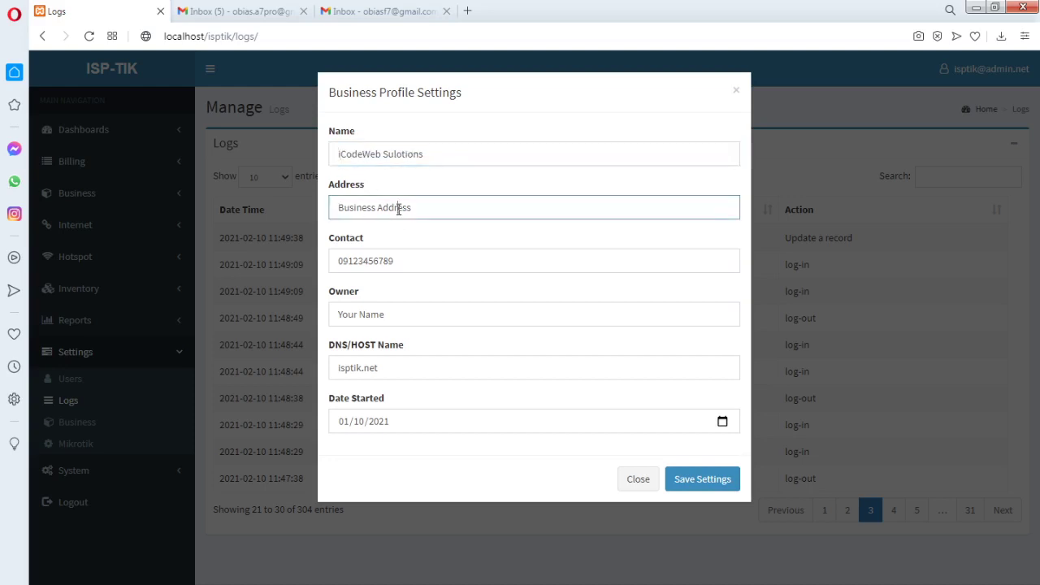
pyautogui.moveTo(419, 209); pyautogui.dragTo(317, 215)
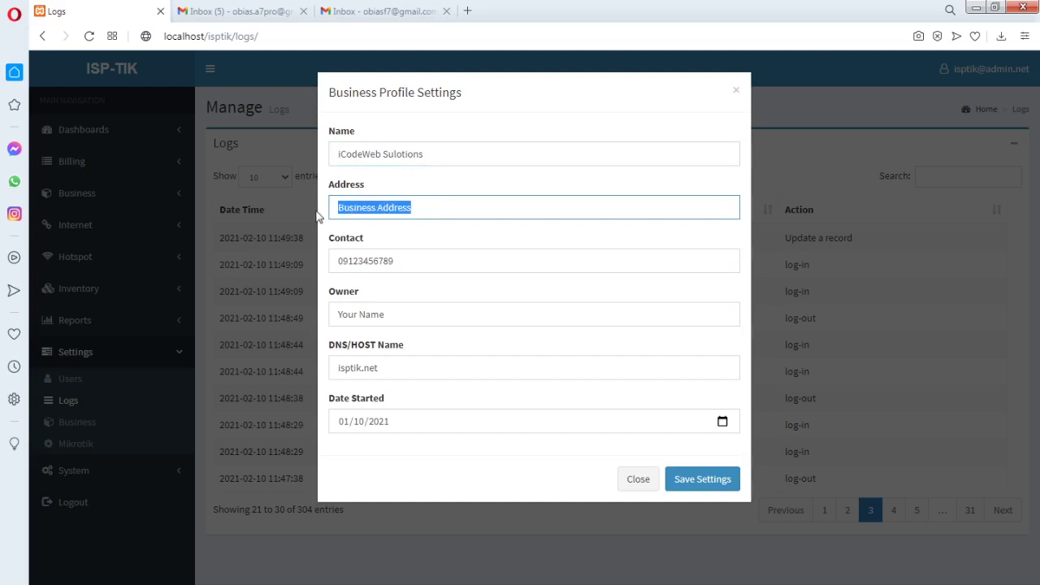
pyautogui.write('Philip')
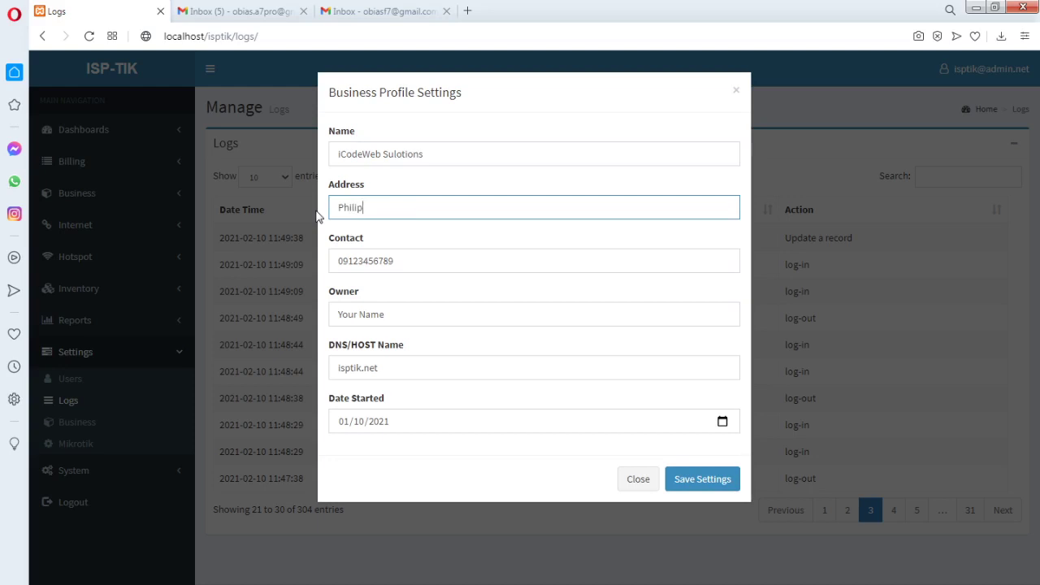
pyautogui.write('pines')
pyautogui.click(388, 317)
# Change the DNS/HOST name to icw.ph
pyautogui.hotkey('ctrl', 'a')
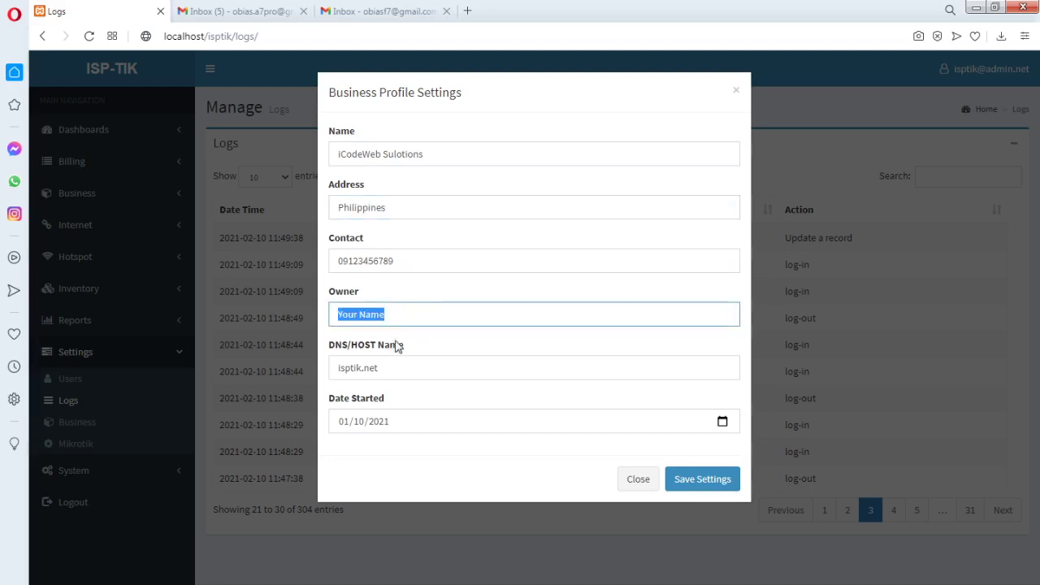
pyautogui.moveTo(384, 367); pyautogui.dragTo(332, 368)
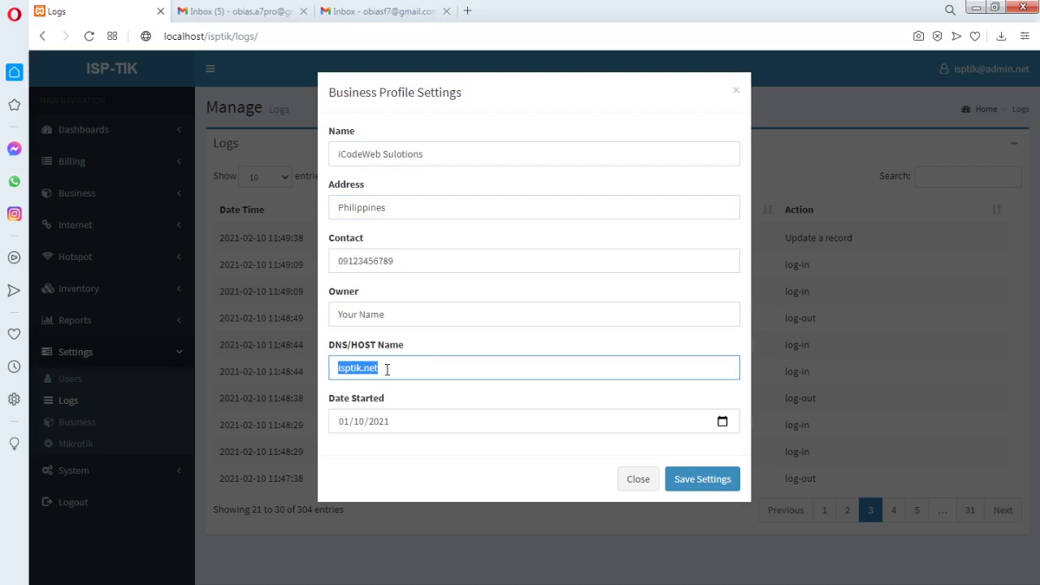
pyautogui.click(390, 370)
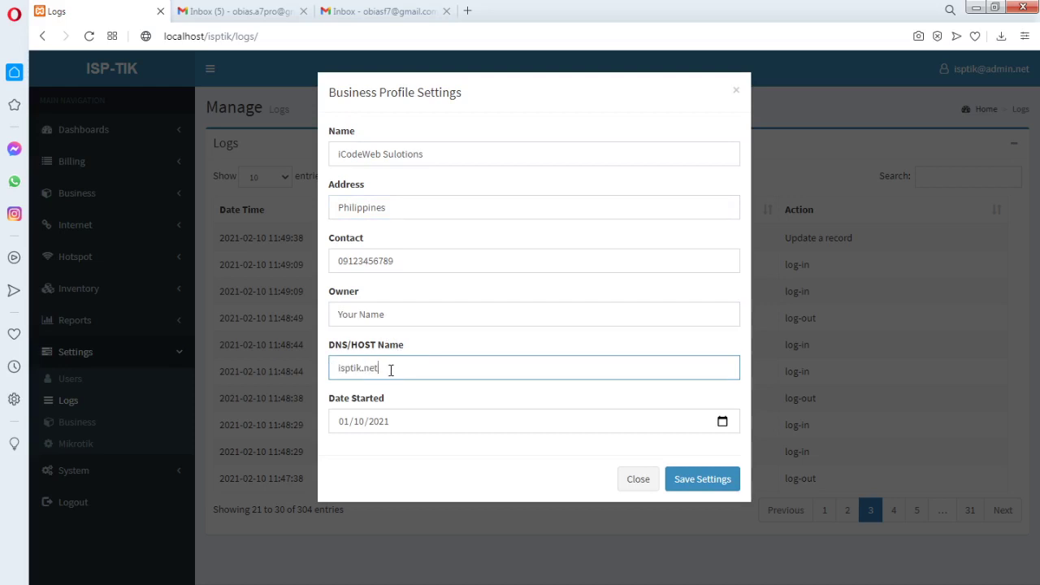
pyautogui.moveTo(390, 369); pyautogui.dragTo(333, 365)
pyautogui.click(399, 373)
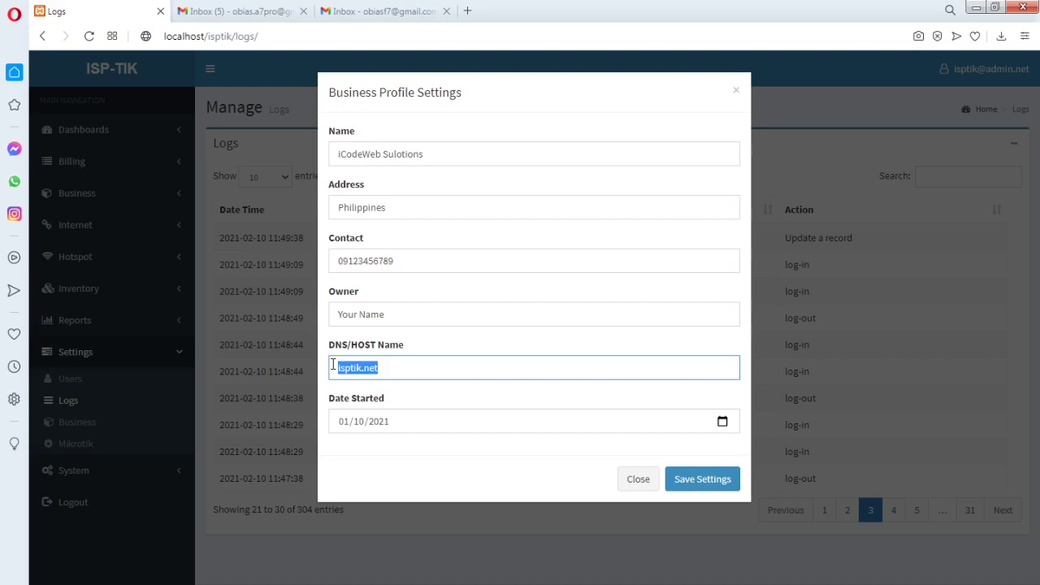
pyautogui.write('icw.net')
pyautogui.press('BackSpace')
pyautogui.press('BackSpace')
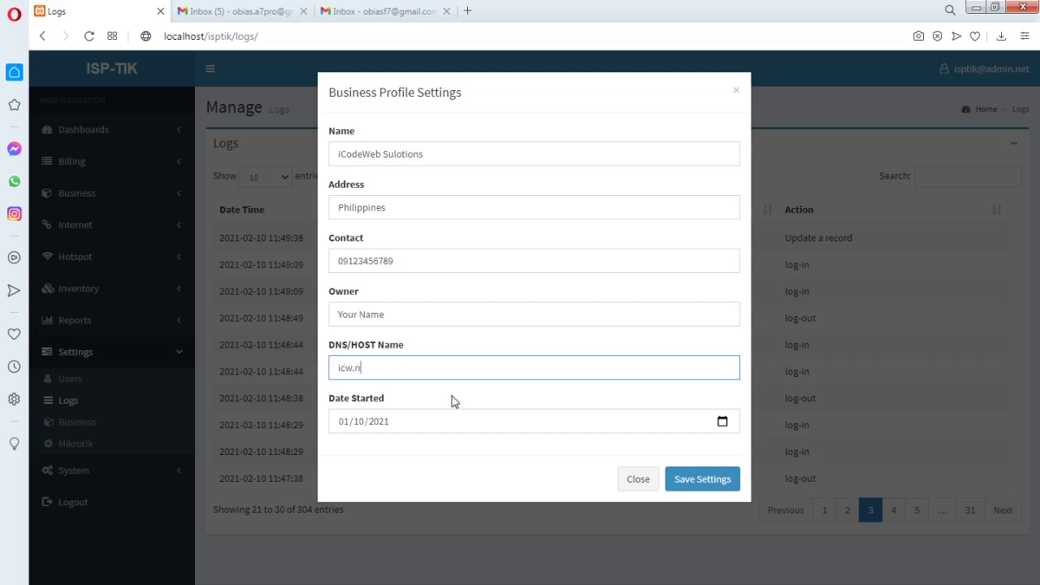
pyautogui.write('ph')
pyautogui.click(361, 369)
# Pick start date 01/10/2020 from the calendar and save the business profile settings
pyautogui.click(381, 424)
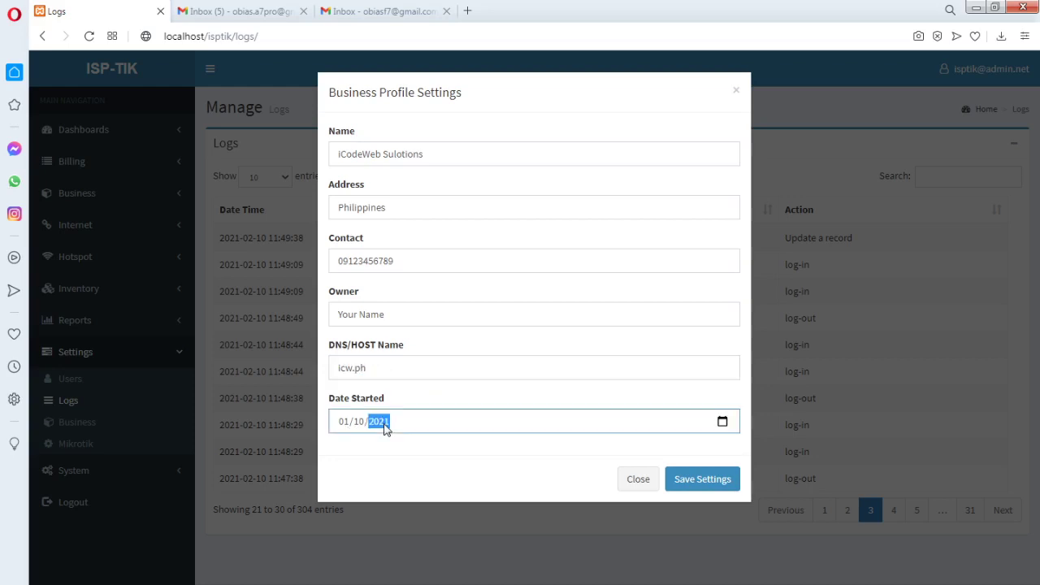
pyautogui.click(722, 421)
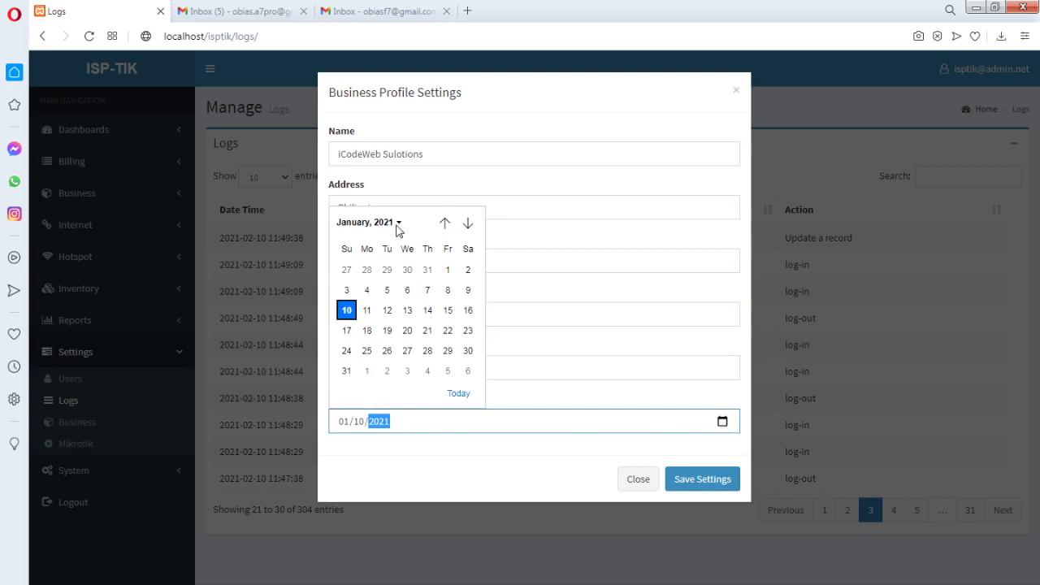
pyautogui.click(398, 224)
pyautogui.scroll(1, 447, 345)
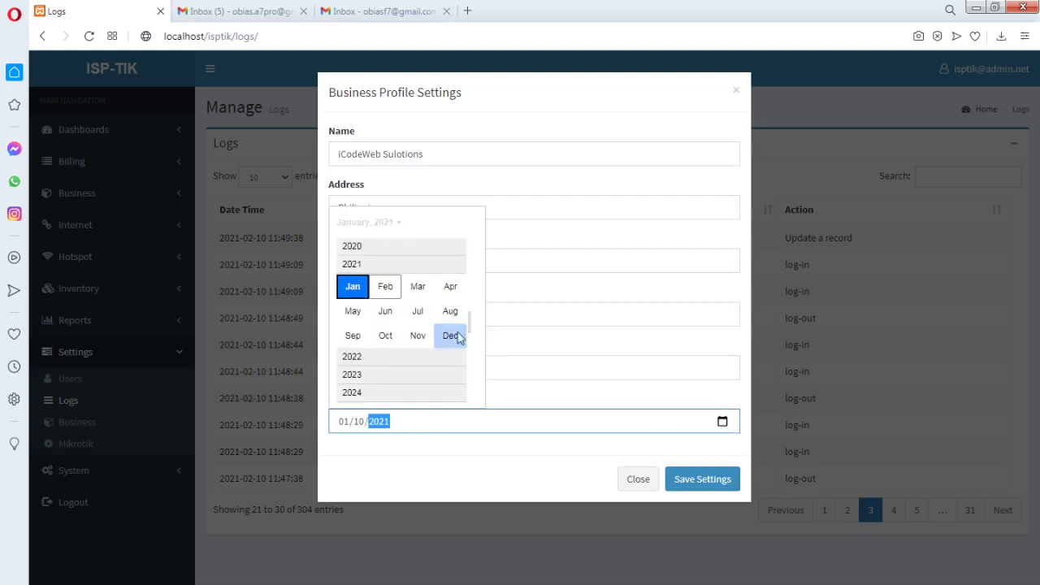
pyautogui.click(384, 247)
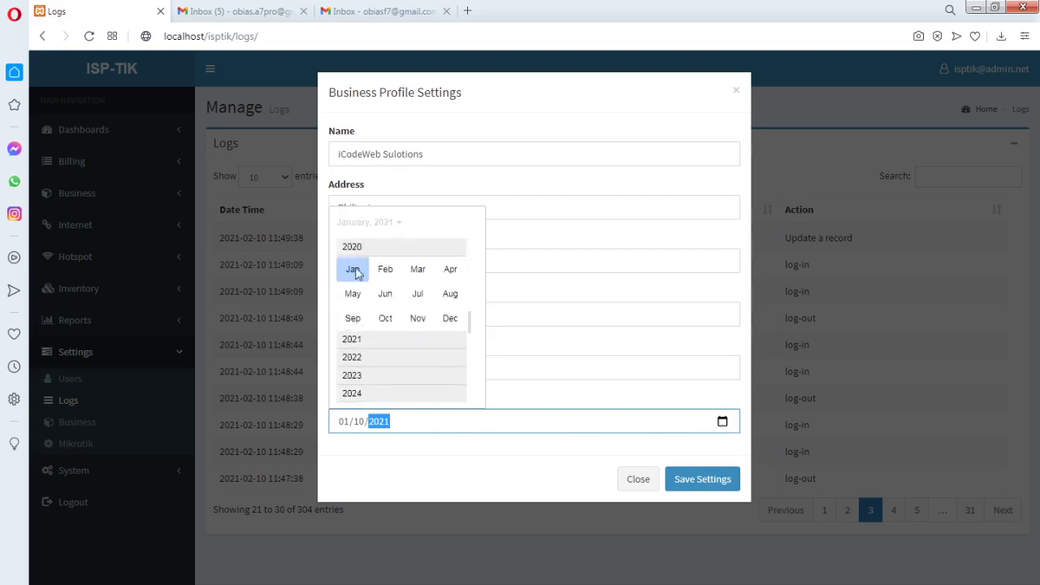
pyautogui.click(358, 273)
pyautogui.click(587, 342)
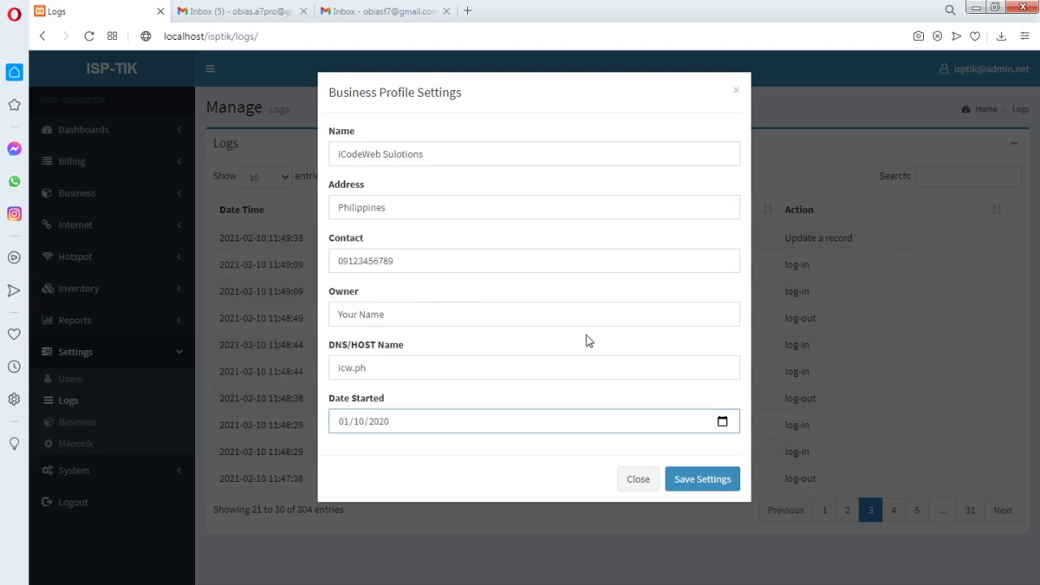
pyautogui.click(703, 486)
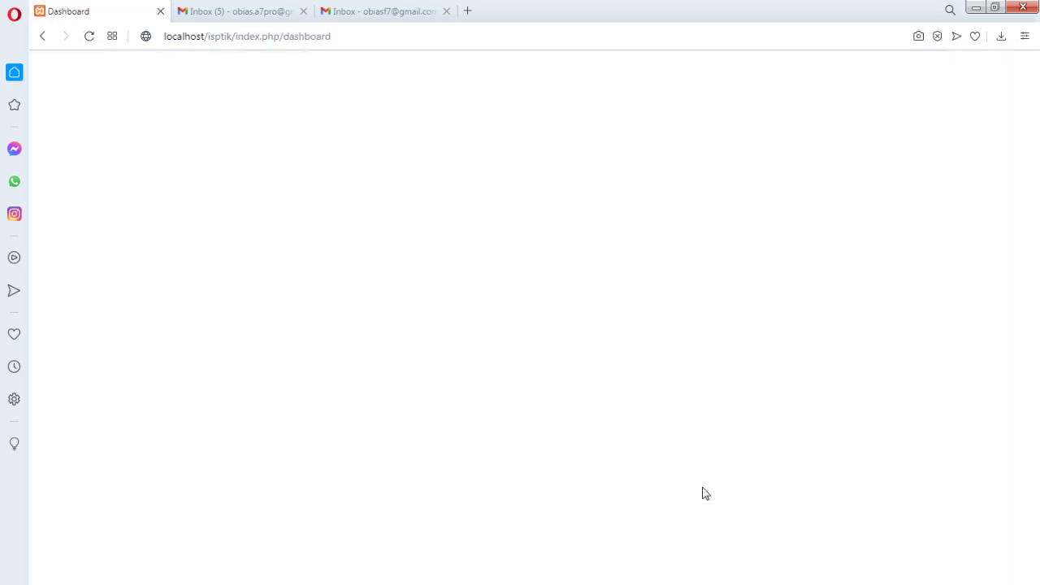
# Go to the Clients list under the Business section
pyautogui.scroll(-1, 513, 373)
pyautogui.scroll(-1, 513, 373)
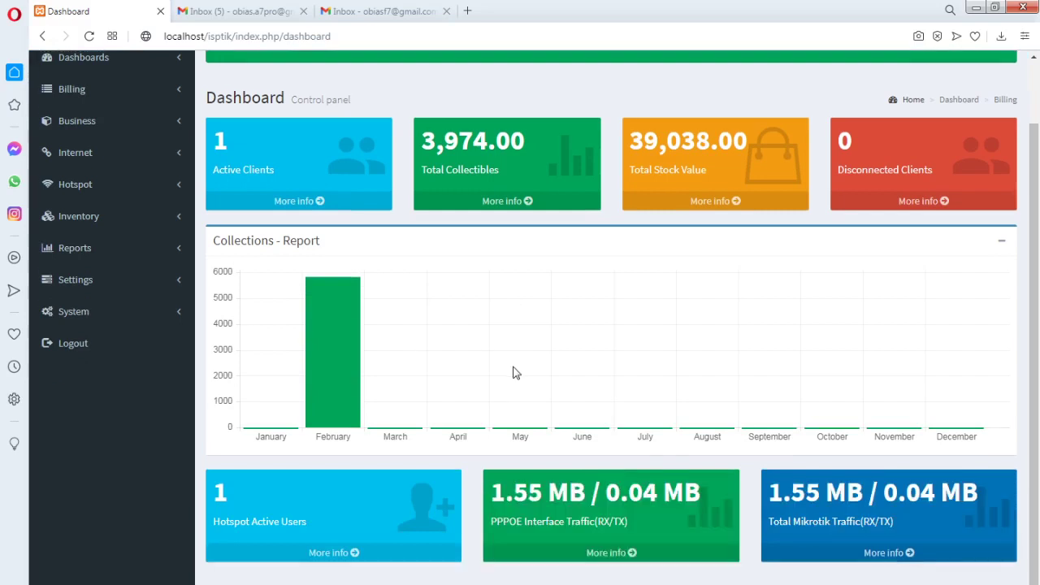
pyautogui.scroll(2, 513, 373)
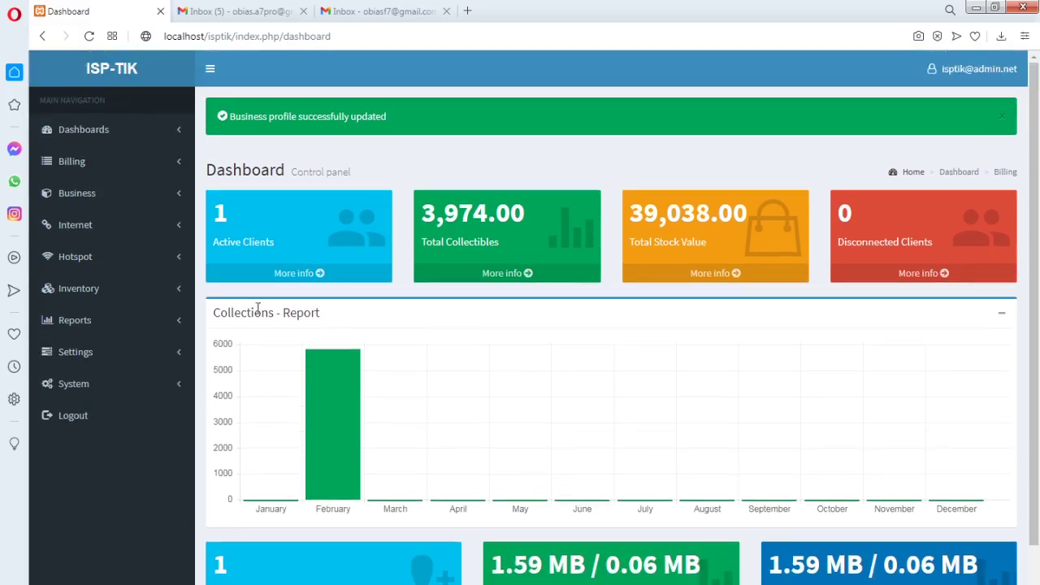
pyautogui.click(184, 195)
pyautogui.click(78, 222)
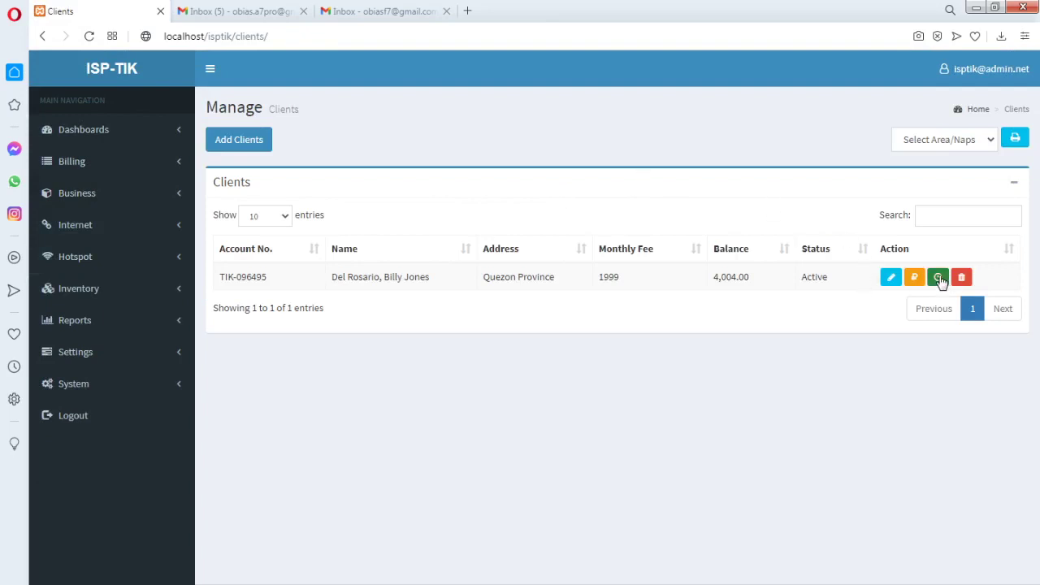
# Open the client's printable transaction statement, cancel printing, and bring the Linux Lite VM forward
pyautogui.click(938, 284)
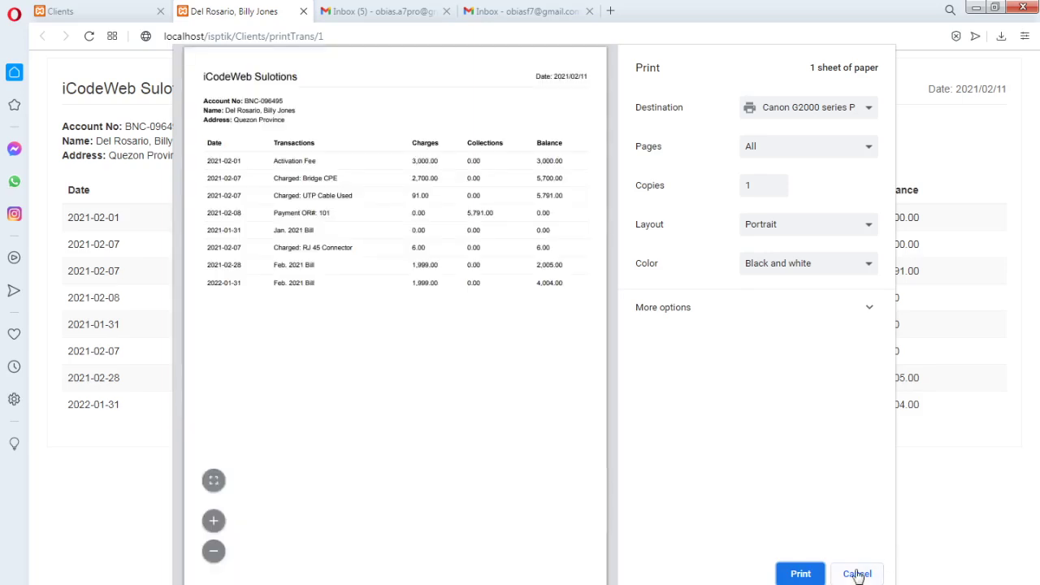
pyautogui.click(857, 574)
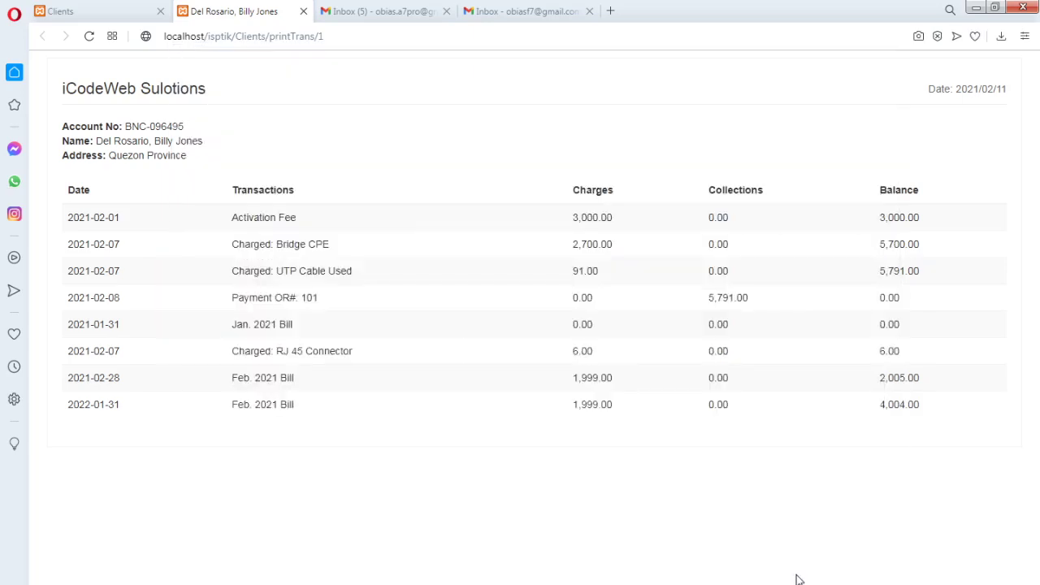
pyautogui.hotkey('alt', 'Tab')
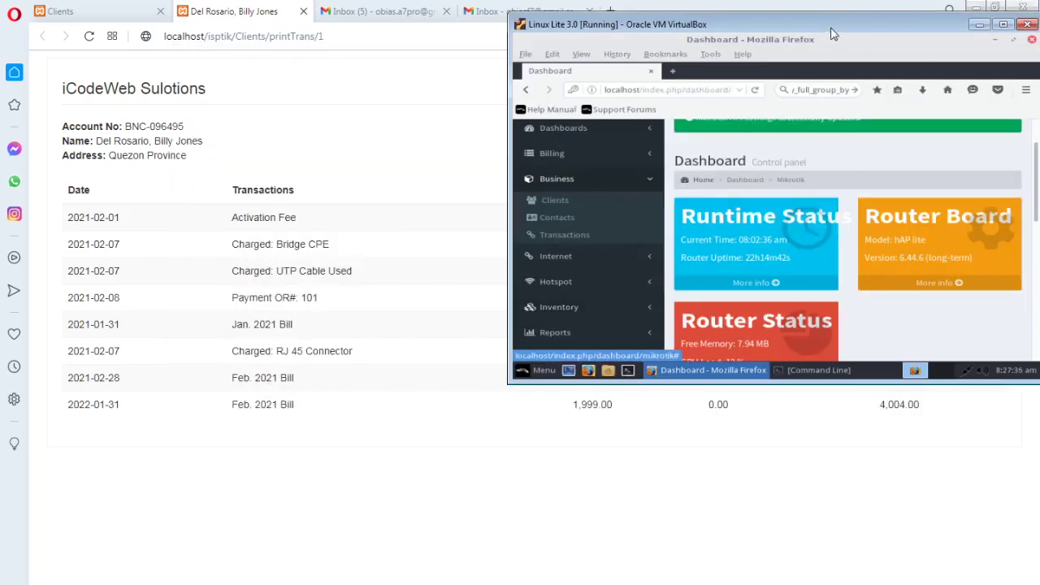
# Reposition the Linux Lite VM window and expand the Hotspot section in the VM dashboard sidebar
pyautogui.moveTo(834, 25); pyautogui.dragTo(775, 29)
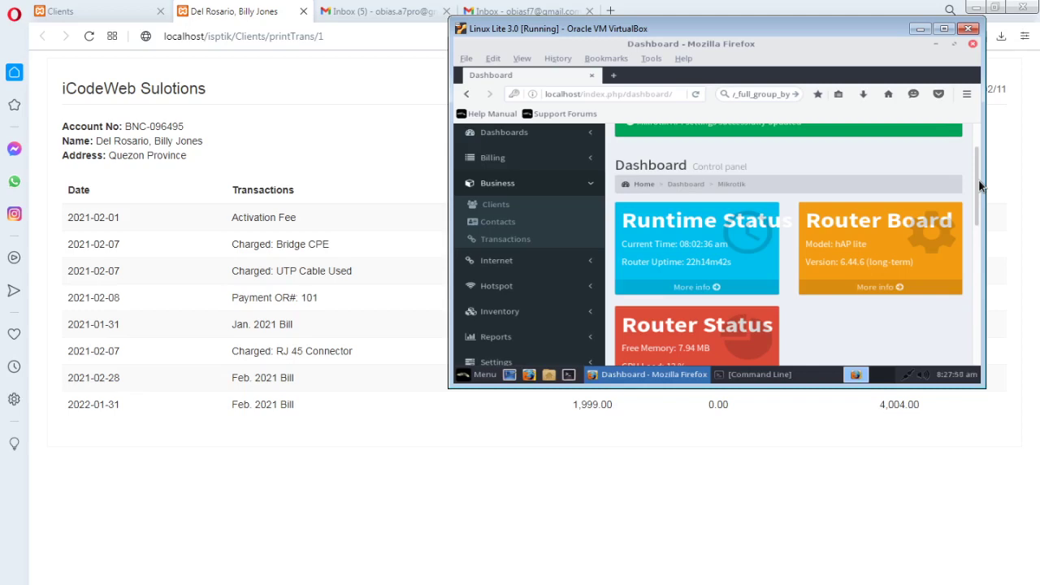
pyautogui.moveTo(980, 186); pyautogui.dragTo(979, 167)
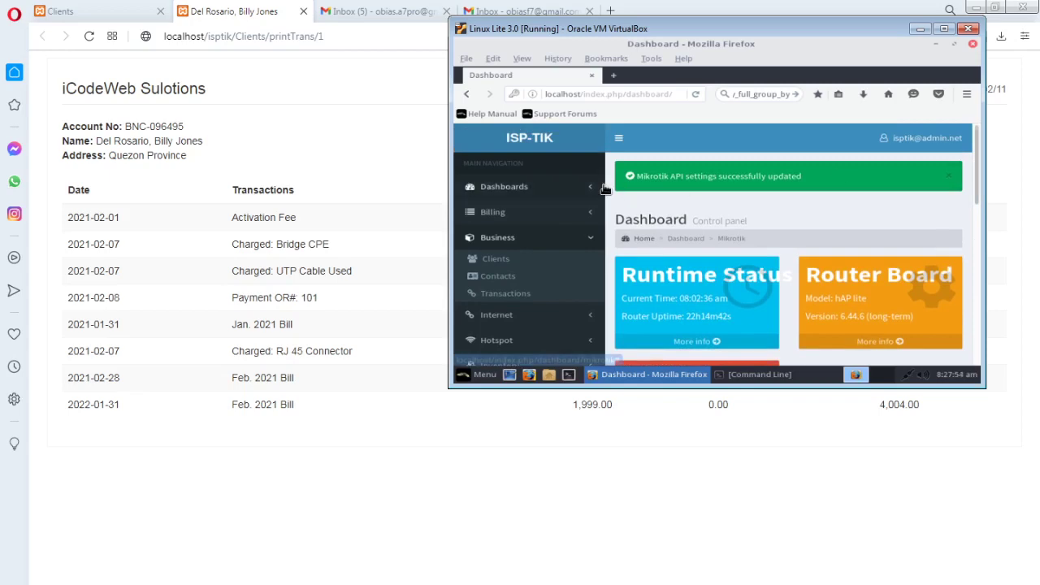
pyautogui.click(615, 142)
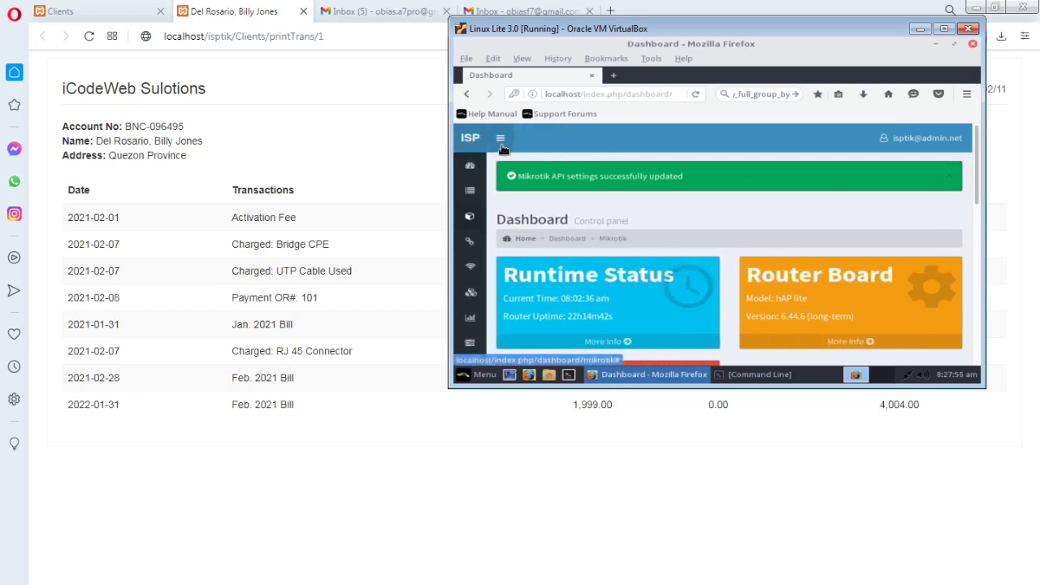
pyautogui.click(569, 138)
pyautogui.moveTo(685, 29); pyautogui.dragTo(672, 57)
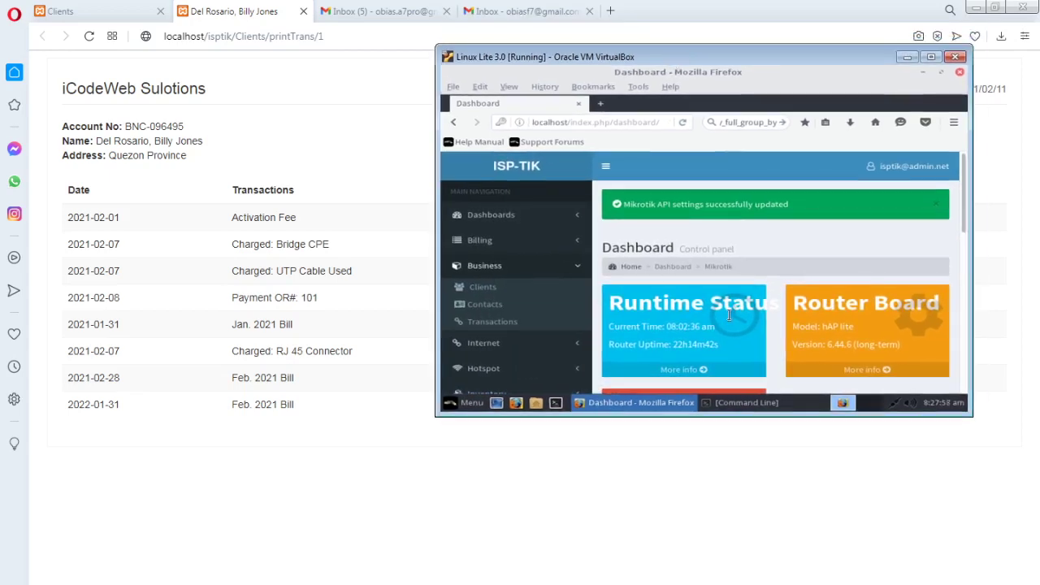
pyautogui.click(461, 403)
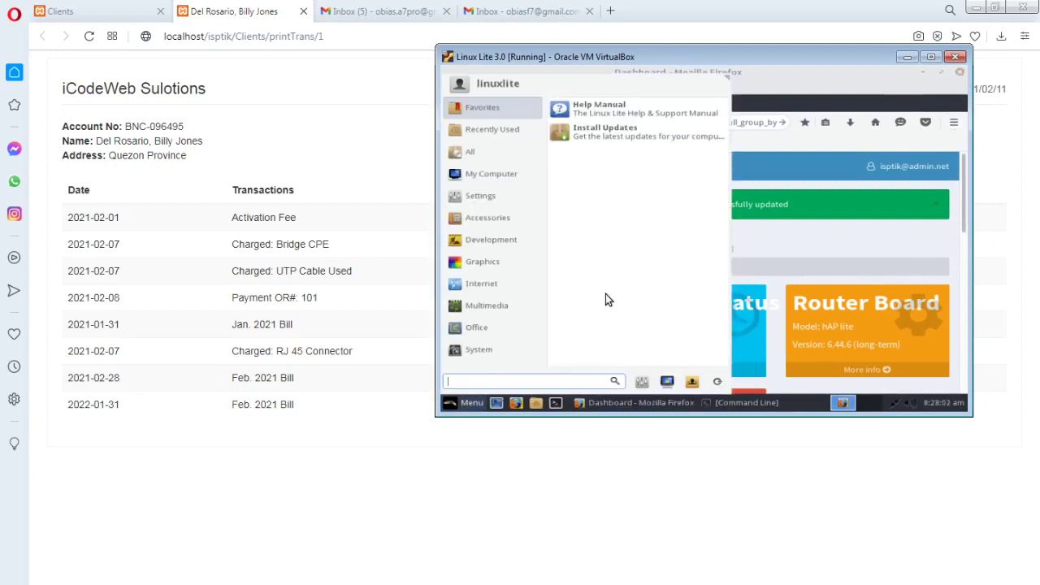
pyautogui.click(461, 403)
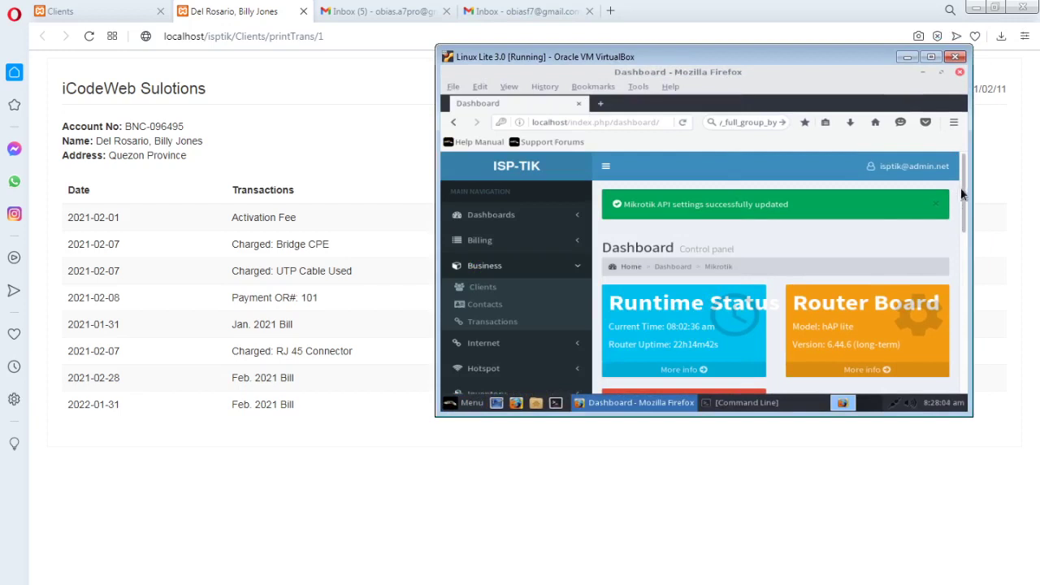
pyautogui.moveTo(963, 195); pyautogui.dragTo(964, 239)
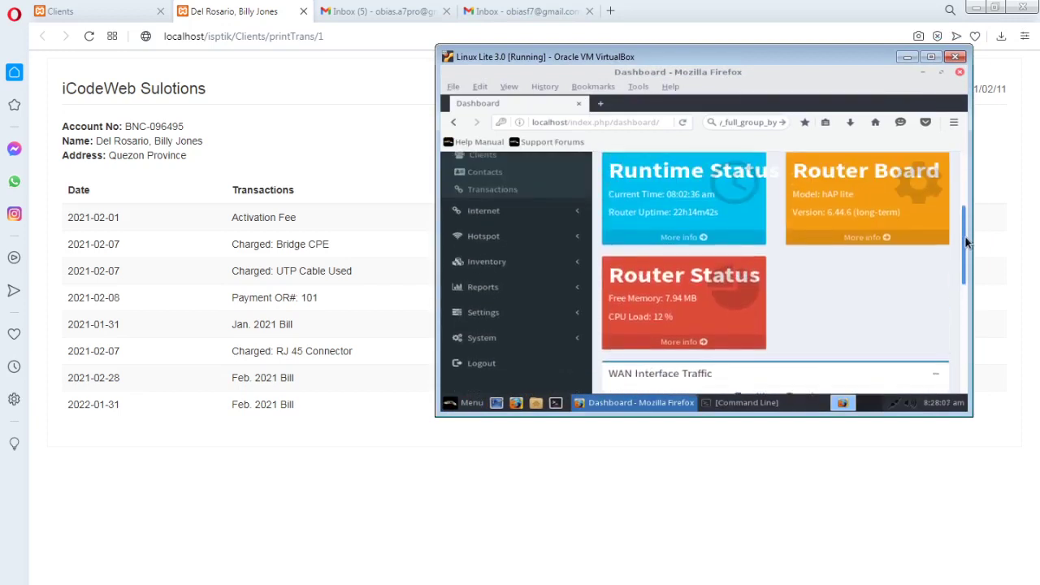
pyautogui.click(566, 249)
pyautogui.click(565, 322)
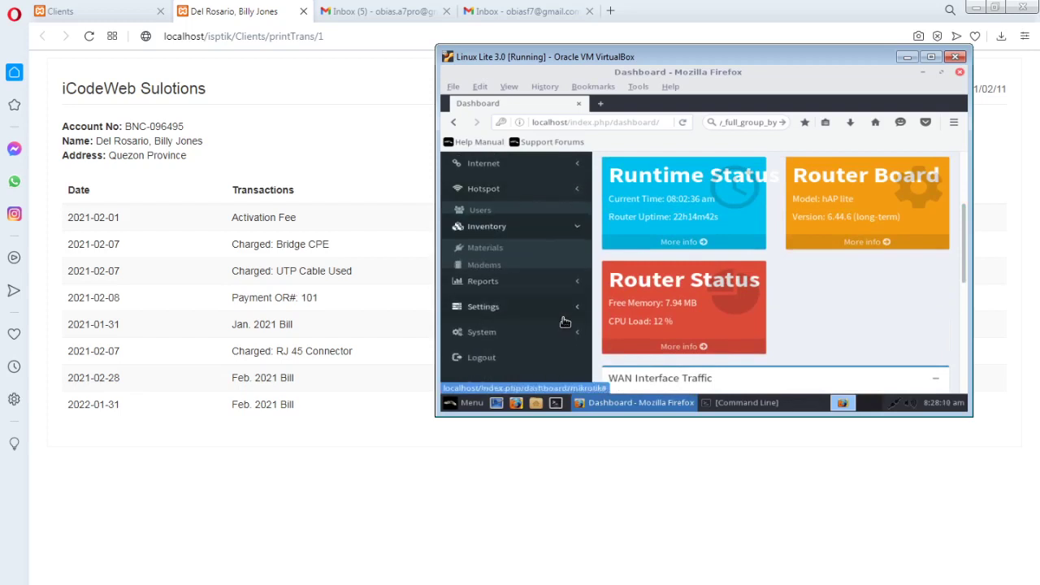
pyautogui.click(573, 199)
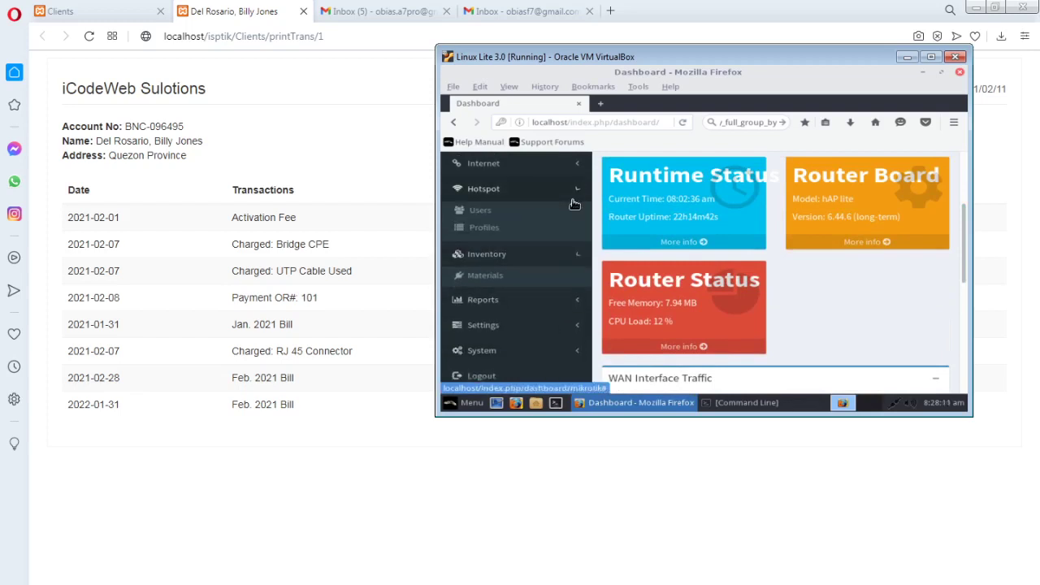
# Open the Hotspot Profiles page and collapse the sidebar to icons
pyautogui.click(496, 234)
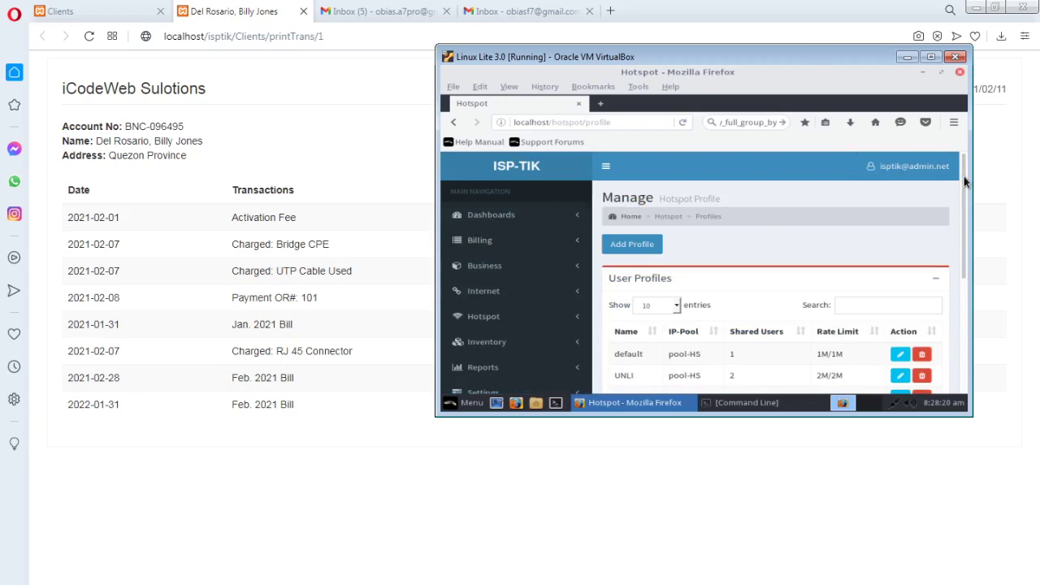
pyautogui.moveTo(964, 182)
pyautogui.mouseDown()
pyautogui.moveTo(970, 204)
pyautogui.moveTo(965, 186)
pyautogui.mouseUp()
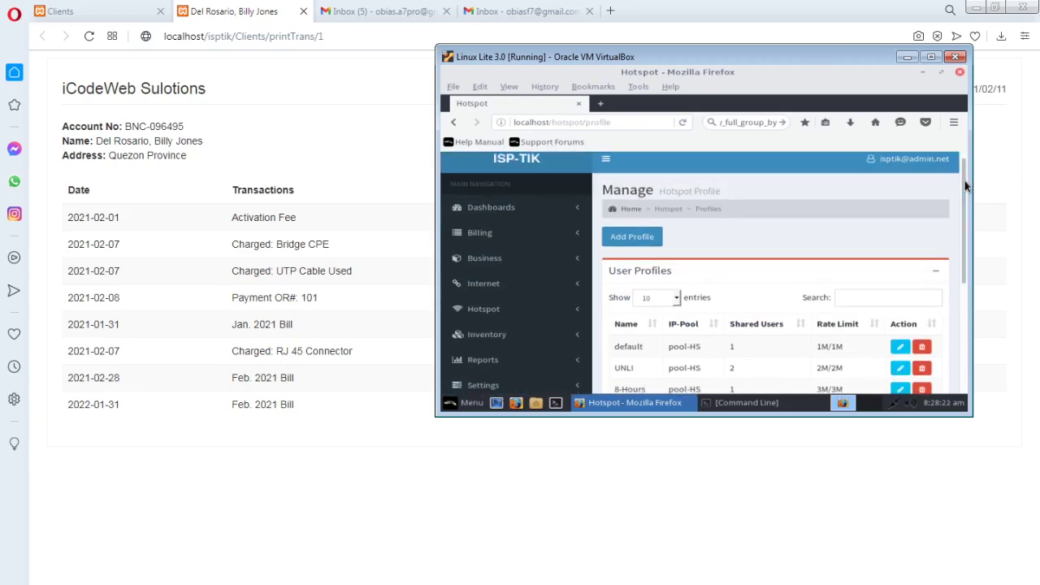
pyautogui.click(606, 159)
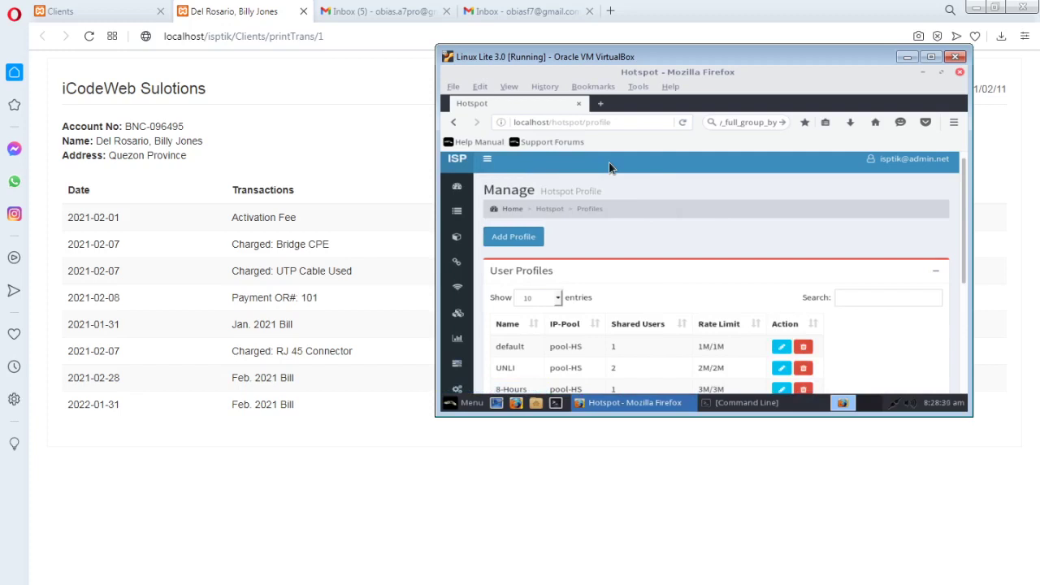
pyautogui.moveTo(964, 194)
pyautogui.mouseDown()
pyautogui.moveTo(968, 211)
pyautogui.moveTo(968, 189)
pyautogui.mouseUp()
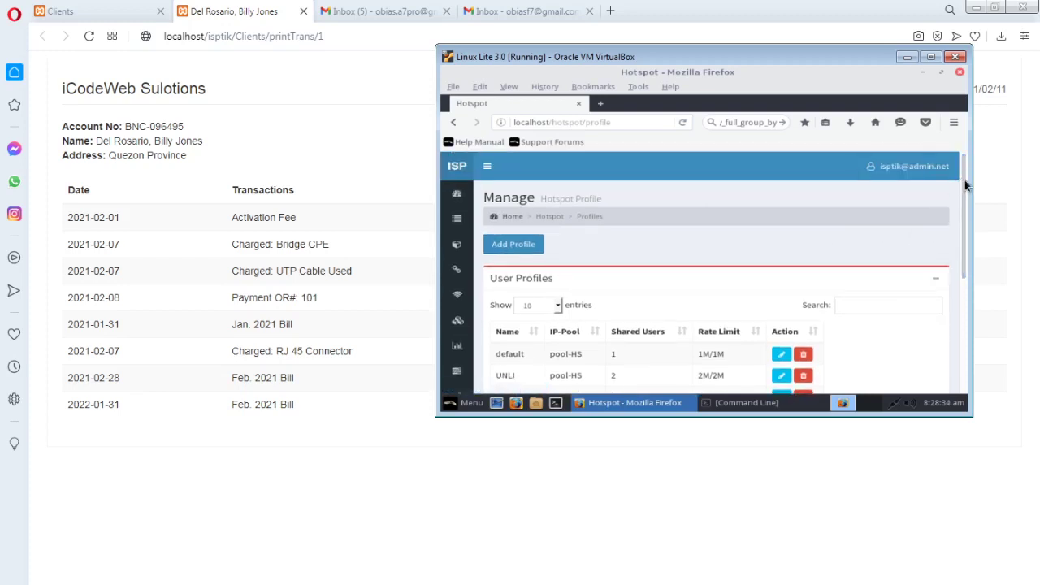
pyautogui.moveTo(965, 181)
pyautogui.mouseDown()
pyautogui.moveTo(967, 213)
pyautogui.moveTo(966, 195)
pyautogui.mouseUp()
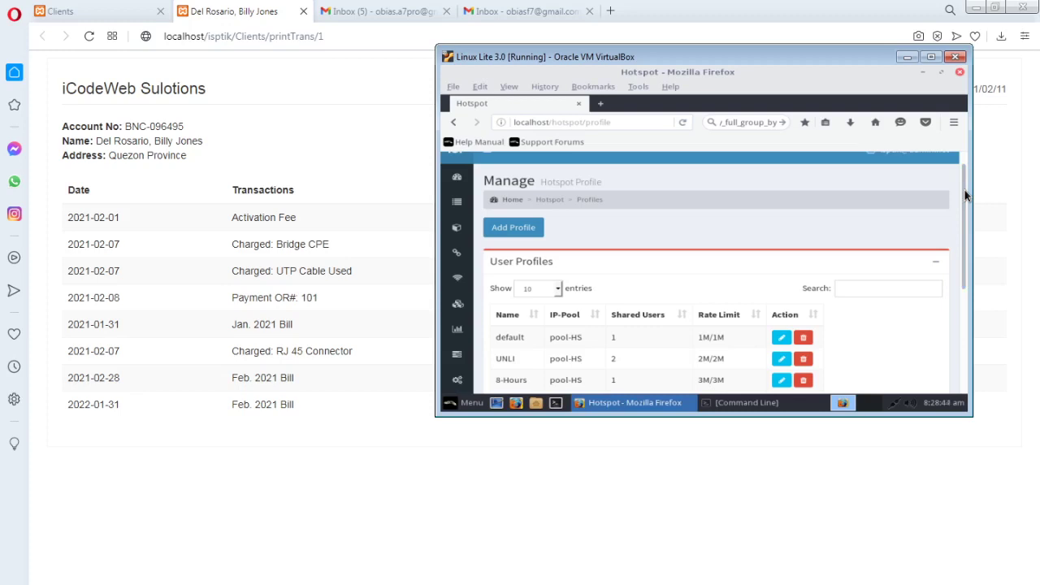
# Restore the full sidebar, scroll down the profiles list and expand System
pyautogui.scroll(1, 966, 195)
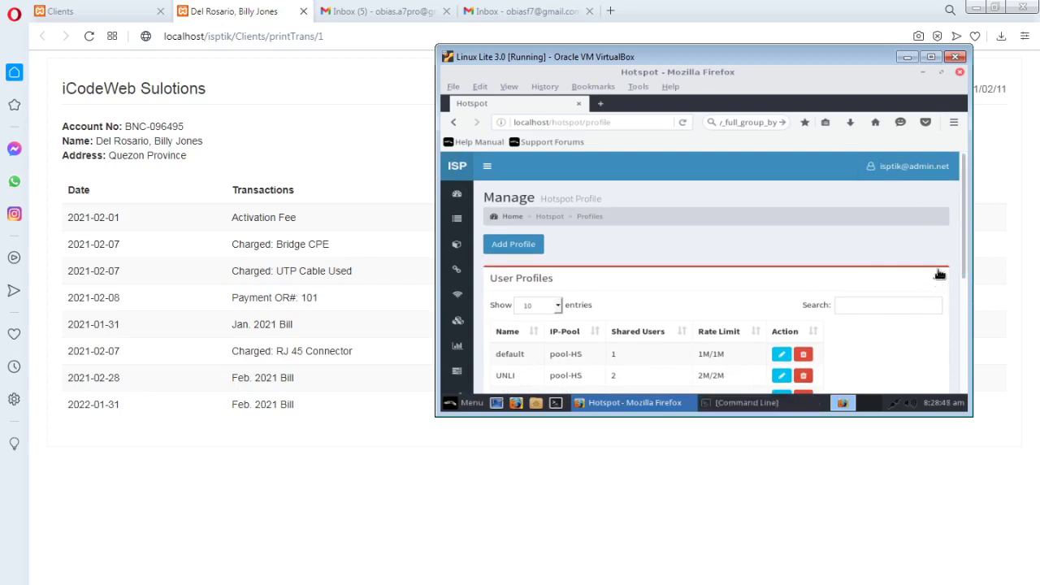
pyautogui.scroll(-1, 560, 301)
pyautogui.scroll(1, 557, 230)
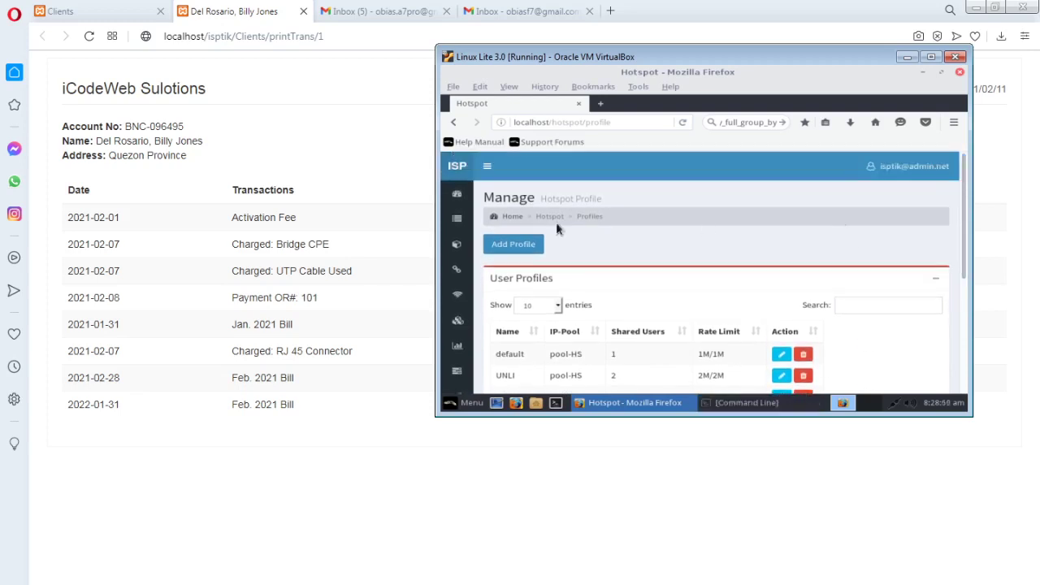
pyautogui.click(487, 166)
pyautogui.scroll(-3, 637, 262)
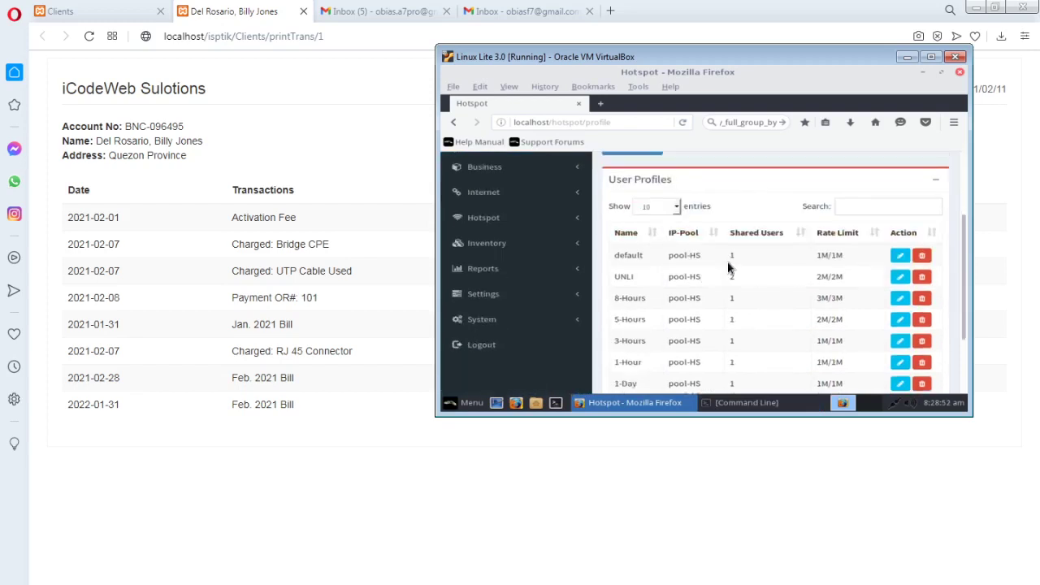
pyautogui.click(577, 324)
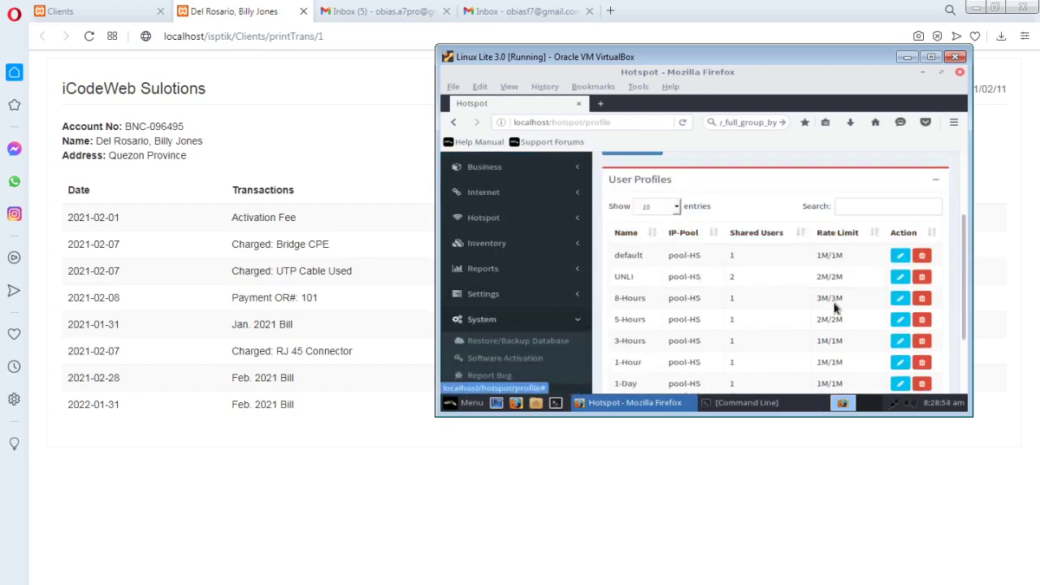
# Scroll through the 7 Hotspot user profiles and their pool-HS rate limits
pyautogui.moveTo(964, 278); pyautogui.dragTo(964, 333)
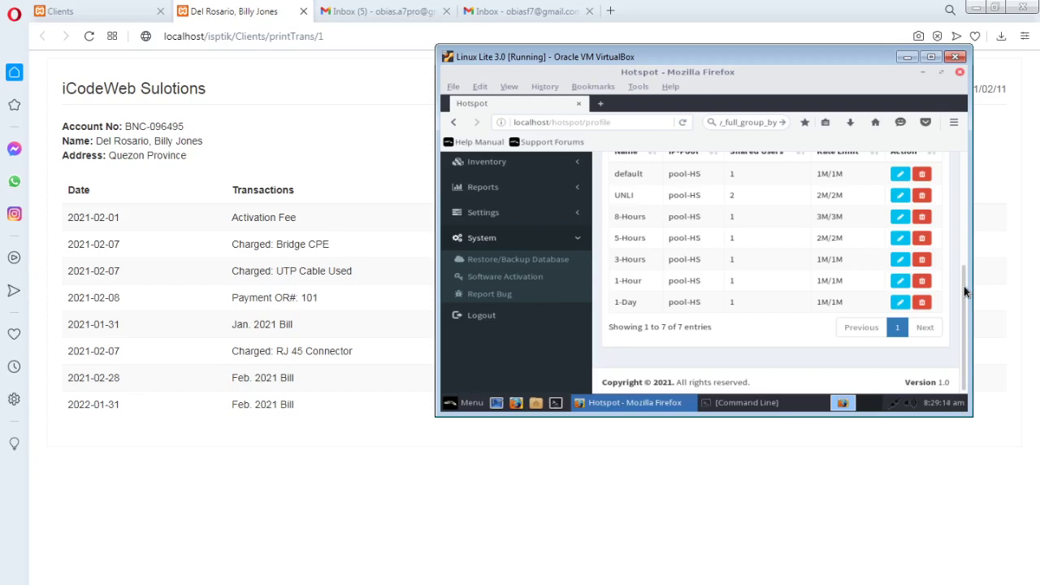
pyautogui.moveTo(964, 286); pyautogui.dragTo(959, 285)
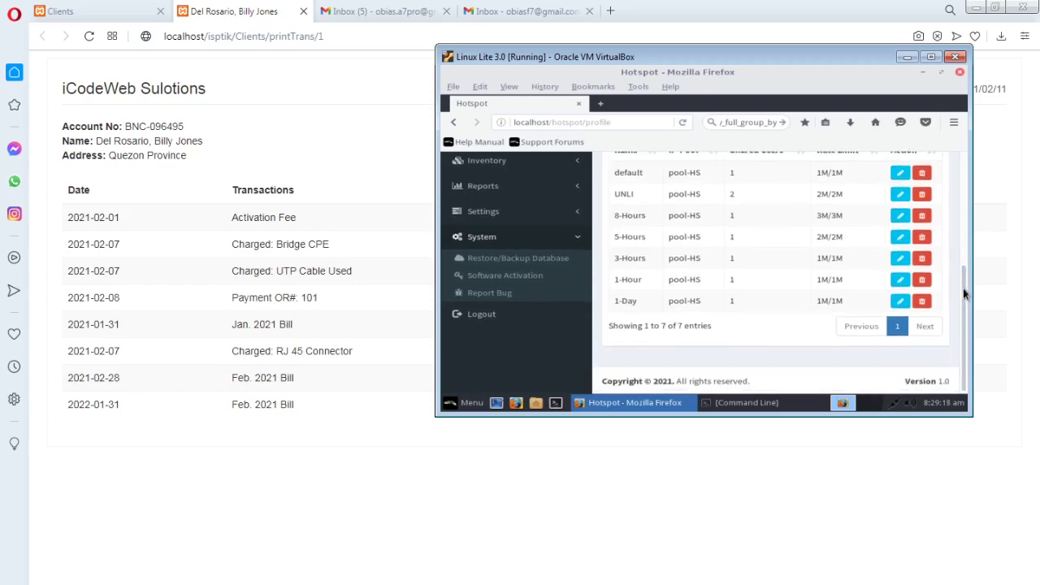
pyautogui.scroll(1, 964, 288)
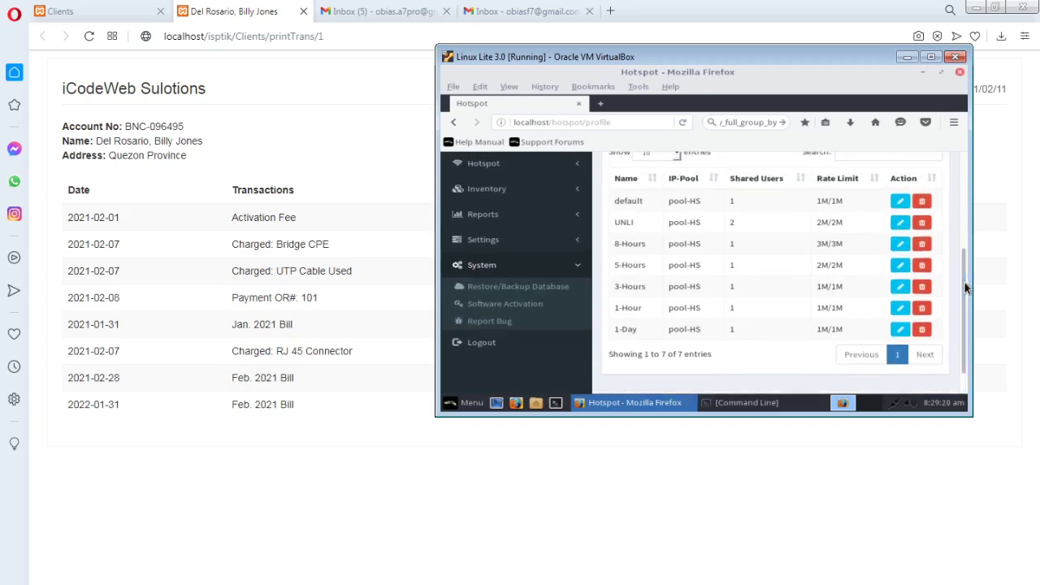
pyautogui.moveTo(964, 282); pyautogui.dragTo(964, 294)
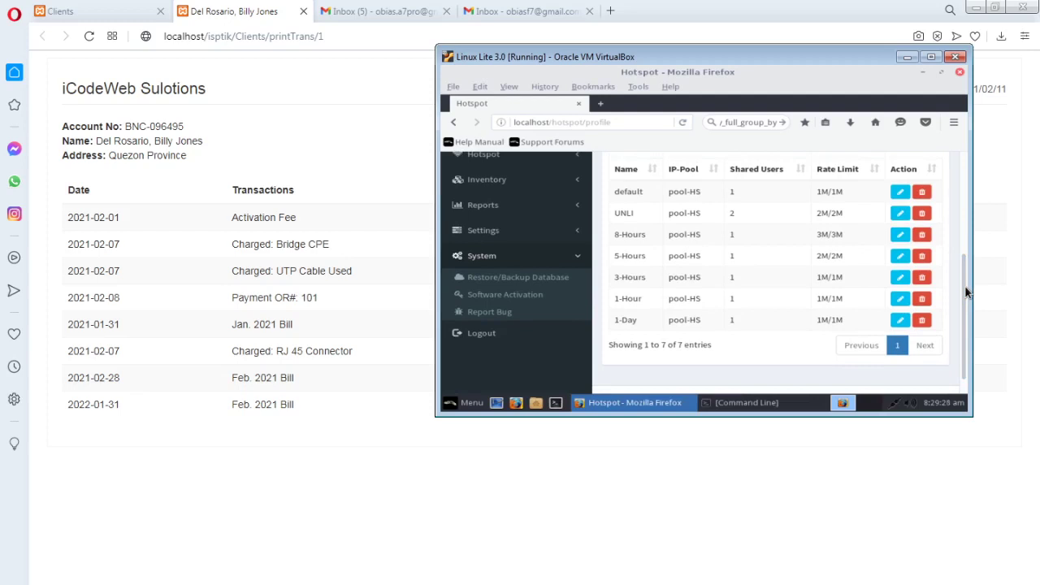
pyautogui.scroll(3, 964, 289)
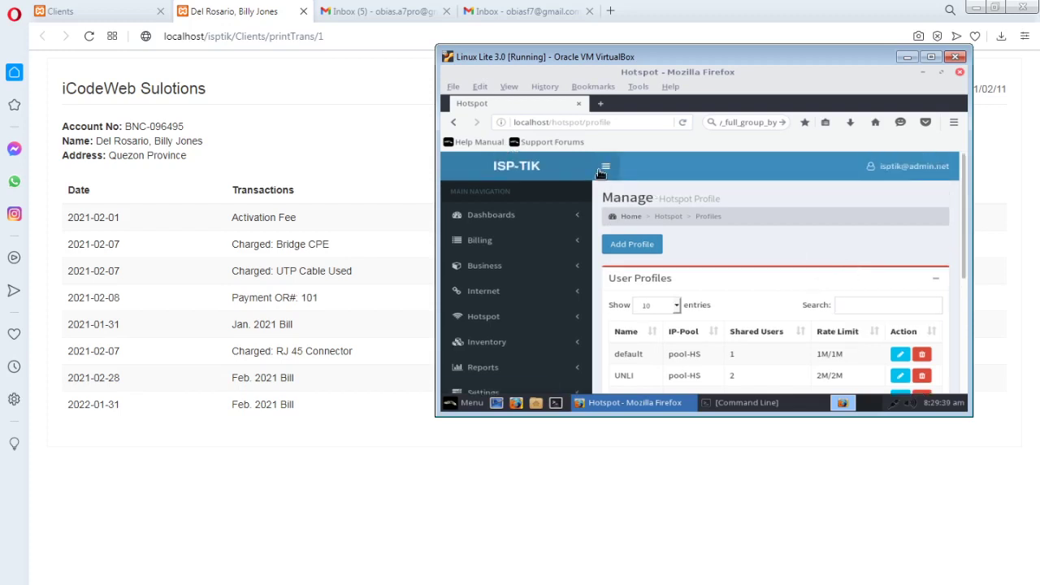
# Restore the full sidebar, return to the page top, and expand Dashboards and Billing
pyautogui.click(601, 167)
pyautogui.click(486, 167)
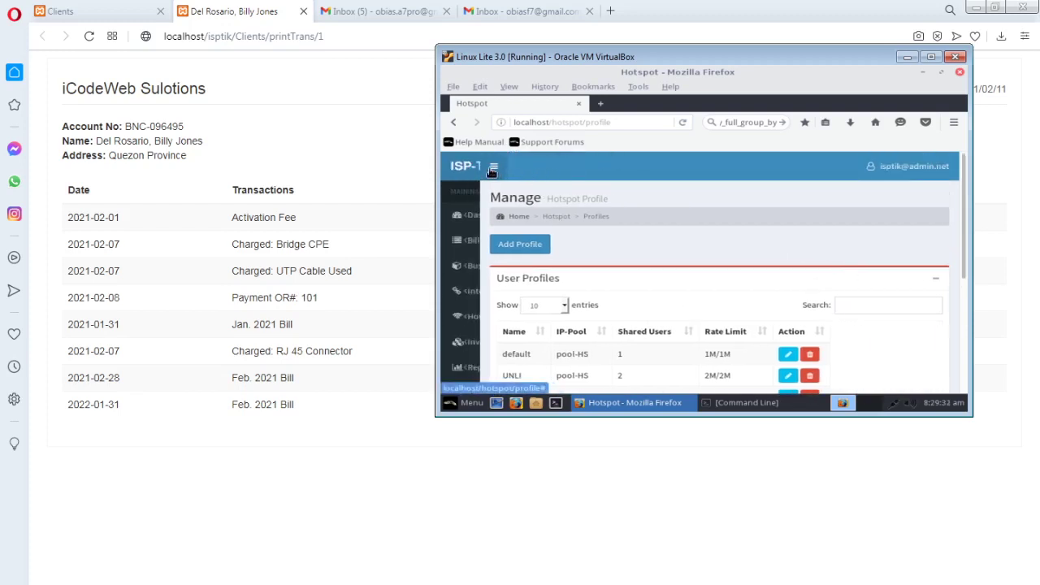
pyautogui.scroll(-3, 962, 203)
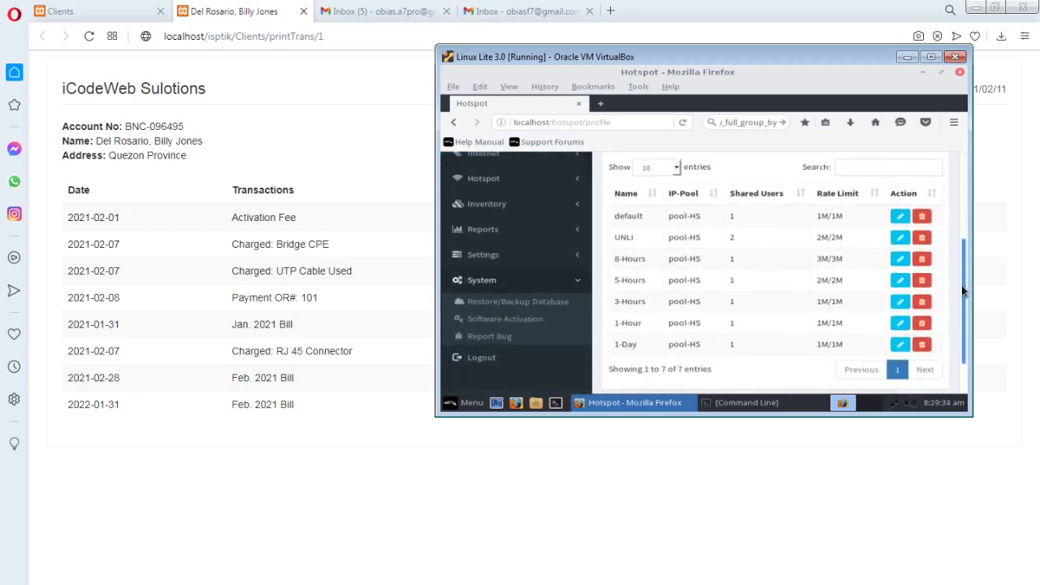
pyautogui.scroll(2, 966, 234)
pyautogui.scroll(1, 965, 234)
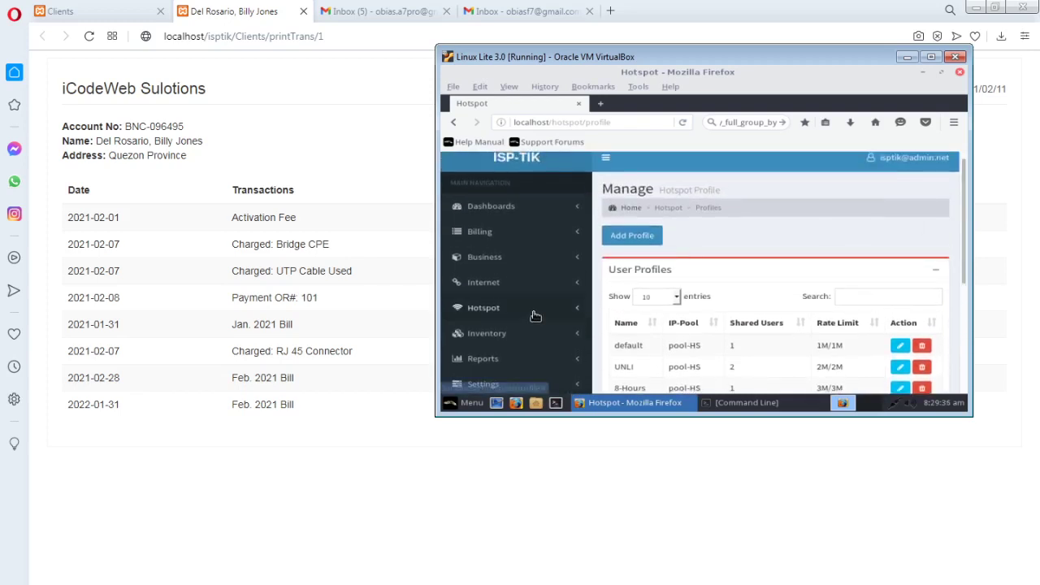
pyautogui.scroll(1, 702, 260)
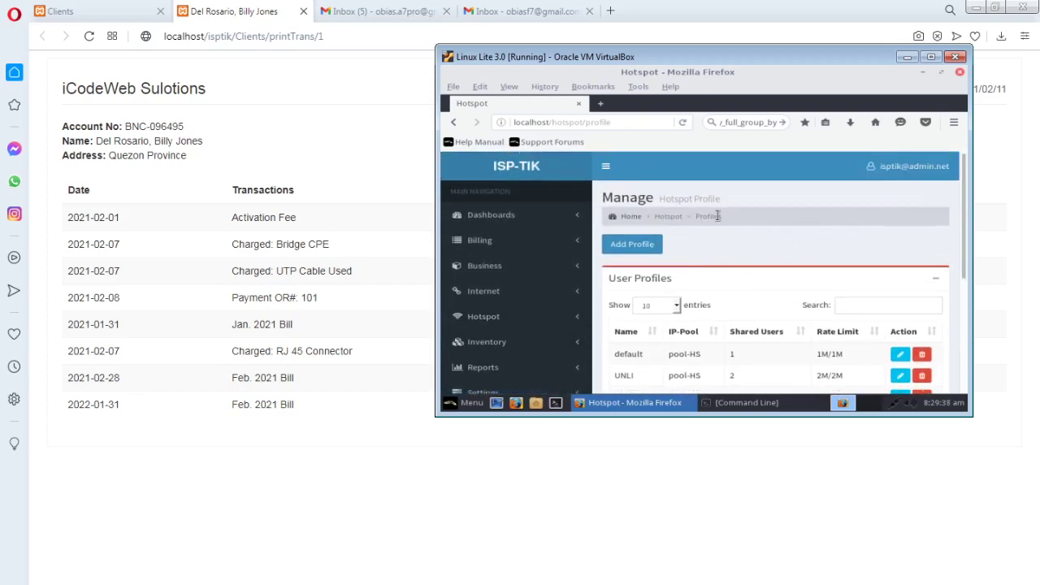
pyautogui.click(578, 216)
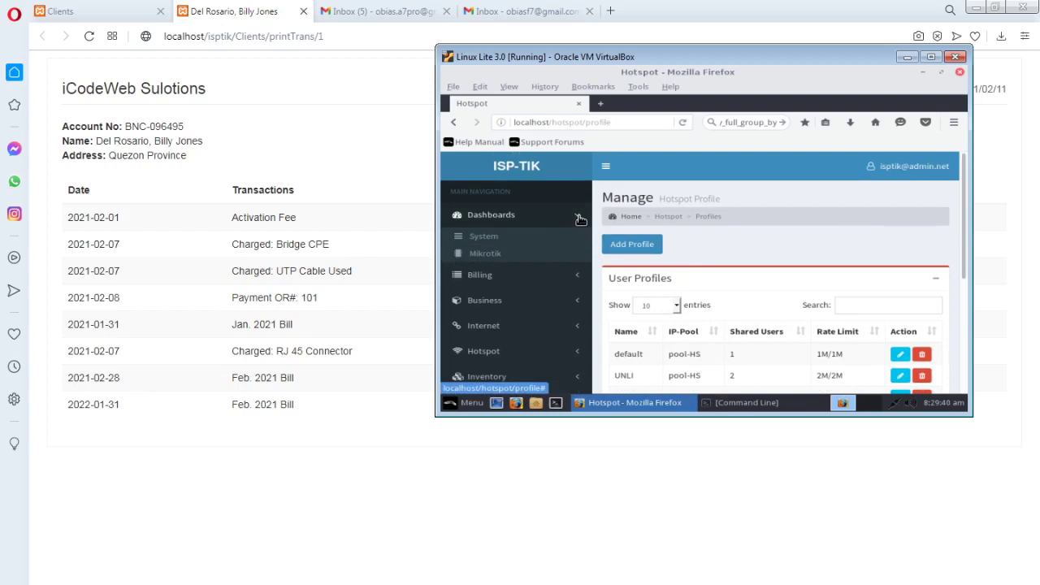
pyautogui.click(578, 280)
# Expand Business, minimise Firefox inside the VM, and shift the VM window
pyautogui.click(578, 298)
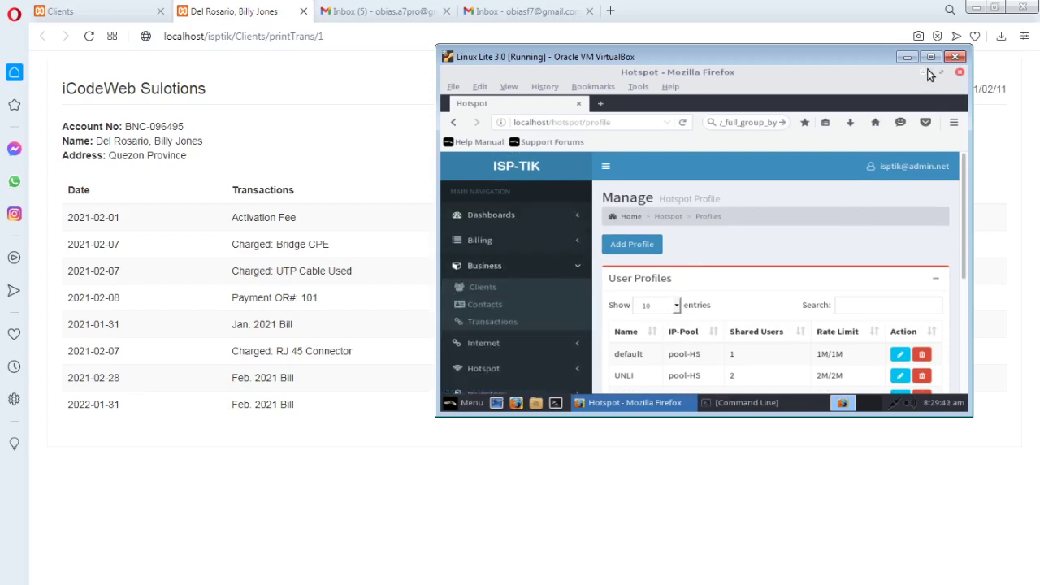
pyautogui.click(928, 73)
pyautogui.moveTo(732, 57); pyautogui.dragTo(717, 61)
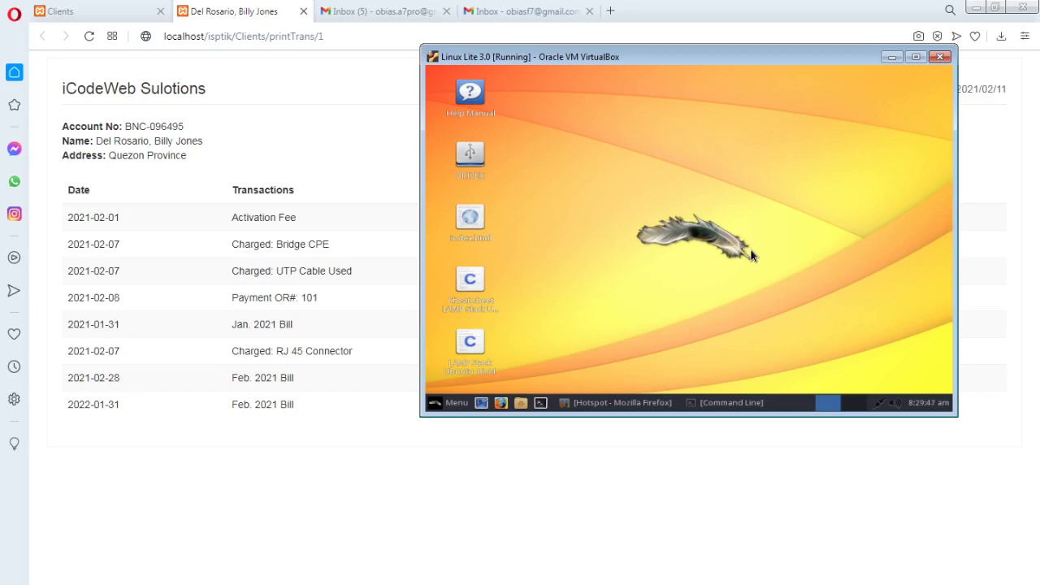
pyautogui.moveTo(715, 56); pyautogui.dragTo(653, 89)
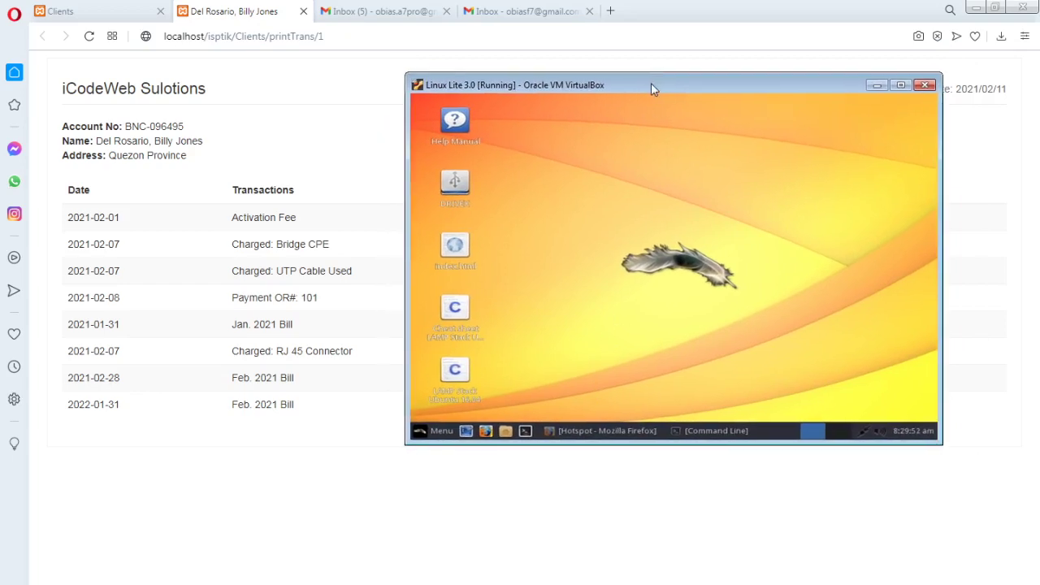
pyautogui.click(443, 429)
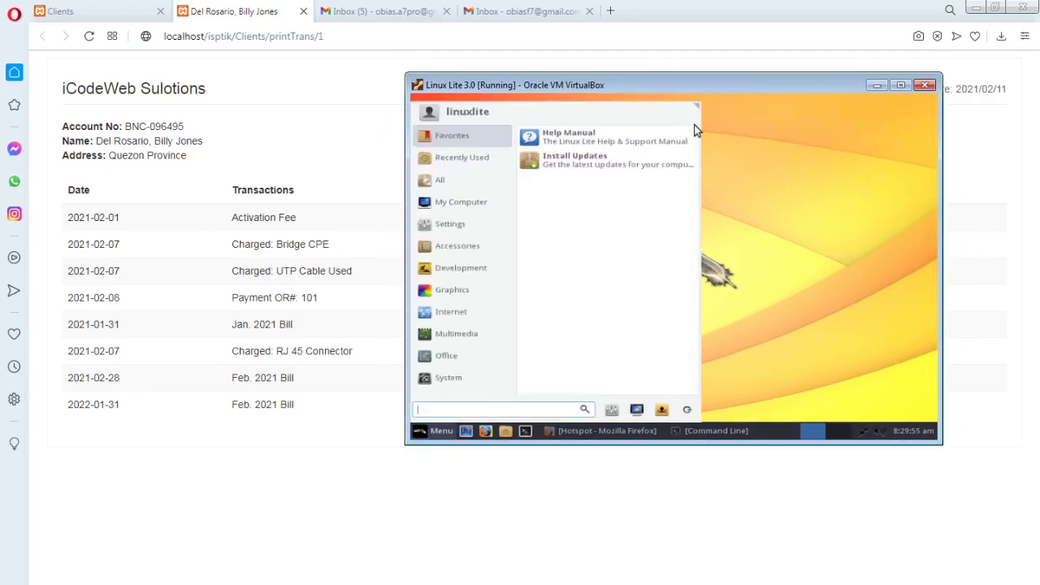
pyautogui.click(757, 129)
# Open and minimise the VM's terminal and file manager, then minimise the VirtualBox window
pyautogui.moveTo(741, 88); pyautogui.dragTo(739, 97)
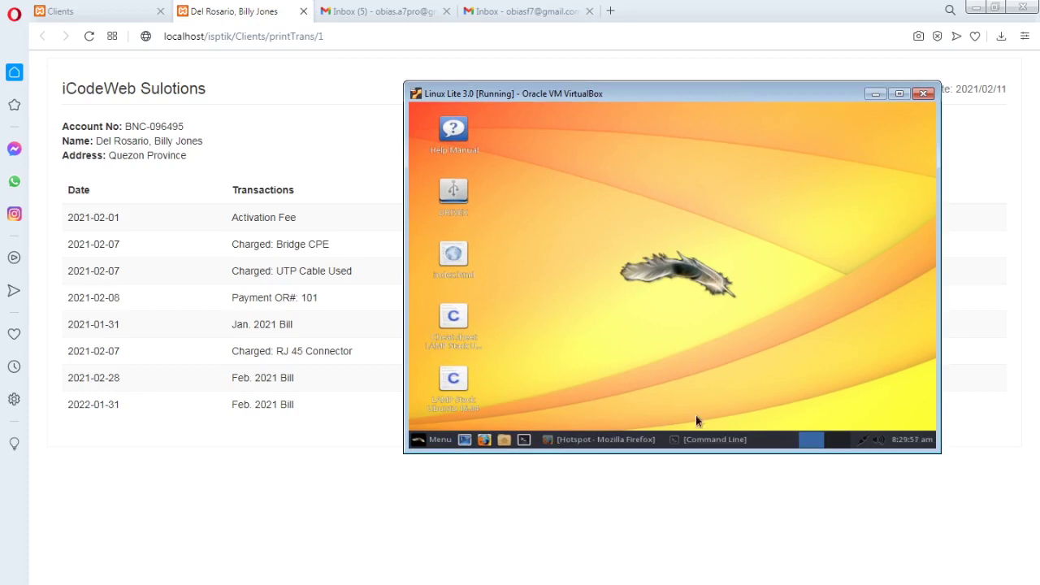
pyautogui.click(741, 441)
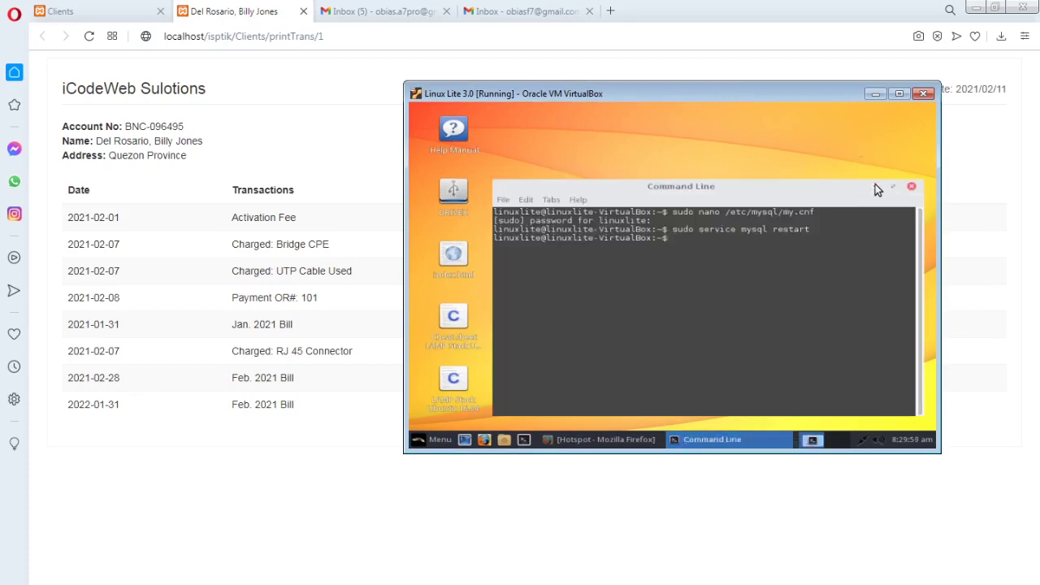
pyautogui.click(875, 186)
pyautogui.moveTo(735, 92); pyautogui.dragTo(666, 97)
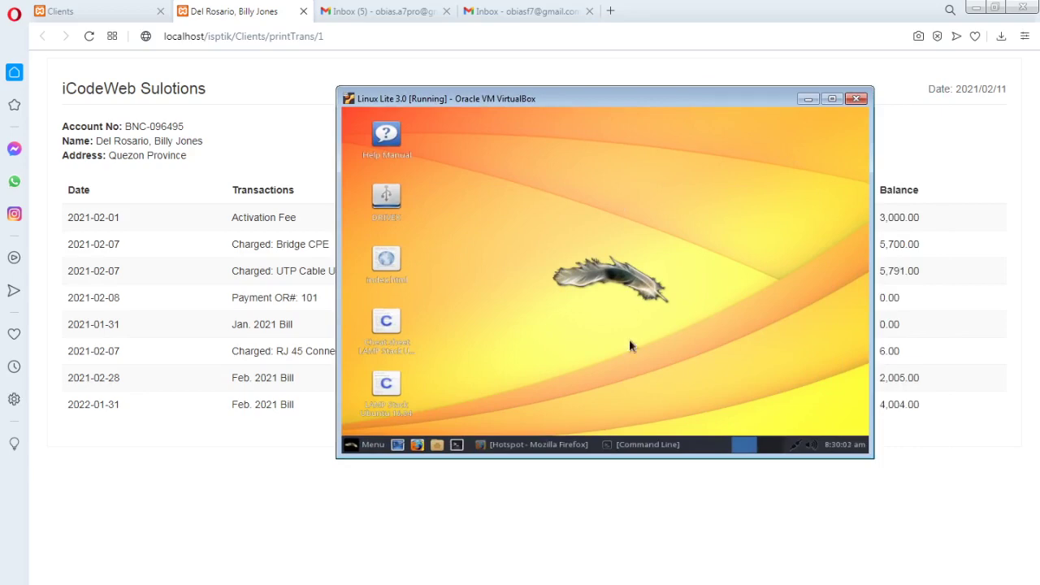
pyautogui.click(437, 445)
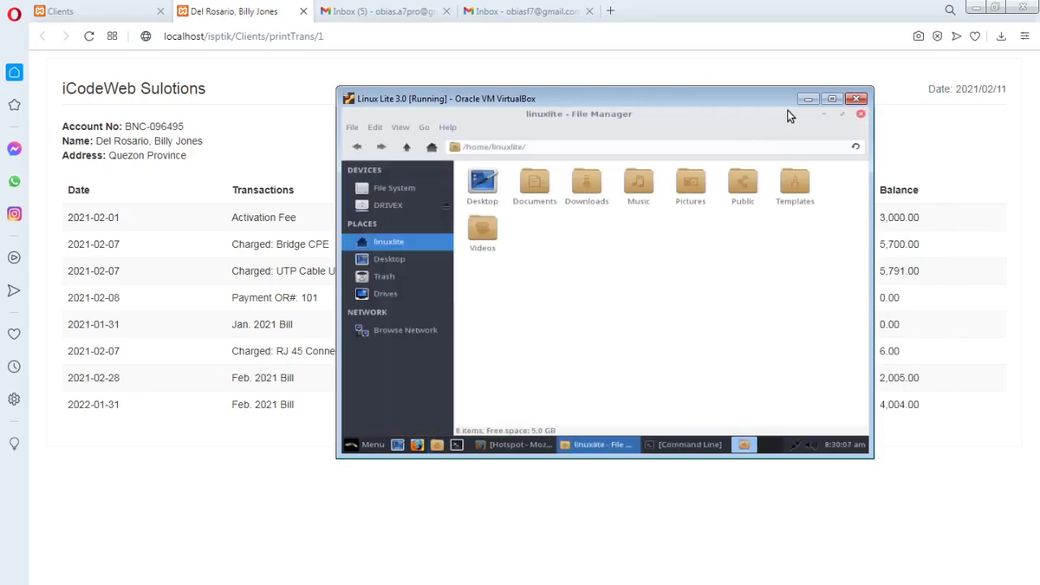
pyautogui.click(824, 114)
pyautogui.moveTo(729, 105); pyautogui.dragTo(816, 108)
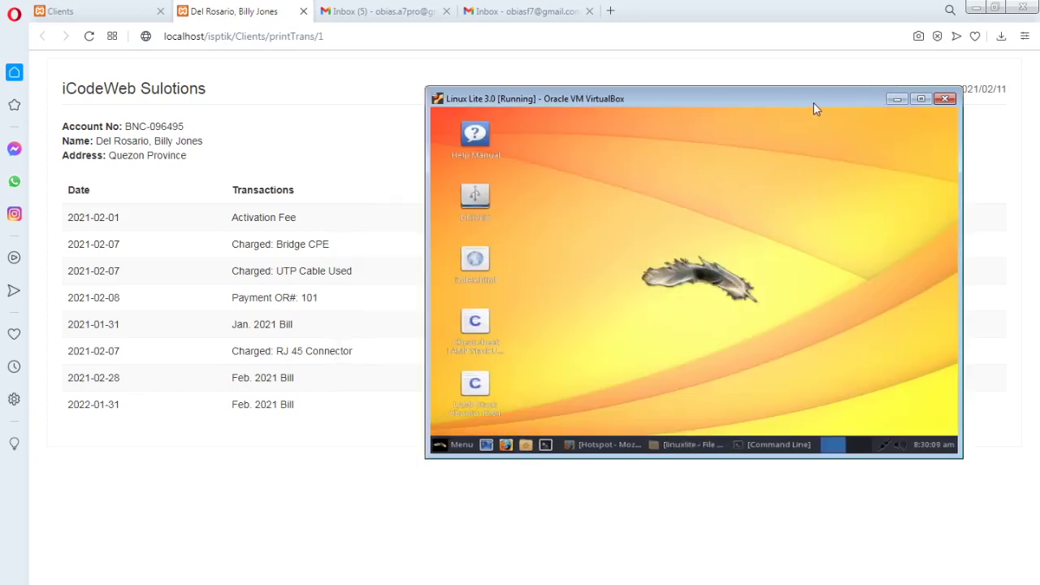
pyautogui.click(895, 99)
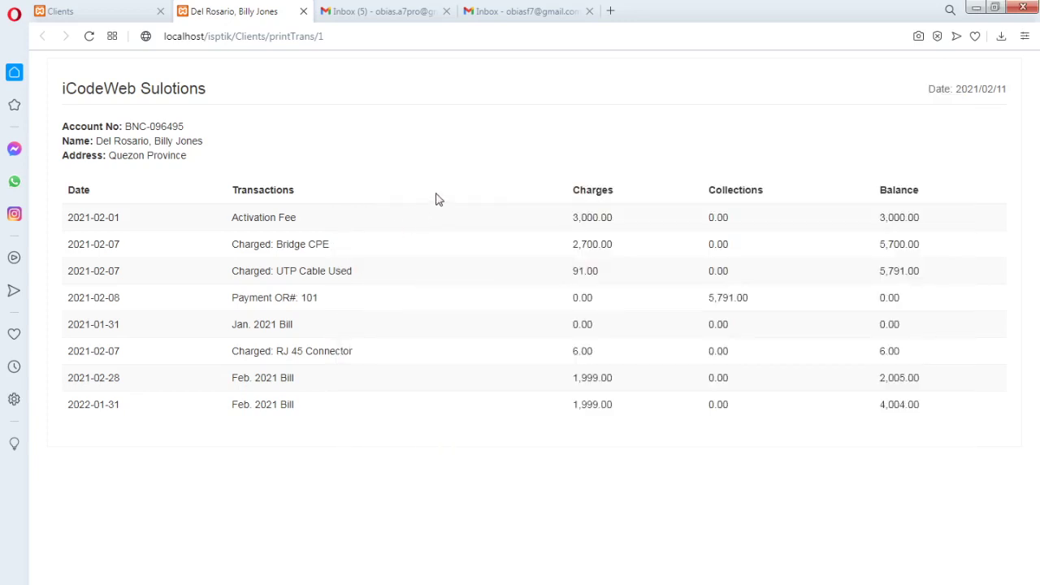
# Close the client statement and open the Inventory > Materials list
pyautogui.click(303, 12)
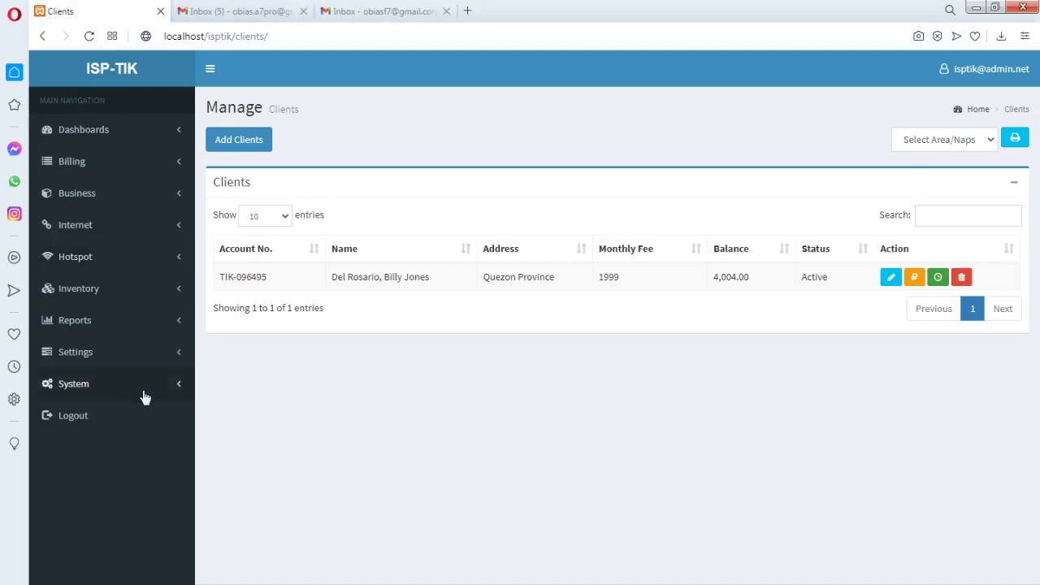
pyautogui.click(180, 358)
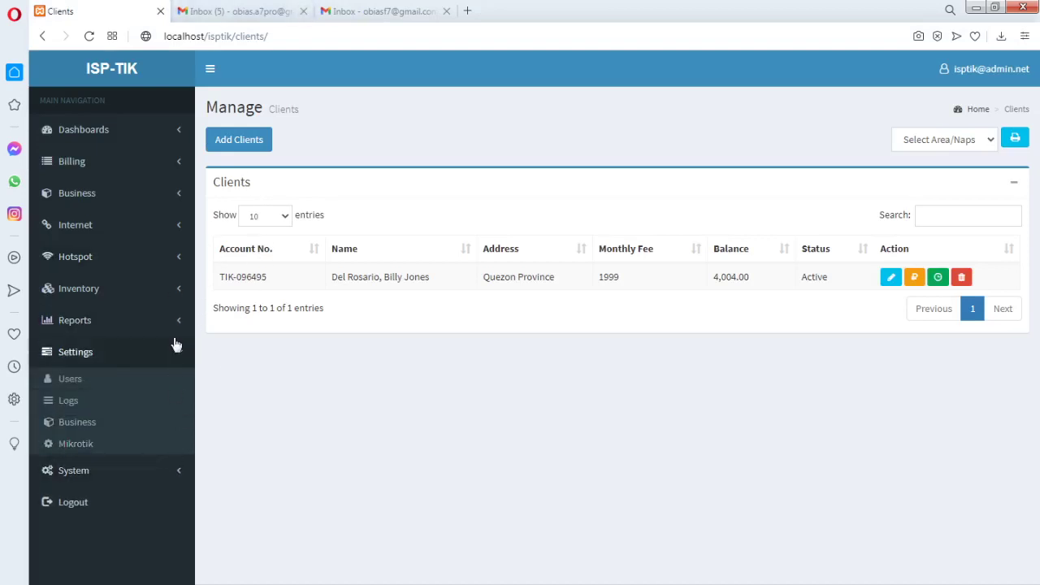
pyautogui.click(180, 299)
pyautogui.click(93, 318)
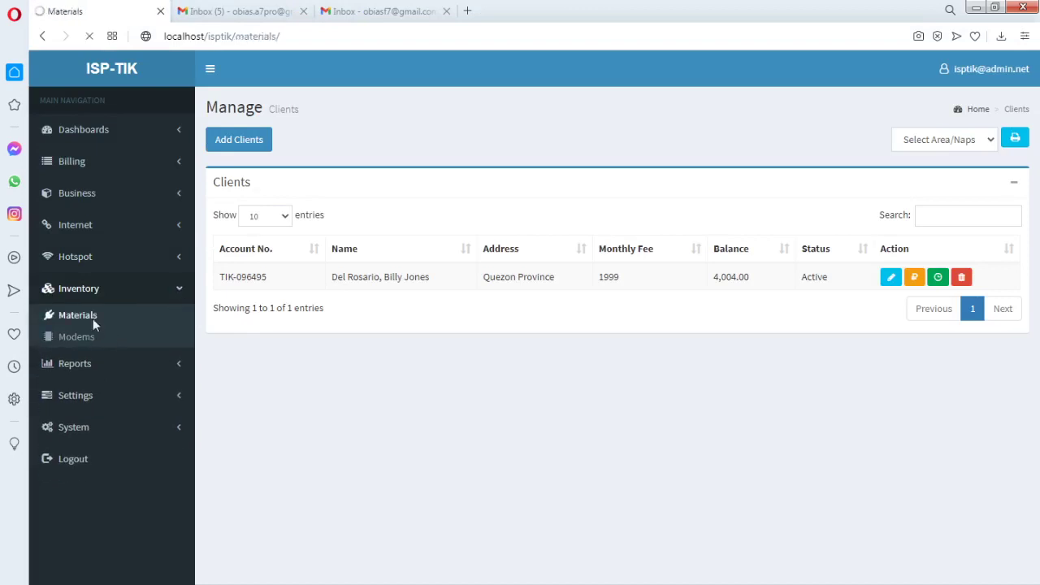
# Preview the RJ 45 Connecter transaction history, cancel printing, and close it
pyautogui.click(956, 277)
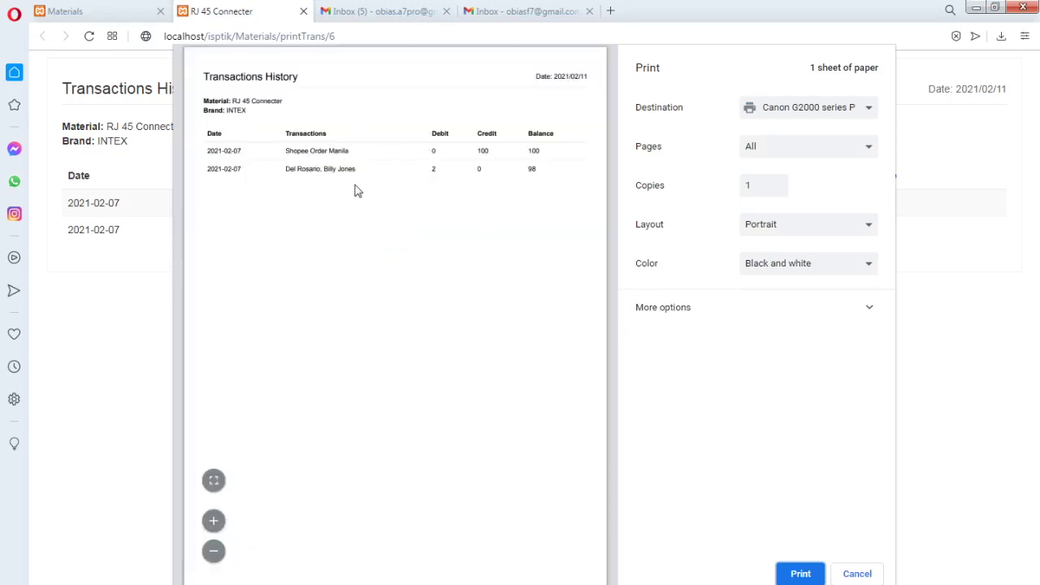
pyautogui.click(858, 122)
pyautogui.click(860, 127)
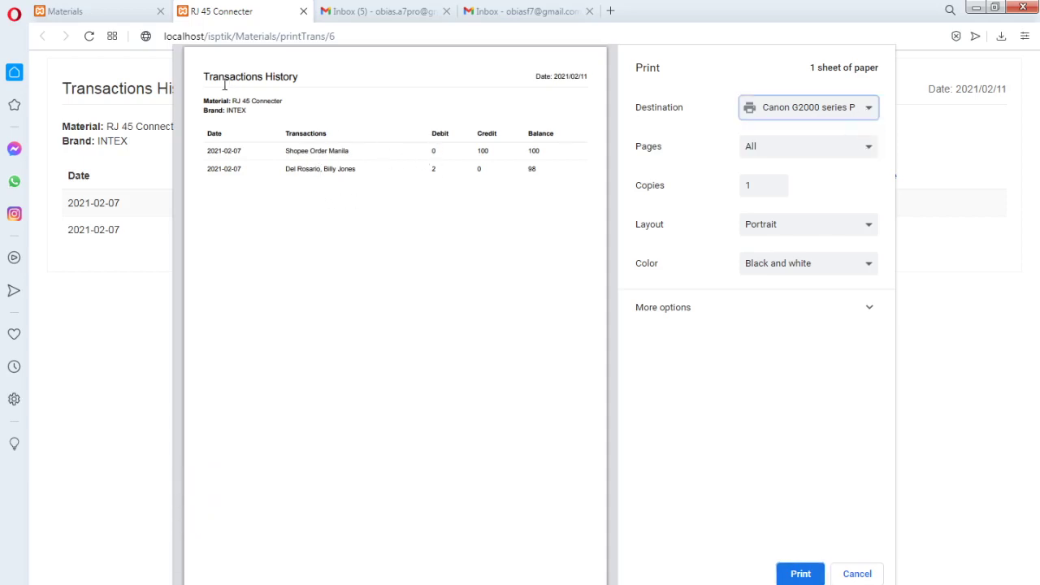
pyautogui.click(853, 572)
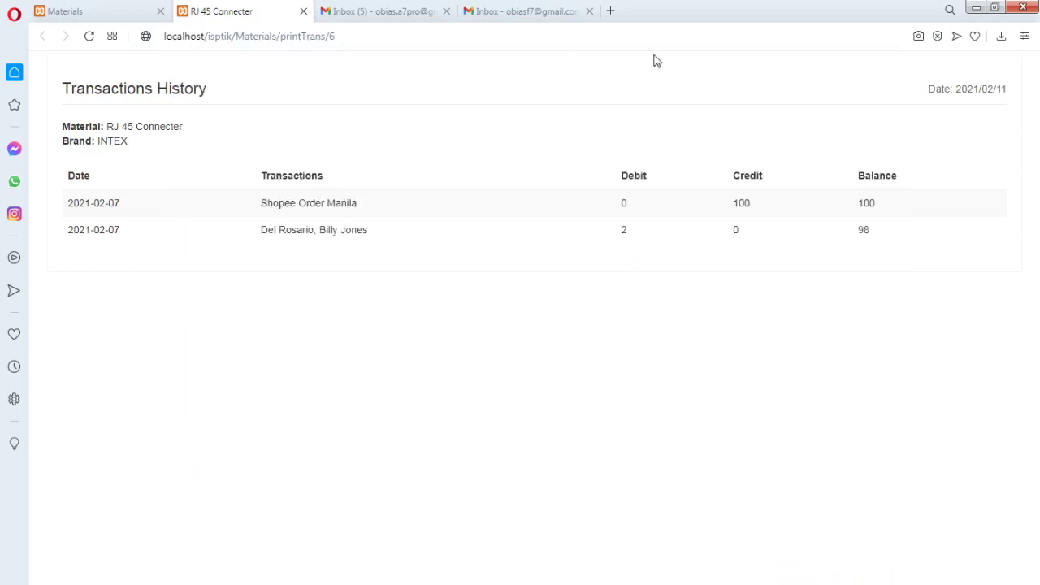
pyautogui.click(303, 10)
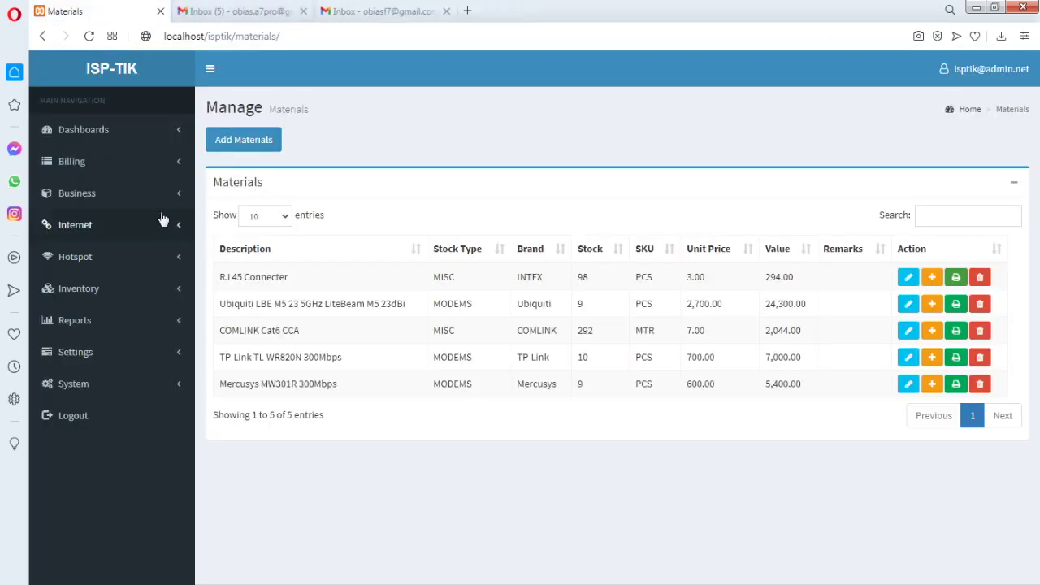
# Open Hotspot > Users and filter the list to the 1-Day profile
pyautogui.click(165, 195)
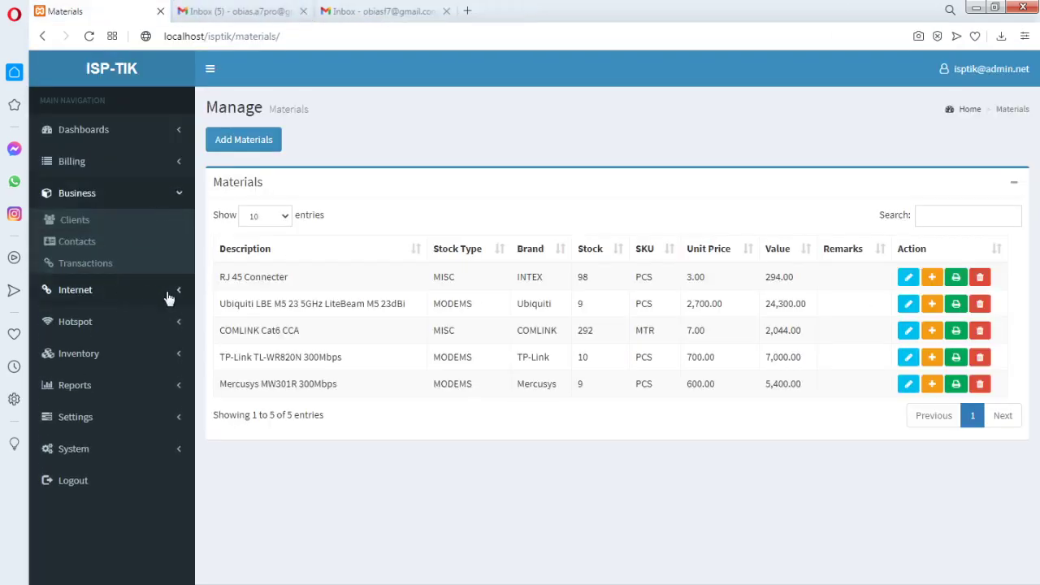
pyautogui.click(168, 295)
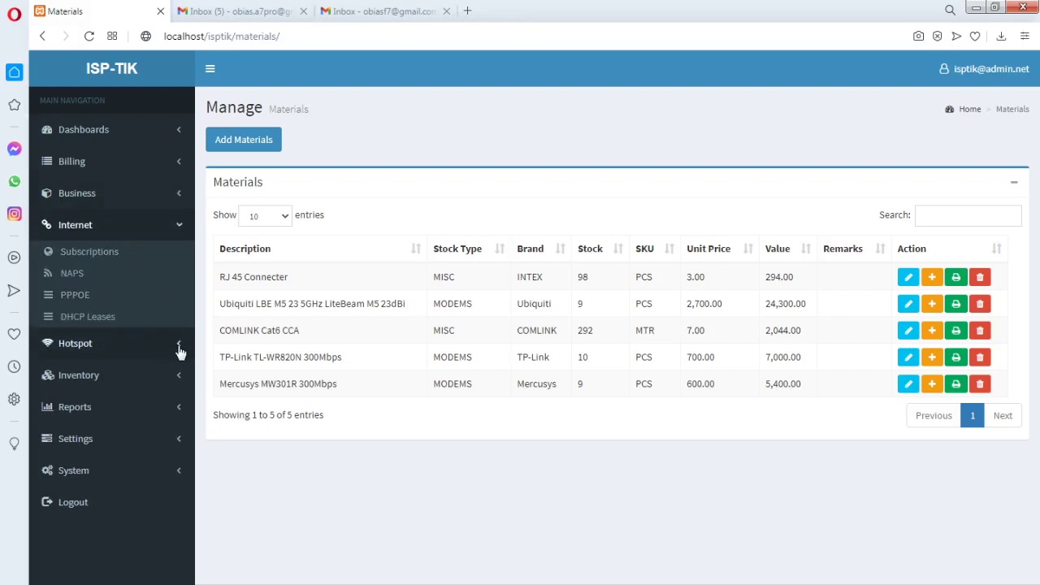
pyautogui.click(180, 351)
pyautogui.click(78, 285)
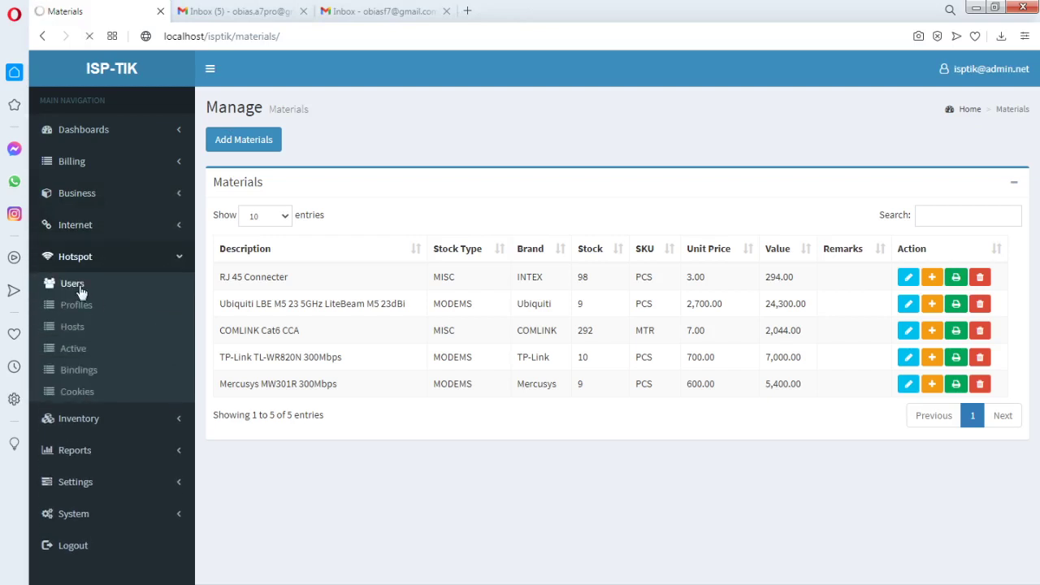
pyautogui.click(969, 145)
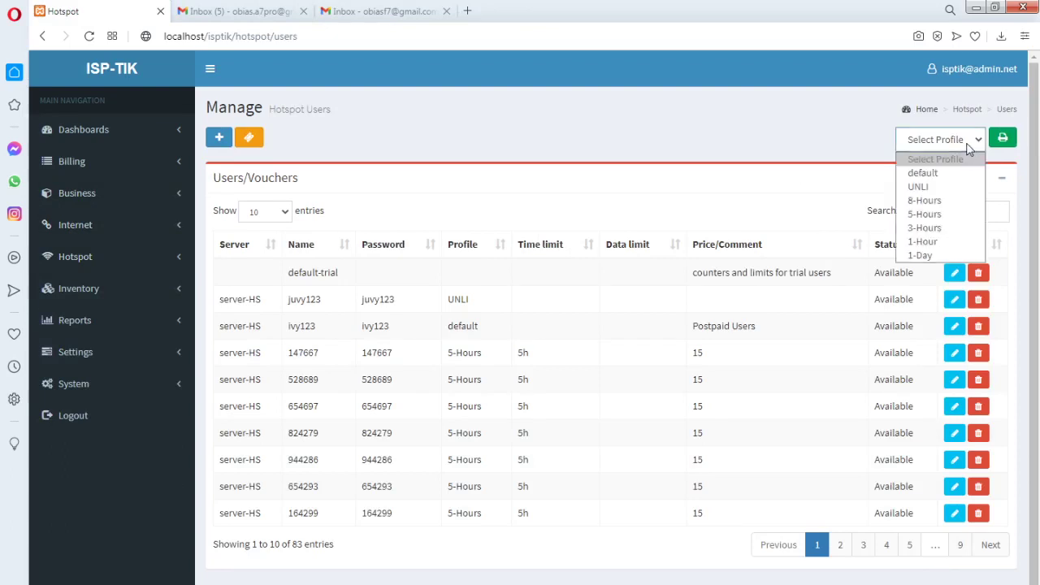
pyautogui.click(939, 252)
# Preview the printable 1-Day WiFi voucher sheet, then return to the users list
pyautogui.click(1003, 138)
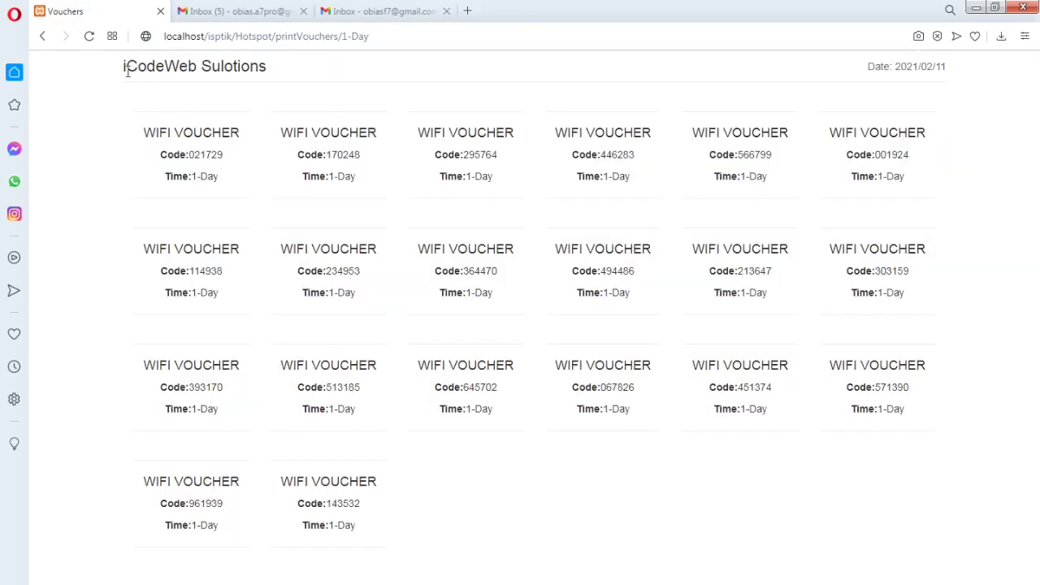
pyautogui.moveTo(122, 68); pyautogui.dragTo(294, 73)
pyautogui.click(349, 98)
pyautogui.click(42, 36)
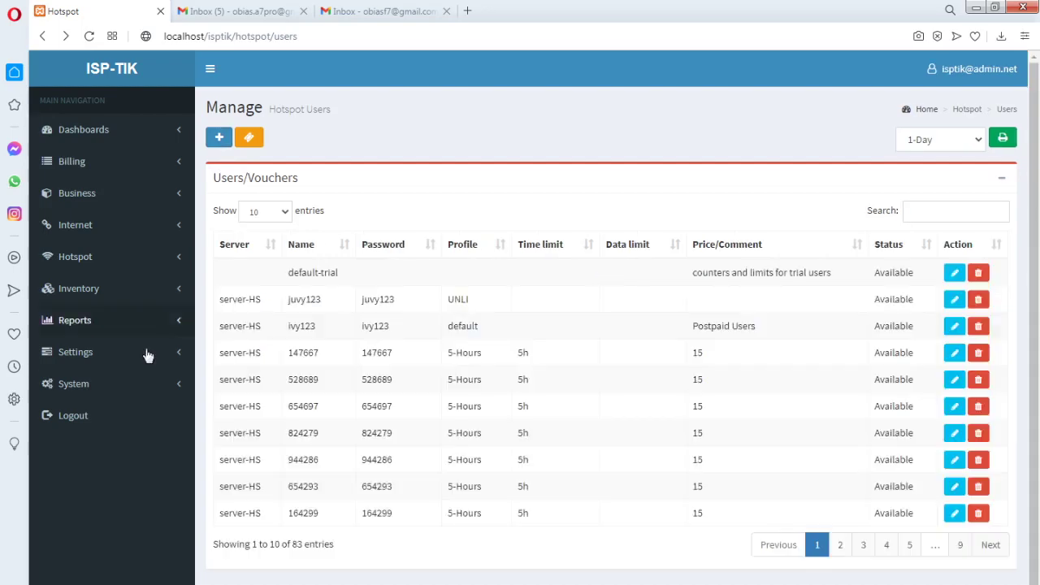
pyautogui.click(181, 355)
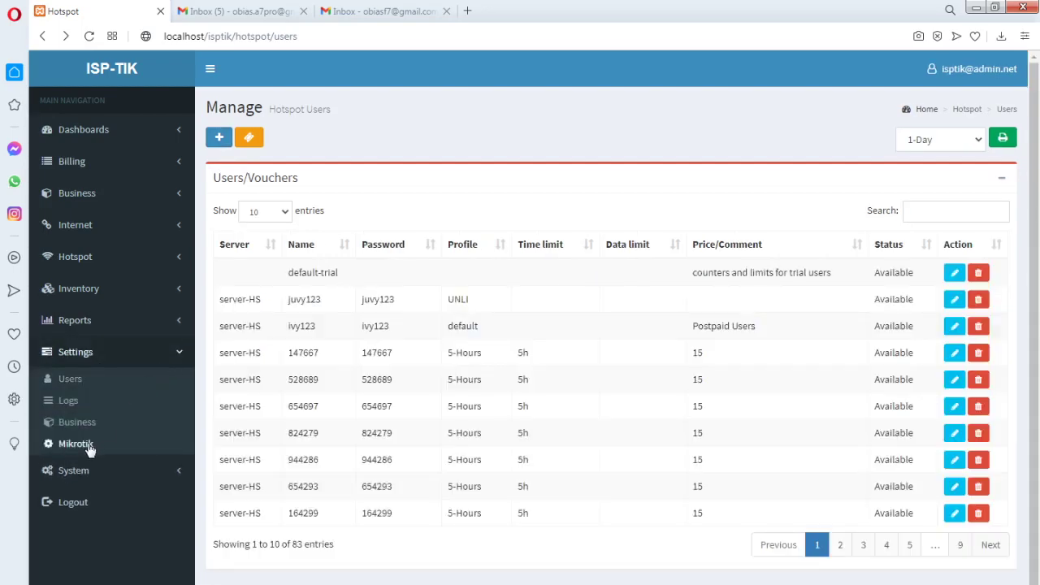
# Review the Mikrotik API IP 10.0.0.1, port 8728 and username fields
pyautogui.click(87, 445)
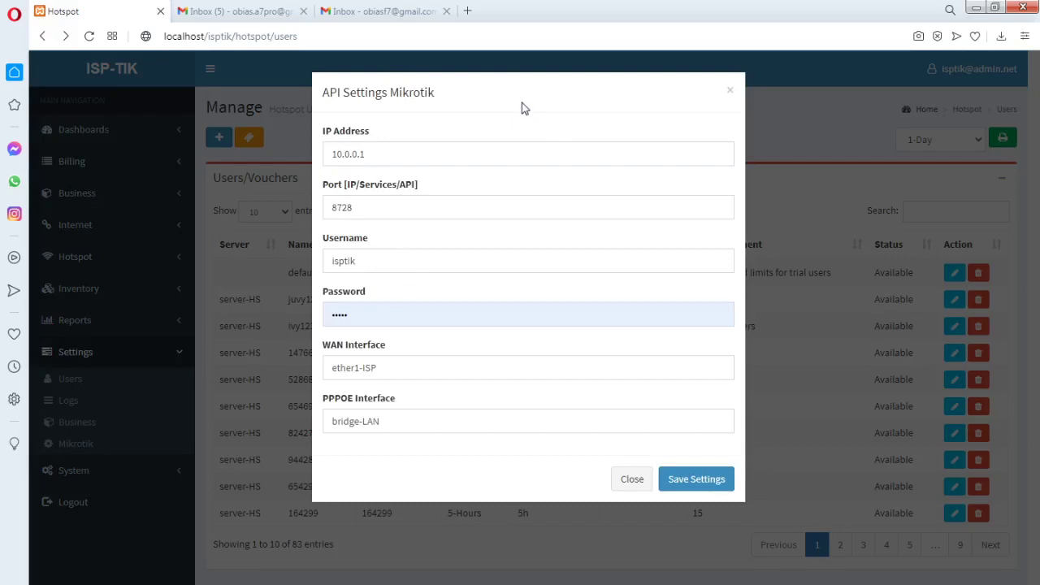
pyautogui.moveTo(370, 156); pyautogui.dragTo(330, 157)
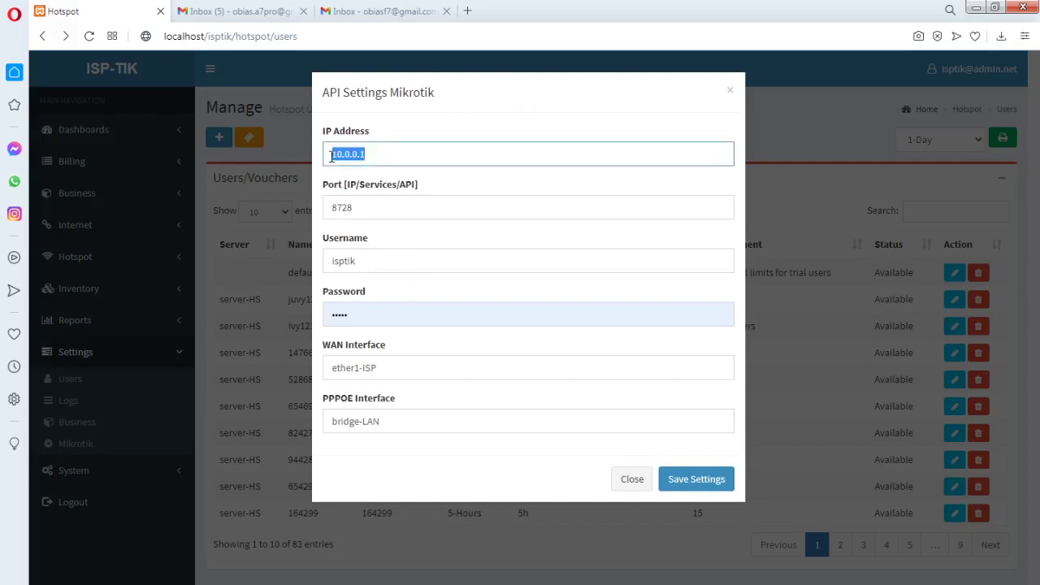
pyautogui.moveTo(357, 208); pyautogui.dragTo(330, 209)
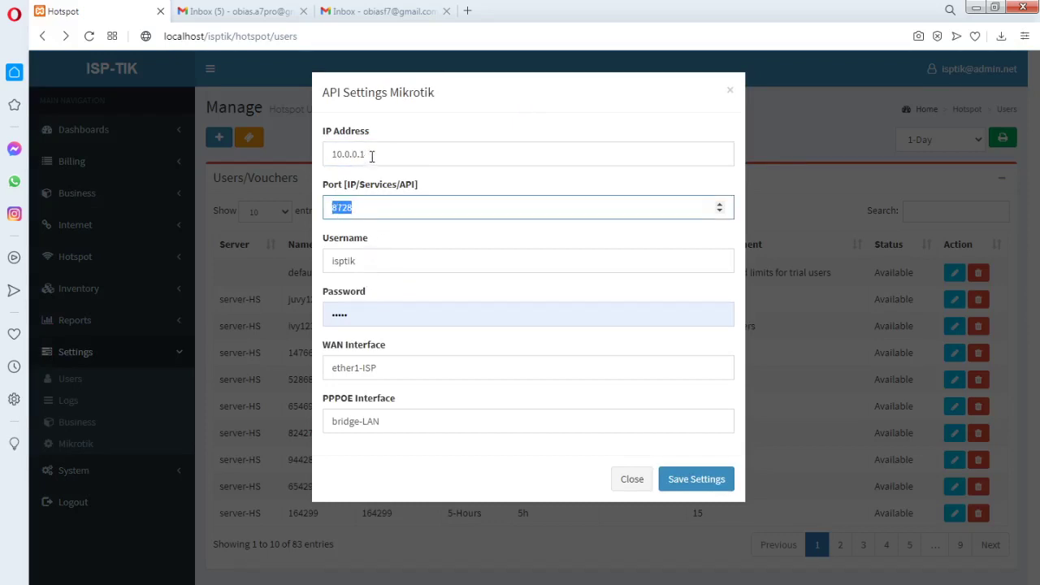
pyautogui.moveTo(371, 156); pyautogui.dragTo(327, 157)
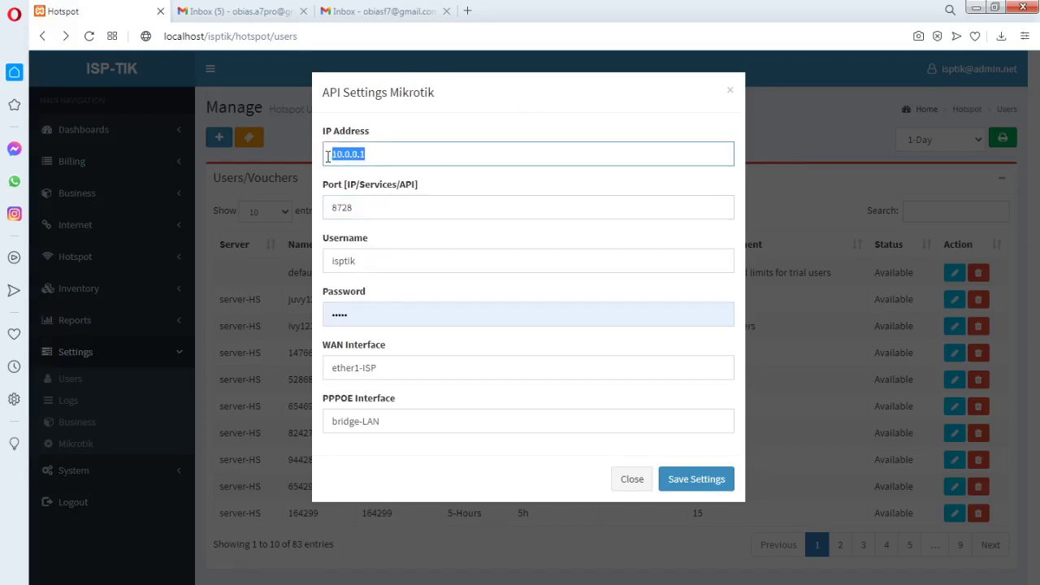
pyautogui.moveTo(367, 208); pyautogui.dragTo(332, 208)
pyautogui.moveTo(372, 161); pyautogui.dragTo(330, 154)
pyautogui.moveTo(360, 207); pyautogui.dragTo(328, 206)
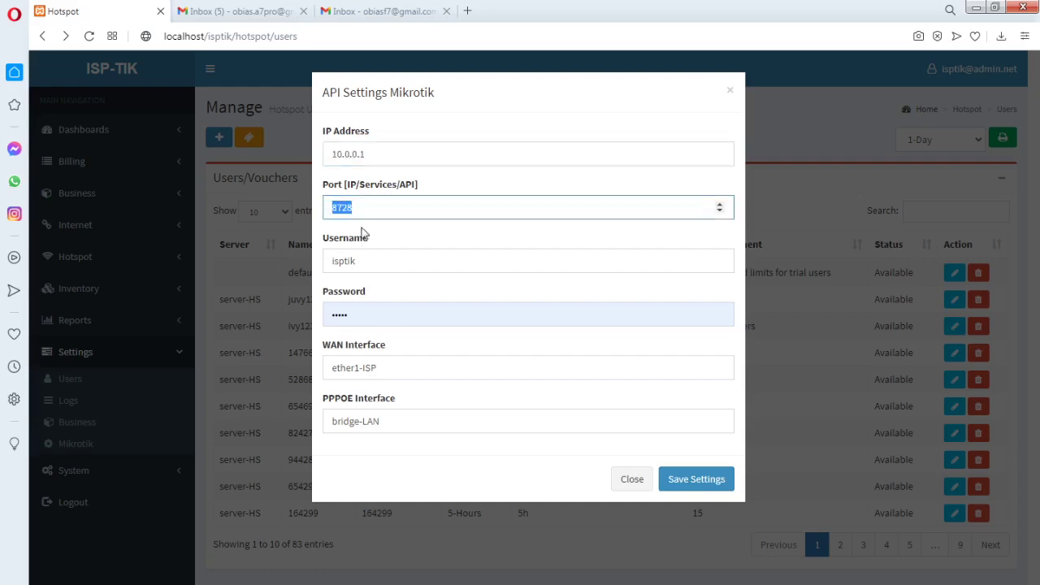
pyautogui.moveTo(374, 258); pyautogui.dragTo(337, 260)
pyautogui.click(435, 245)
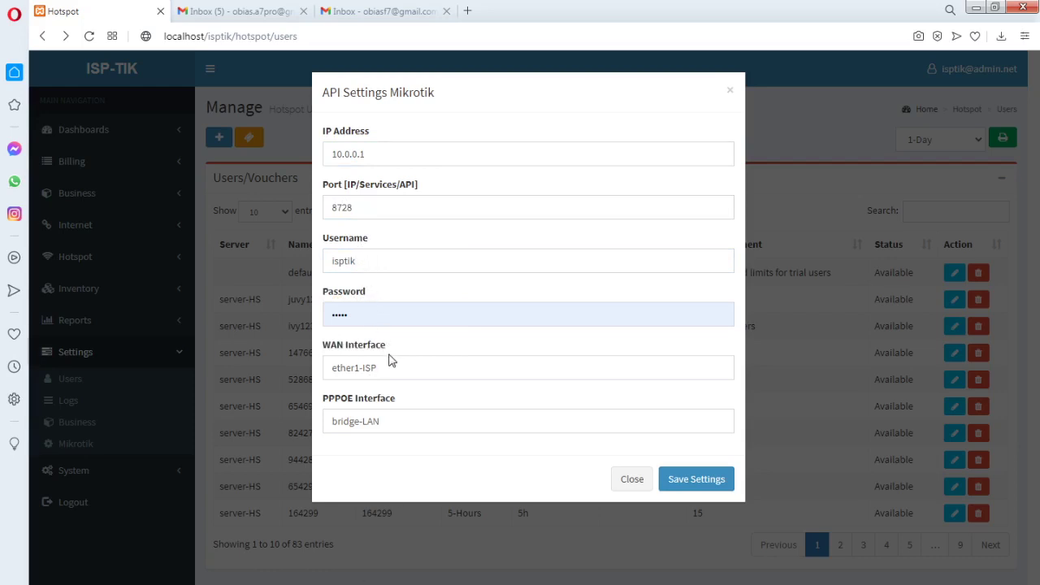
# Check the WAN entry, change PPPoE interface bridge-LAN to bridge-HS, then close without saving
pyautogui.moveTo(391, 369); pyautogui.dragTo(325, 375)
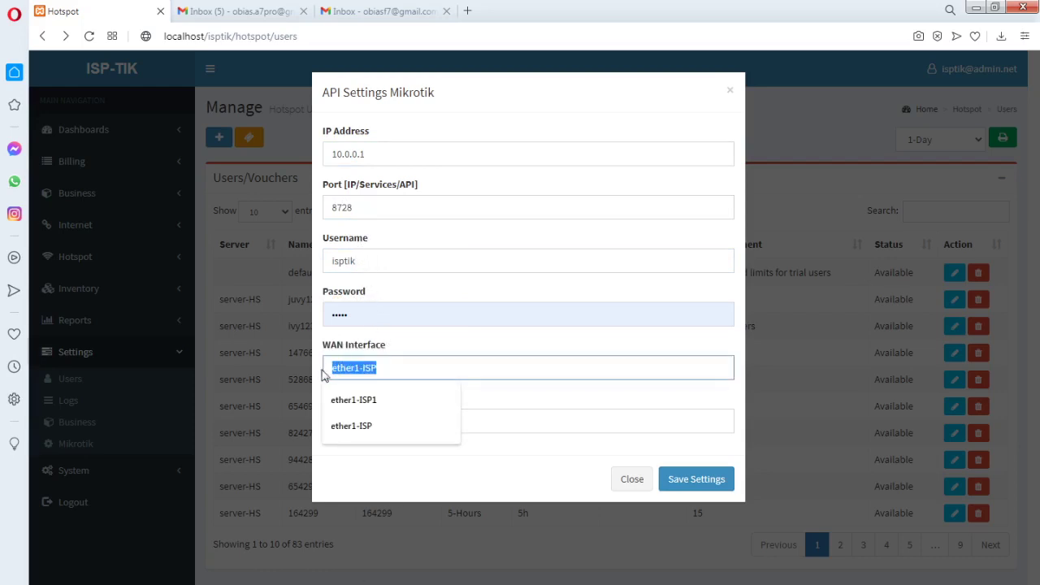
pyautogui.click(387, 421)
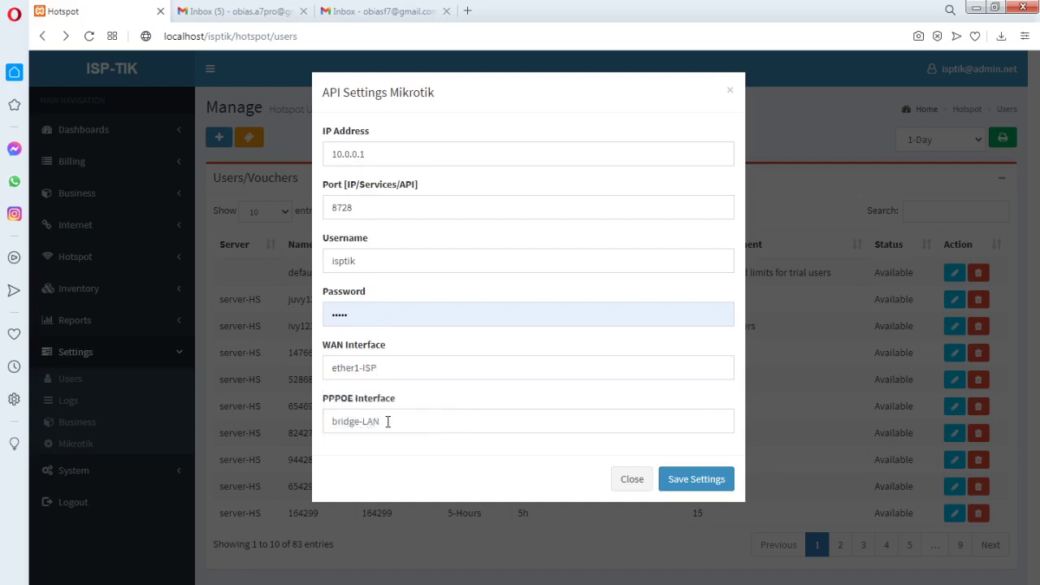
pyautogui.moveTo(392, 421); pyautogui.dragTo(325, 420)
pyautogui.click(461, 372)
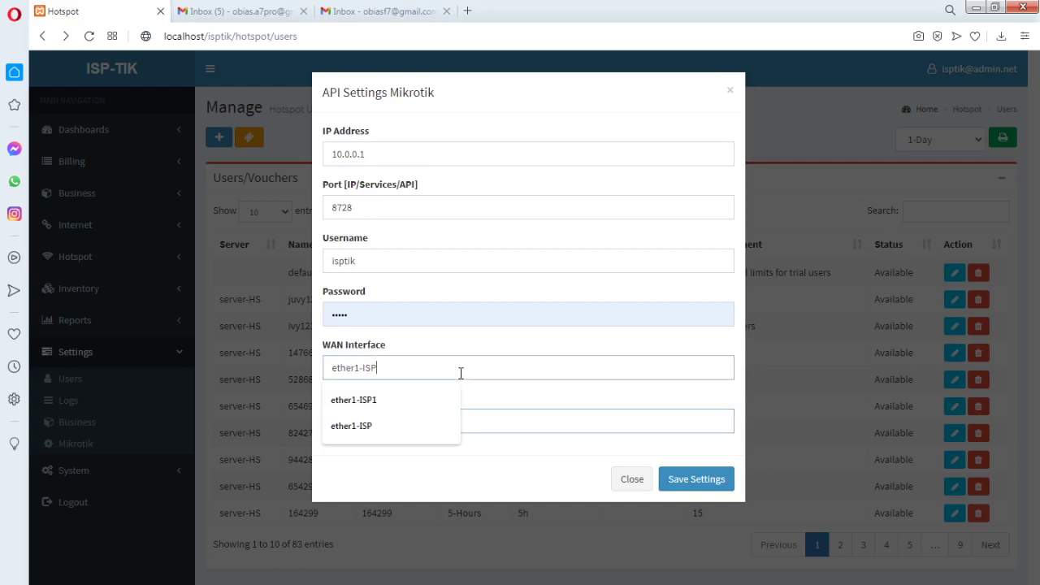
pyautogui.click(558, 411)
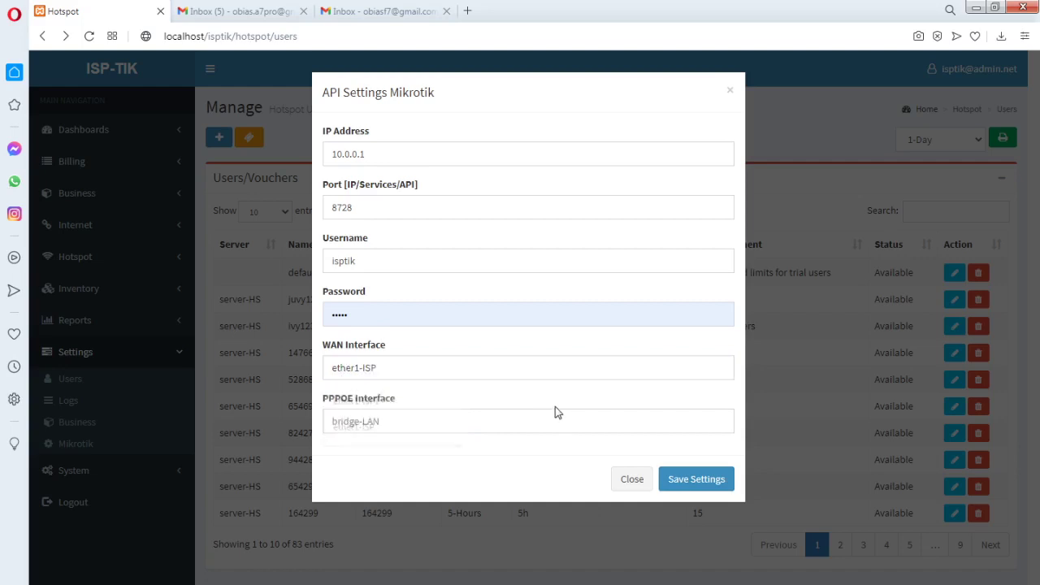
pyautogui.moveTo(396, 421); pyautogui.dragTo(365, 423)
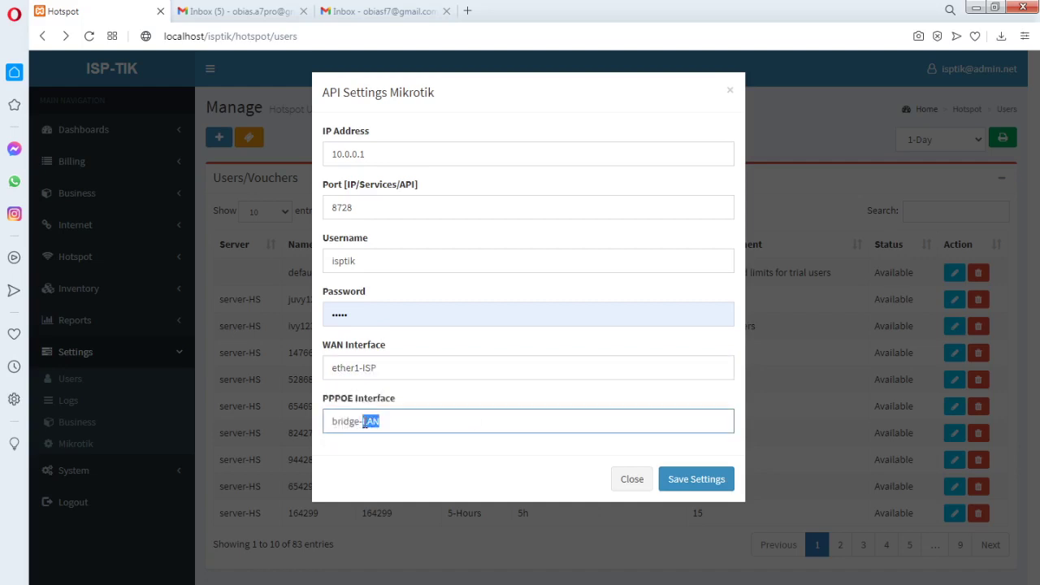
pyautogui.write('HS')
pyautogui.doubleClick(360, 261)
pyautogui.click(447, 252)
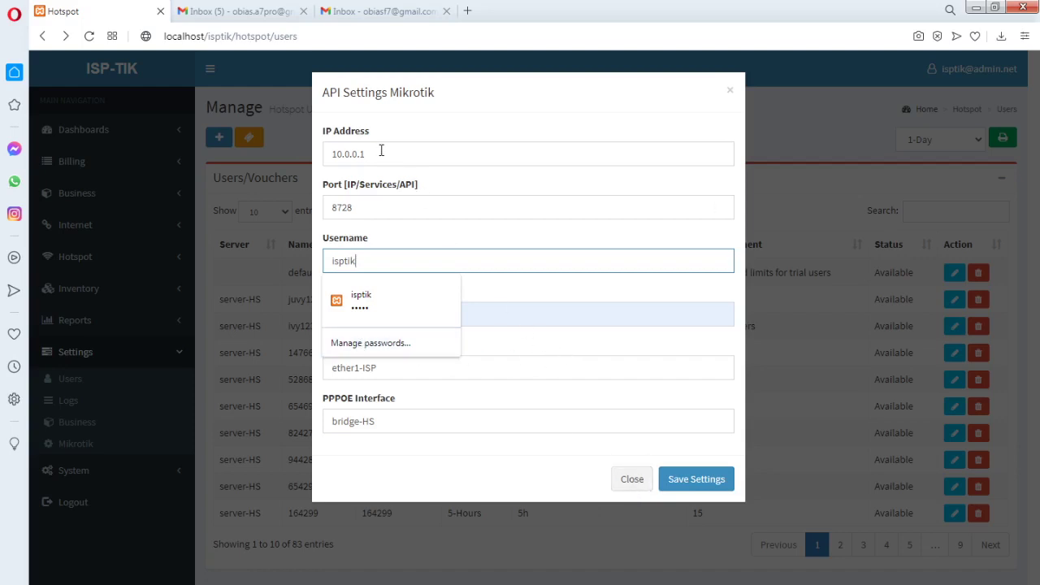
pyautogui.moveTo(395, 156); pyautogui.dragTo(328, 155)
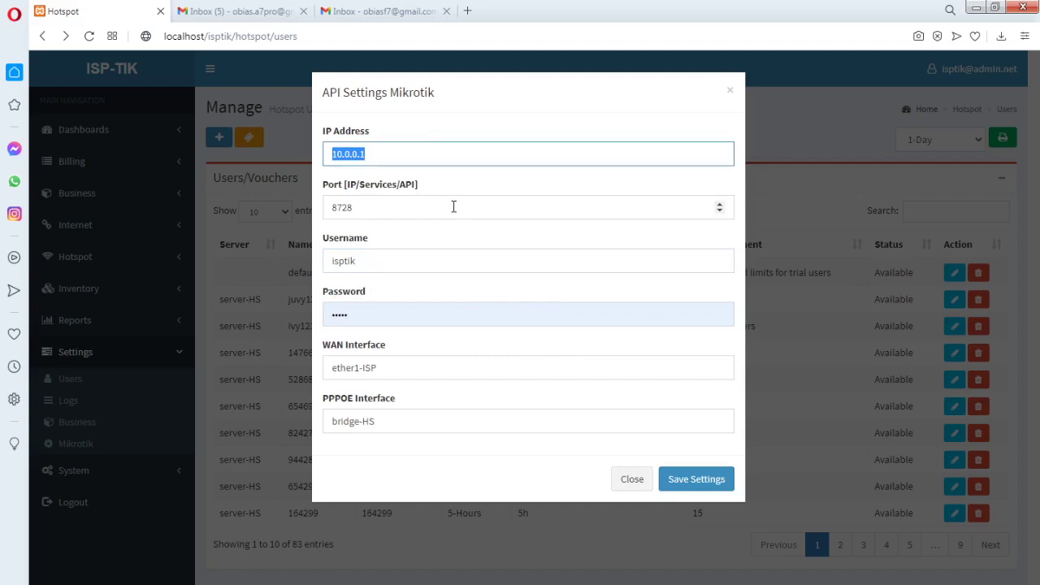
pyautogui.click(631, 485)
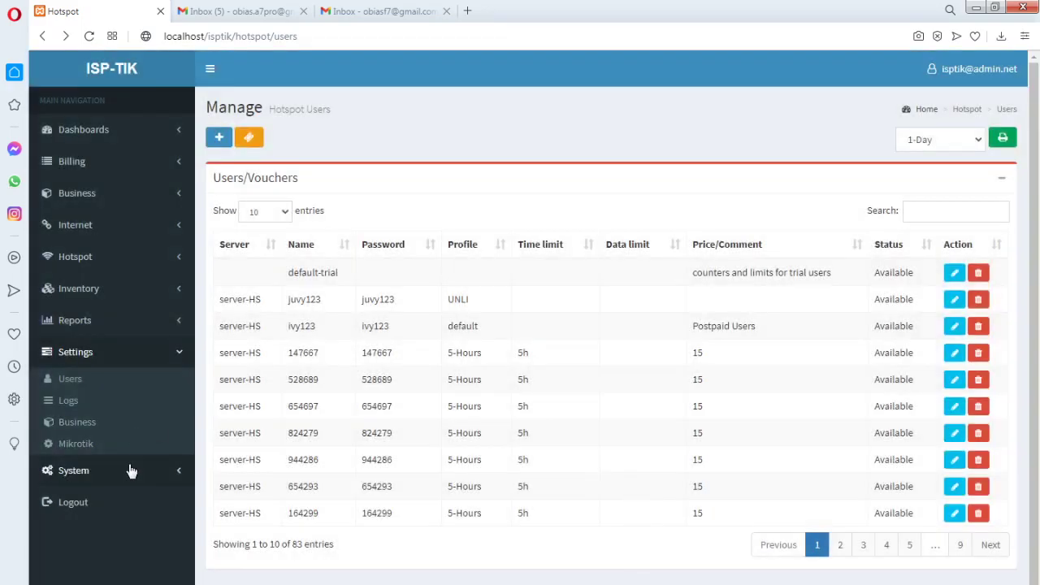
# Change the Mikrotik API IP address from 10.0.0.1 to 10.0.0.2 and save
pyautogui.click(92, 445)
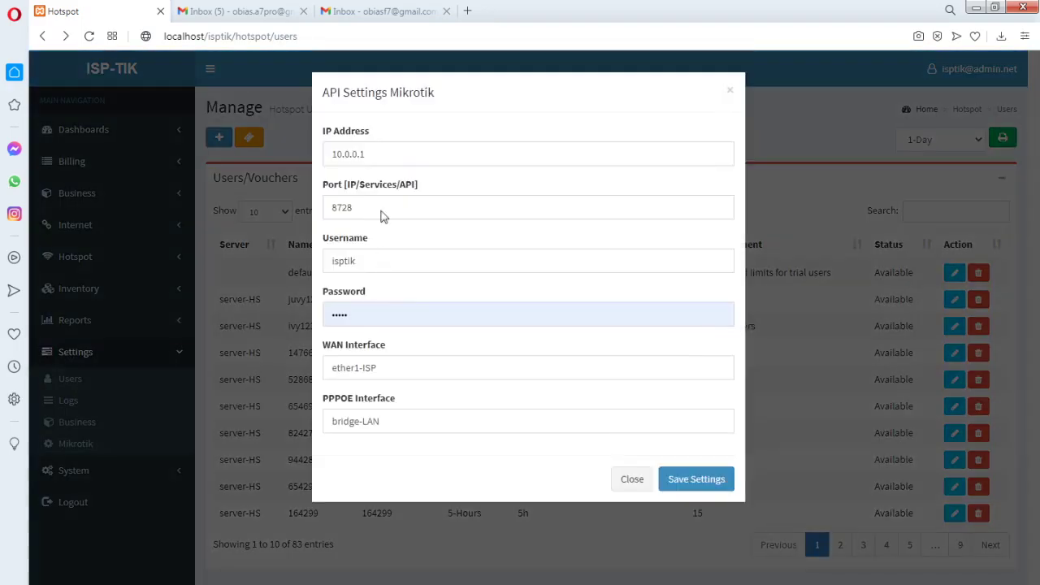
pyautogui.click(375, 146)
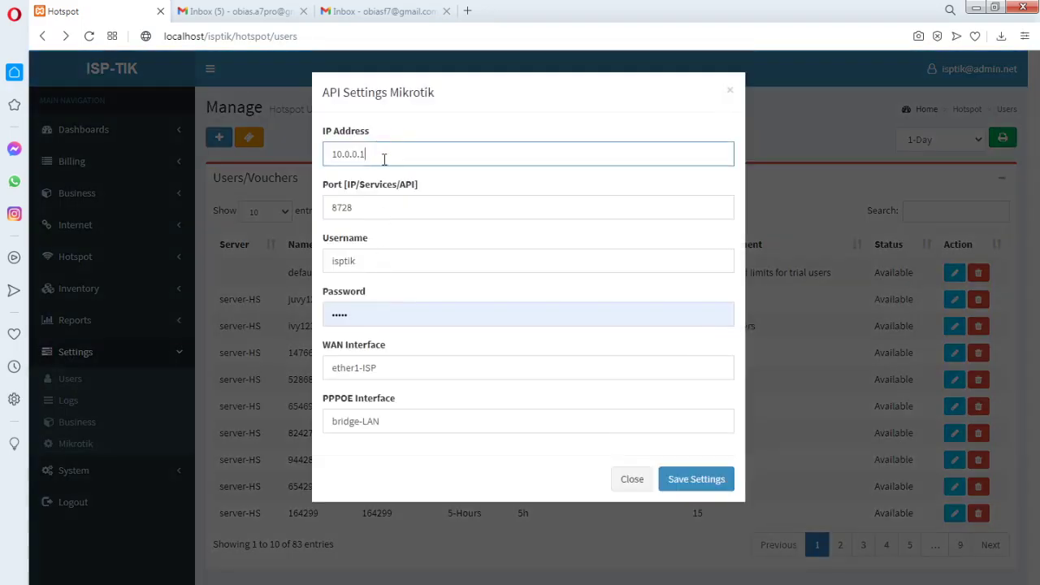
pyautogui.press('BackSpace')
pyautogui.write('2')
pyautogui.click(697, 481)
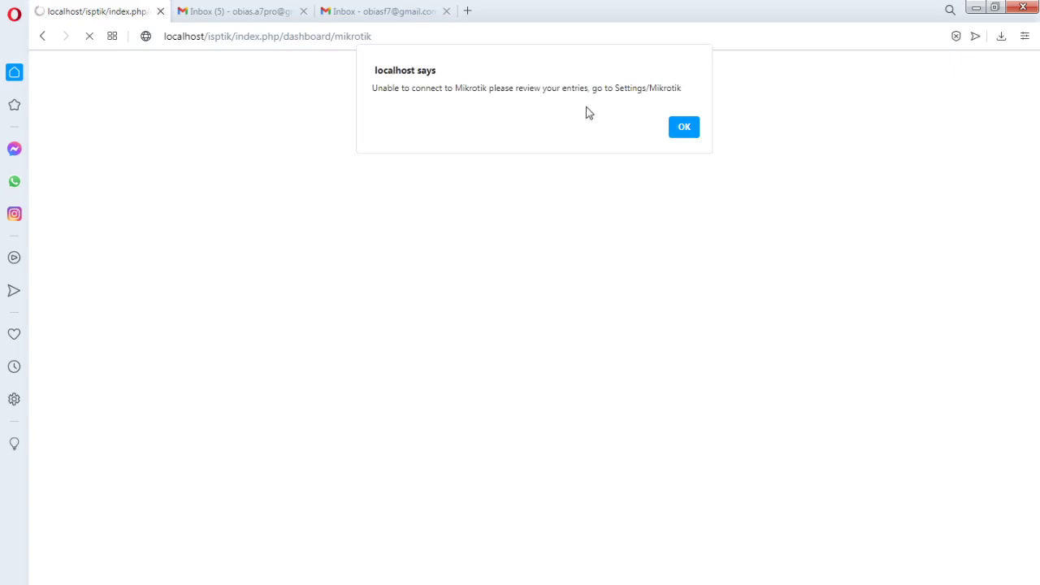
# Dismiss the Mikrotik connection failure alert in ISP-TIK
pyautogui.click(684, 126)
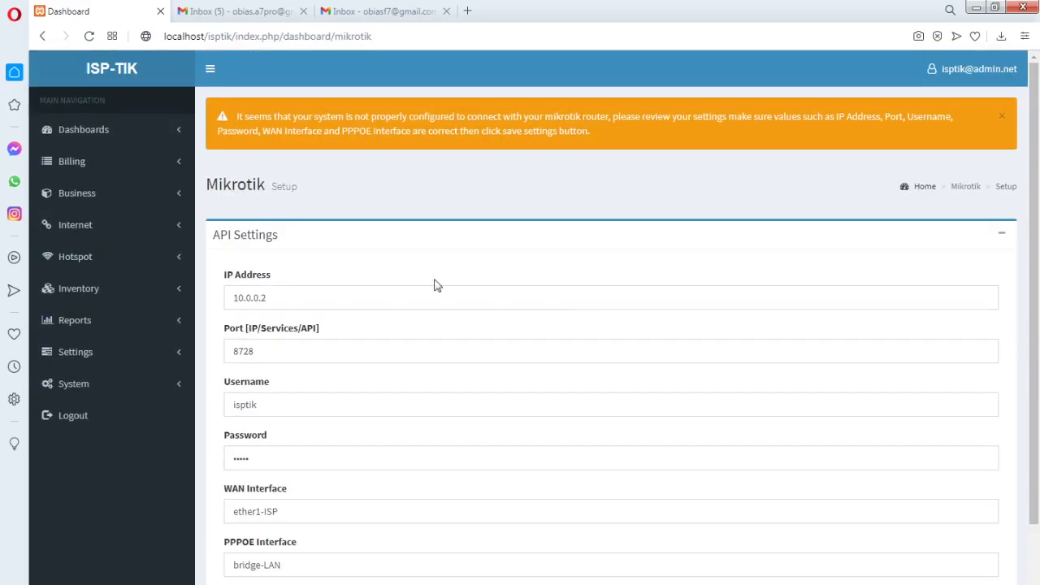
pyautogui.scroll(-1, 345, 260)
pyautogui.click(305, 230)
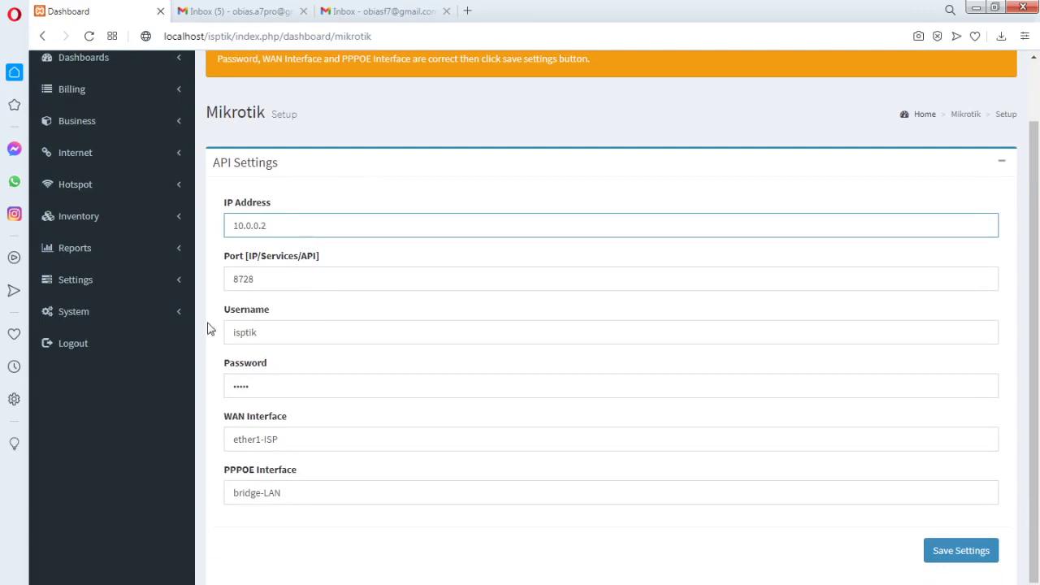
# Log out of the ISP-TIK account and confirm the log-out
pyautogui.scroll(2, 439, 266)
pyautogui.scroll(-3, 452, 270)
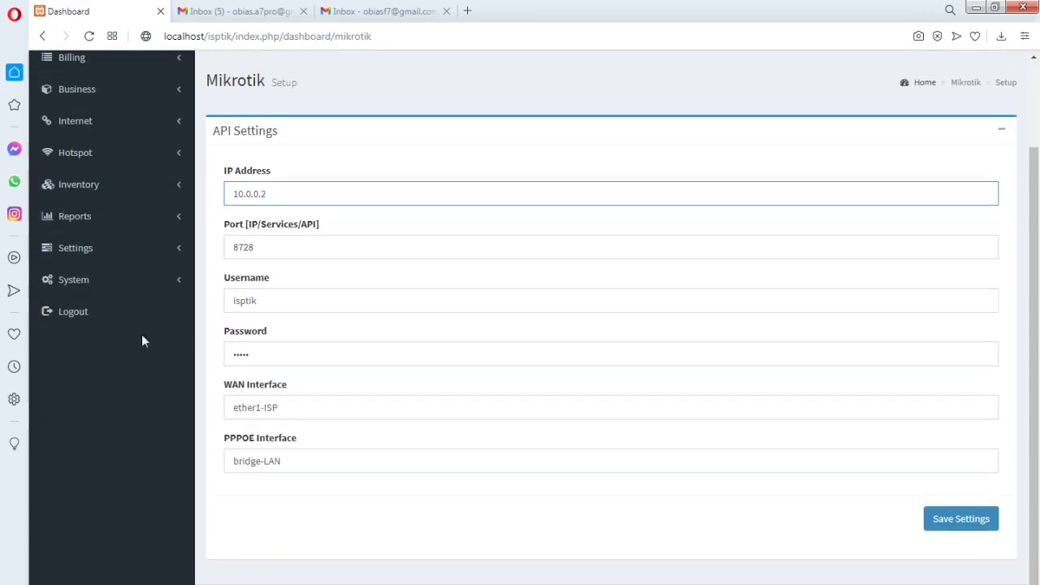
pyautogui.click(80, 313)
pyautogui.click(707, 182)
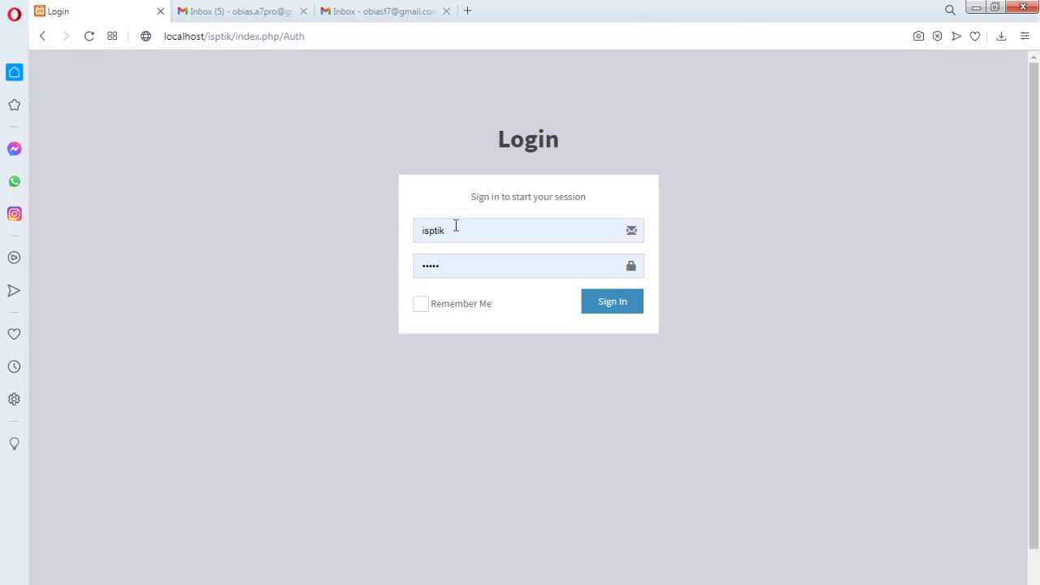
# Sign back into ISP-TIK using the saved login, with Remember Me ticked
pyautogui.click(456, 228)
pyautogui.click(462, 232)
pyautogui.click(444, 232)
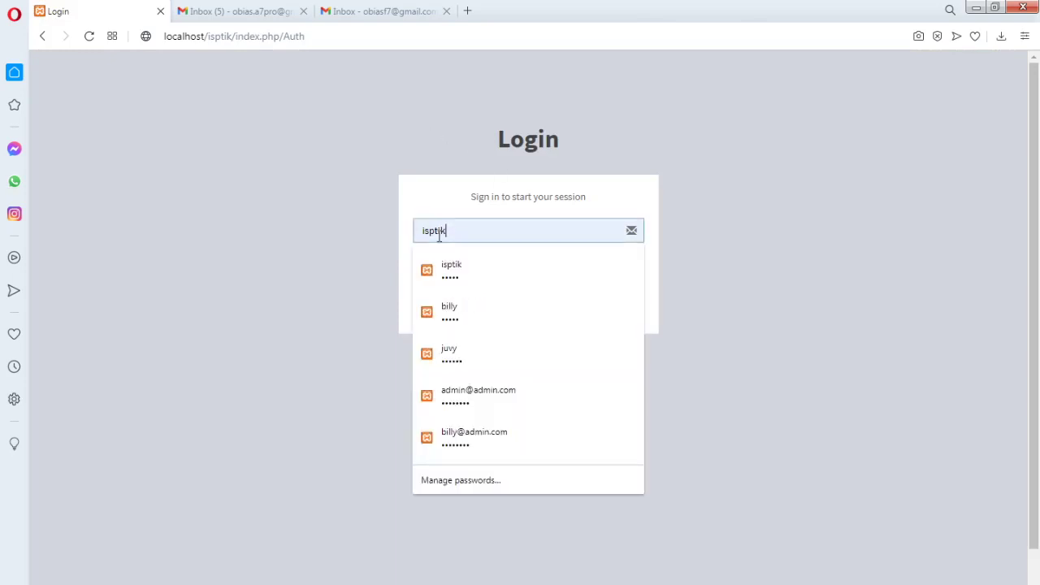
pyautogui.moveTo(444, 233); pyautogui.dragTo(420, 234)
pyautogui.click(437, 273)
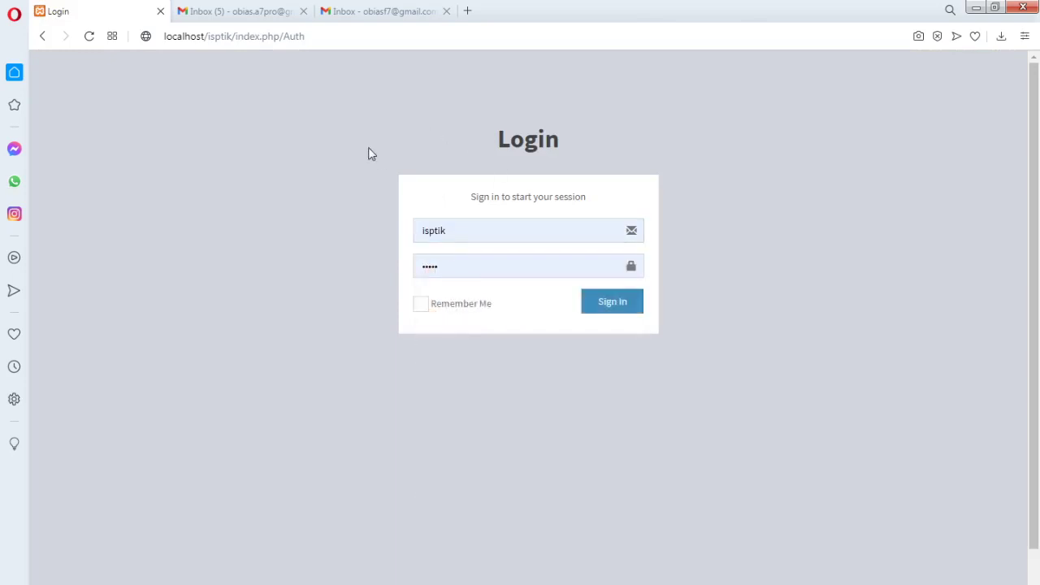
pyautogui.click(423, 303)
pyautogui.click(478, 240)
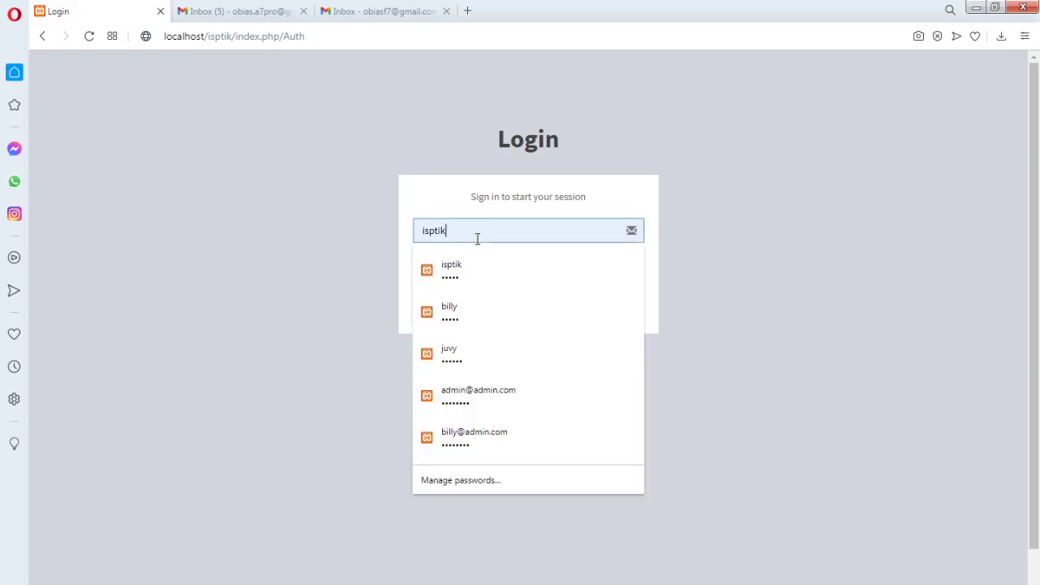
pyautogui.press('BackSpace')
pyautogui.click(681, 174)
pyautogui.click(611, 309)
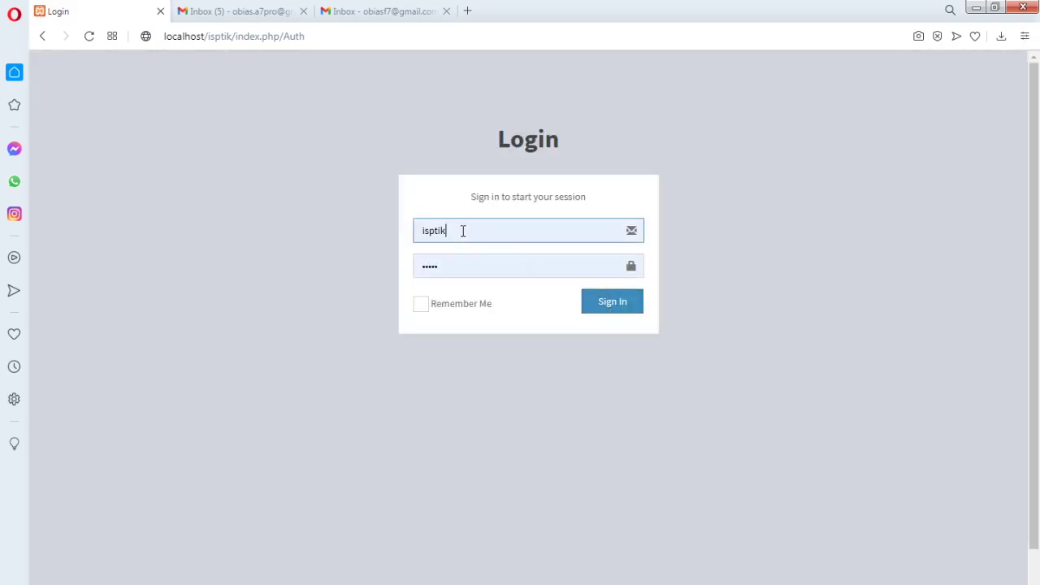
pyautogui.click(609, 304)
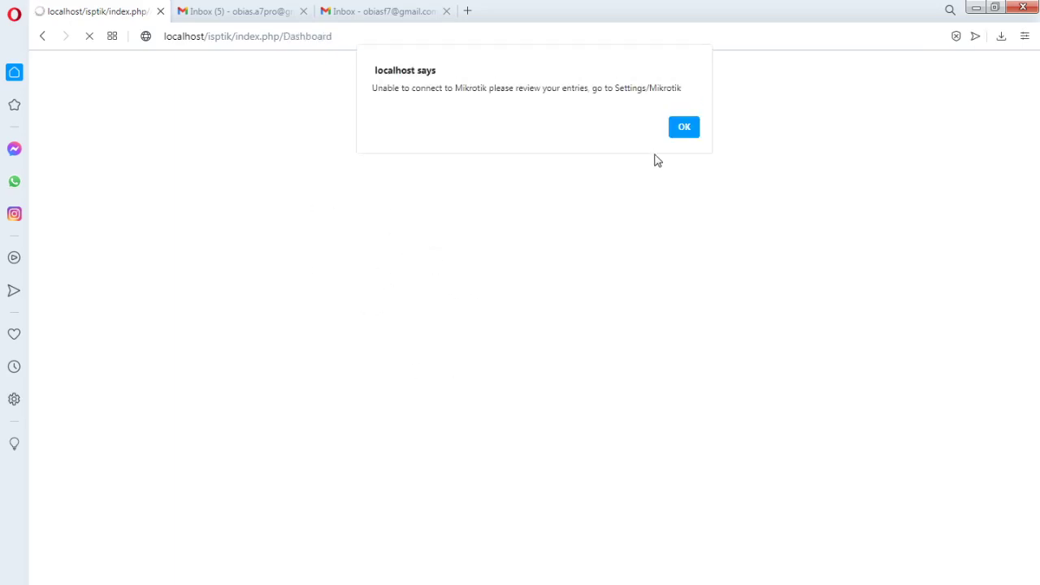
# Dismiss the connection alert and change the Mikrotik IP address back to 10.0.0.1
pyautogui.click(684, 130)
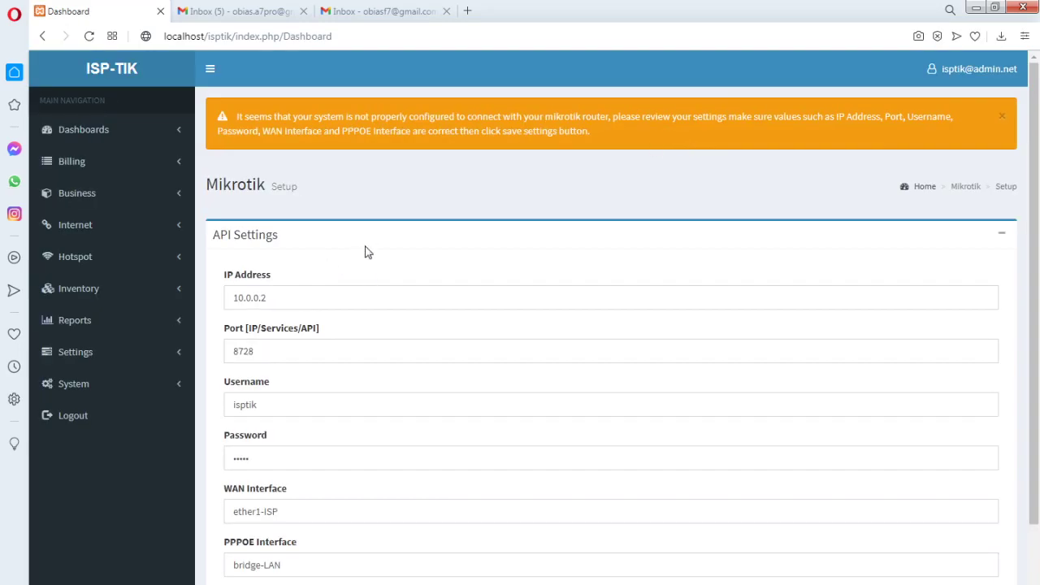
pyautogui.scroll(-2, 365, 252)
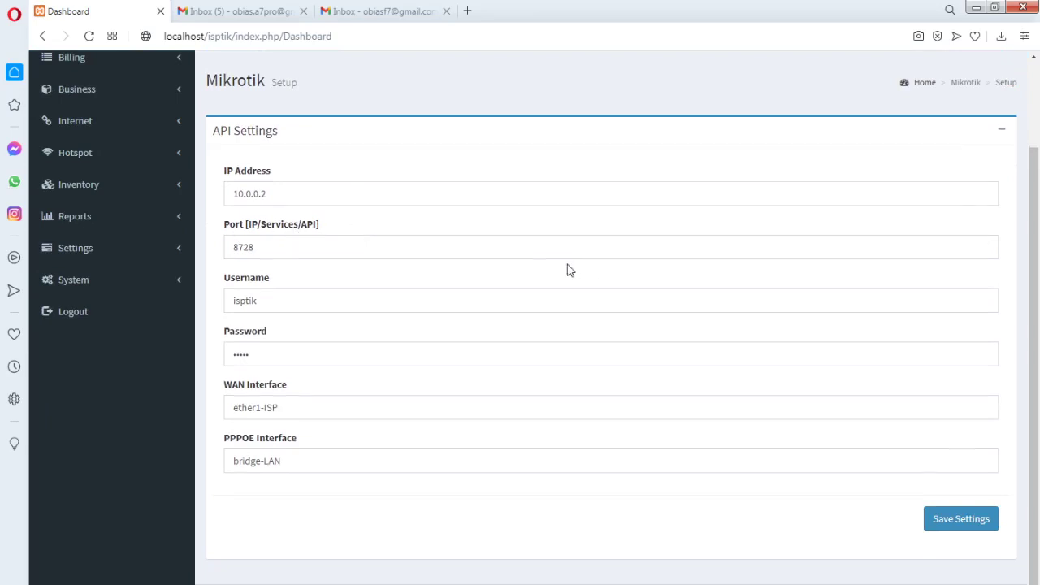
pyautogui.scroll(2, 512, 270)
pyautogui.click(276, 300)
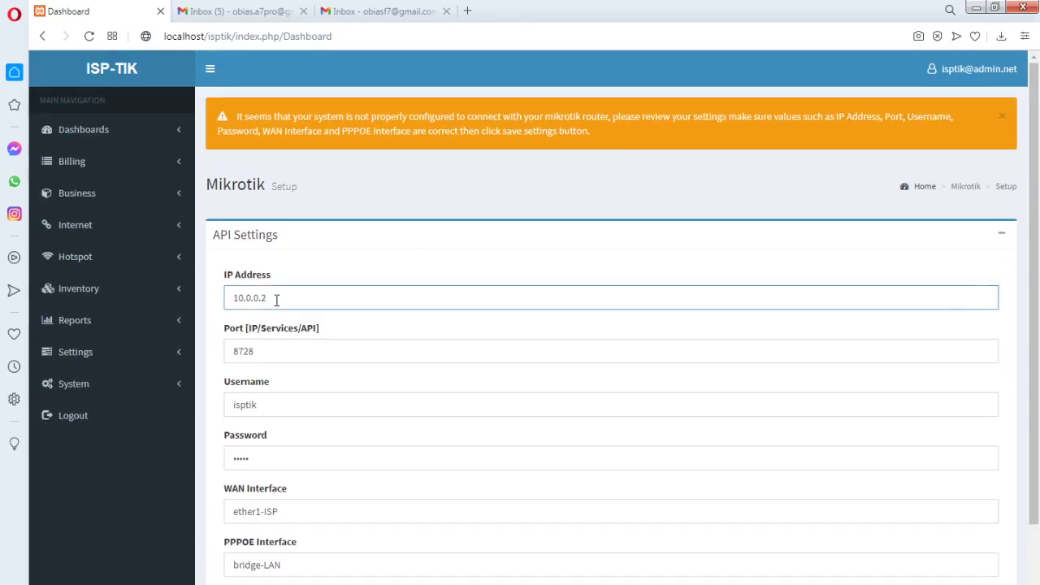
pyautogui.press('BackSpace')
pyautogui.write('1')
# Review the API port and username values, then switch over to WinBox
pyautogui.doubleClick(265, 351)
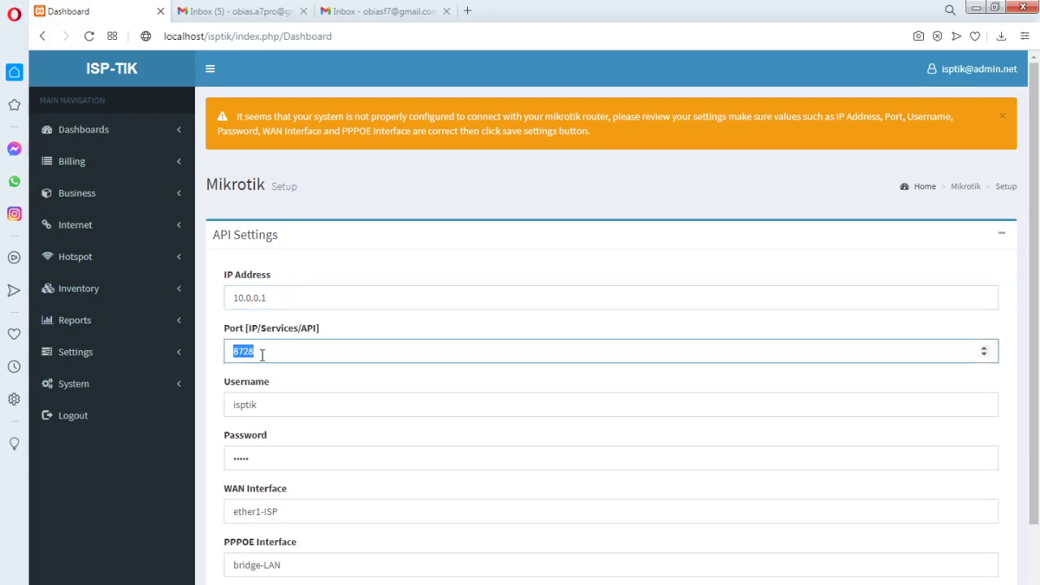
pyautogui.doubleClick(266, 404)
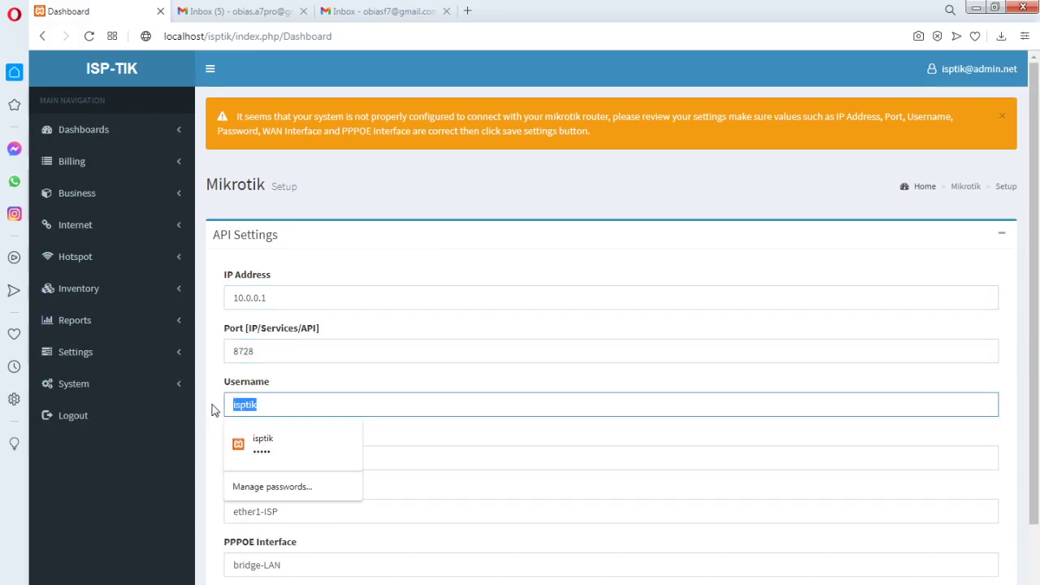
pyautogui.hotkey('alt', 'Tab')
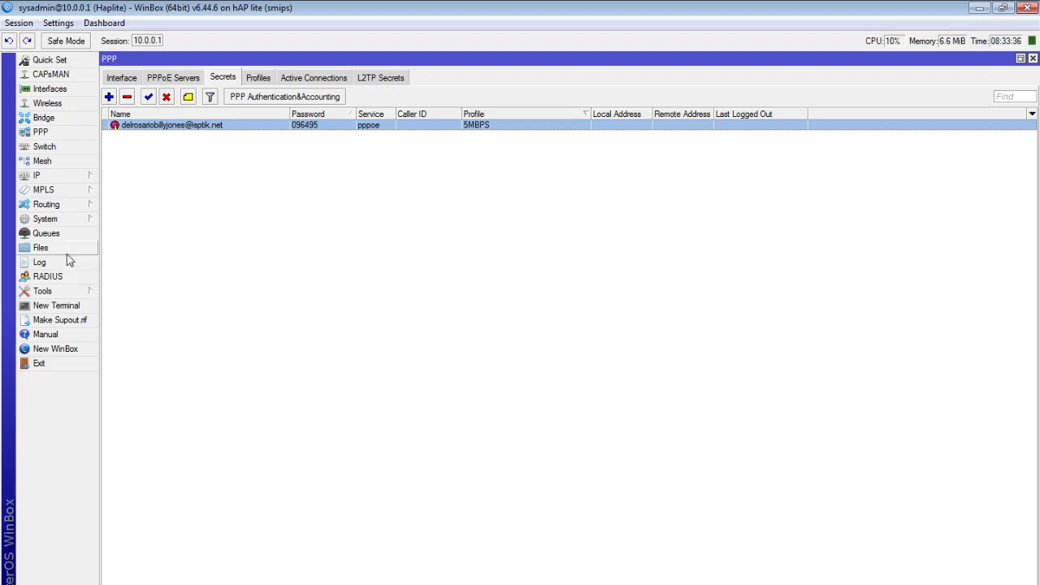
# In WinBox's System > Users list, select the sysadmin account, then return to ISP-TIK
pyautogui.click(83, 221)
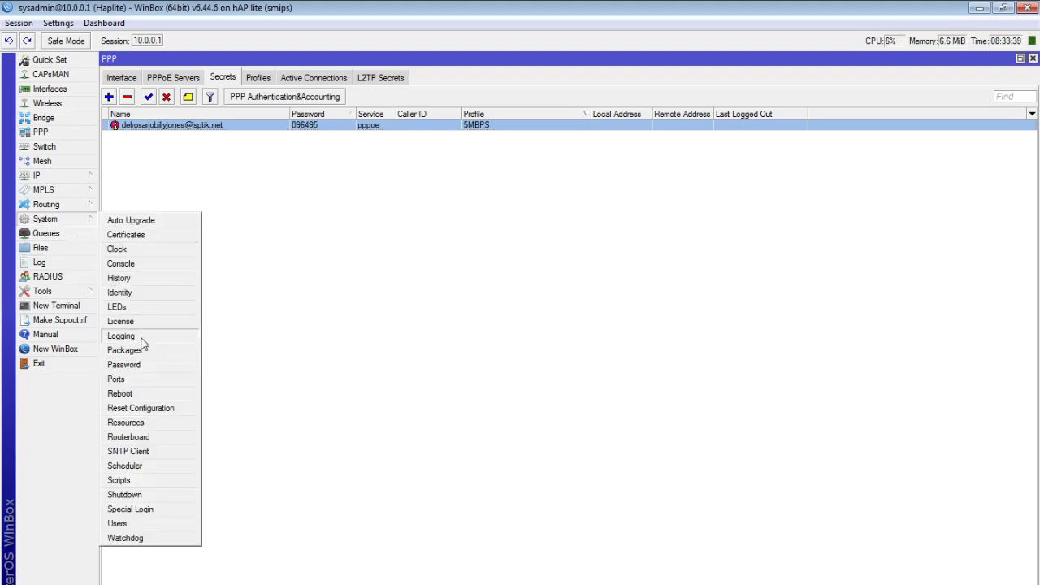
pyautogui.click(127, 525)
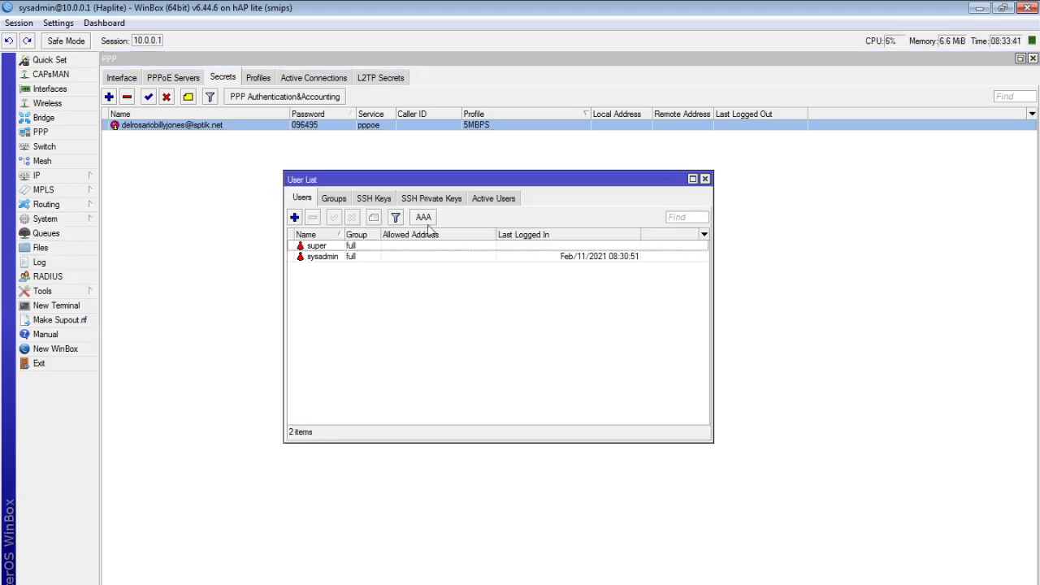
pyautogui.click(340, 257)
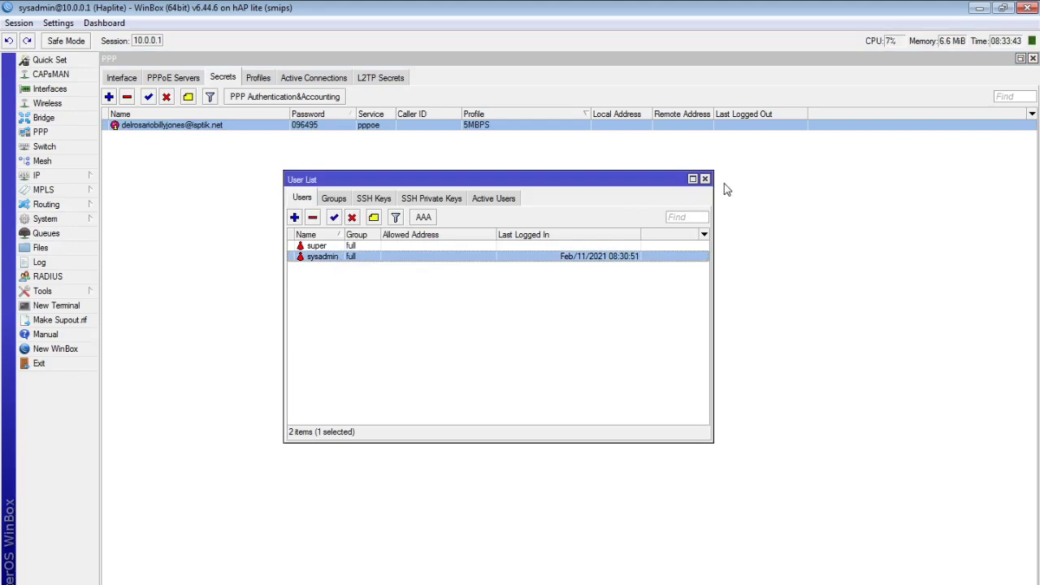
pyautogui.click(337, 580)
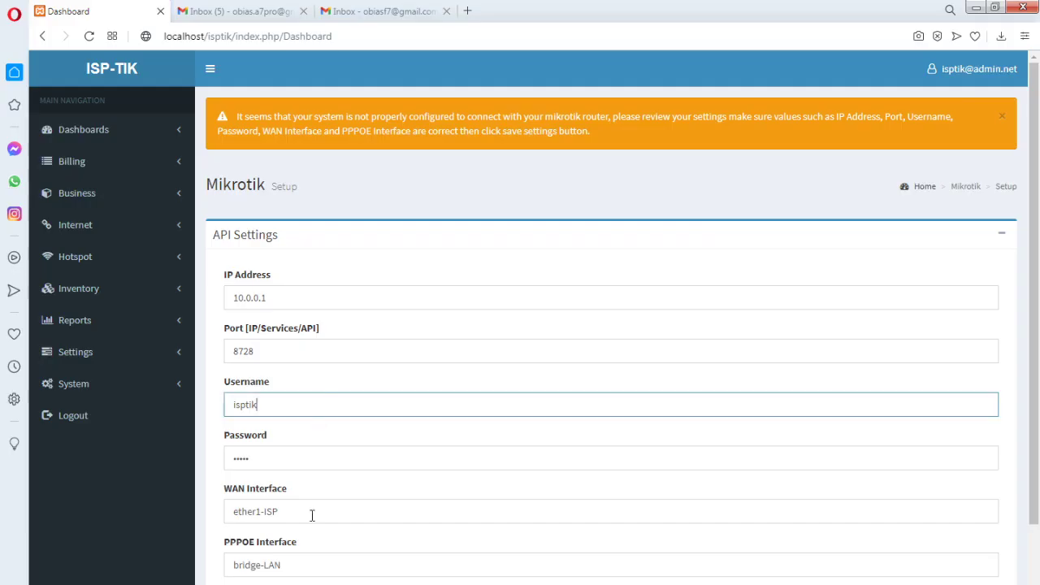
# Replace the API username isptik with sysadmin and retype the password, then return to WinBox
pyautogui.click(256, 404)
pyautogui.moveTo(258, 404); pyautogui.dragTo(216, 406)
pyautogui.write('sys')
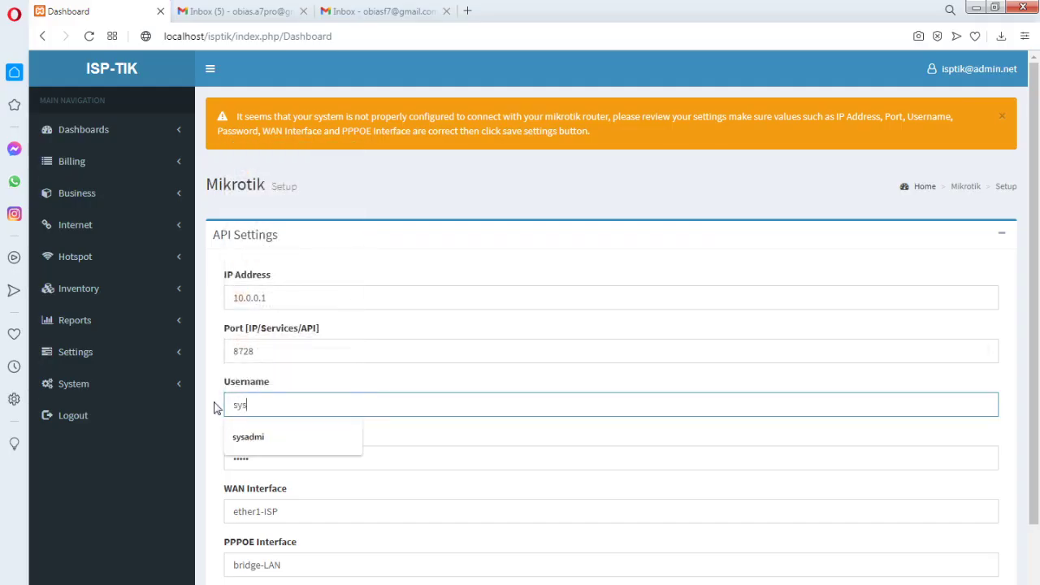
pyautogui.write('admin')
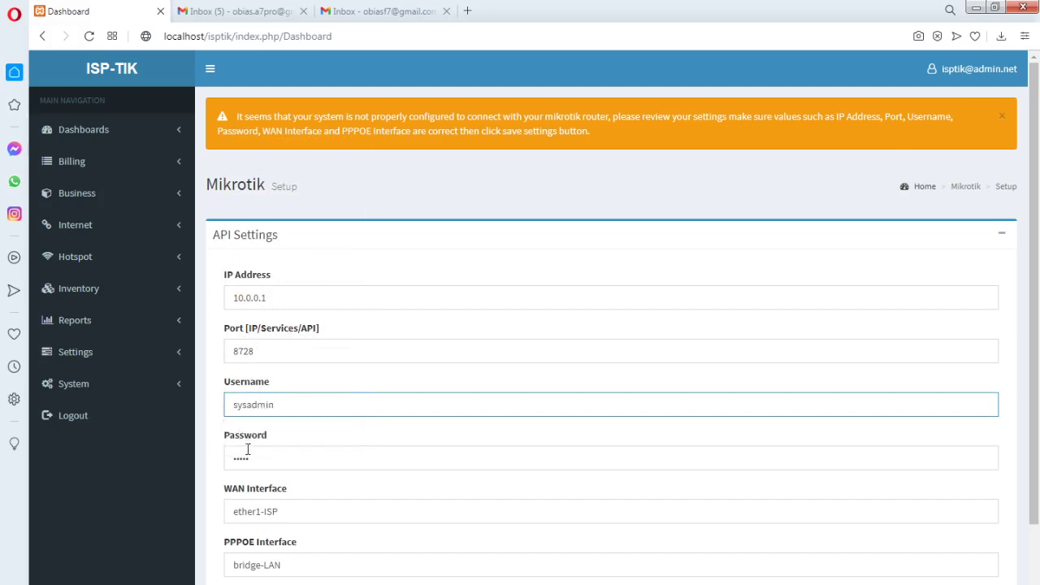
pyautogui.doubleClick(248, 452)
pyautogui.write('ad')
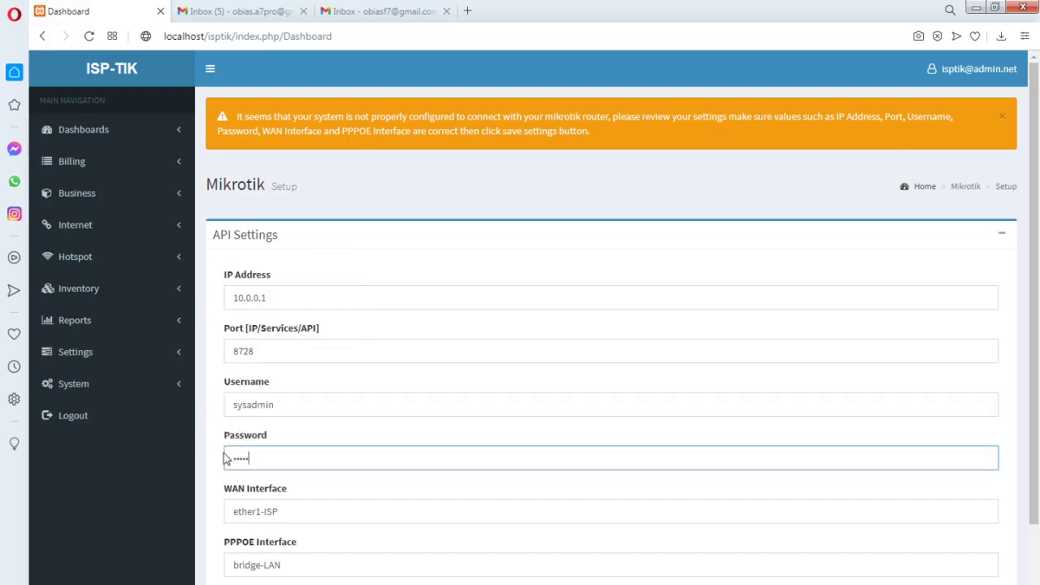
pyautogui.click(298, 514)
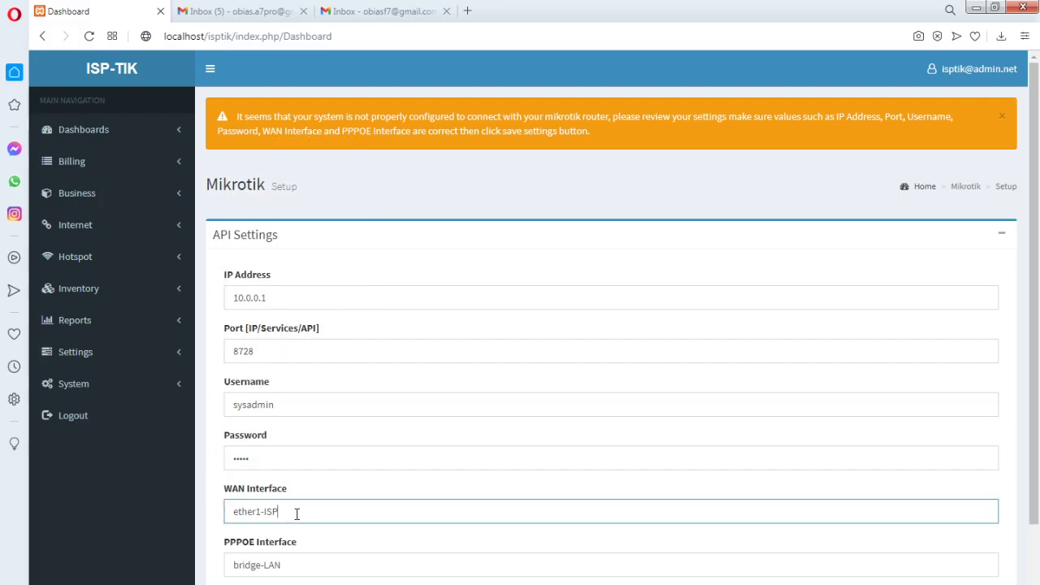
pyautogui.hotkey('alt', 'Tab')
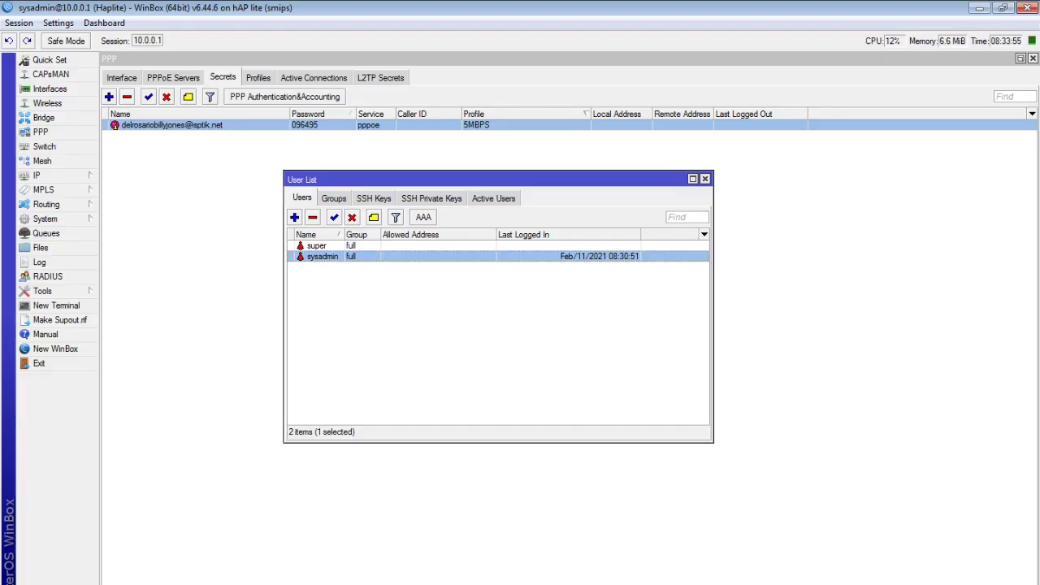
# In WinBox's Interfaces list, compare ether1-ISP1 and ether2-ISP2 traffic to identify the active WAN
pyautogui.click(71, 90)
pyautogui.click(178, 161)
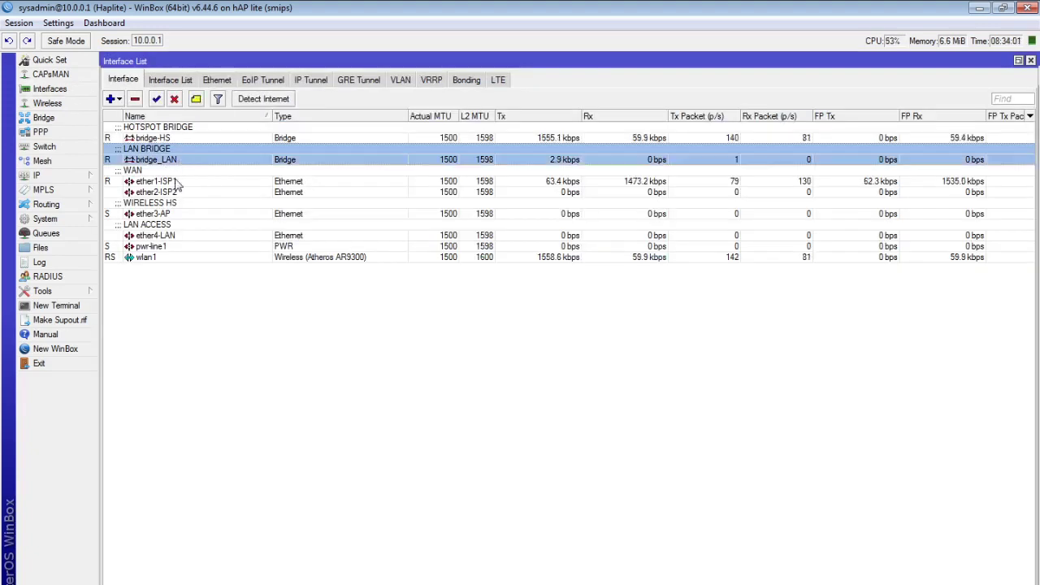
pyautogui.click(174, 182)
pyautogui.click(272, 194)
pyautogui.click(261, 182)
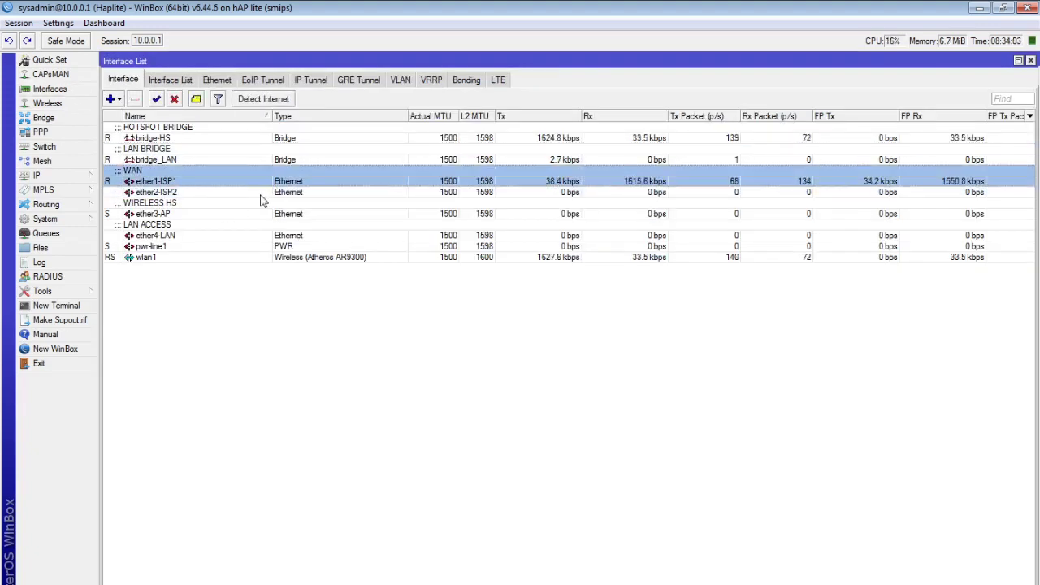
pyautogui.click(268, 194)
pyautogui.click(260, 182)
pyautogui.click(266, 195)
pyautogui.click(277, 182)
pyautogui.click(307, 193)
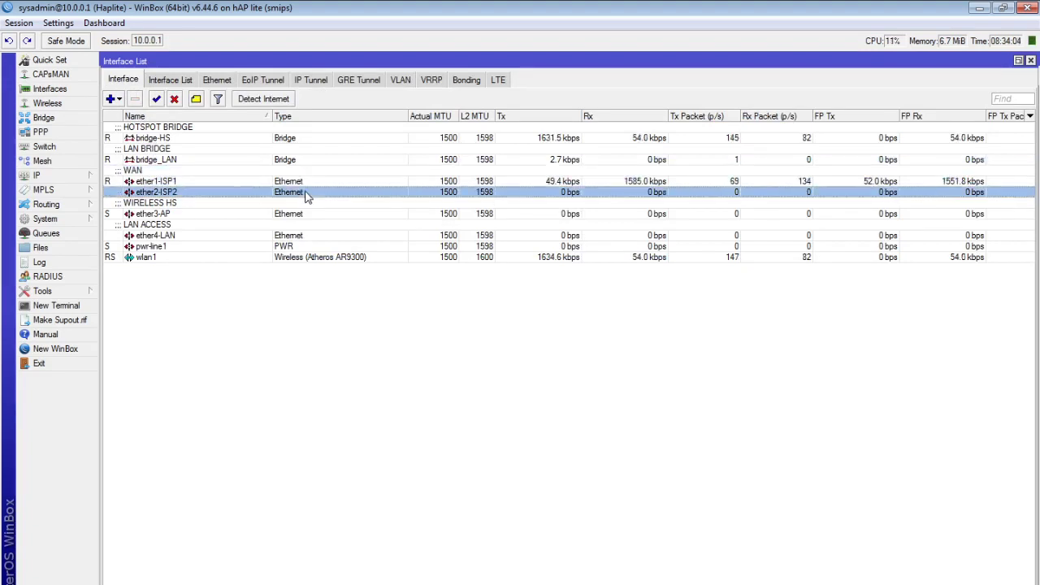
pyautogui.click(445, 183)
pyautogui.click(445, 193)
pyautogui.click(443, 183)
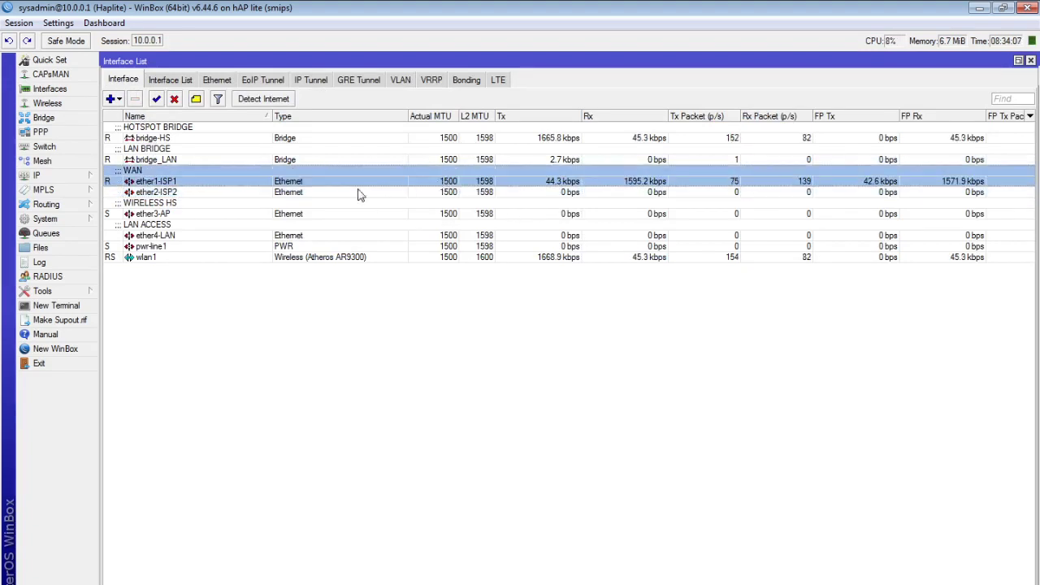
pyautogui.click(179, 193)
pyautogui.click(176, 184)
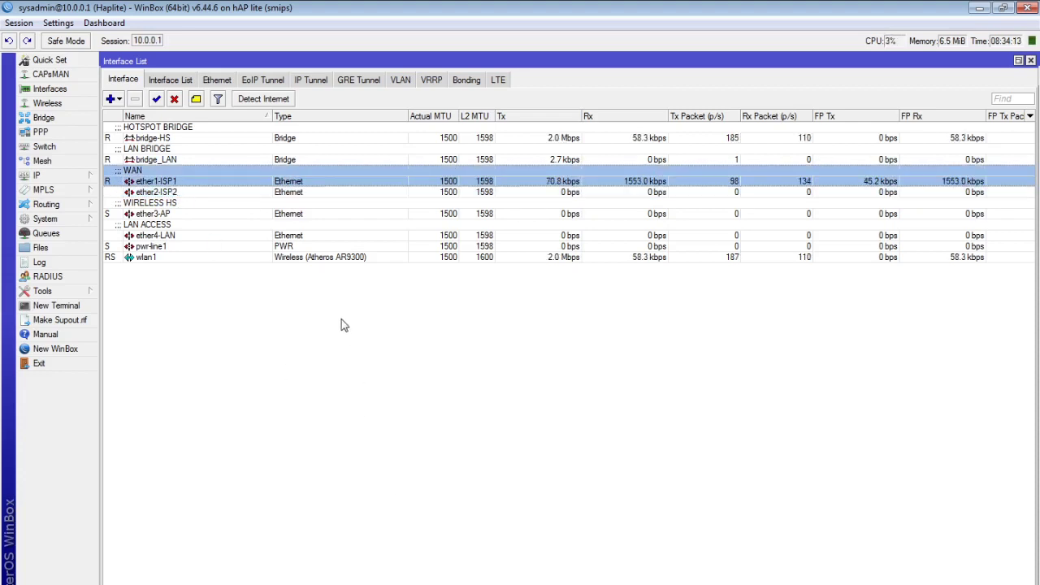
pyautogui.click(469, 82)
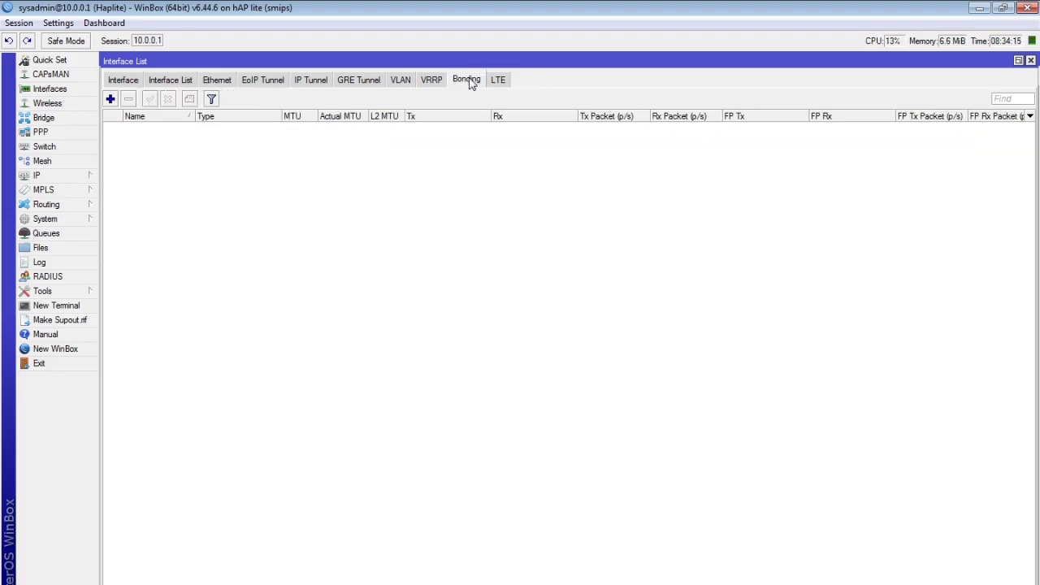
pyautogui.click(125, 81)
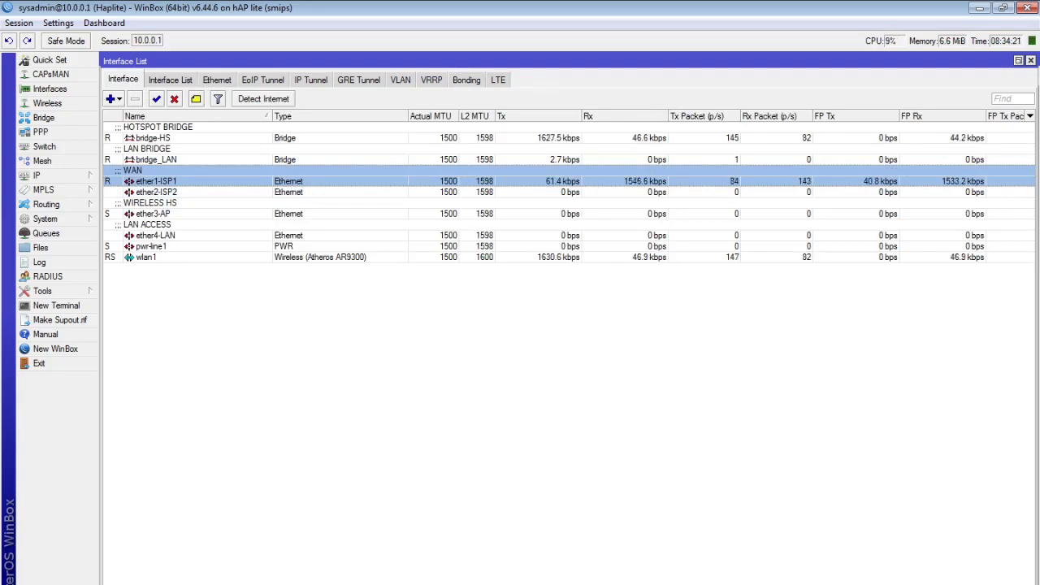
# Set ISP-TIK's WAN Interface to ether1-ISP1, then switch back to WinBox
pyautogui.hotkey('alt', 'Tab')
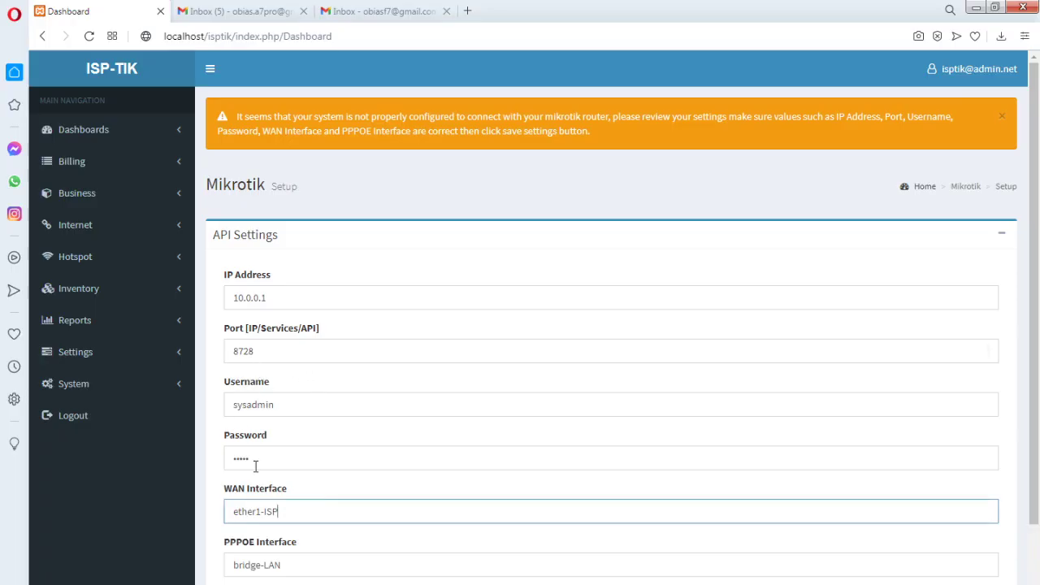
pyautogui.scroll(-2, 314, 524)
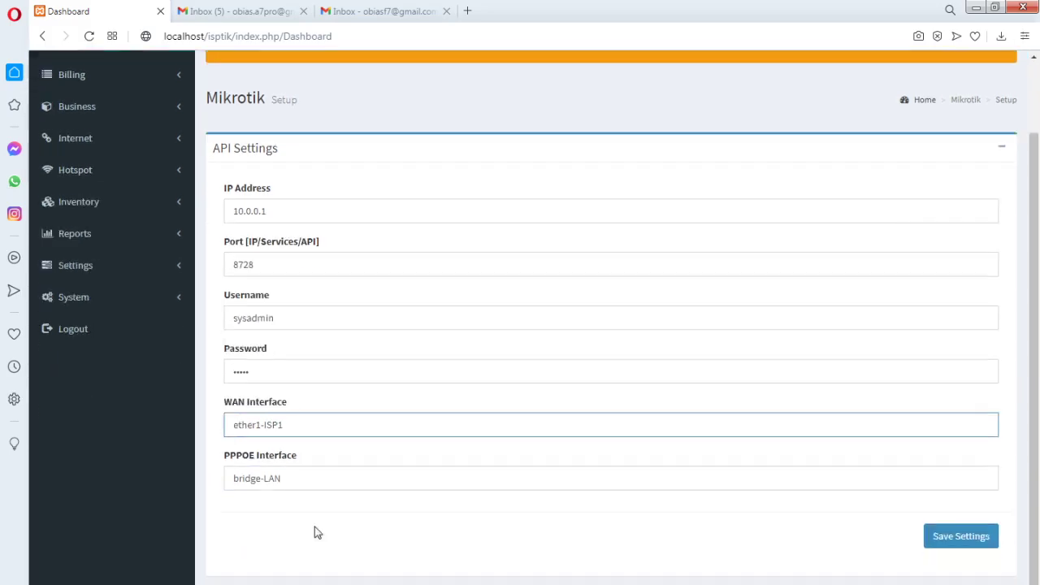
pyautogui.moveTo(291, 463); pyautogui.dragTo(218, 470)
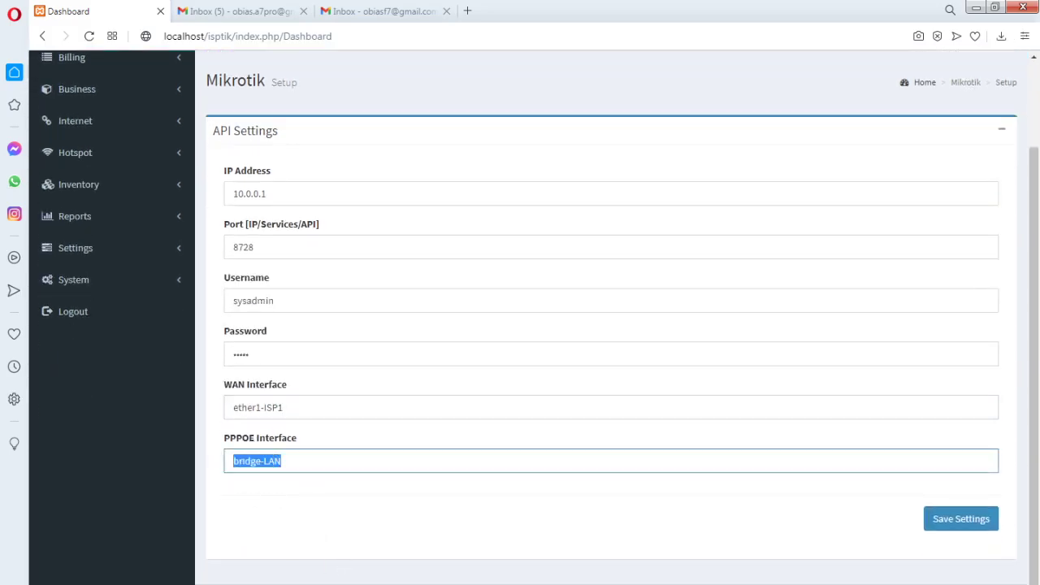
pyautogui.hotkey('alt', 'Tab')
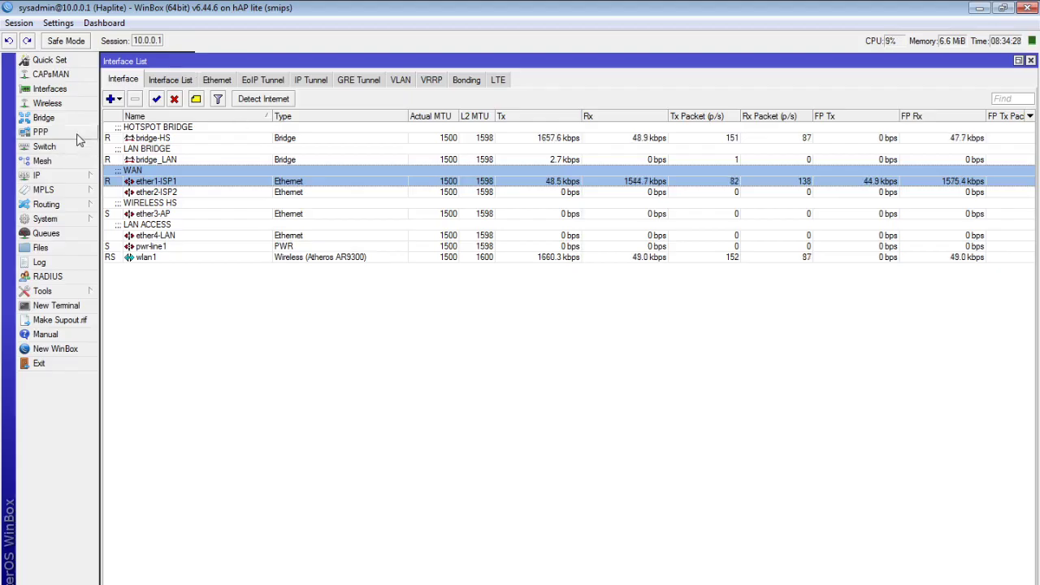
# Confirm in WinBox's PPPoE Servers that the service runs on bridge-HS, then edit ISP-TIK's PPPoE Interface field
pyautogui.click(79, 135)
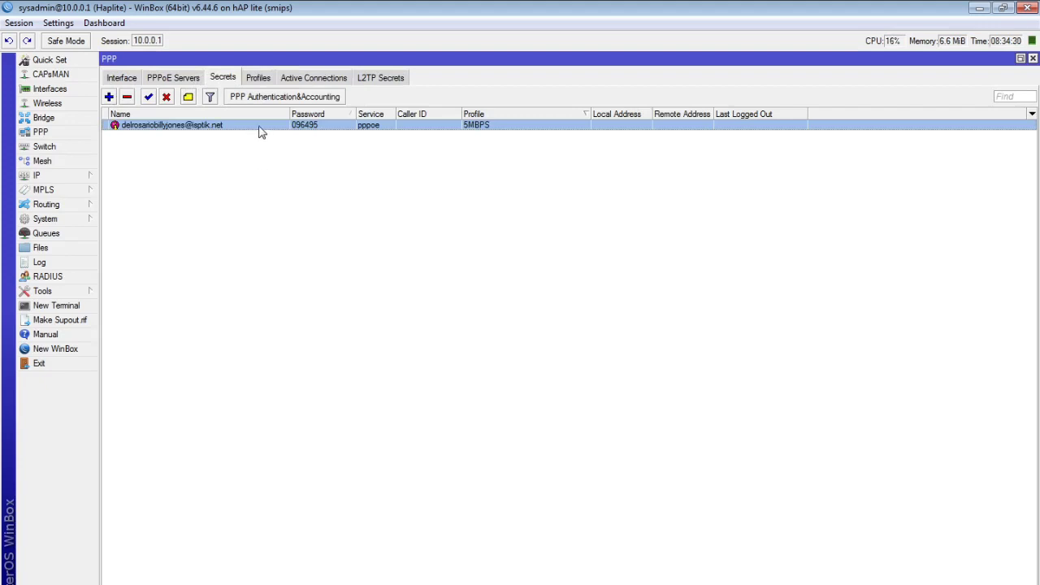
pyautogui.click(169, 79)
pyautogui.click(120, 79)
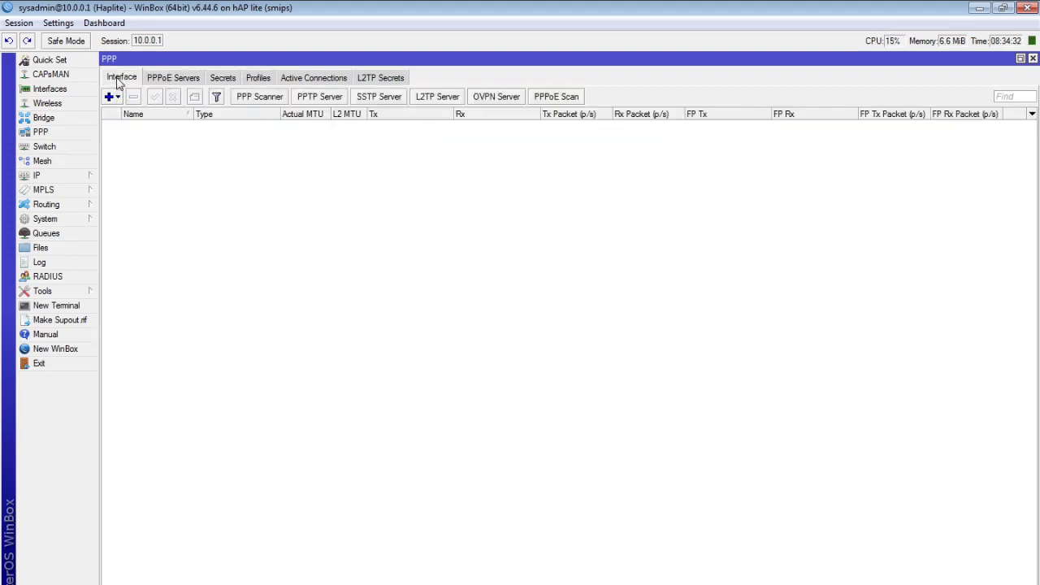
pyautogui.click(177, 82)
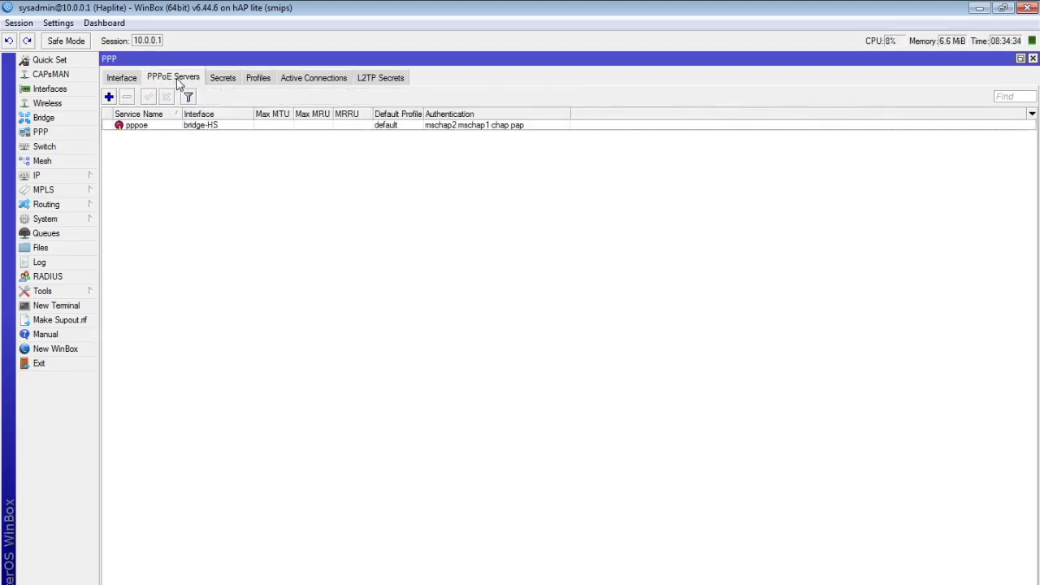
pyautogui.click(221, 128)
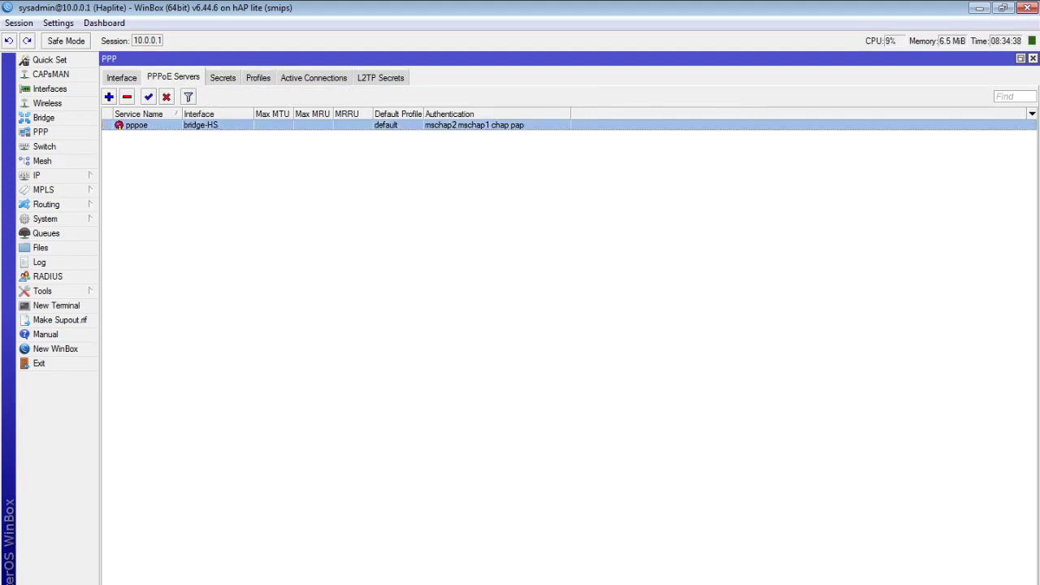
pyautogui.hotkey('alt', 'Tab')
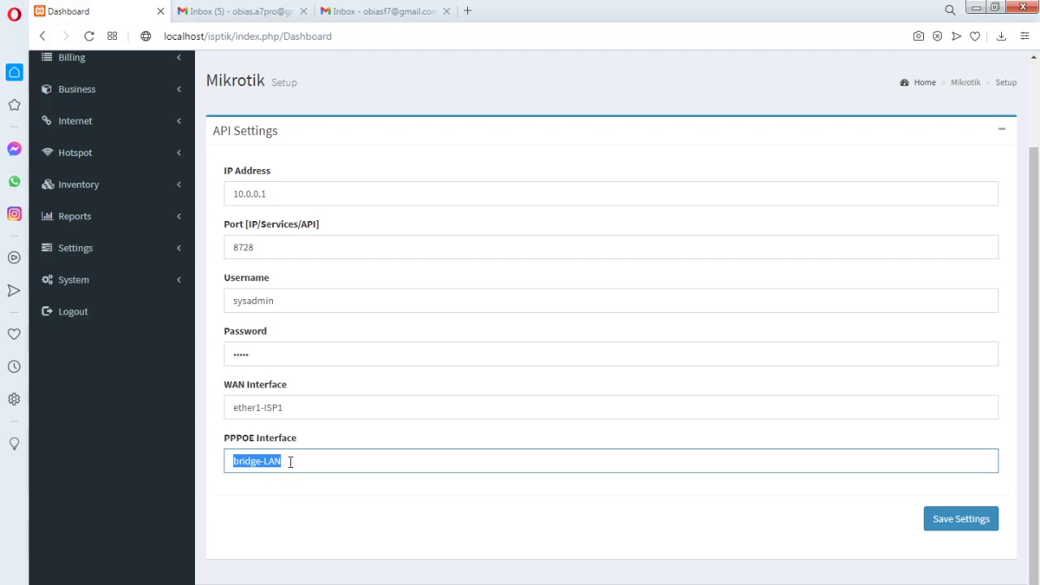
pyautogui.click(281, 461)
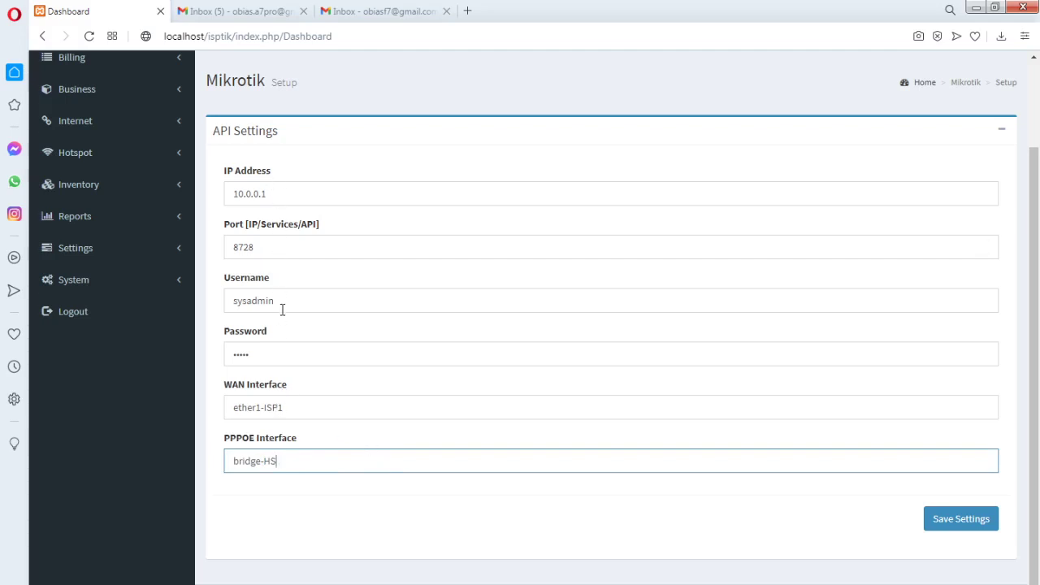
# Save the Mikrotik API connection settings and let the router status and WAN traffic graph load
pyautogui.click(952, 520)
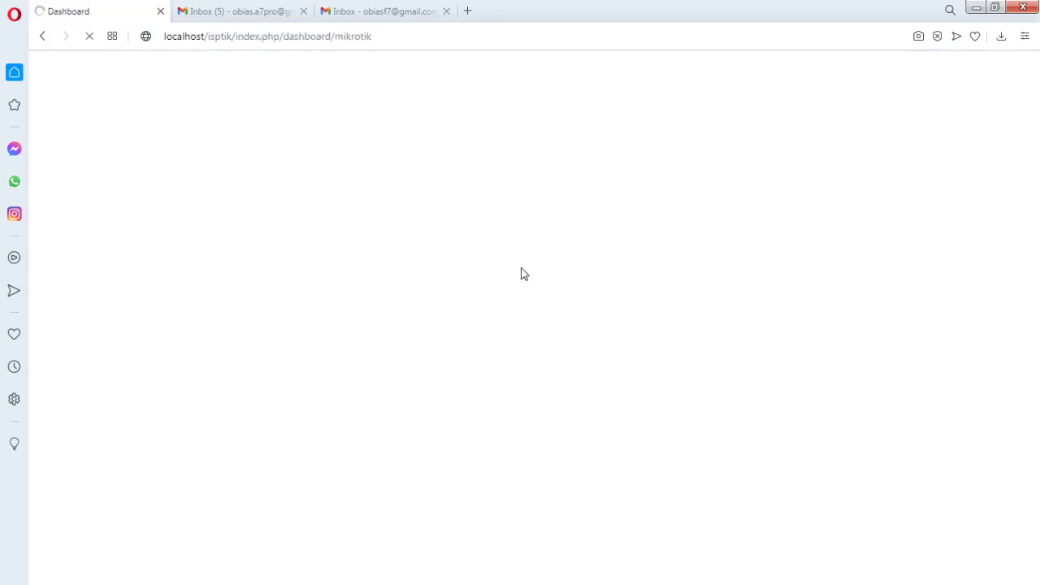
pyautogui.scroll(-2, 1036, 211)
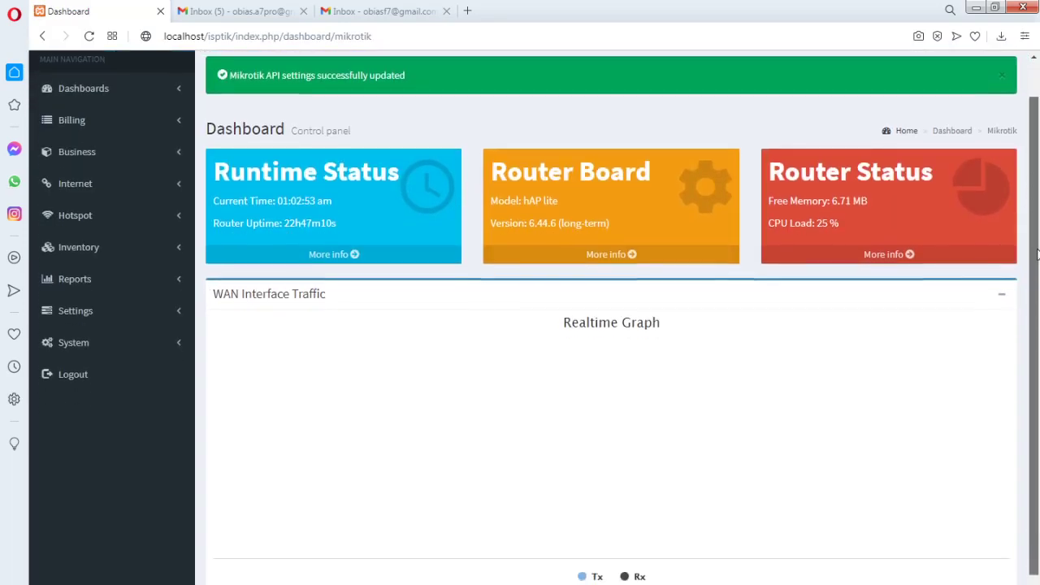
pyautogui.scroll(2, 1036, 212)
pyautogui.scroll(-1, 1036, 211)
pyautogui.scroll(1, 813, 260)
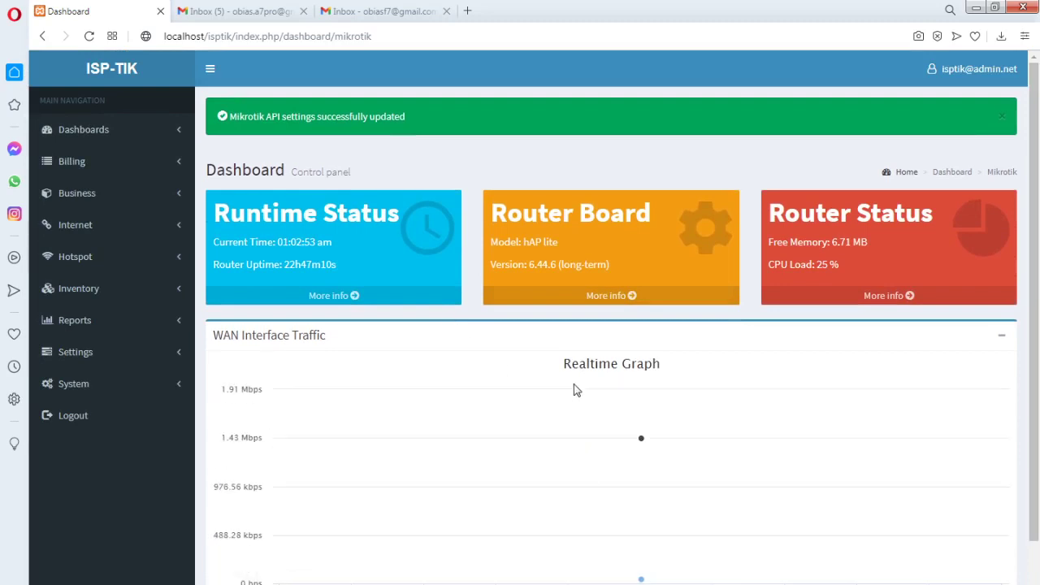
pyautogui.moveTo(737, 531)
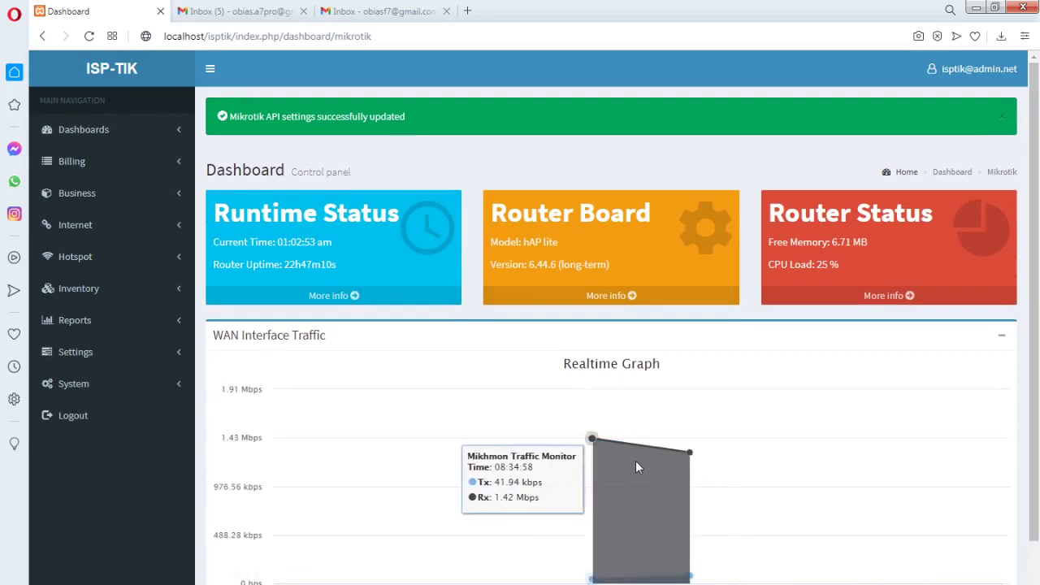
pyautogui.scroll(-1, 666, 476)
pyautogui.scroll(1, 683, 457)
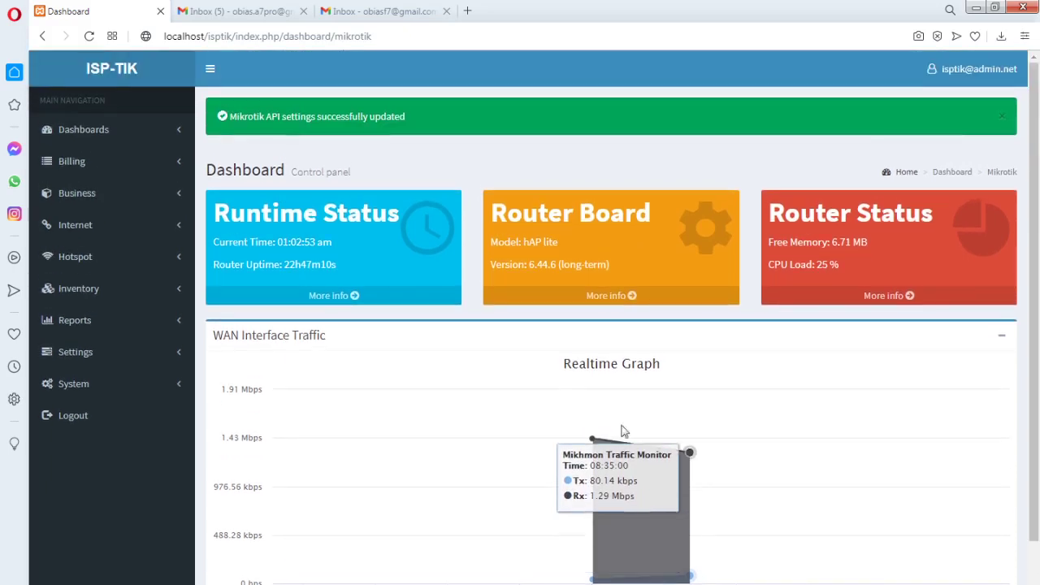
# Delete the last letter of the Mikrotik API username and save the settings
pyautogui.click(180, 357)
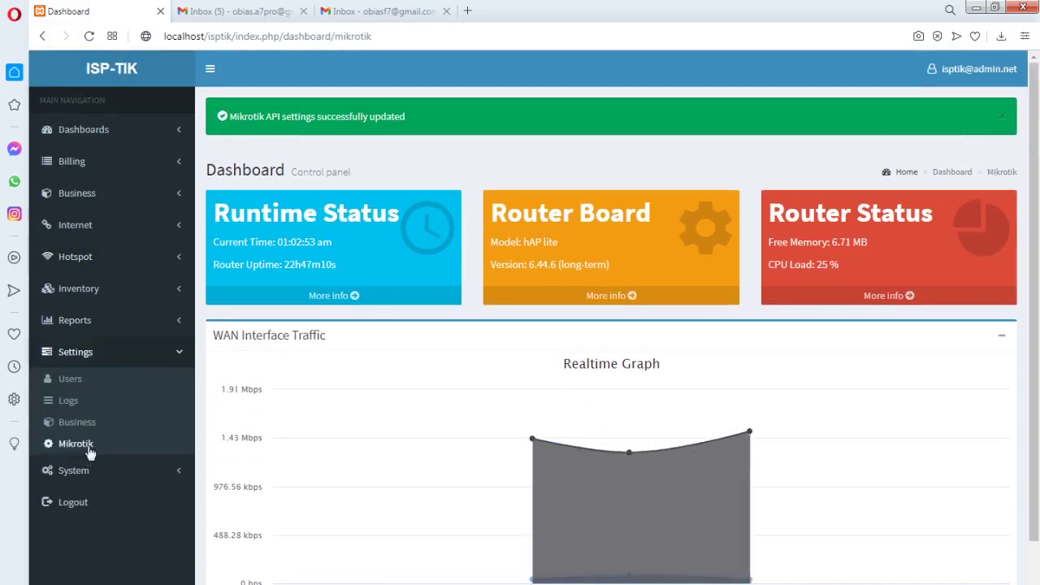
pyautogui.click(86, 448)
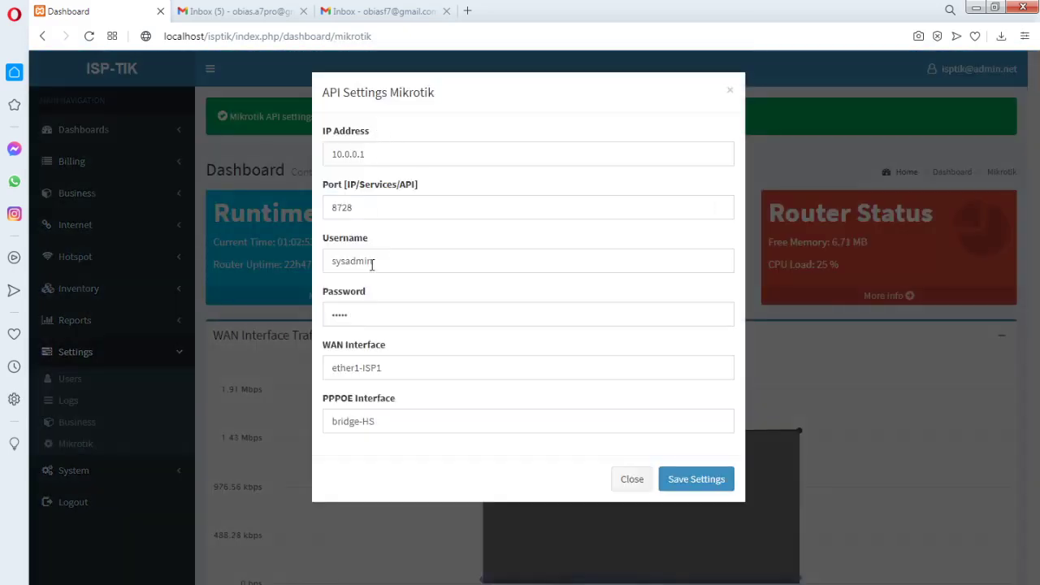
pyautogui.click(380, 264)
pyautogui.press('BackSpace')
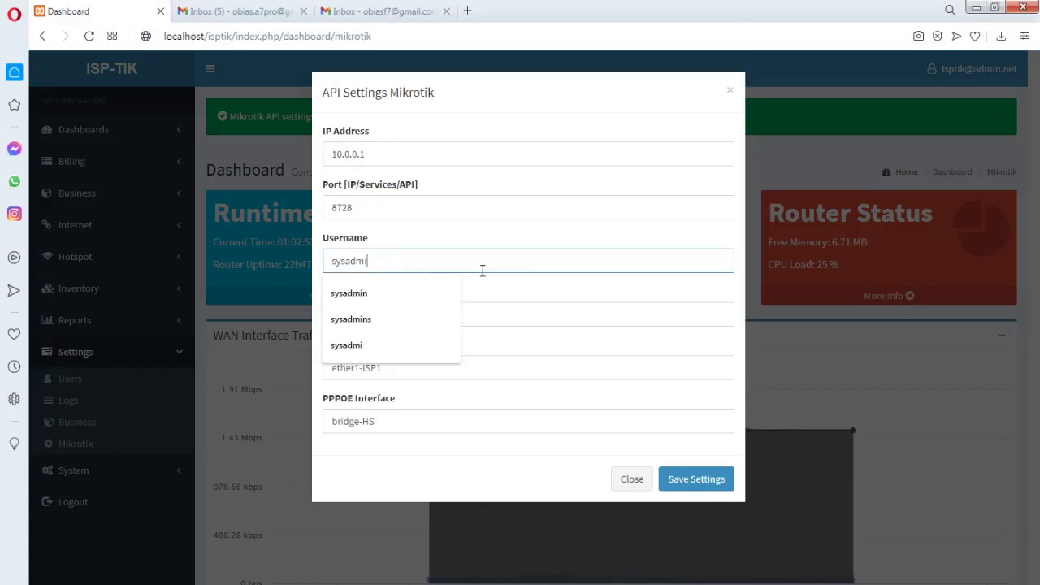
pyautogui.click(502, 283)
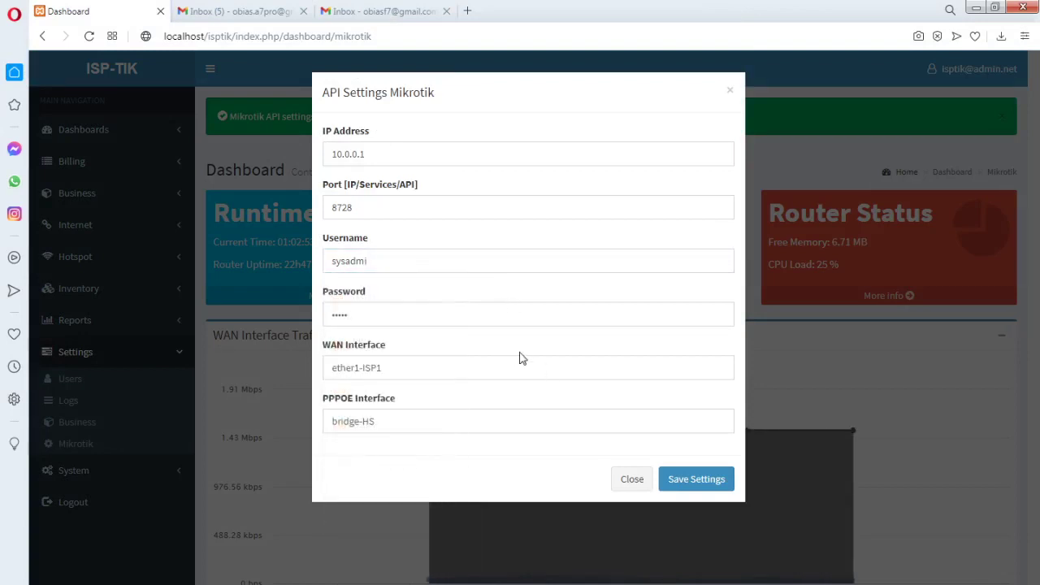
pyautogui.click(696, 481)
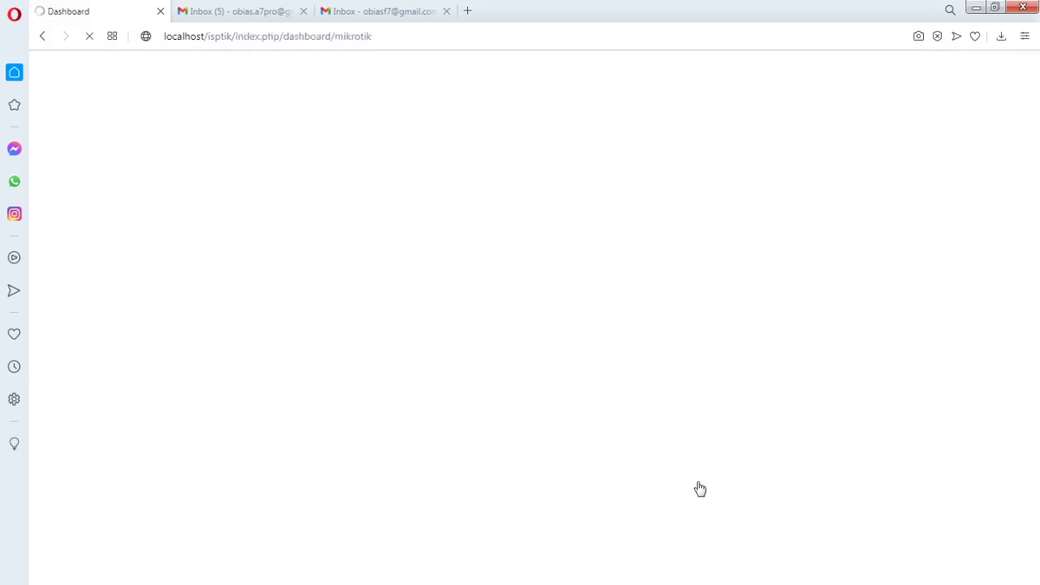
# Review the resulting error panels, reload the Mikrotik dashboard, then switch to the System dashboard
pyautogui.scroll(-10, 772, 300)
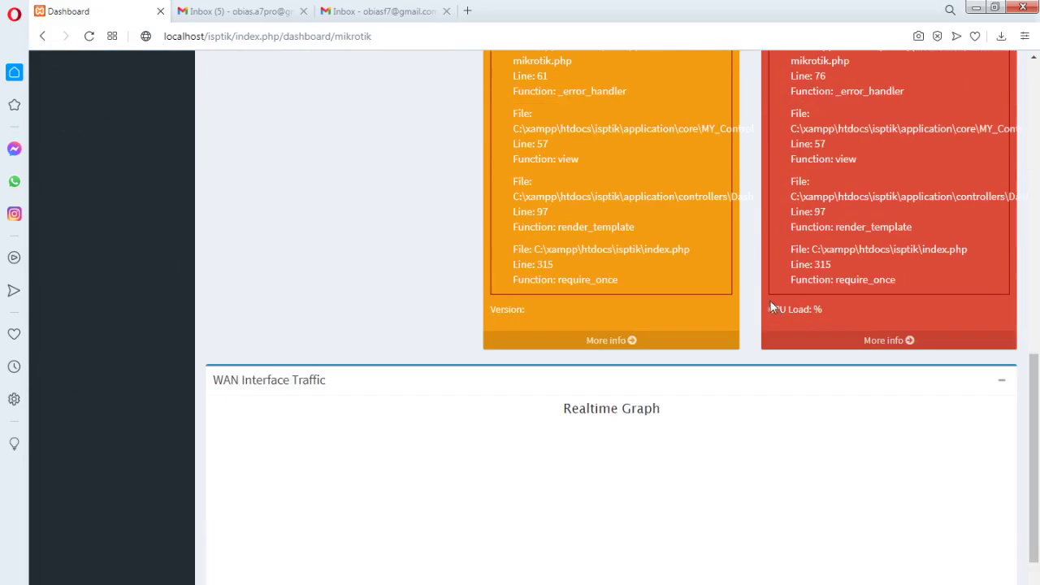
pyautogui.scroll(10, 731, 292)
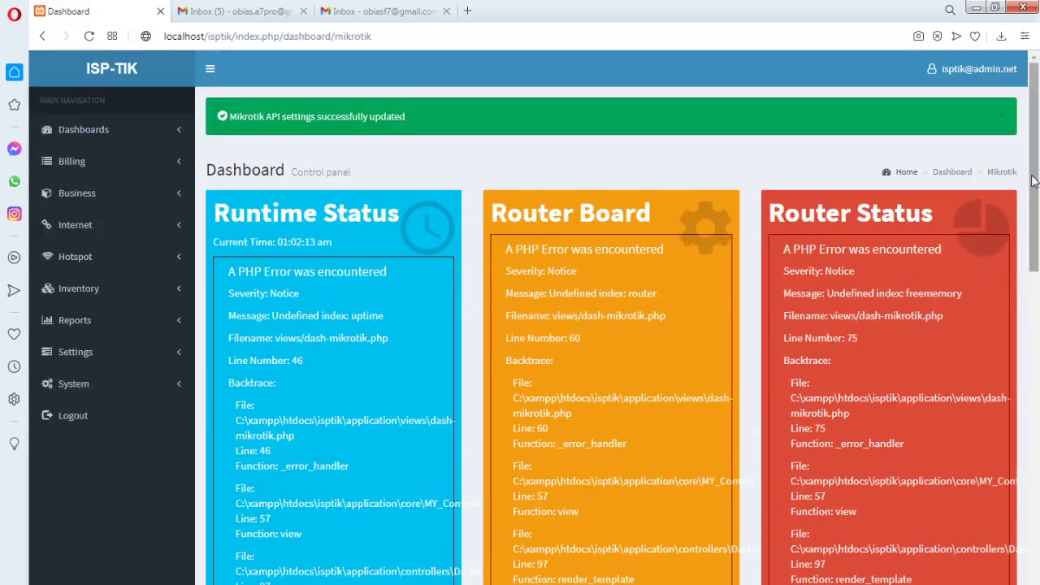
pyautogui.scroll(-2, 373, 272)
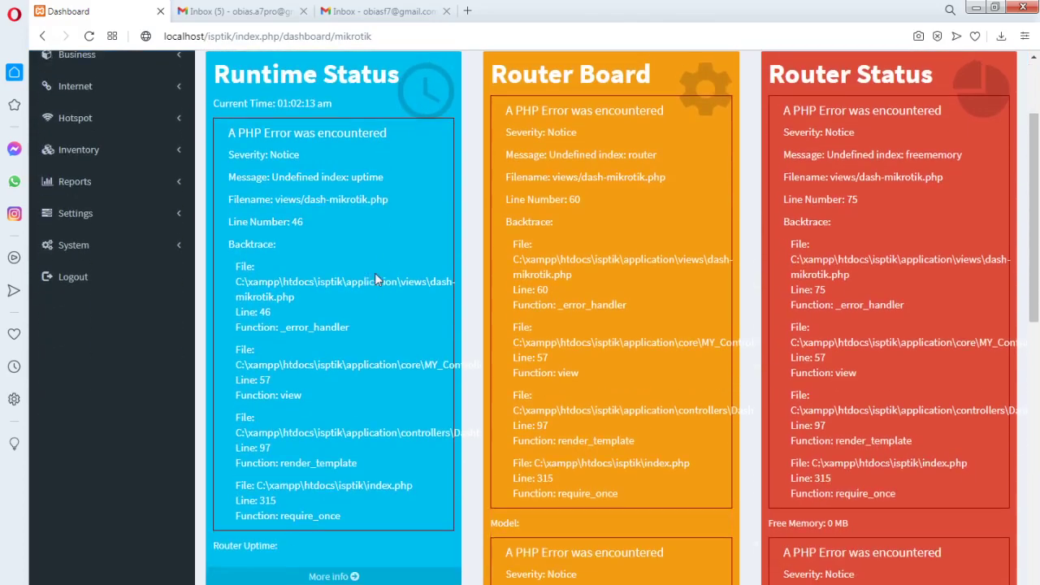
pyautogui.scroll(2, 375, 272)
pyautogui.scroll(-10, 732, 313)
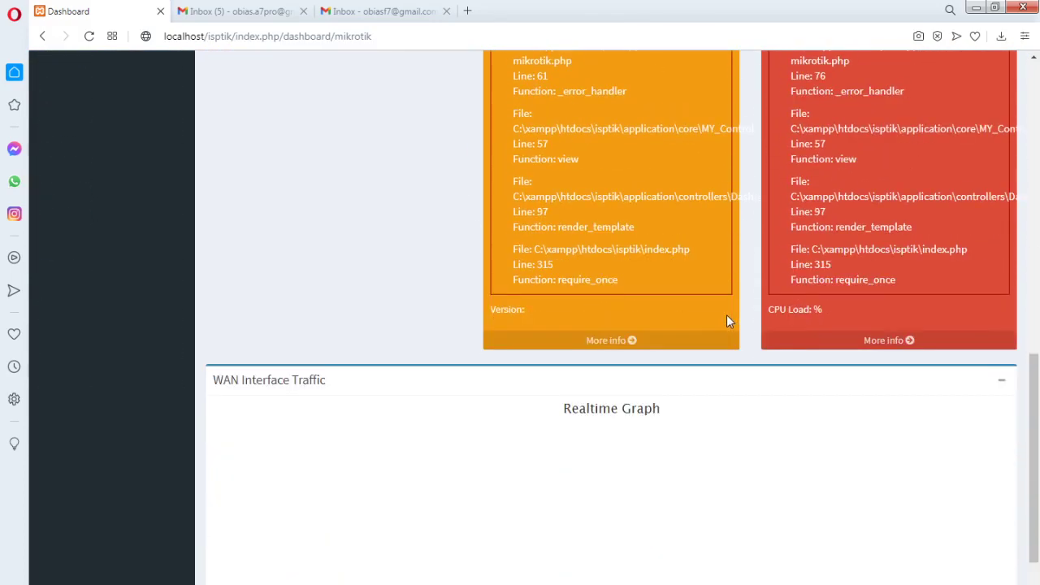
pyautogui.scroll(4, 726, 314)
pyautogui.click(358, 234)
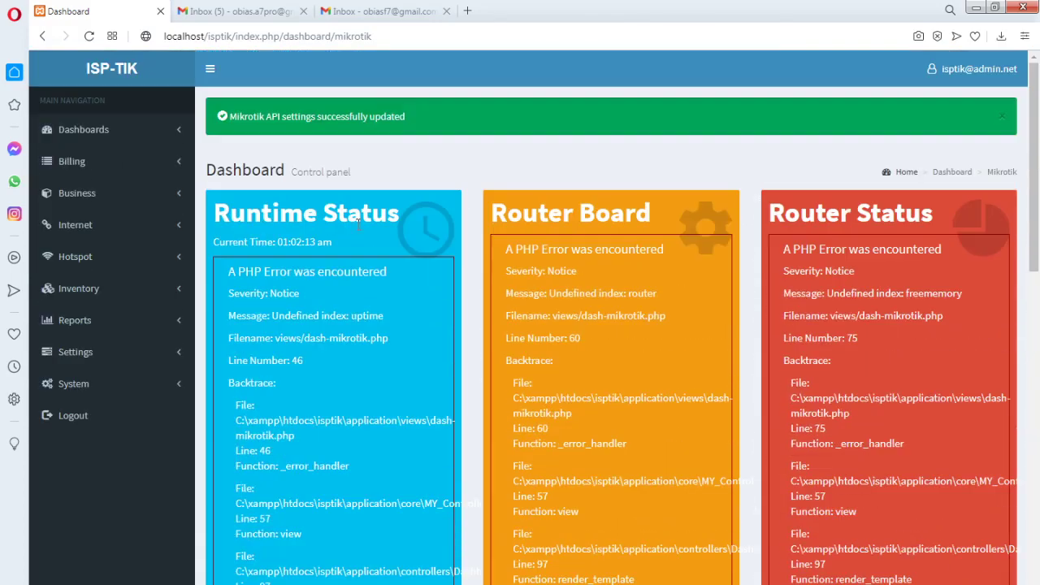
pyautogui.click(174, 131)
pyautogui.click(84, 158)
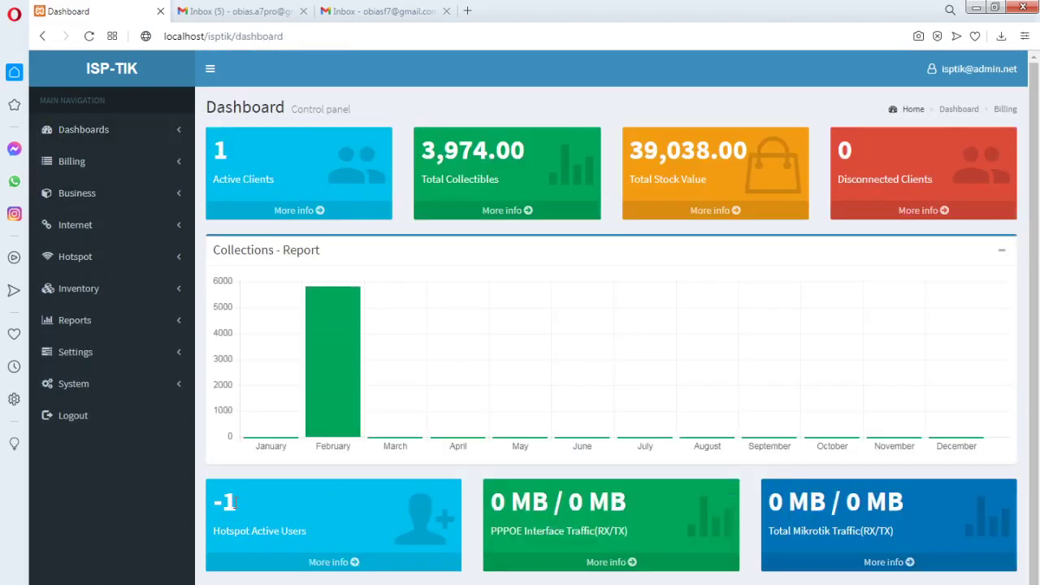
# Select the Hotspot Active Users (-1) and Total Mikrotik Traffic values on the System dashboard cards
pyautogui.moveTo(239, 503); pyautogui.dragTo(213, 502)
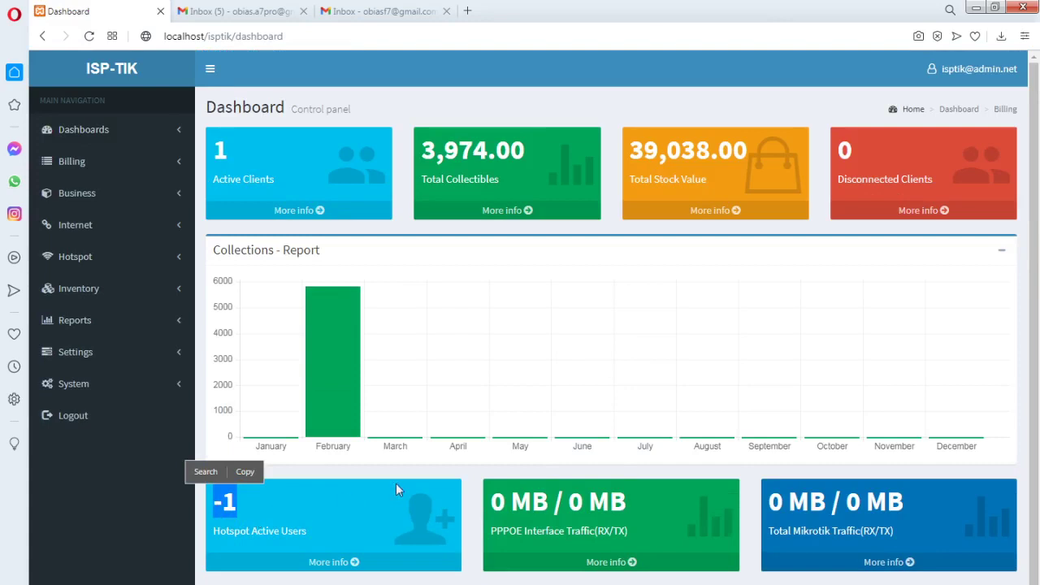
pyautogui.scroll(-1, 497, 492)
pyautogui.moveTo(493, 490); pyautogui.dragTo(627, 489)
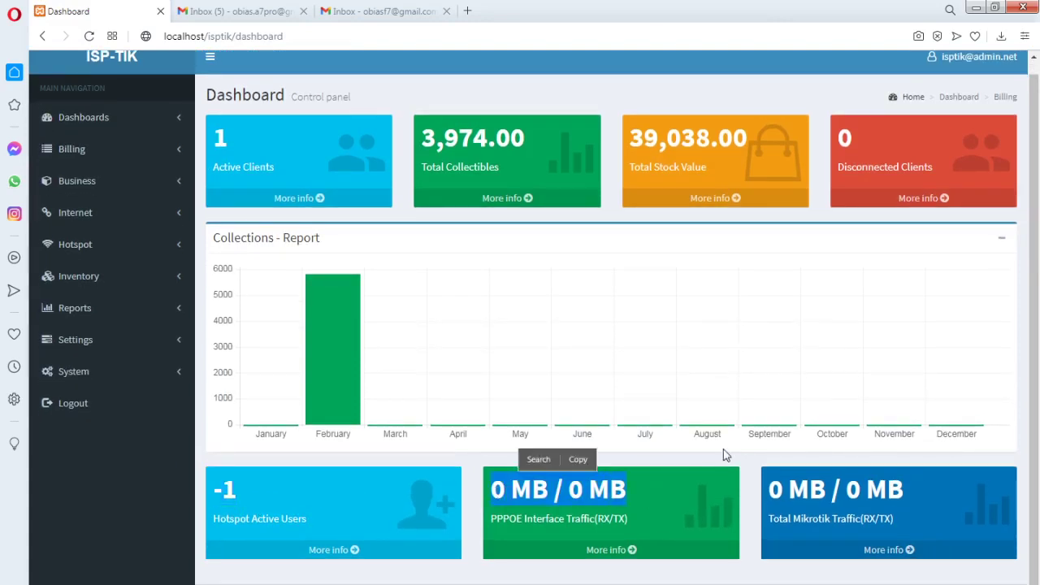
pyautogui.moveTo(773, 490); pyautogui.dragTo(913, 490)
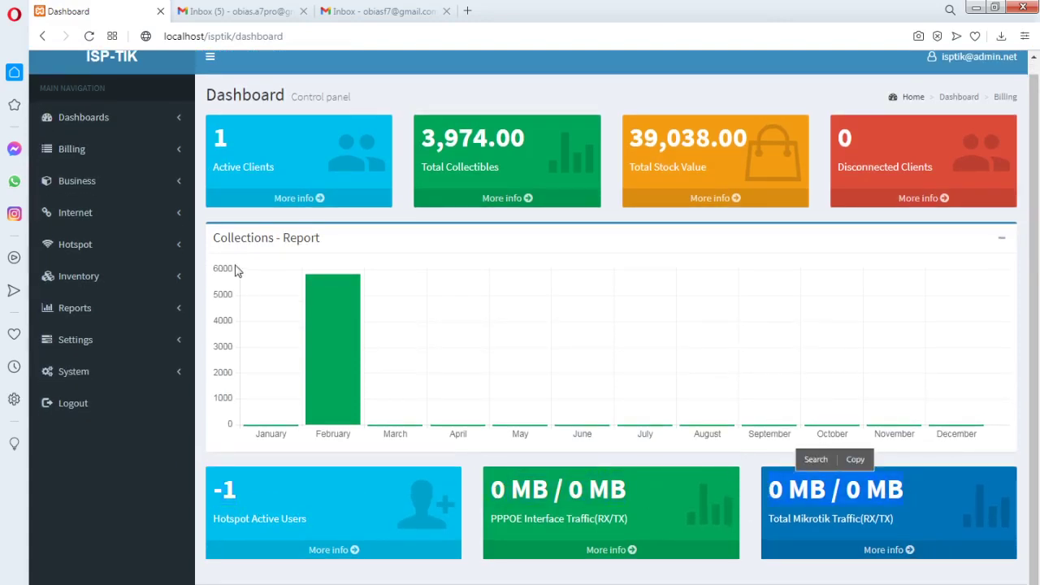
# Add the missing 'n' back to the Mikrotik API username and save the settings
pyautogui.click(174, 346)
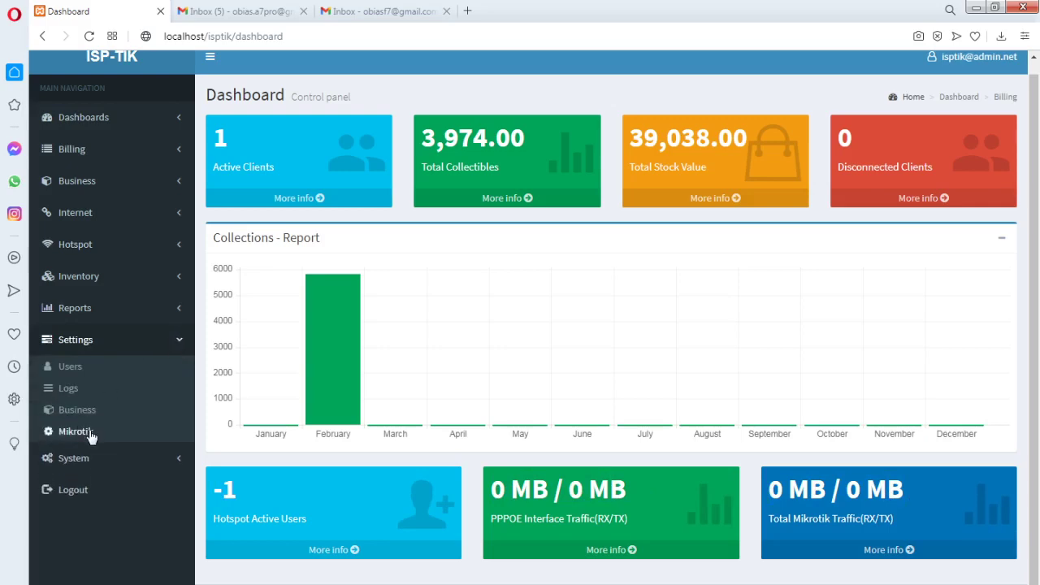
pyautogui.click(90, 433)
pyautogui.click(389, 262)
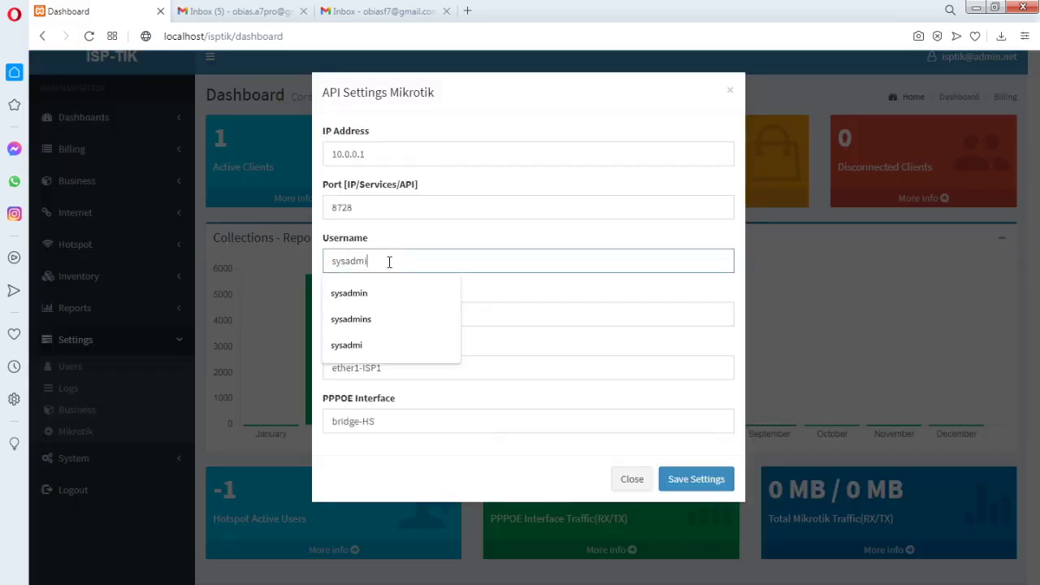
pyautogui.write('n')
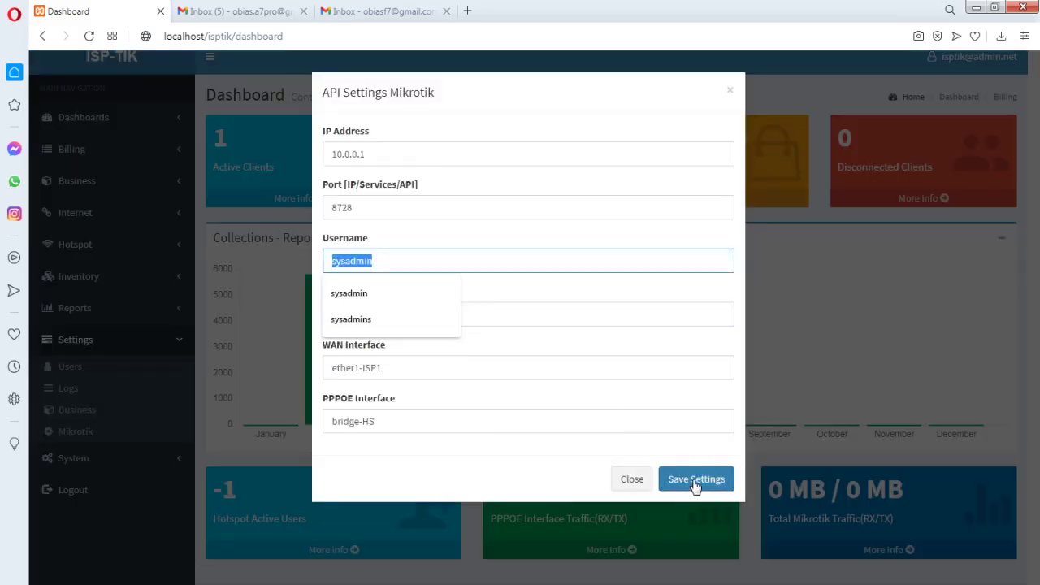
pyautogui.click(695, 481)
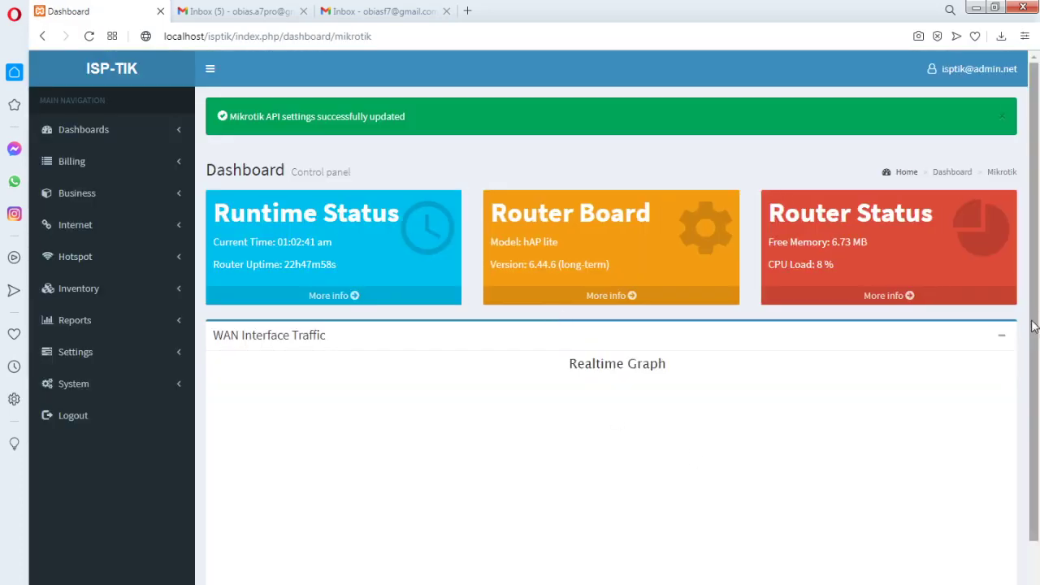
pyautogui.moveTo(1033, 325); pyautogui.dragTo(968, 363)
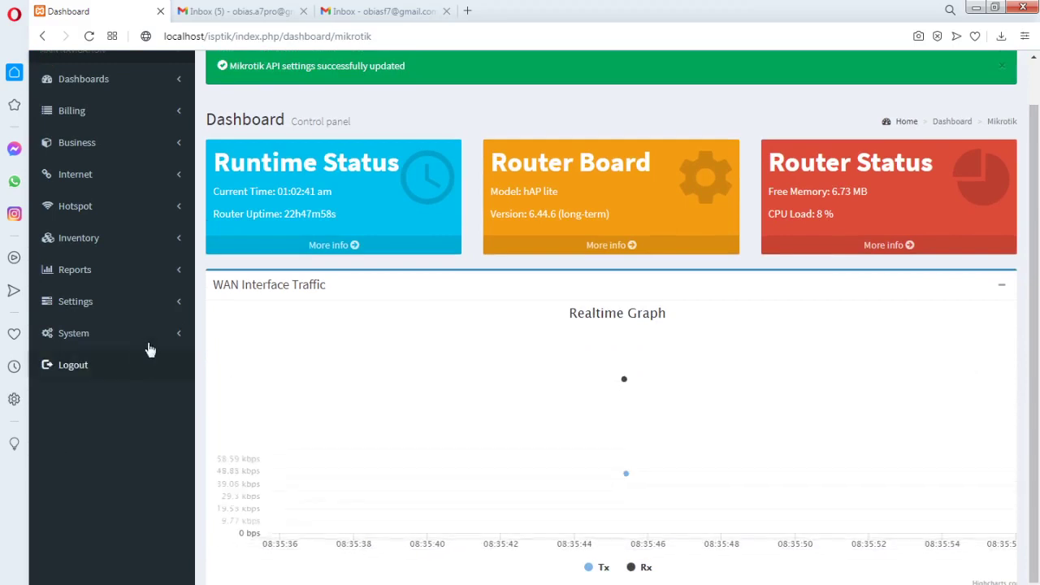
pyautogui.click(176, 336)
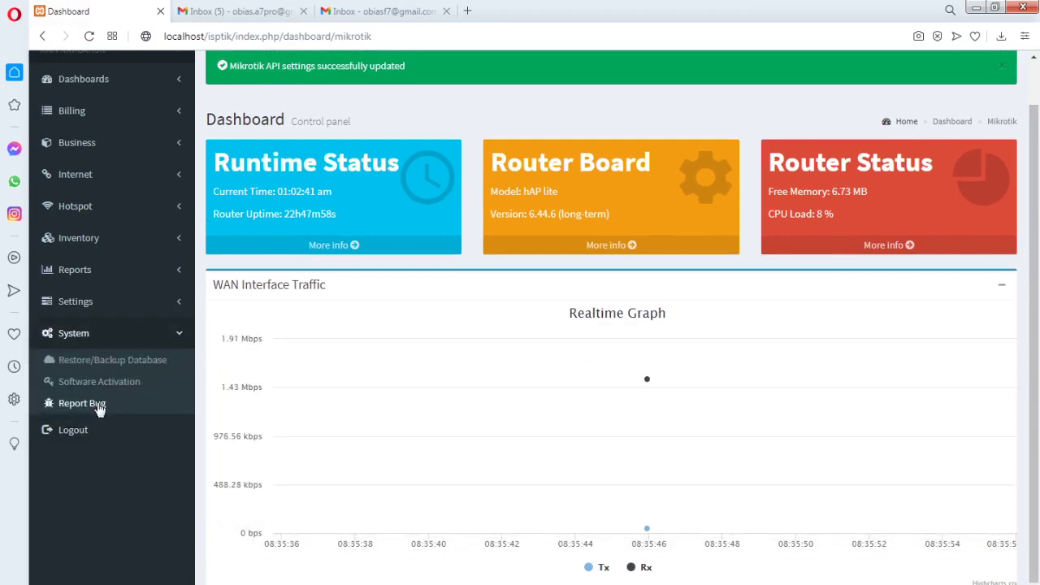
pyautogui.click(178, 341)
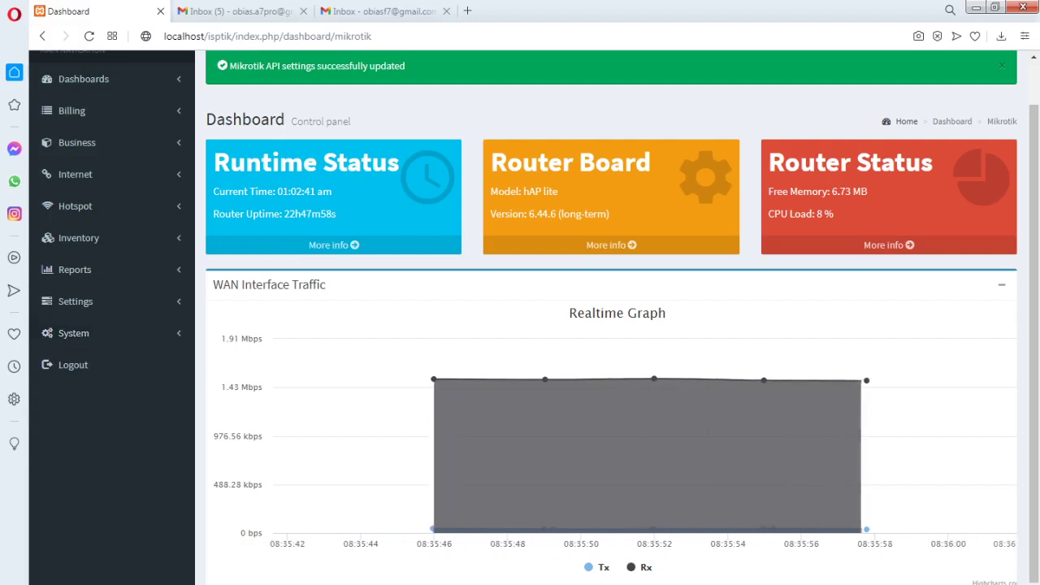
pyautogui.hotkey('alt', 'Tab')
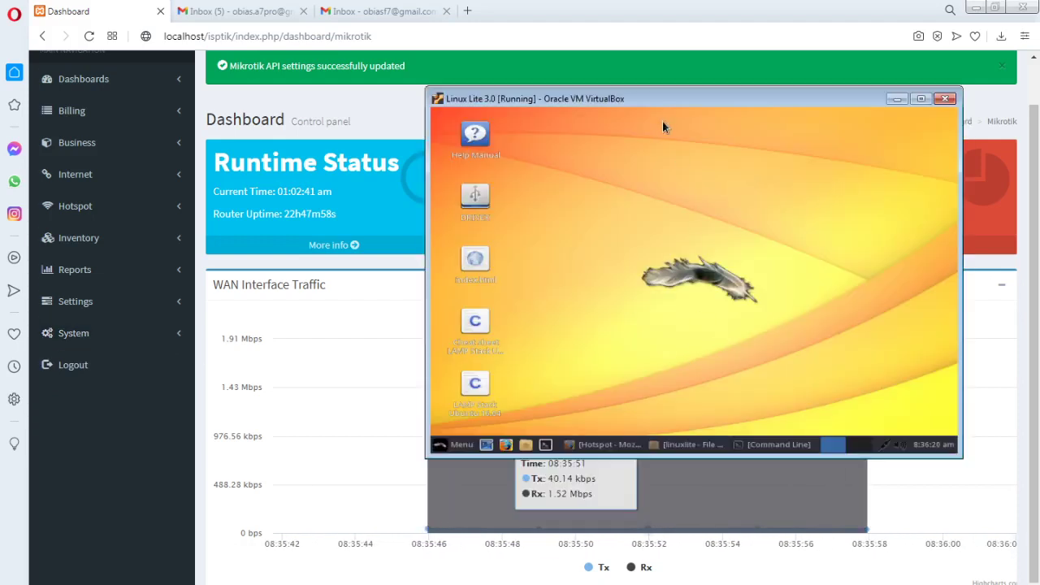
# Reposition the Linux Lite 3.0 VM window, nudging it left and down, then back right
pyautogui.moveTo(688, 99); pyautogui.dragTo(679, 100)
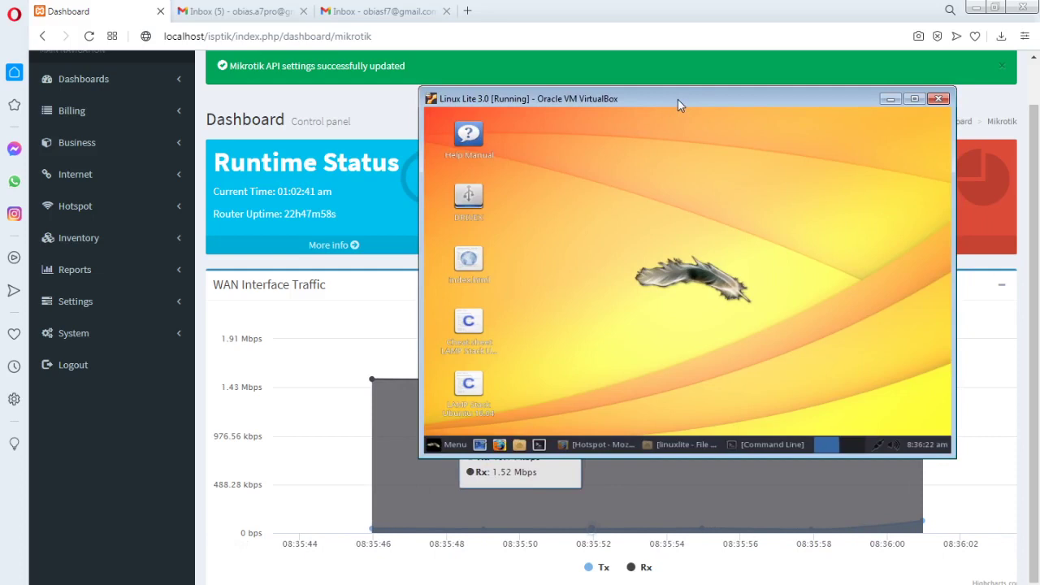
pyautogui.moveTo(678, 99)
pyautogui.mouseDown()
pyautogui.moveTo(618, 110)
pyautogui.moveTo(665, 115)
pyautogui.mouseUp()
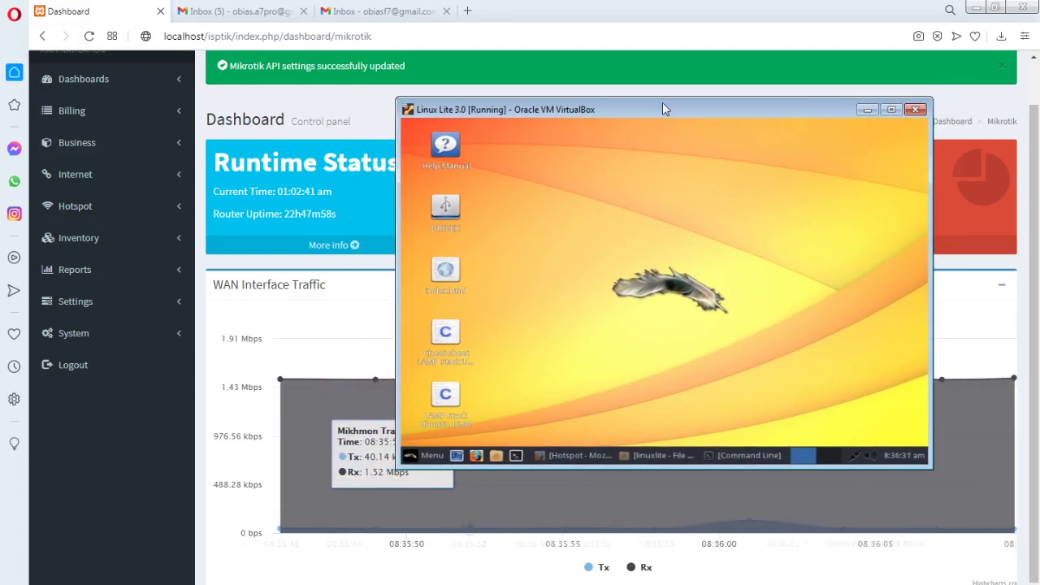
pyautogui.moveTo(662, 102); pyautogui.dragTo(653, 103)
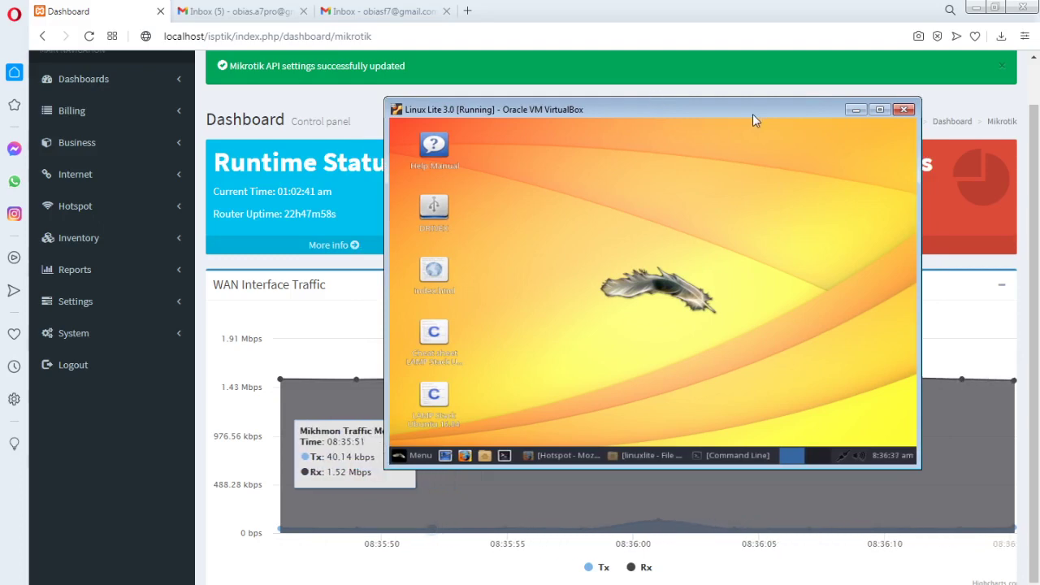
pyautogui.moveTo(753, 114); pyautogui.dragTo(769, 112)
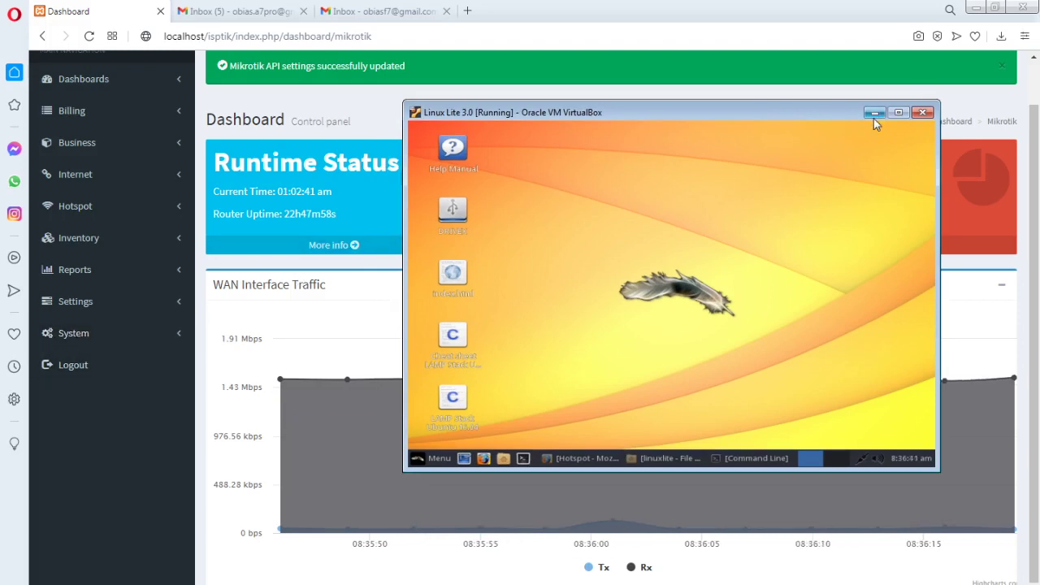
pyautogui.moveTo(764, 114); pyautogui.dragTo(780, 114)
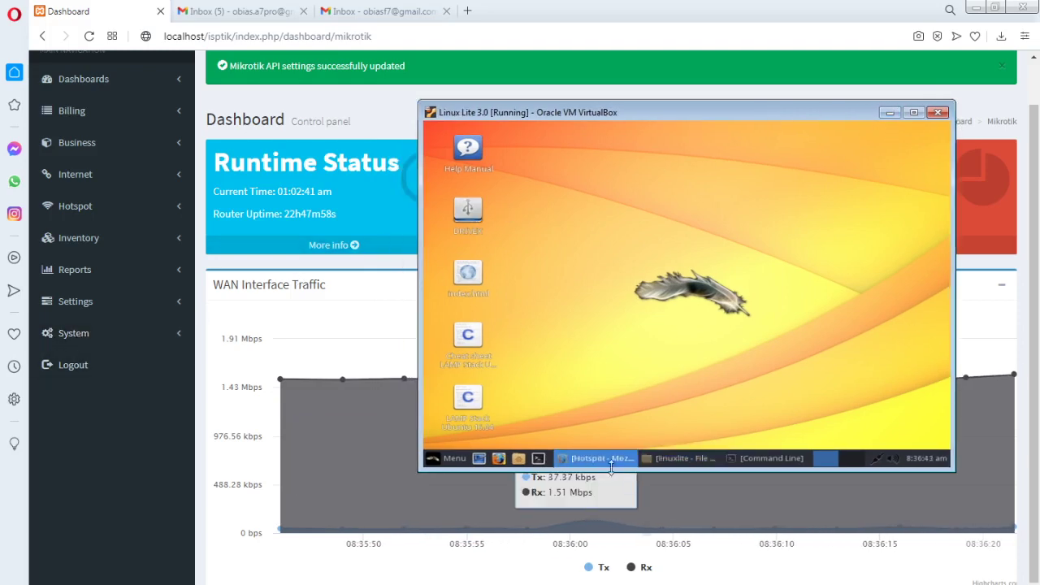
# Restore the guest Firefox window and open the ISP-TIK Hotspot Hosts list
pyautogui.click(602, 458)
pyautogui.click(499, 322)
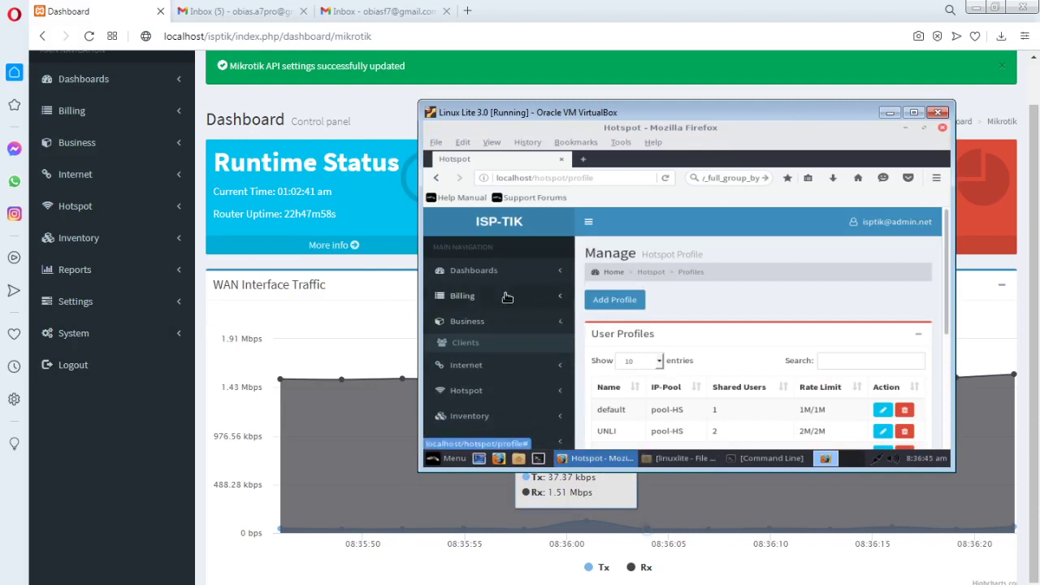
pyautogui.click(506, 296)
pyautogui.scroll(-2, 551, 332)
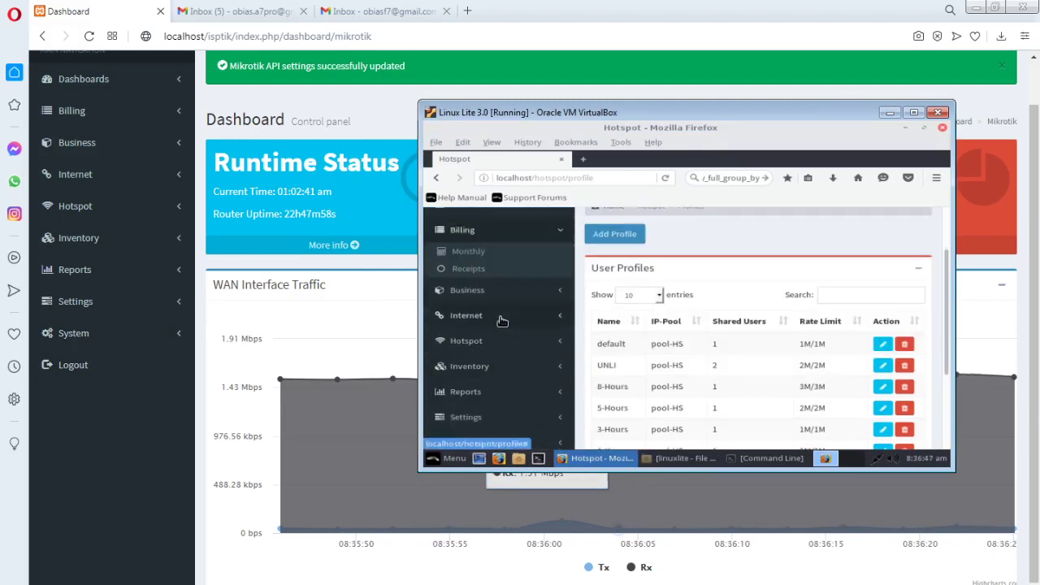
pyautogui.click(510, 348)
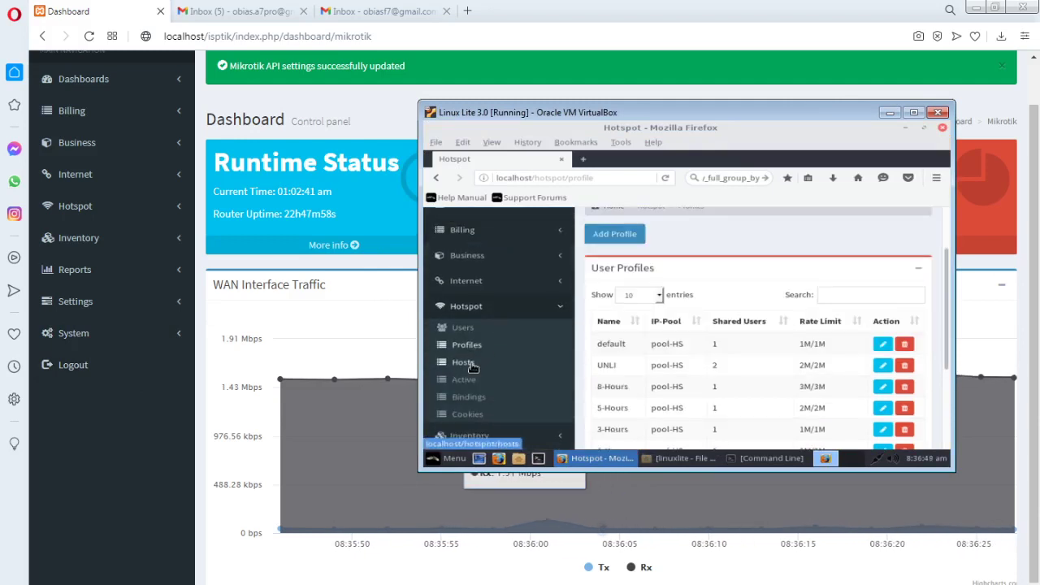
pyautogui.click(471, 365)
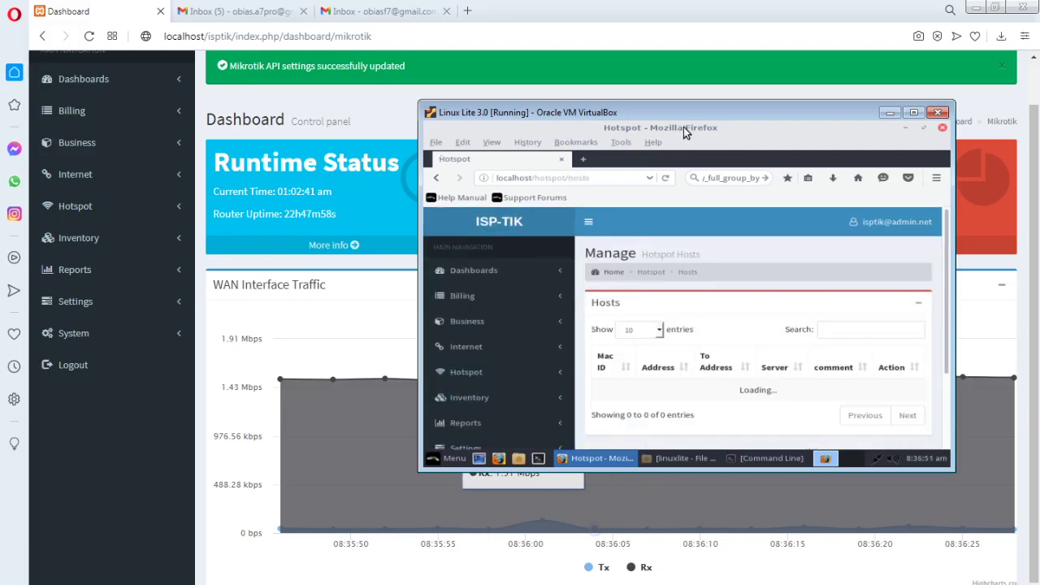
# Open the Hotspot Active page, which lists one user at 10.0.0.3
pyautogui.moveTo(688, 112); pyautogui.dragTo(703, 112)
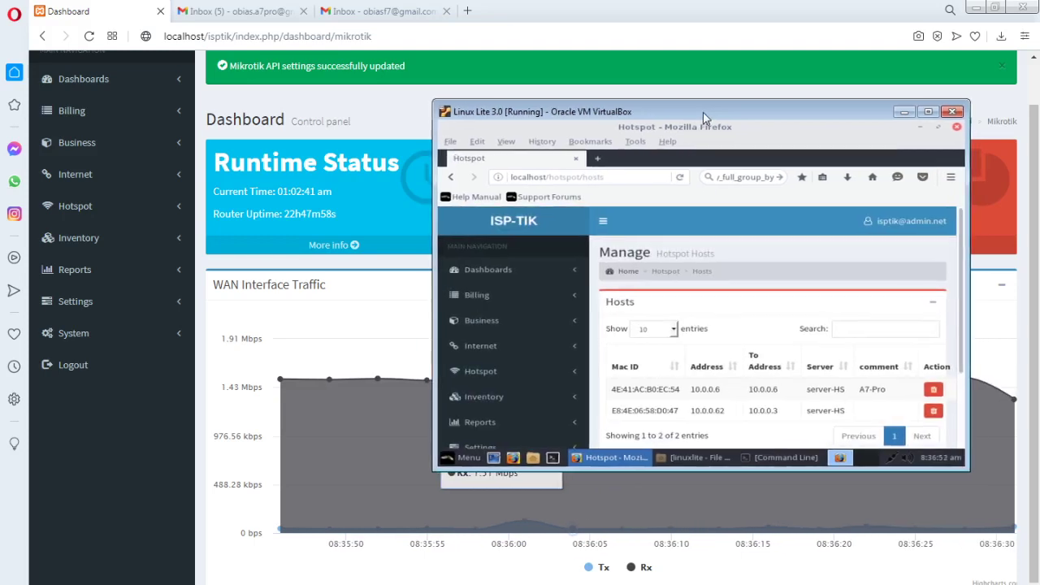
pyautogui.scroll(-2, 884, 385)
pyautogui.scroll(-1, 884, 385)
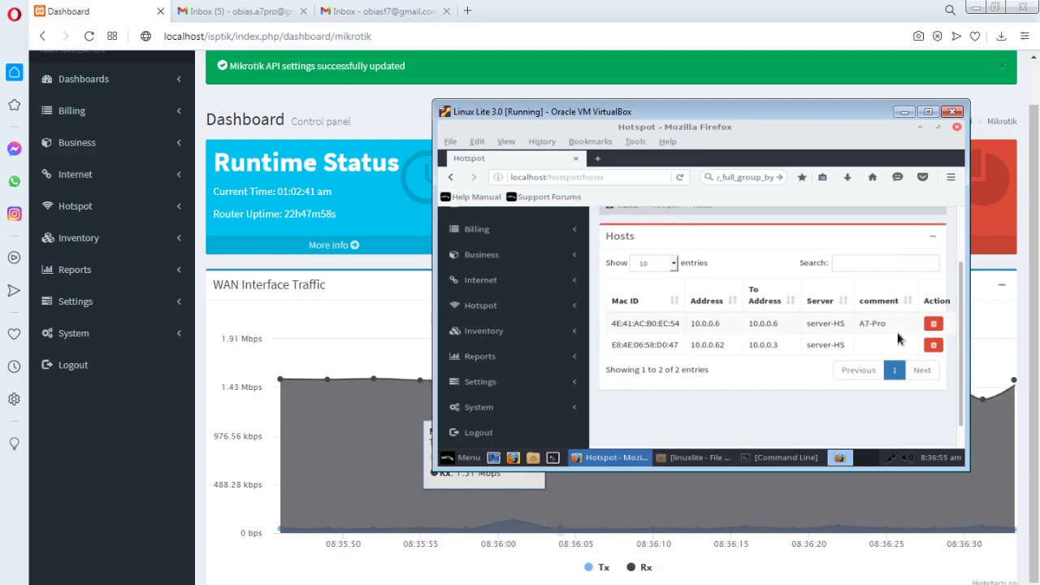
pyautogui.click(551, 305)
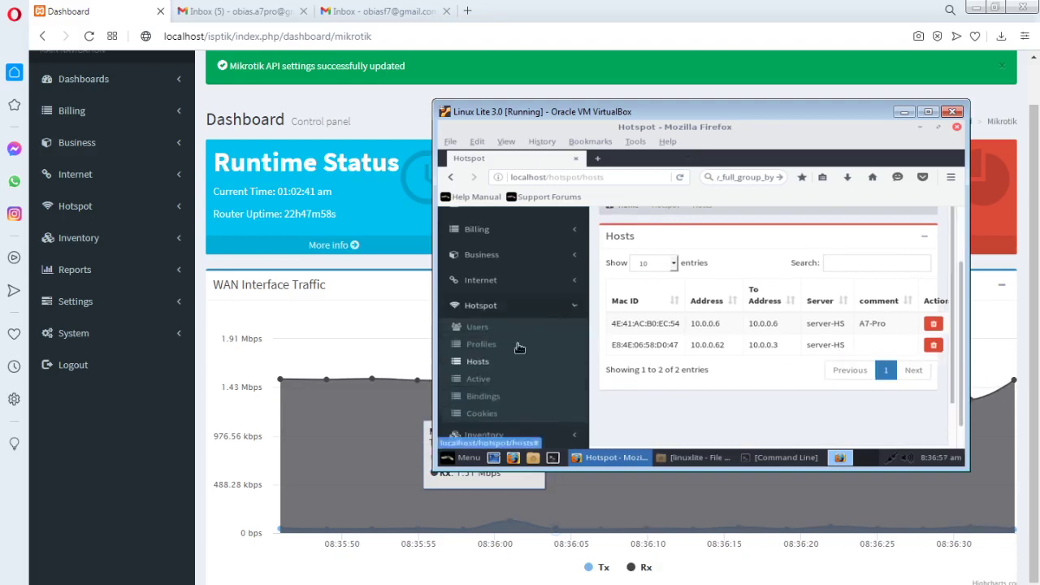
pyautogui.click(479, 380)
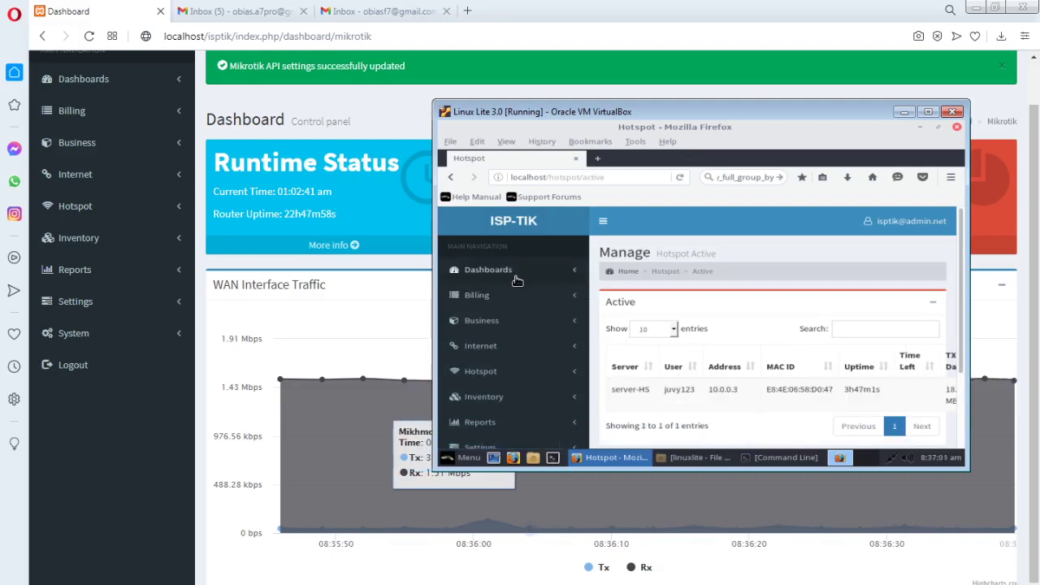
# Open the guest Mikrotik dashboard, scroll to its WAN Interface Traffic graph, and reposition the VM window
pyautogui.click(511, 271)
pyautogui.click(490, 314)
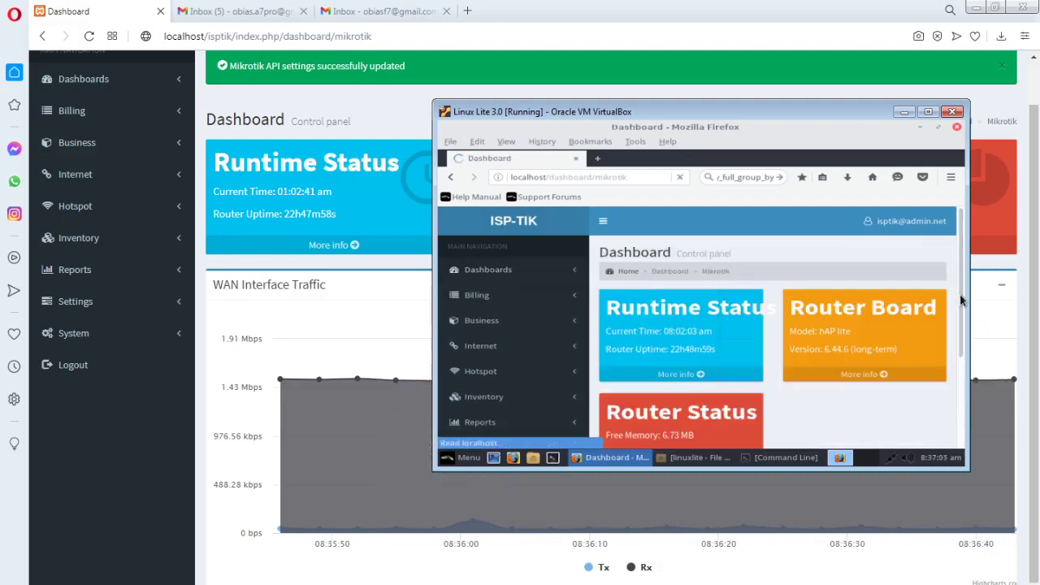
pyautogui.scroll(-1, 960, 325)
pyautogui.scroll(-3, 959, 335)
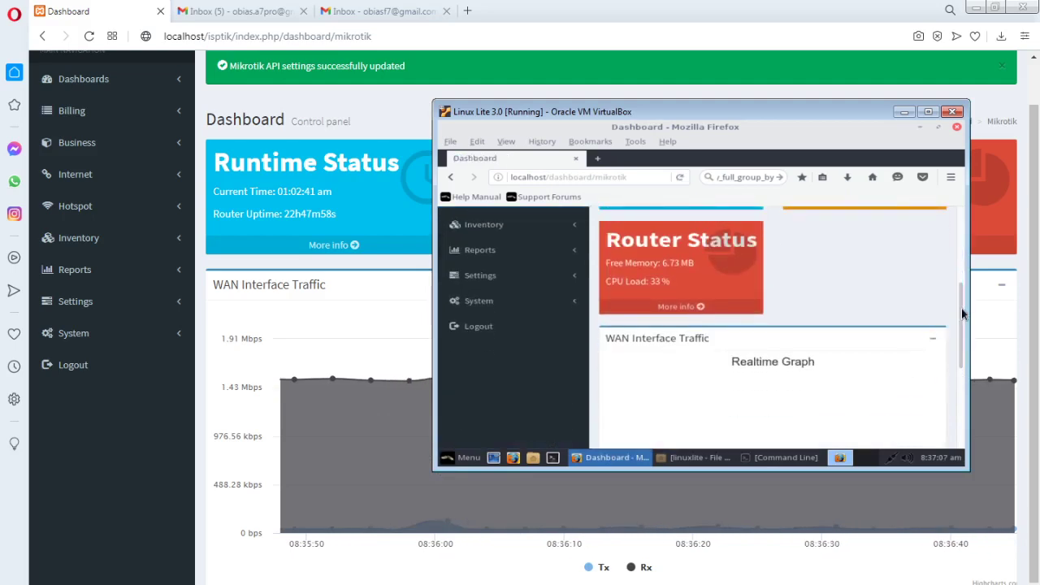
pyautogui.scroll(-3, 961, 308)
pyautogui.moveTo(764, 116); pyautogui.dragTo(694, 122)
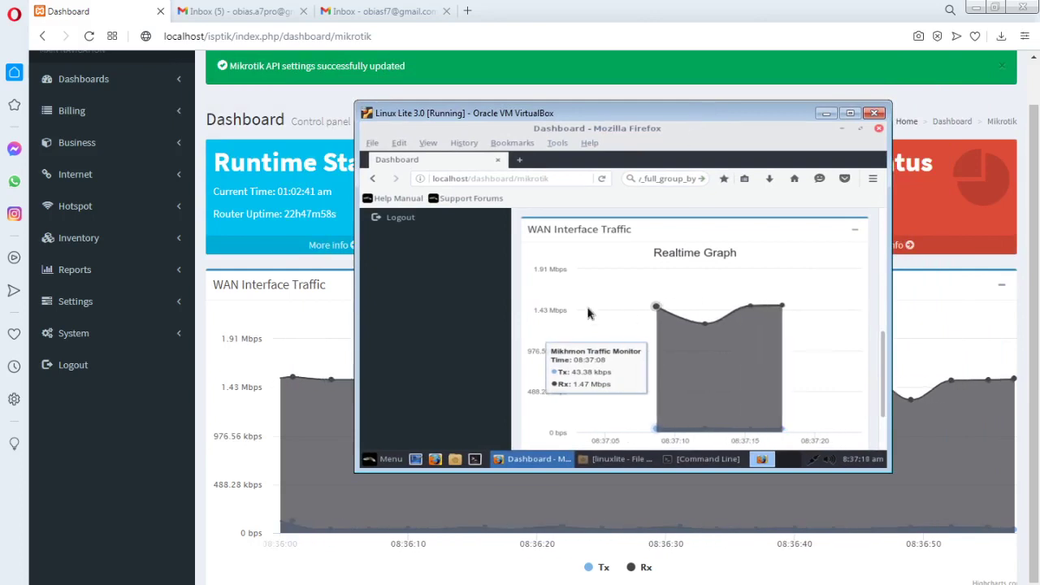
pyautogui.moveTo(633, 115)
pyautogui.mouseDown()
pyautogui.moveTo(609, 116)
pyautogui.moveTo(635, 116)
pyautogui.mouseUp()
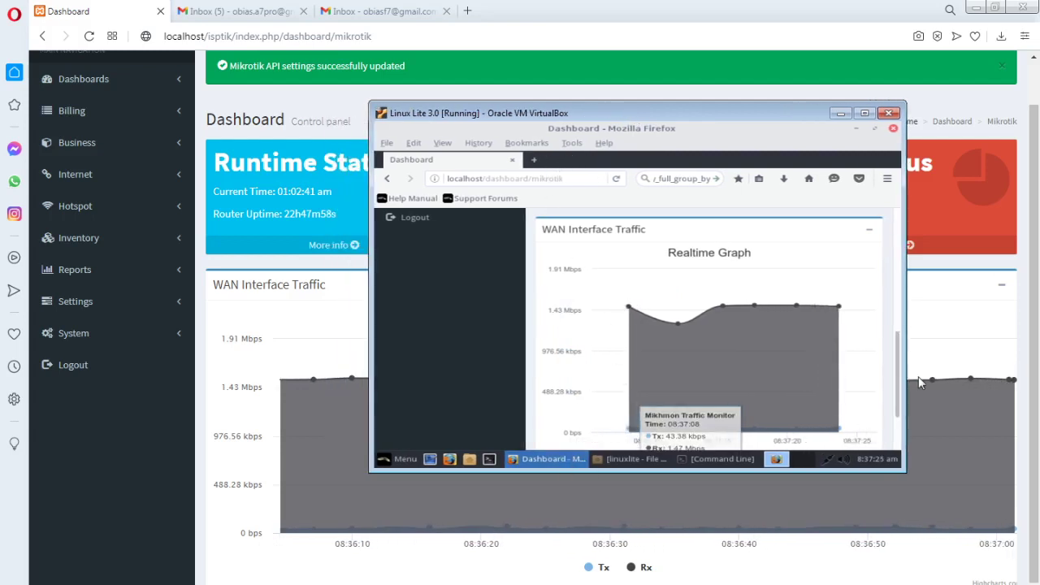
# Minimize the guest Firefox, shift the VM window around, then minimize VirtualBox to reveal the host dashboard
pyautogui.click(857, 131)
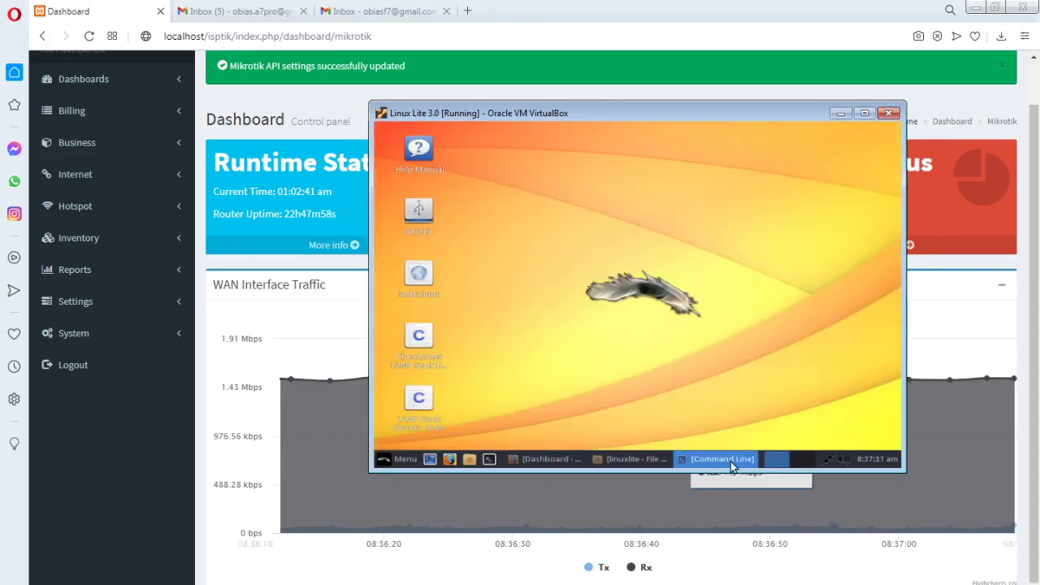
pyautogui.moveTo(680, 118); pyautogui.dragTo(729, 118)
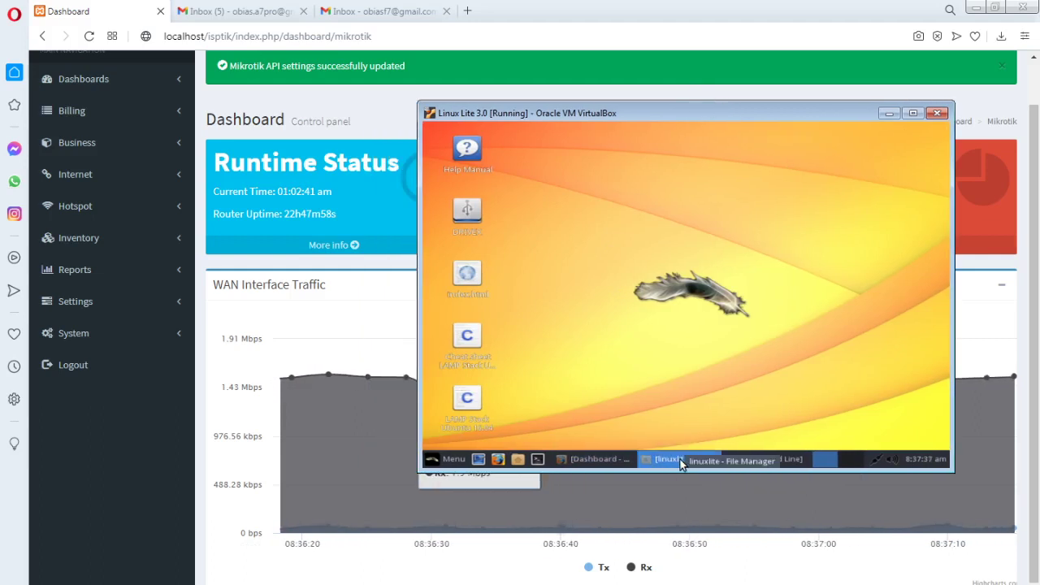
pyautogui.moveTo(687, 121); pyautogui.dragTo(674, 118)
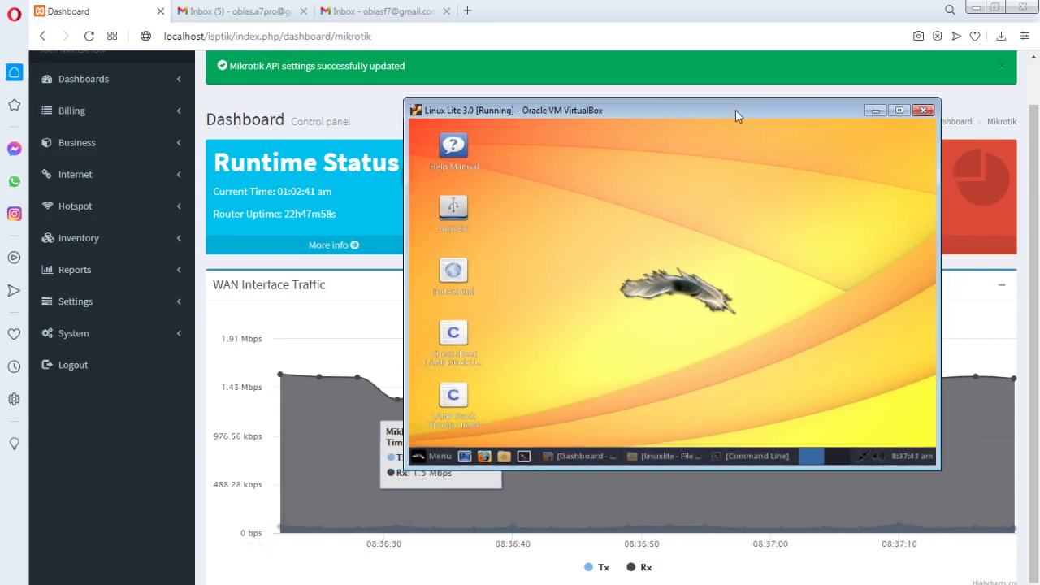
pyautogui.moveTo(736, 116); pyautogui.dragTo(757, 120)
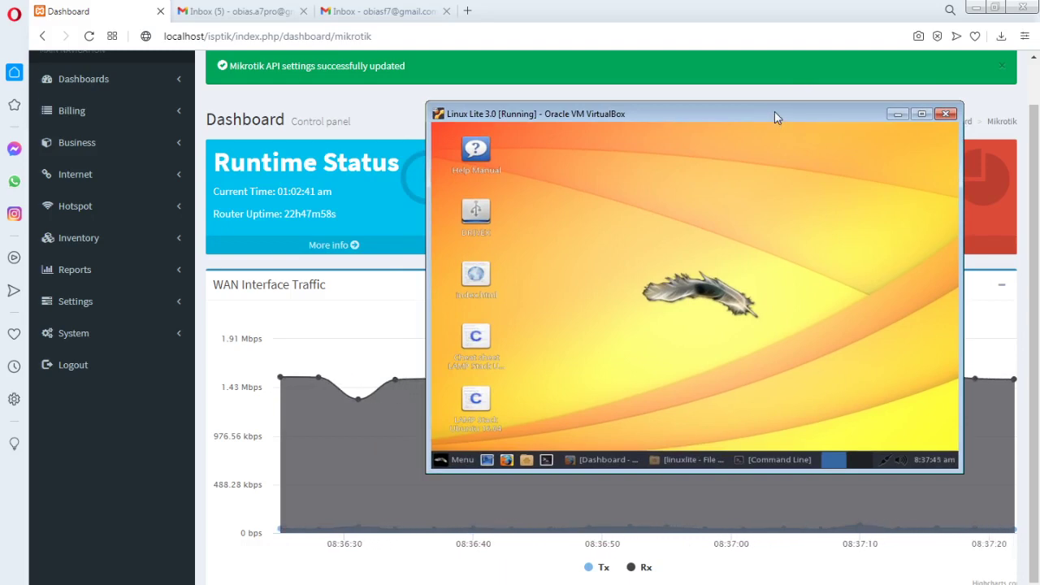
pyautogui.moveTo(774, 111); pyautogui.dragTo(782, 110)
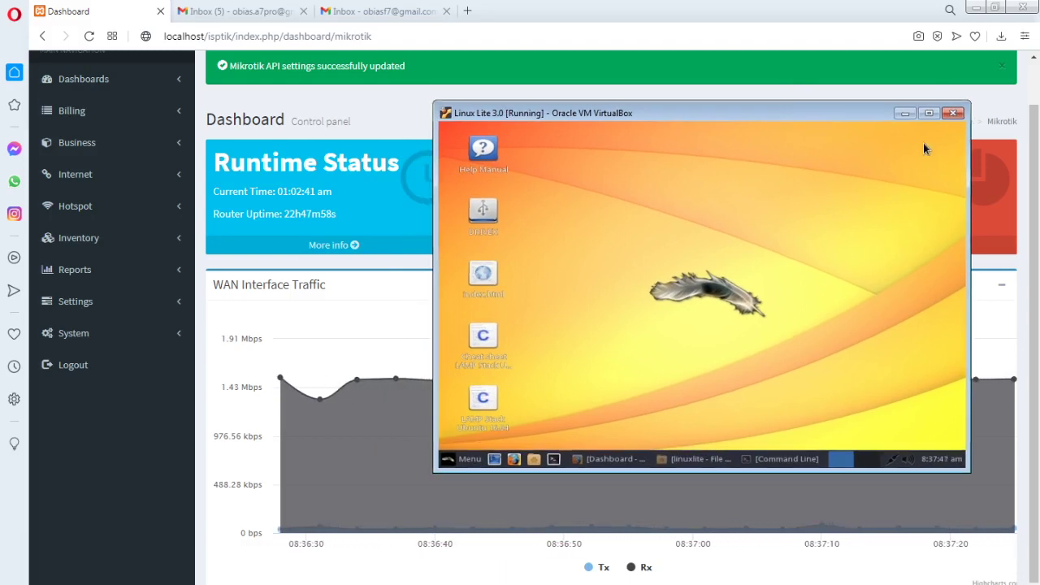
pyautogui.click(905, 113)
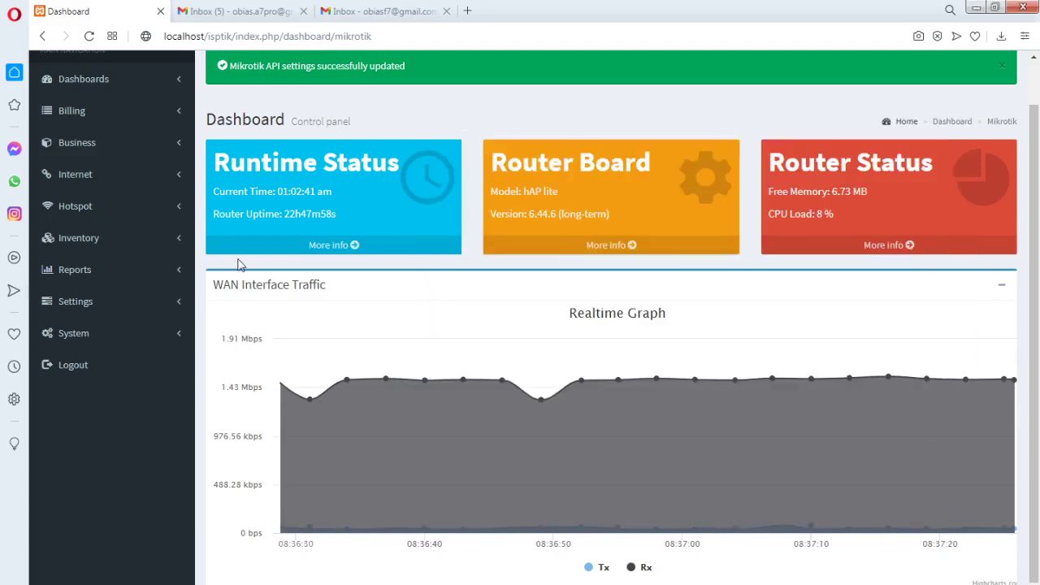
# Expand the Inventory, Hotspot, Internet, Business, Billing and Dashboards sidebar sections in turn
pyautogui.click(176, 240)
pyautogui.click(176, 215)
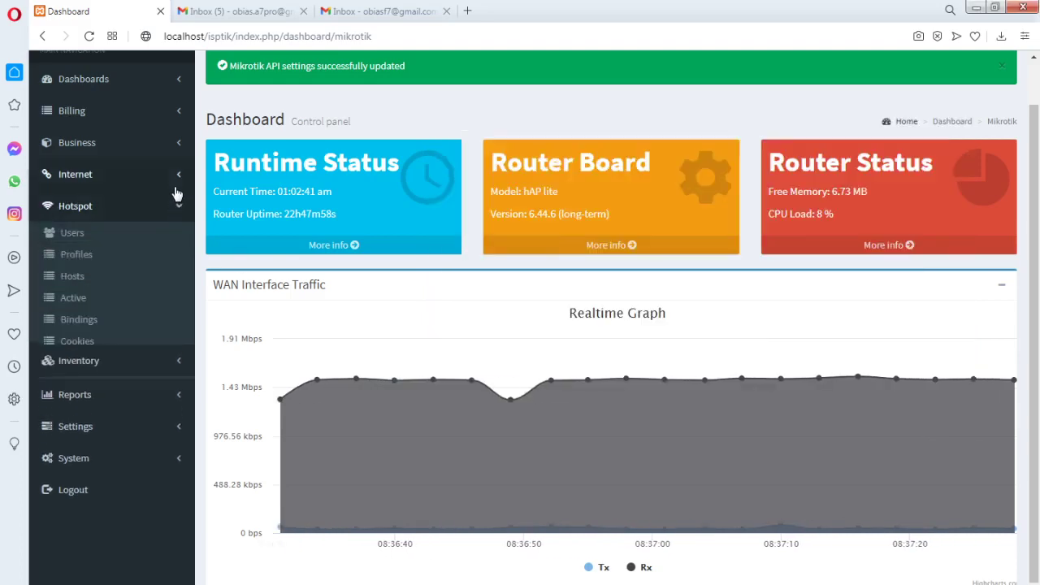
pyautogui.click(177, 175)
pyautogui.click(180, 294)
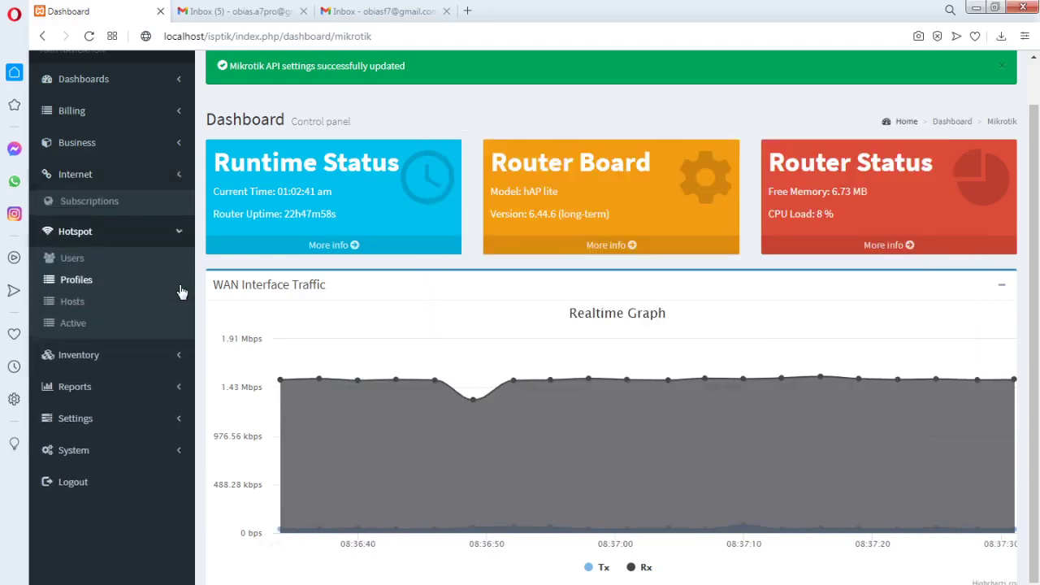
pyautogui.click(181, 177)
pyautogui.click(179, 144)
pyautogui.click(179, 120)
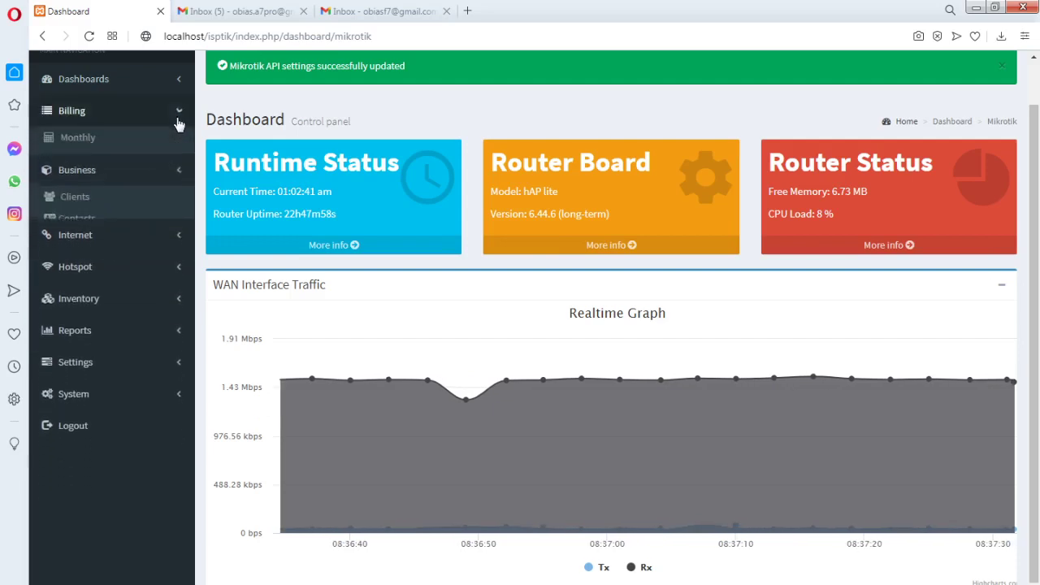
pyautogui.click(178, 84)
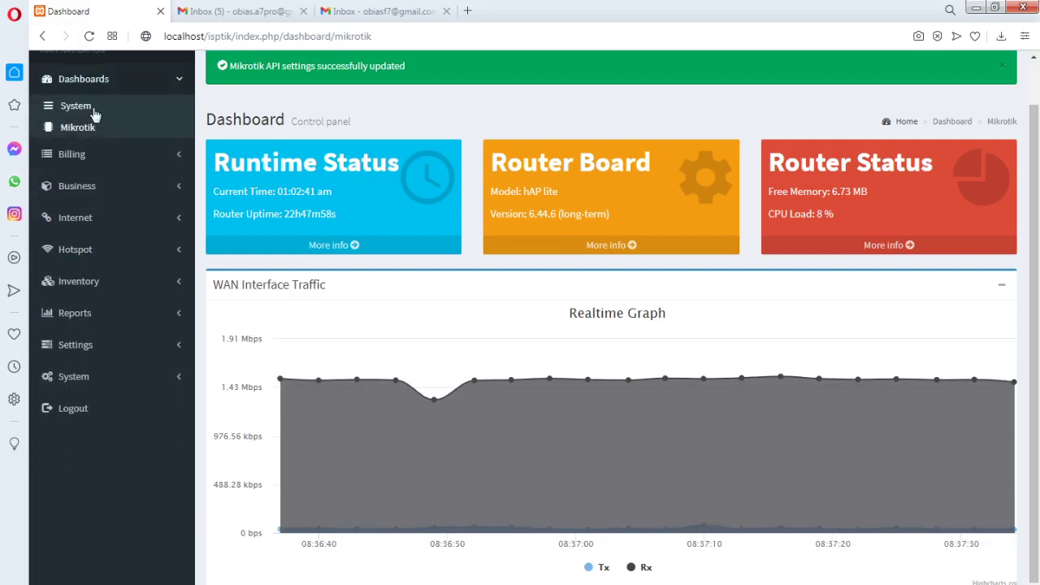
pyautogui.click(176, 155)
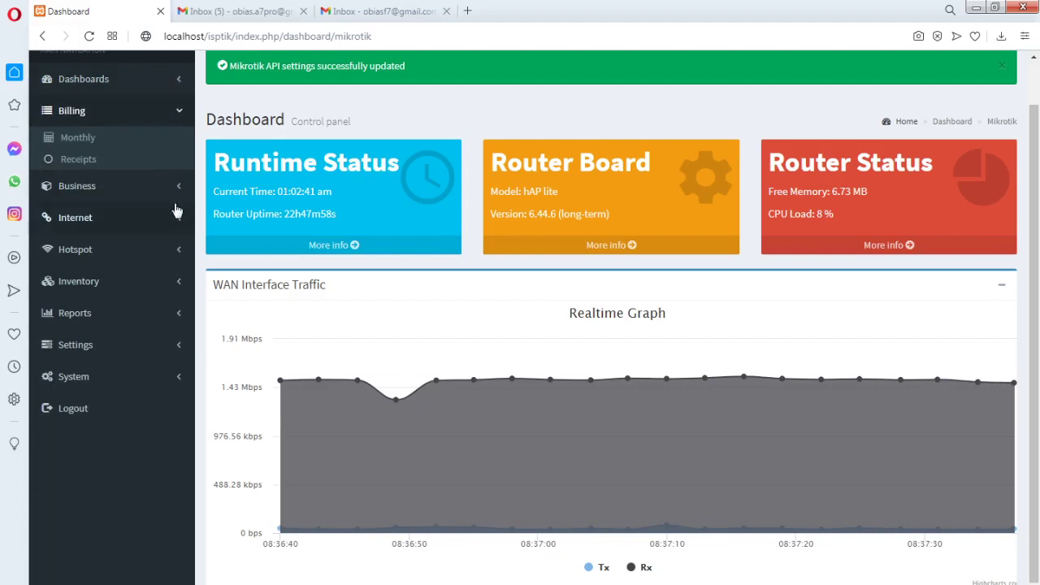
pyautogui.click(180, 187)
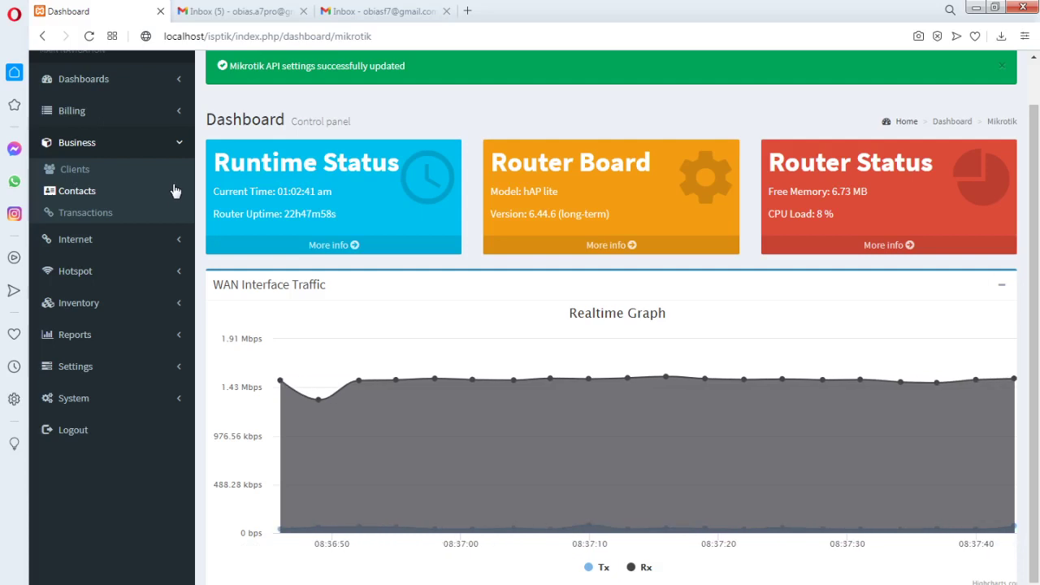
# Toggle Business, Billing, Hotspot and Internet again, ending with Business showing Clients, Contacts and Transactions
pyautogui.click(182, 153)
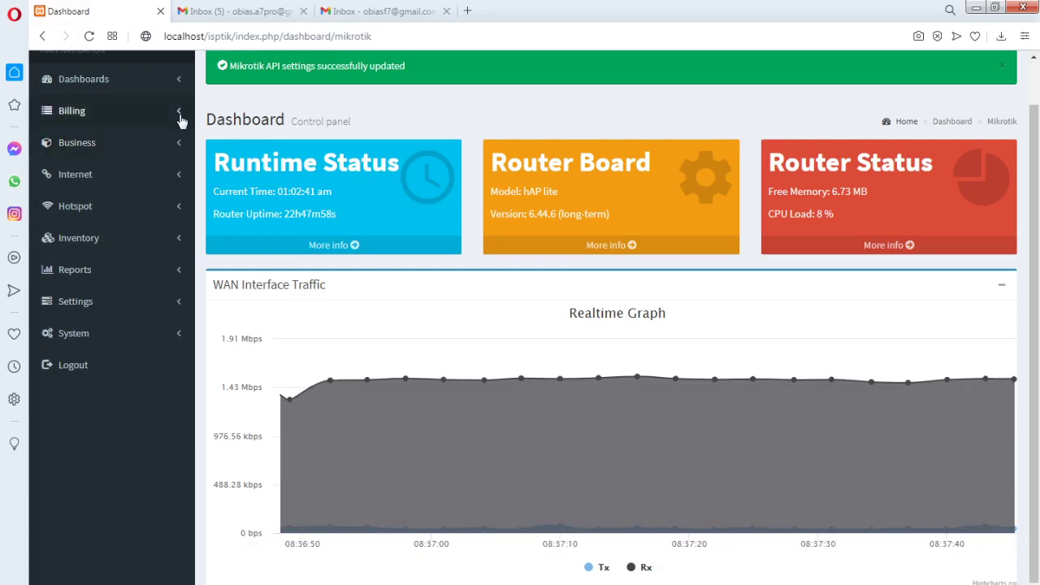
pyautogui.click(181, 118)
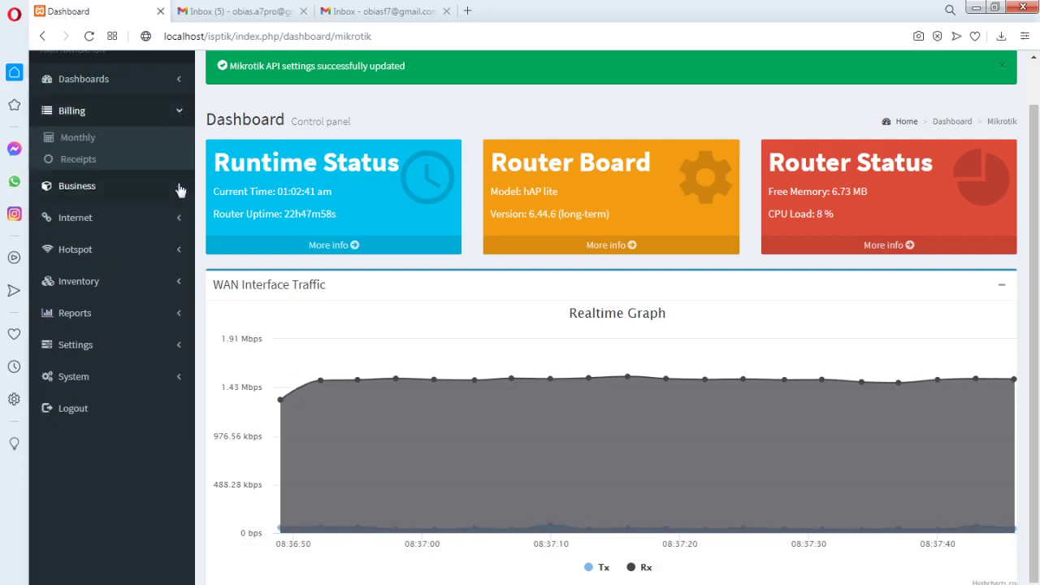
pyautogui.click(180, 192)
pyautogui.click(181, 117)
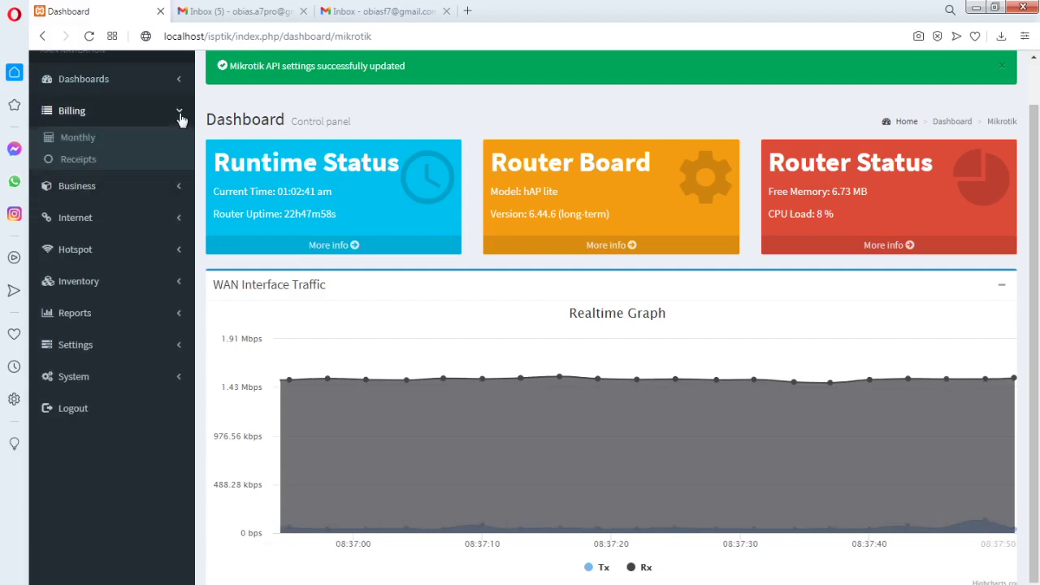
pyautogui.click(180, 253)
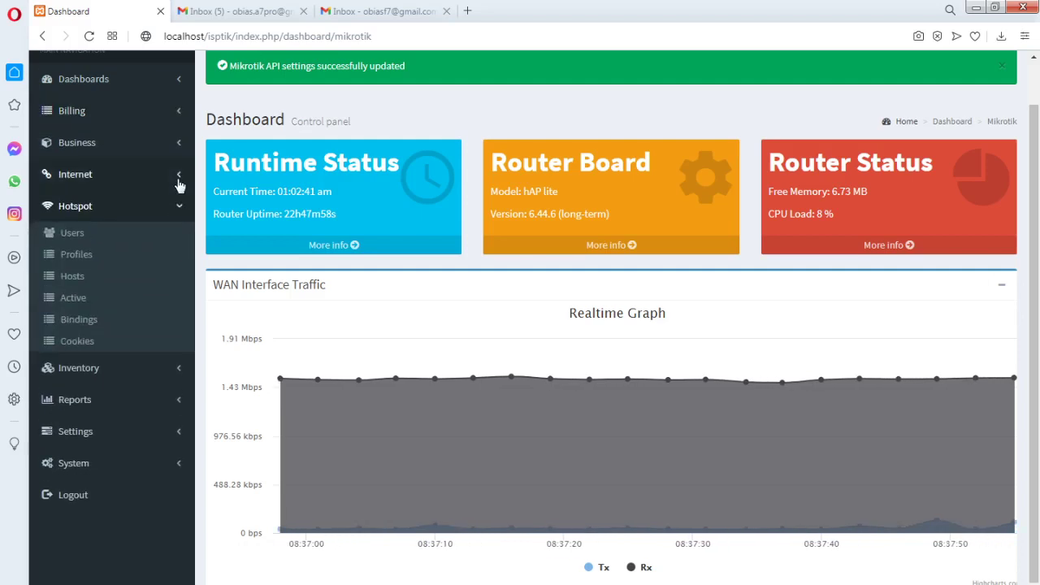
pyautogui.click(179, 180)
pyautogui.click(178, 181)
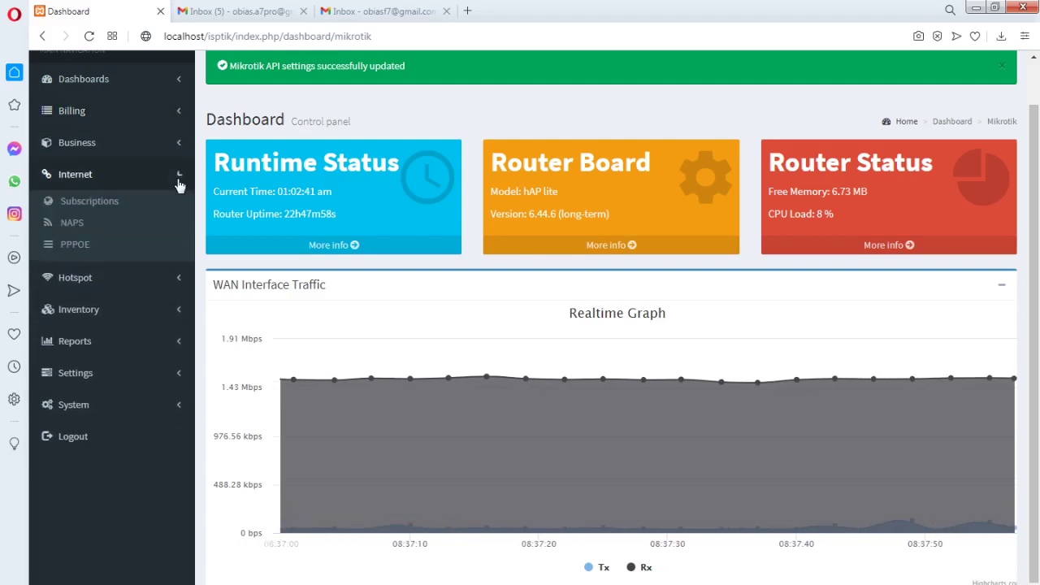
pyautogui.click(178, 146)
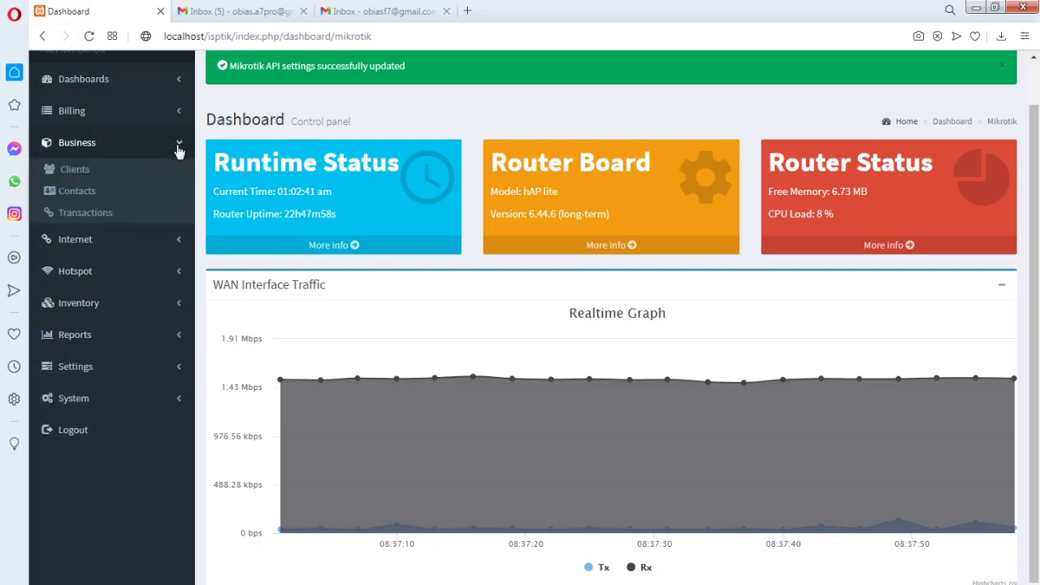